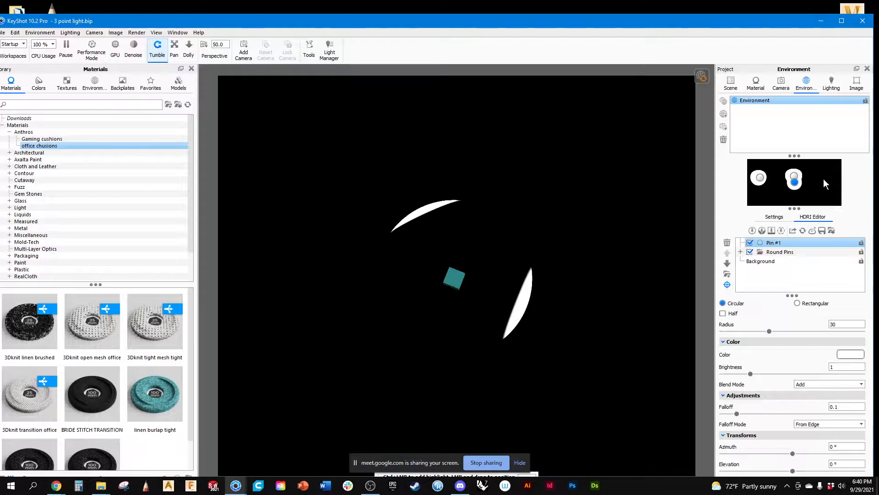
Reposition Pin #1 to about 120° azimuth and 12.7° elevation, and preview it with the Round Pins group temporarily disabled.
left_click(823, 179)
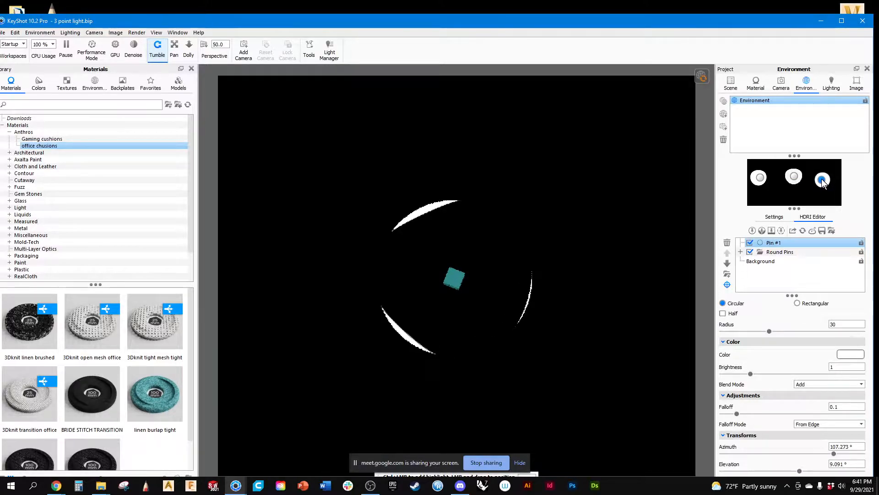
left_click_drag(823, 181, 826, 180)
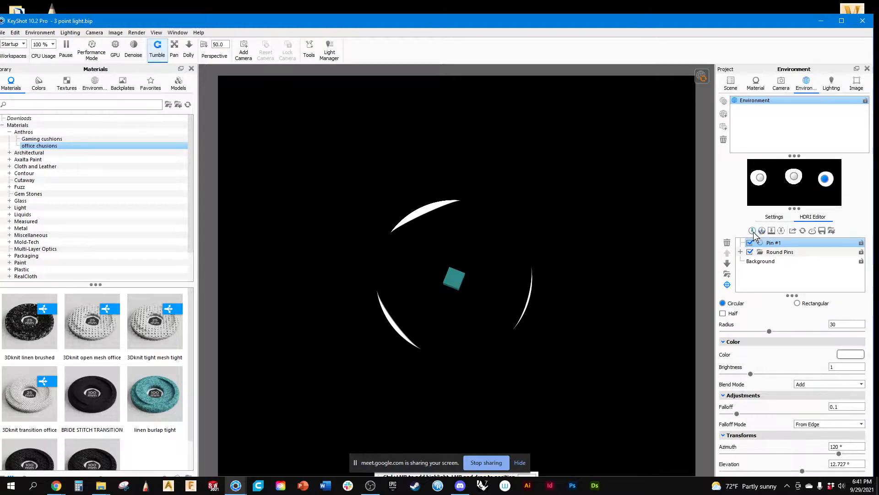
left_click(750, 253)
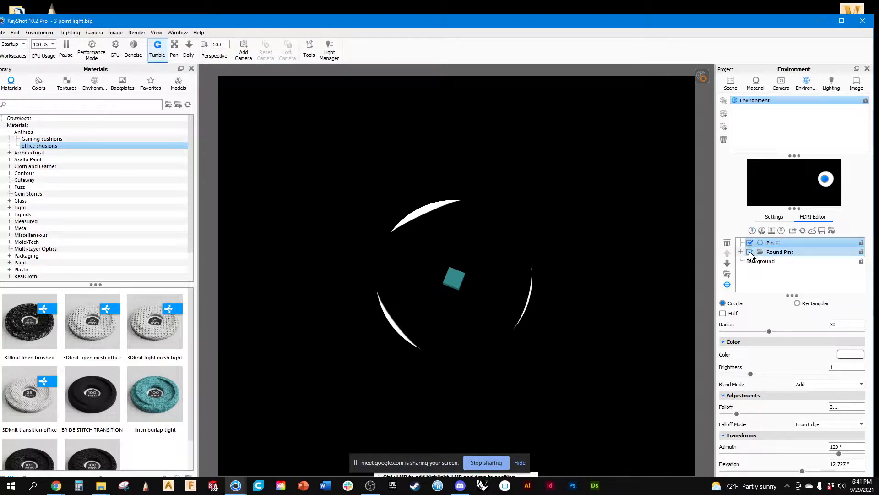
left_click(750, 253)
Disable Pin #1 and enable the back pin inside the Round Pins group.
left_click(740, 252)
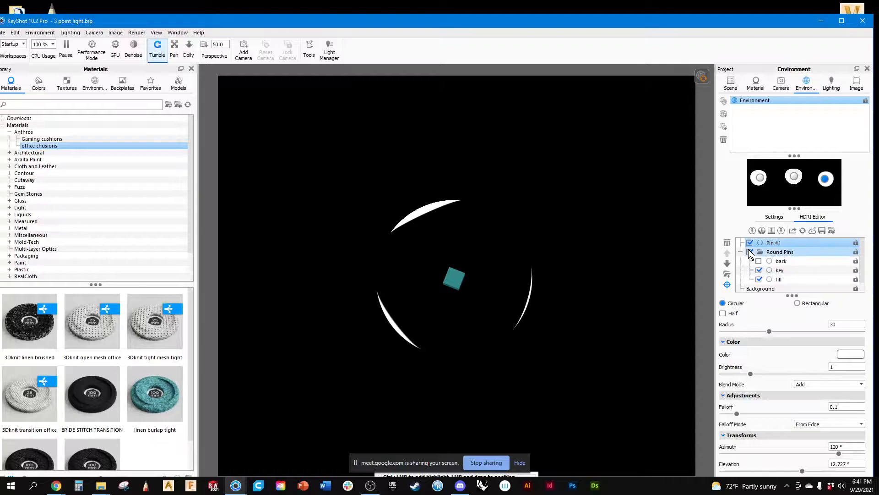
left_click(751, 243)
left_click(759, 260)
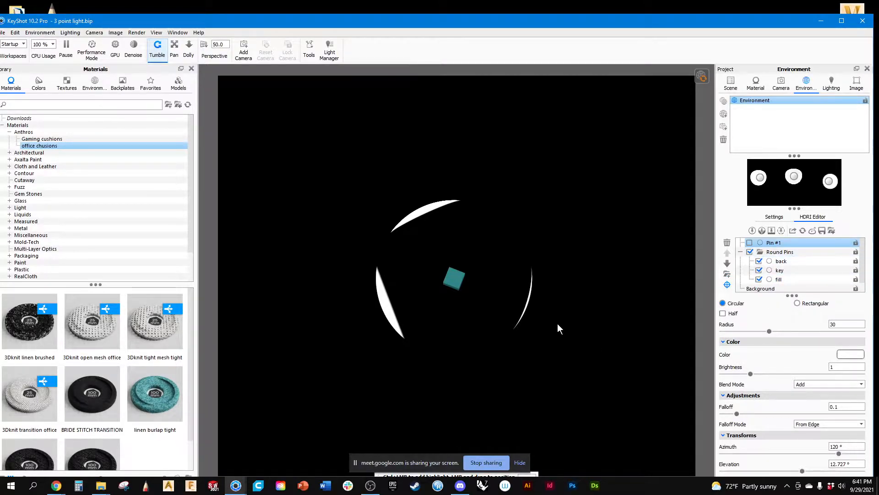
Maximize the window, finish highlight placement and bring the cube into a close, slightly raised view.
left_click(779, 82)
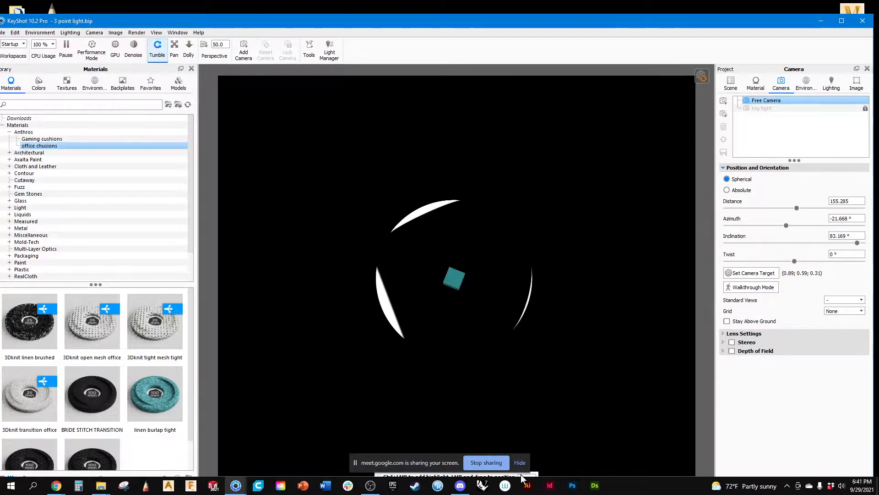
double_click(711, 23)
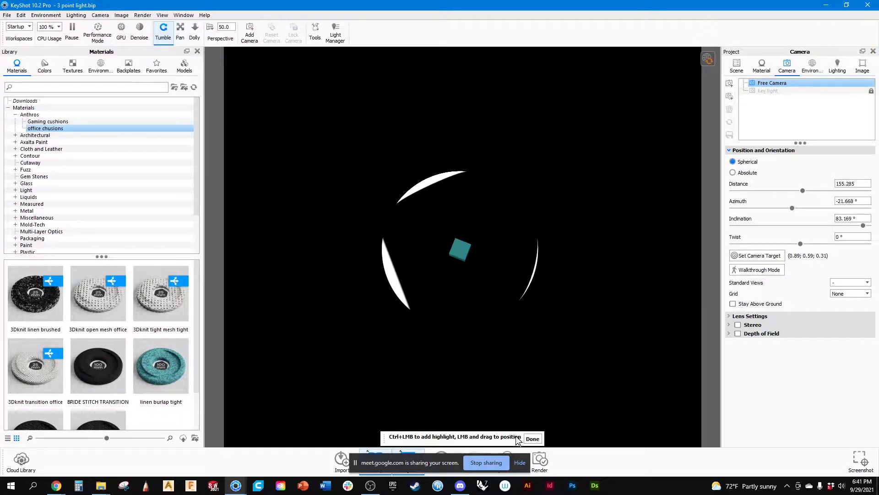
left_click(532, 438)
left_click_drag(547, 339, 391, 310)
scroll(477, 242, "up", 6)
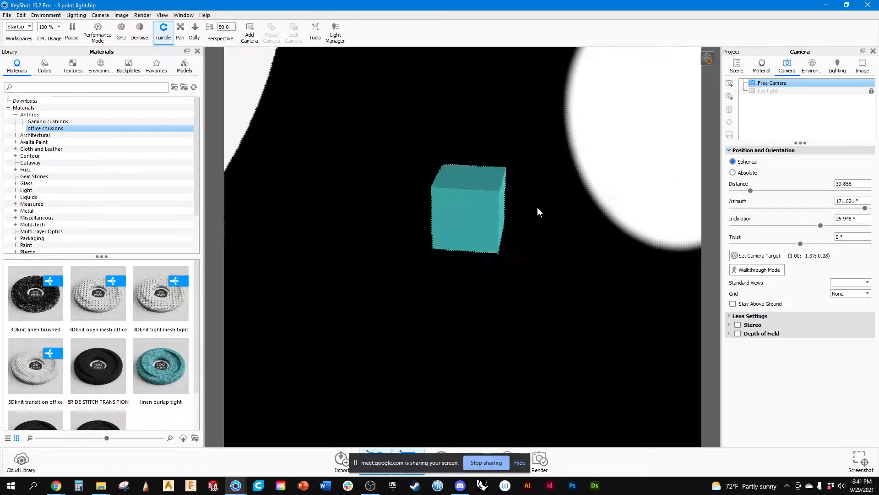
middle_click_drag(539, 205, 519, 236)
Aim the key pin at the cube's faces with highlight placement, then reposition the key and fill pins, with fill at about 6.5° azimuth.
left_click(811, 66)
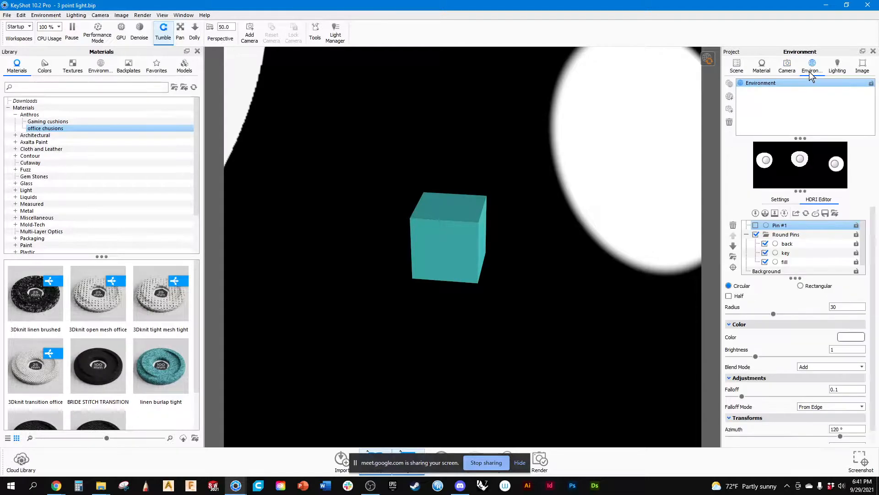
left_click(766, 162)
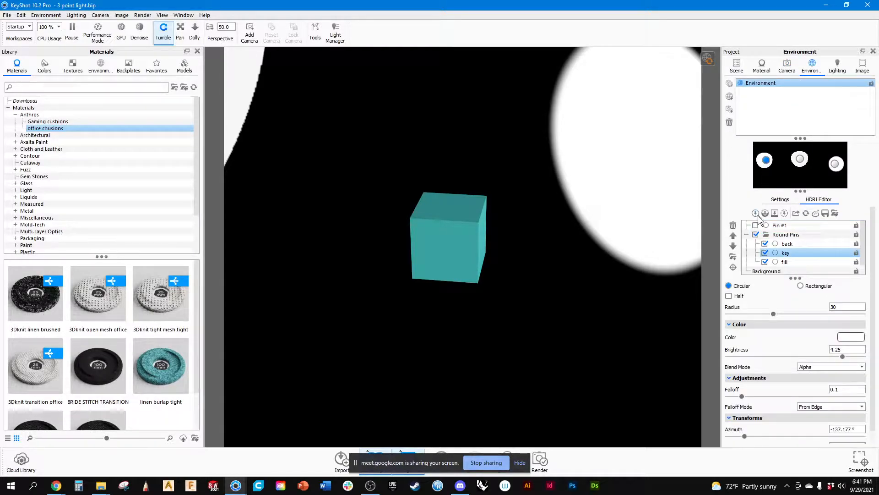
left_click(758, 262, "ctrl")
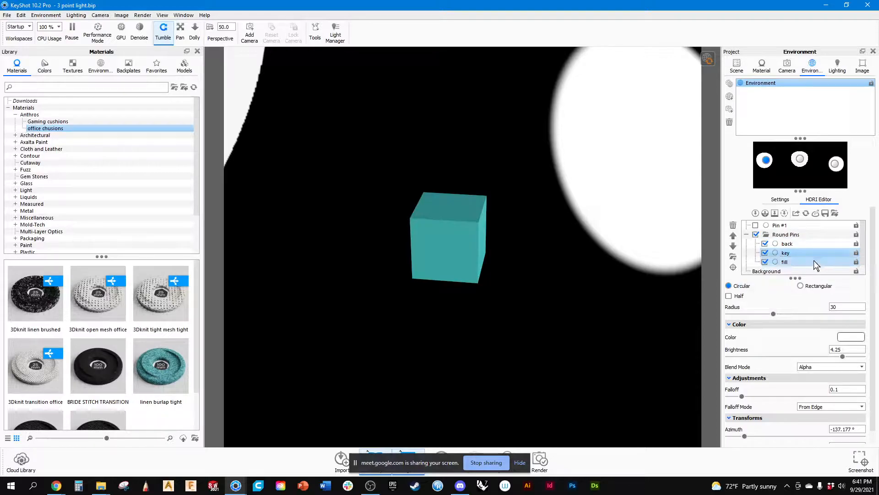
left_click(734, 269)
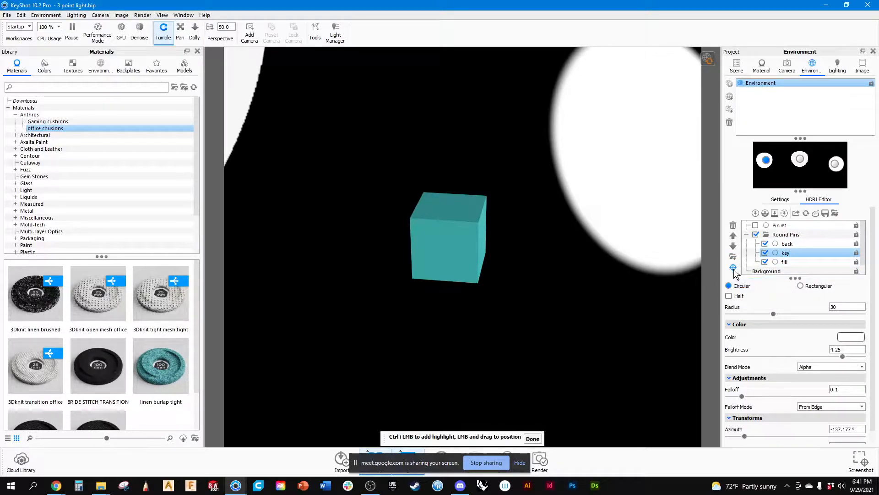
left_click(477, 222)
mouse_move(365, 489)
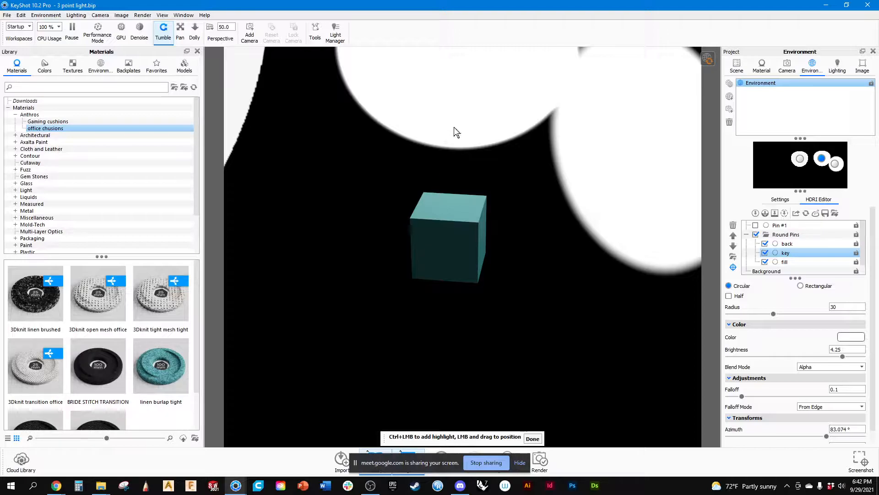
left_click_drag(455, 197, 429, 228)
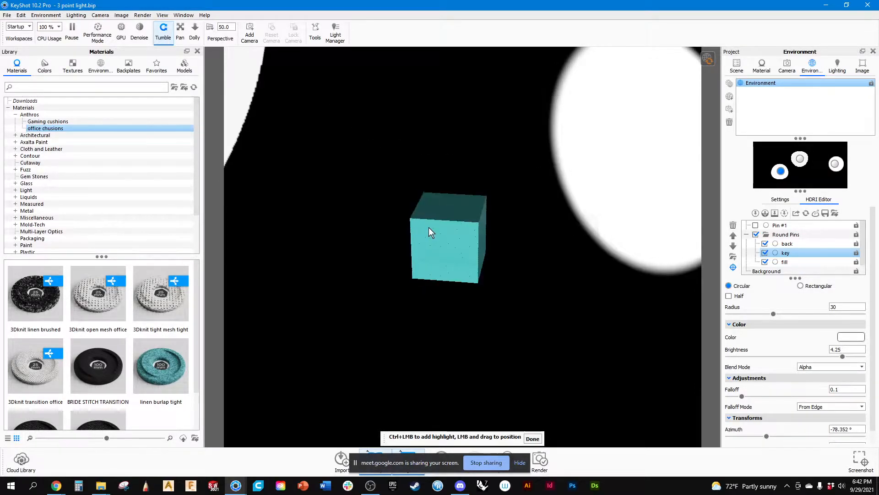
left_click_drag(785, 171, 808, 163)
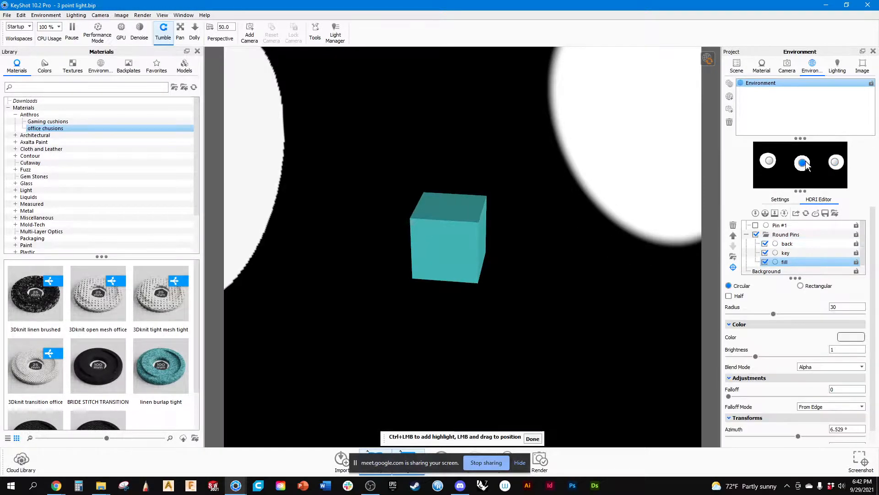
View the cube through the key light camera, return to Free Camera and finish highlight placement.
left_click(784, 66)
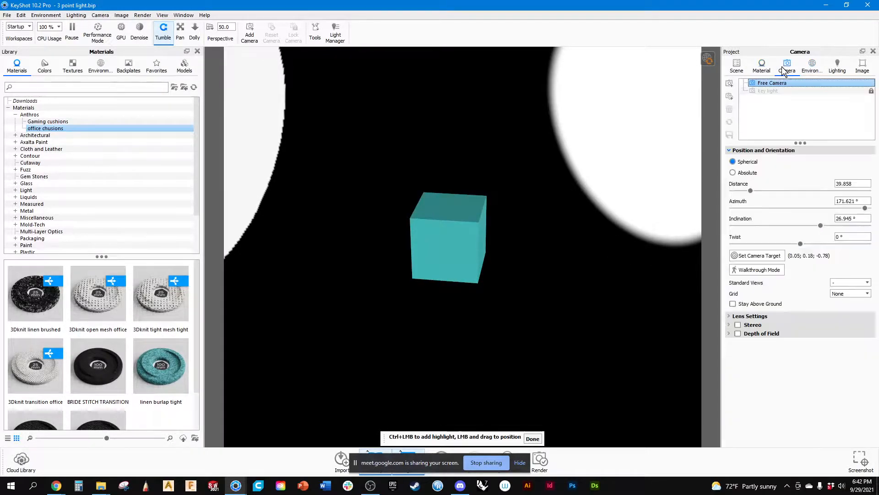
left_click(769, 92)
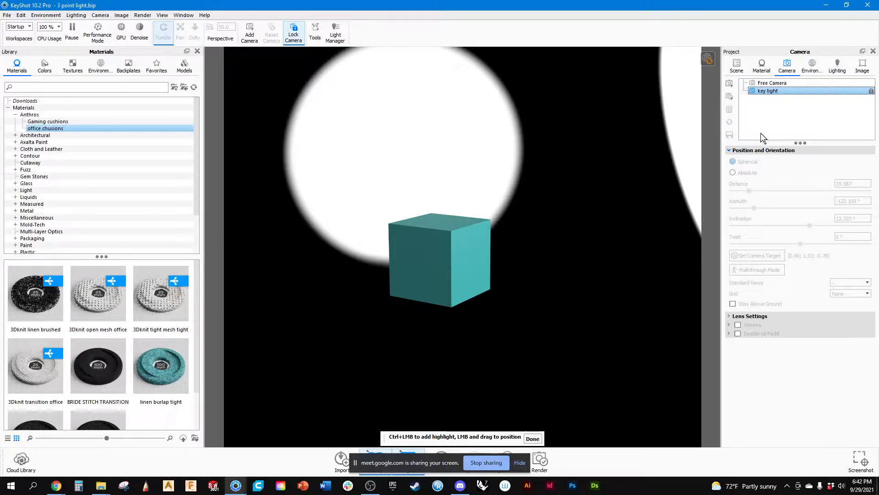
left_click(772, 83)
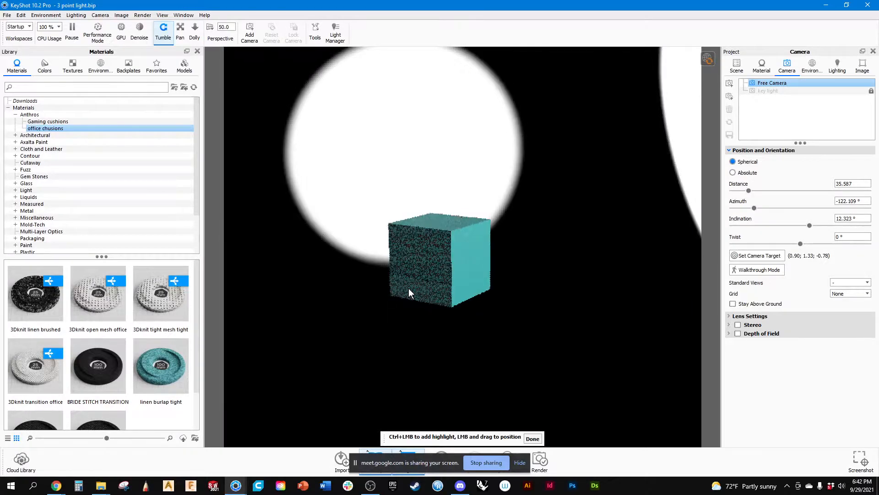
left_click(533, 439)
Frame the cube closely from its other side and save the view as a new camera named bak.
left_click_drag(457, 243, 293, 323)
scroll(491, 255, "up", 2)
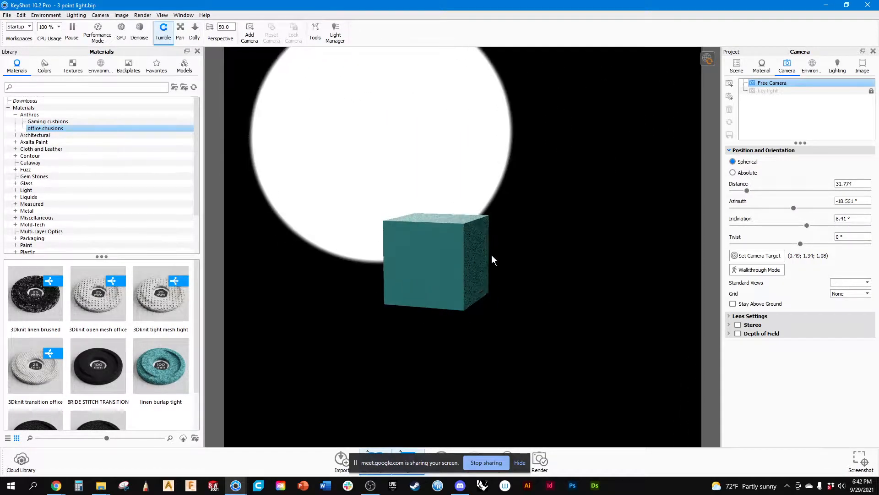
middle_click_drag(542, 243, 524, 237)
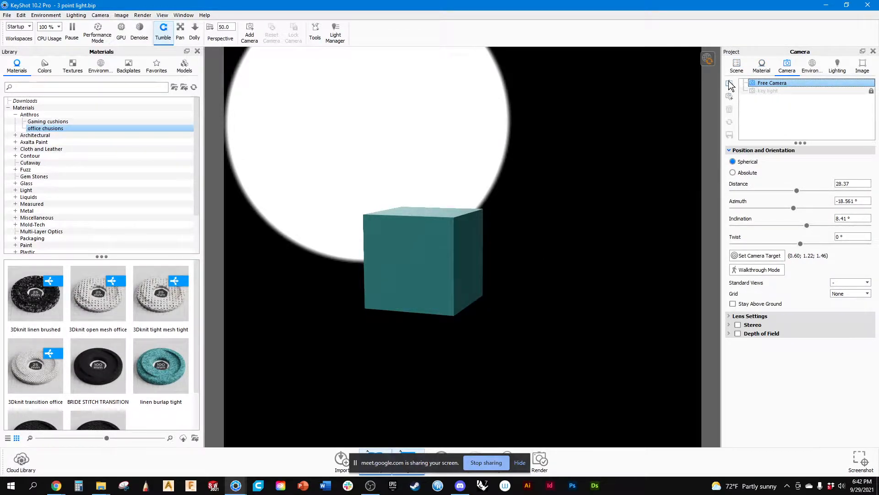
left_click(729, 84)
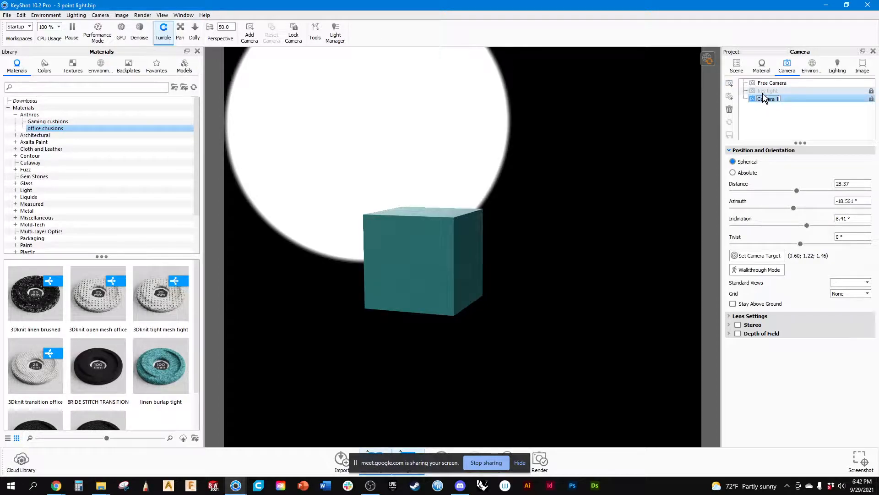
type("bak")
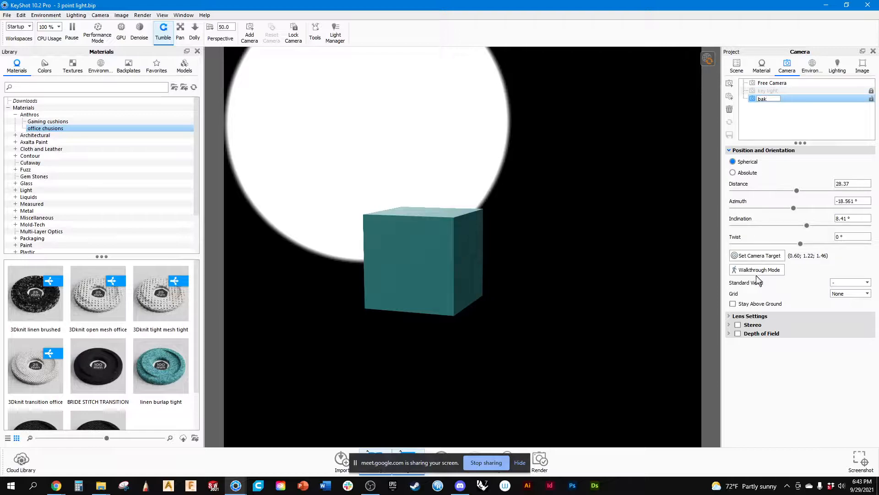
key("Return")
Try to reposition the fill pin and place its highlight at the cube's upper front corner.
left_click(812, 66)
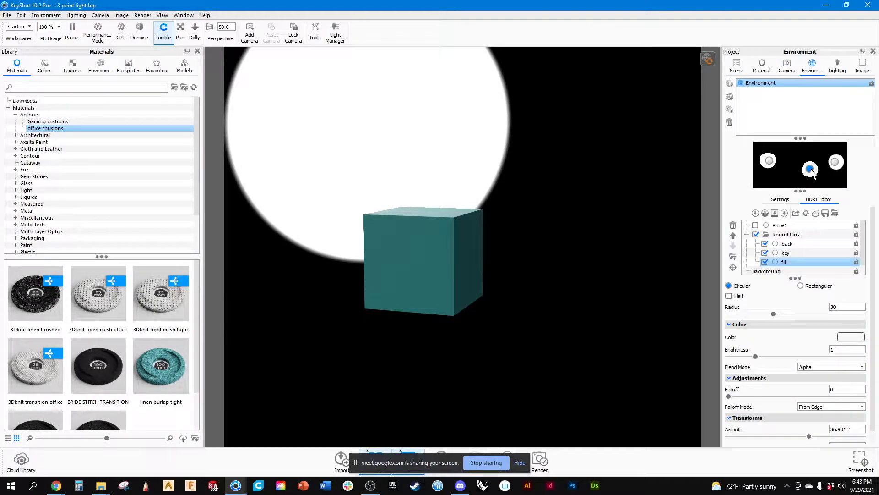
left_click_drag(811, 170, 803, 163)
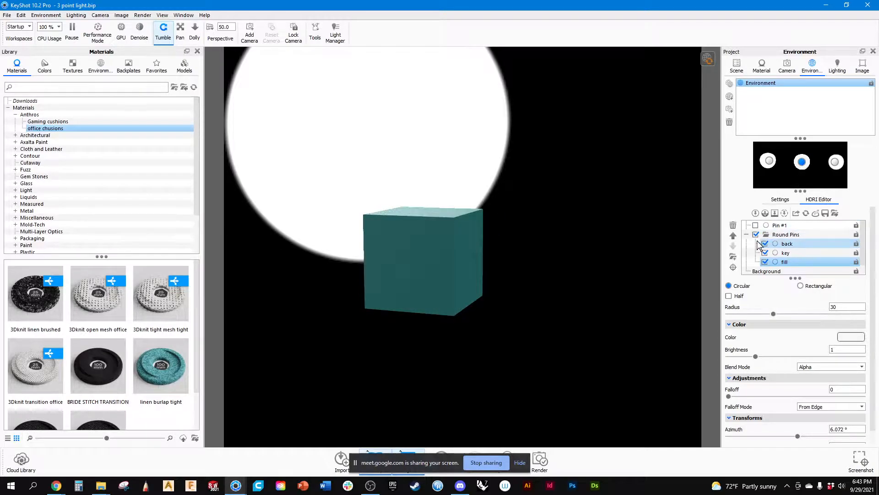
left_click(733, 268)
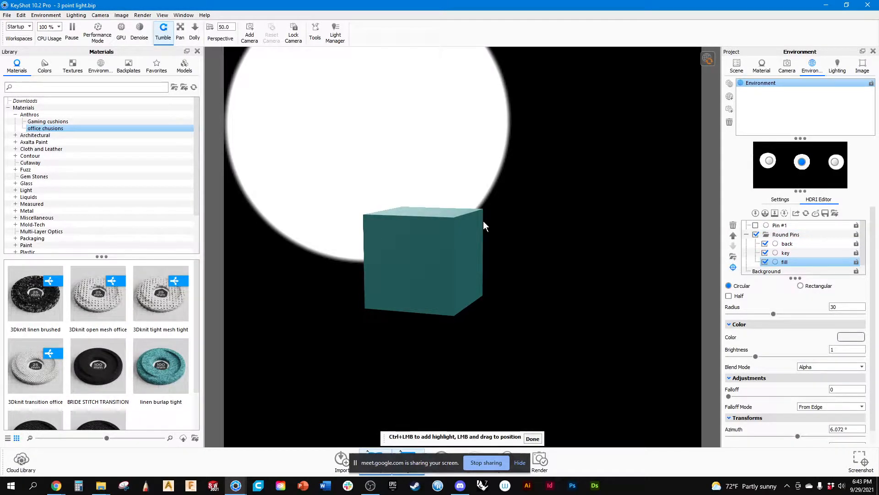
left_click(452, 220)
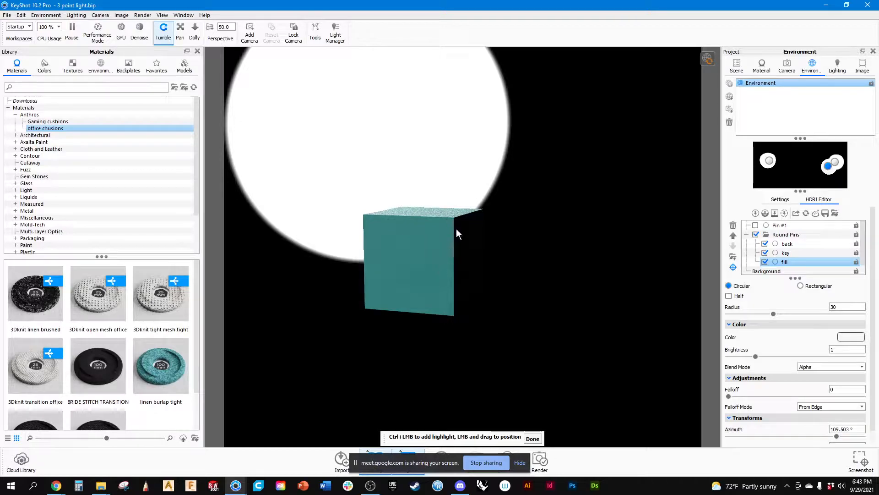
Compare the cube's lighting through the key light and bak cameras.
left_click(788, 64)
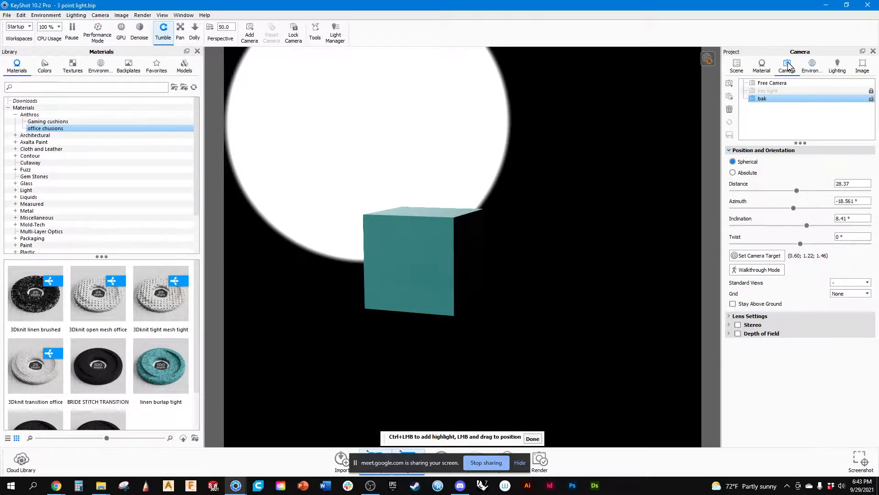
left_click(772, 90)
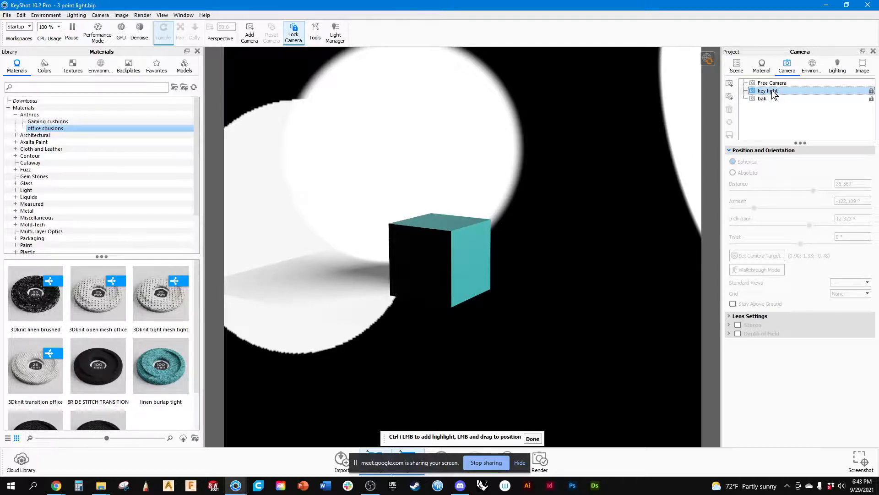
left_click(764, 98)
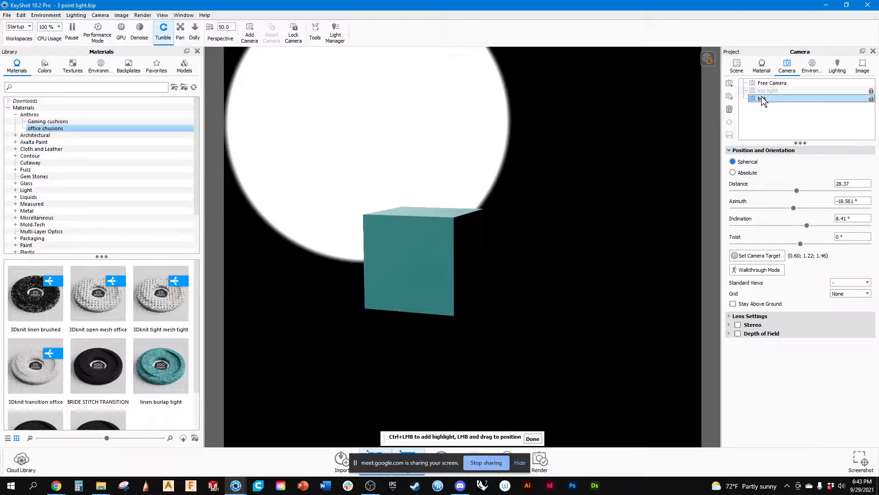
key("Up")
key("Down")
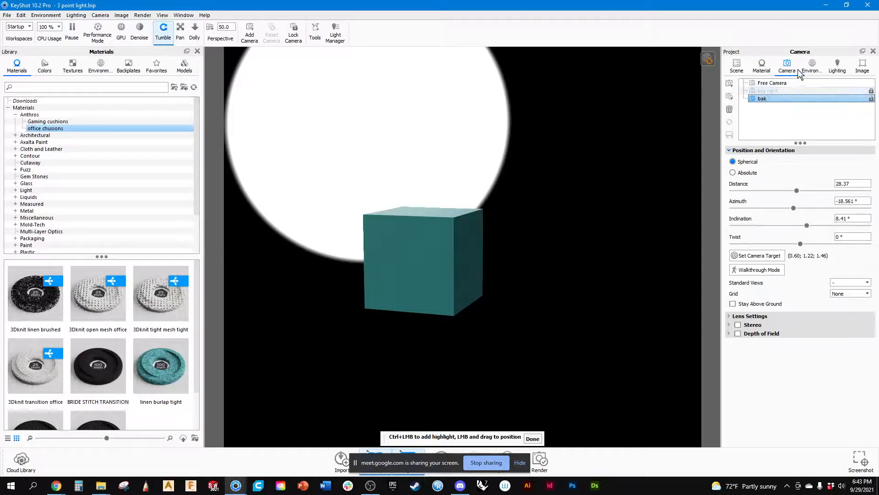
Rename the lighting environment as front.
left_click(812, 69)
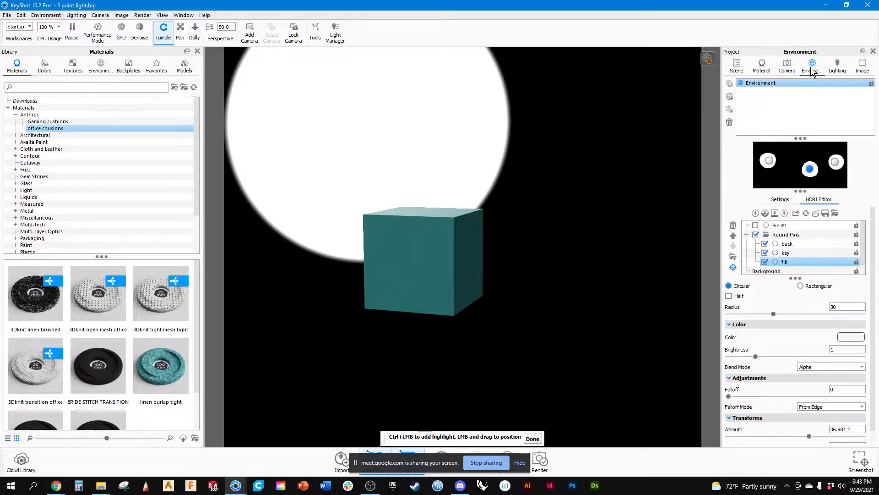
double_click(755, 82)
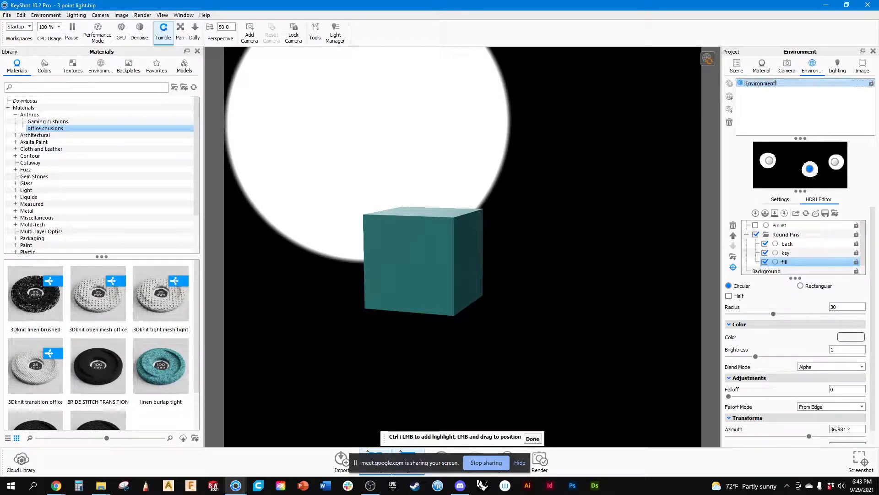
type("front")
key("Return")
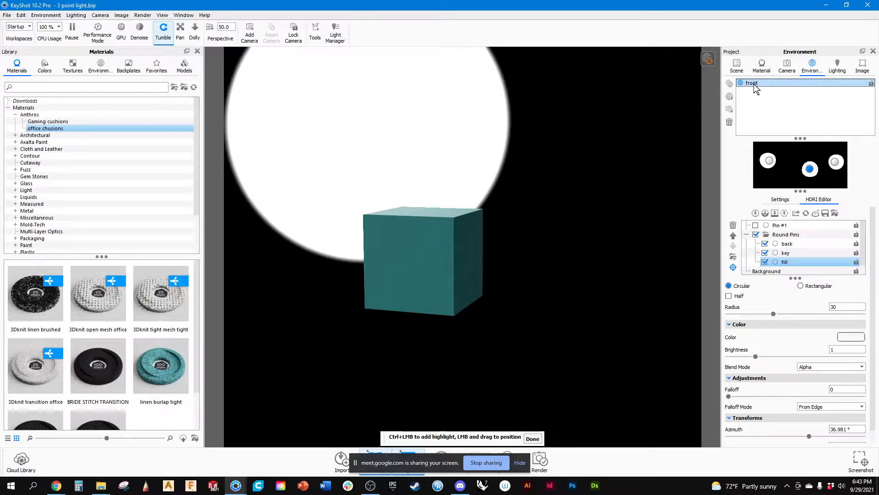
Duplicate the front environment and name the copy rear.
left_click(729, 84)
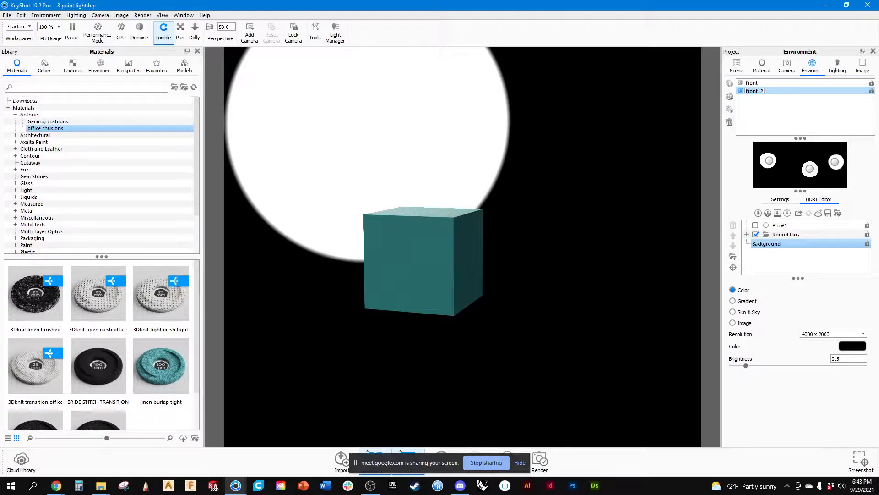
type("rear")
key("Return")
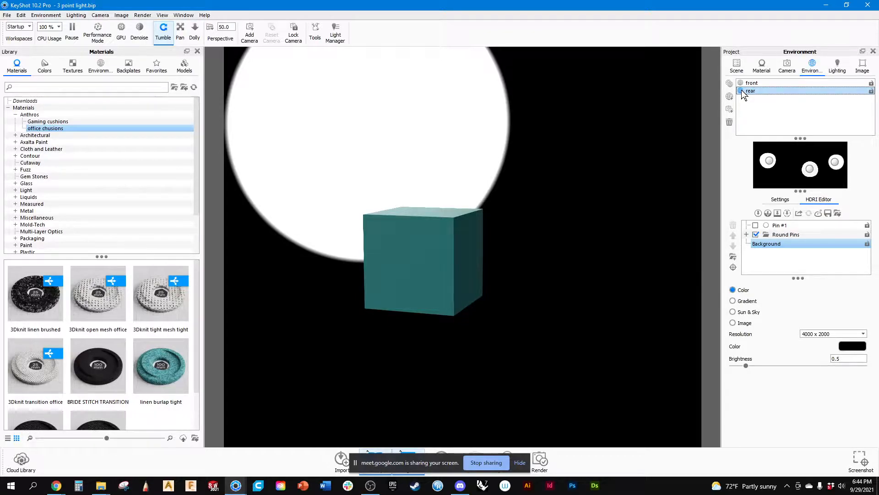
Review the saved cameras and return to the rear environment's light pins.
left_click(788, 65)
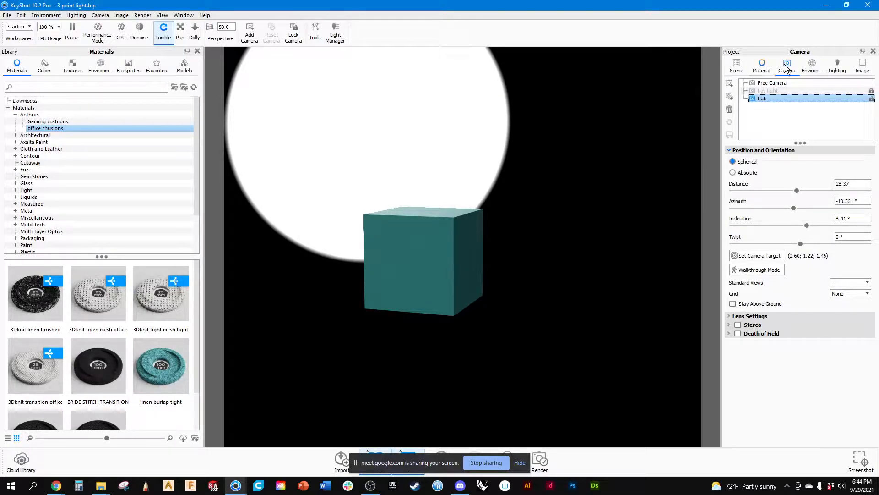
left_click(769, 65)
left_click(812, 66)
left_click(757, 91)
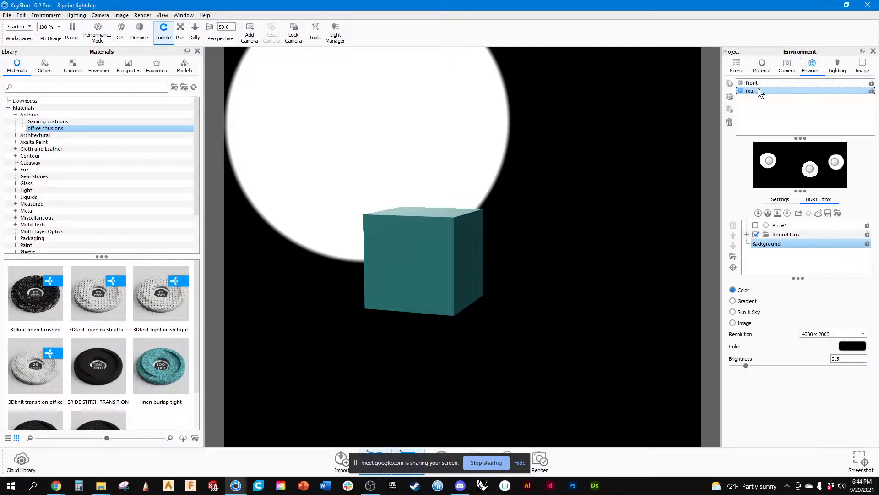
Rearrange the back, key and fill light pins in the rear environment to light the cube's rear view, and lock the environment.
left_click(769, 162)
left_click_drag(768, 160, 776, 163)
left_click_drag(781, 166, 741, 169)
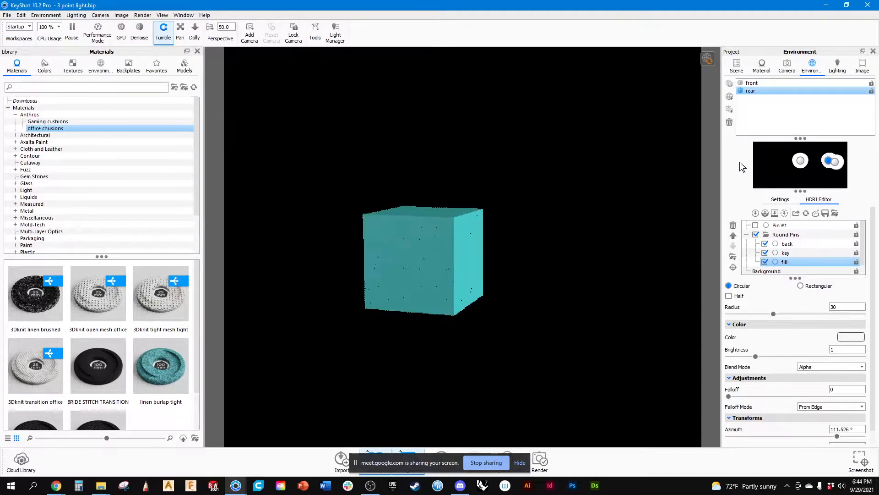
left_click_drag(835, 163, 765, 166)
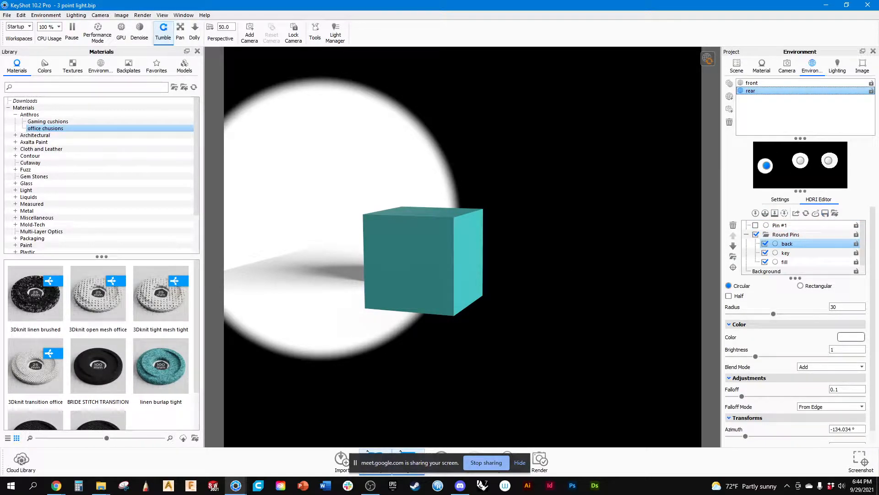
left_click(871, 91)
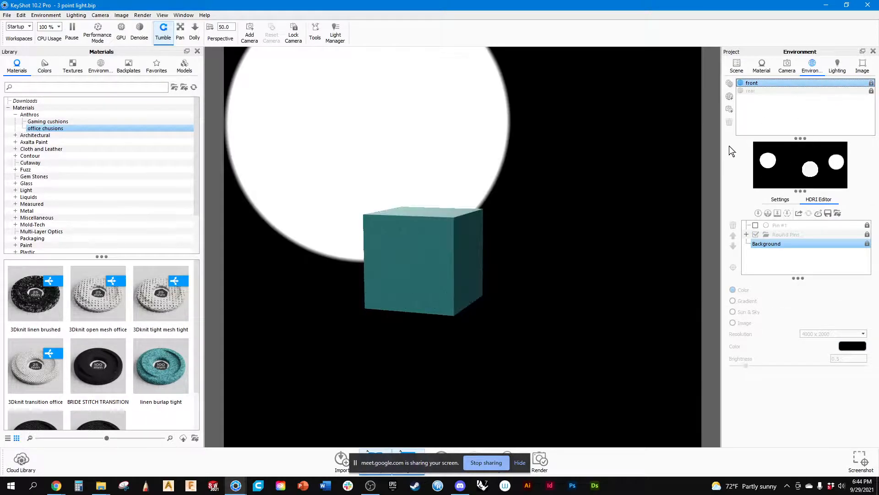
Compare the cube under the rear environment through the key light and bak cameras.
left_click(749, 91)
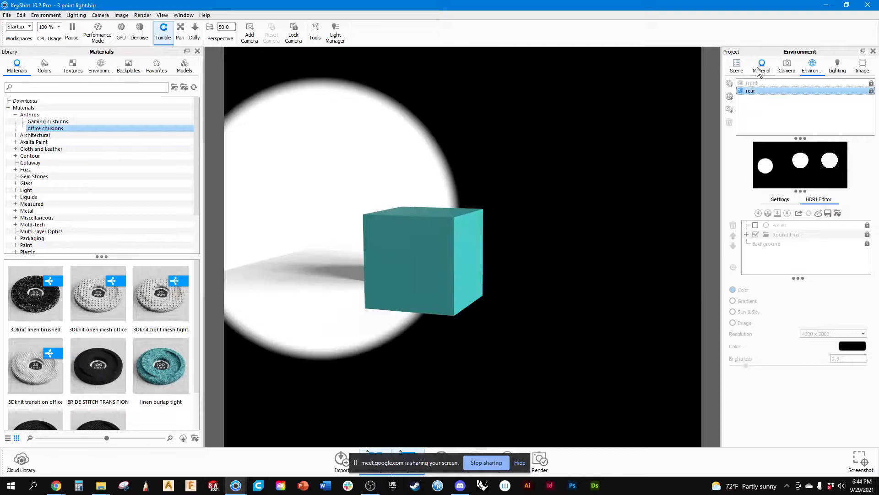
left_click(761, 66)
left_click(787, 66)
left_click(779, 90)
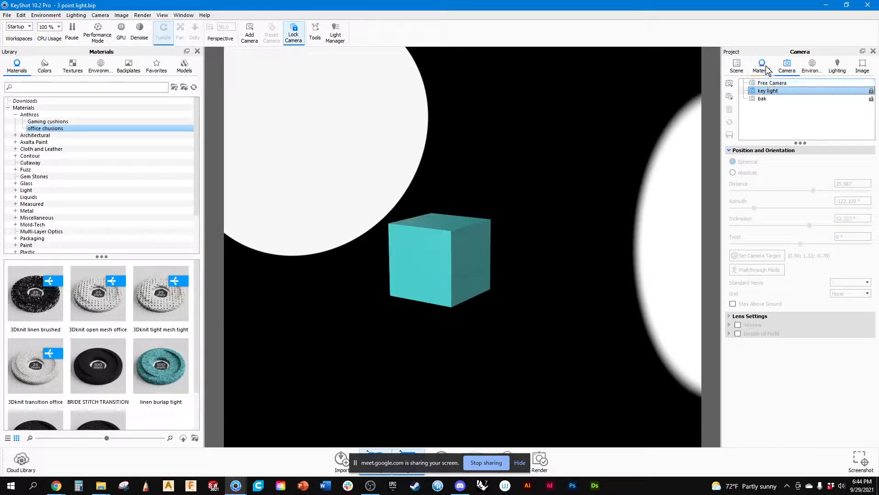
left_click(812, 66)
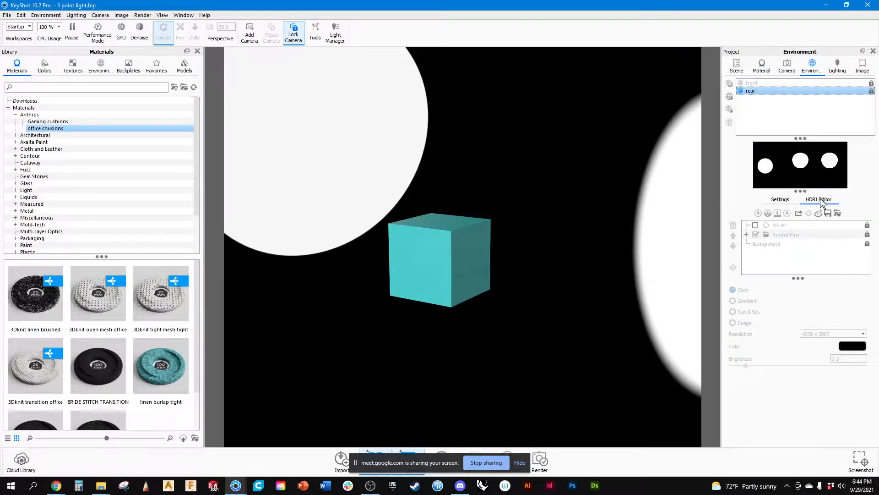
left_click(752, 91)
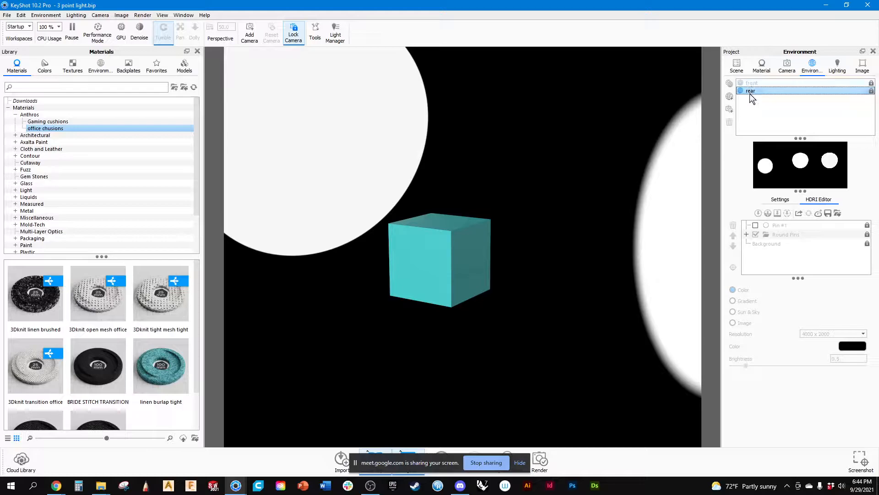
left_click(787, 67)
left_click(767, 91)
left_click(764, 99)
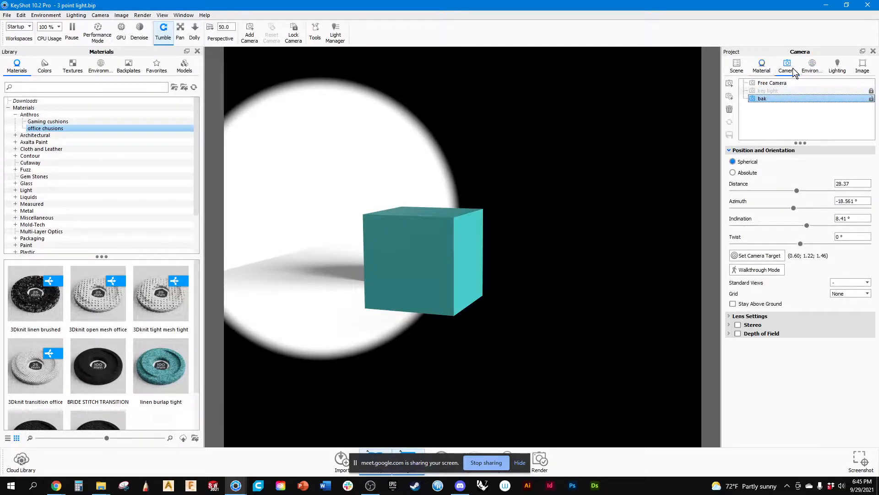
Switch to the key light camera and activate the front environment.
left_click(811, 66)
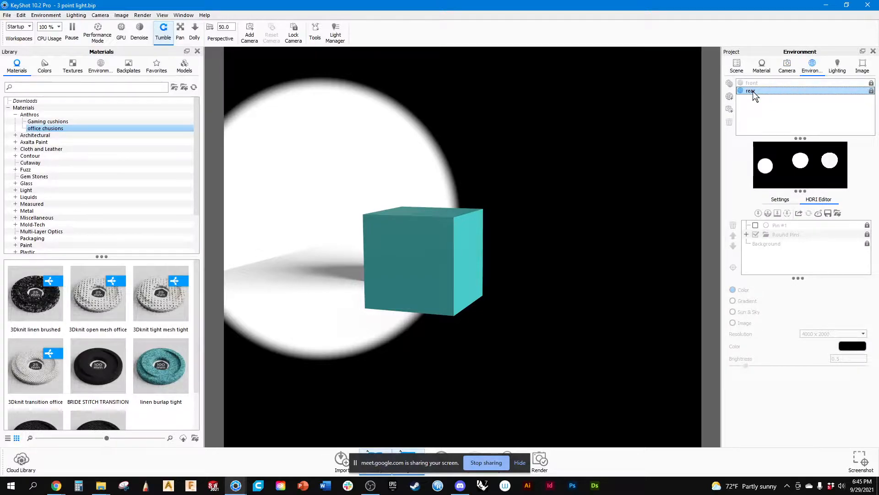
left_click(787, 66)
left_click(777, 90)
left_click(815, 67)
left_click(752, 84)
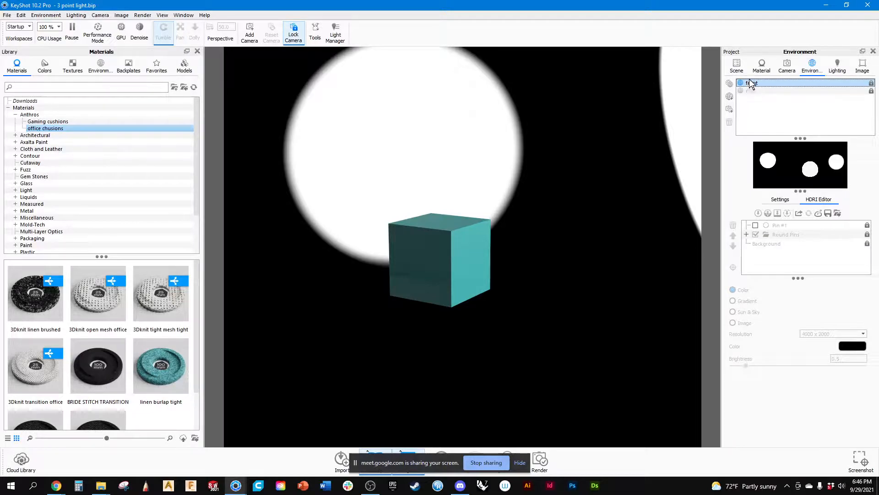
Show the Studio 3 Point environments in the library and start saving the front environment to the library.
double_click(28, 115)
left_click(31, 142)
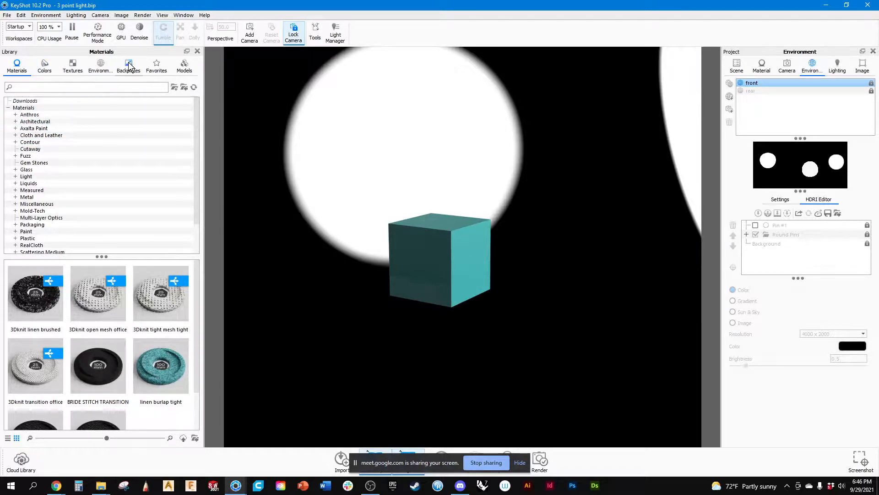
left_click(100, 66)
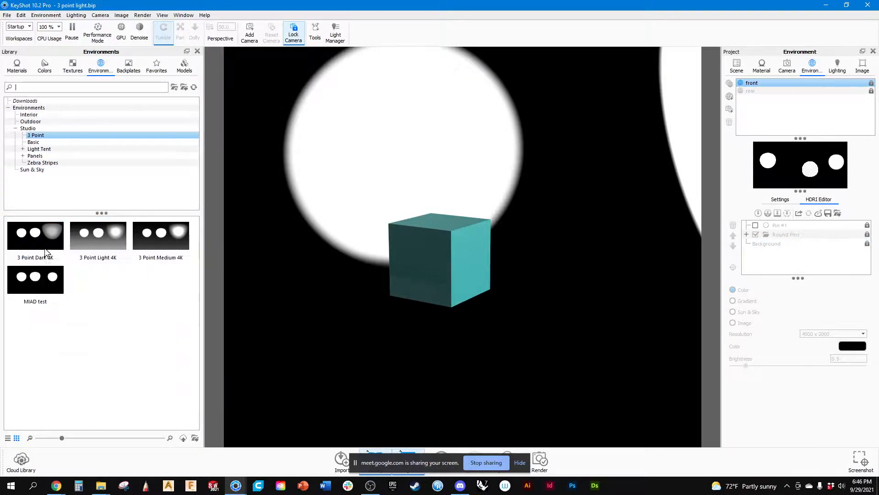
left_click(828, 212)
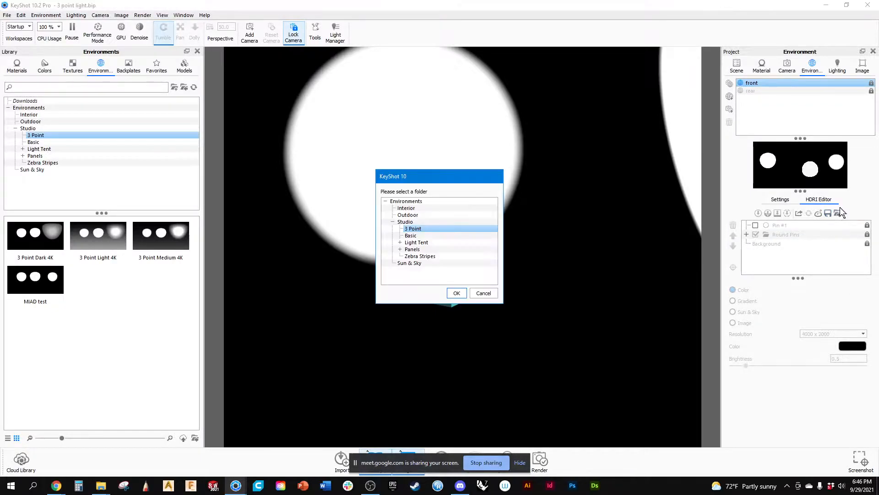
right_click(409, 273)
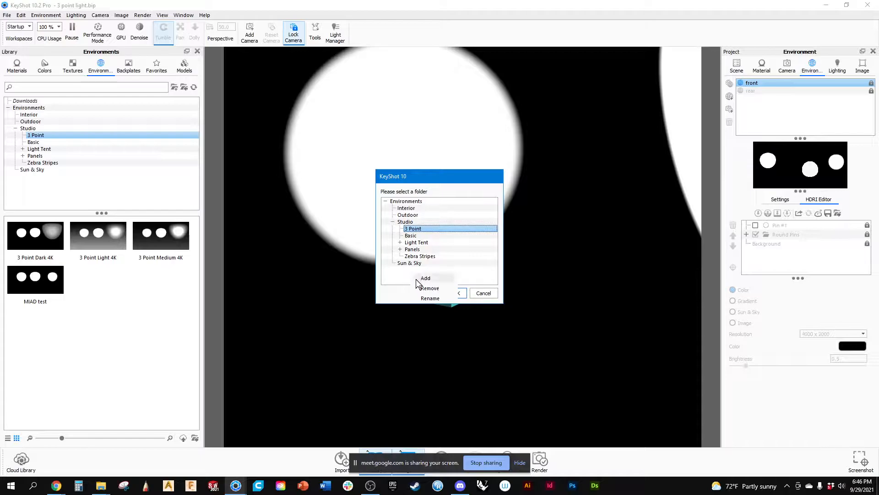
left_click(426, 278)
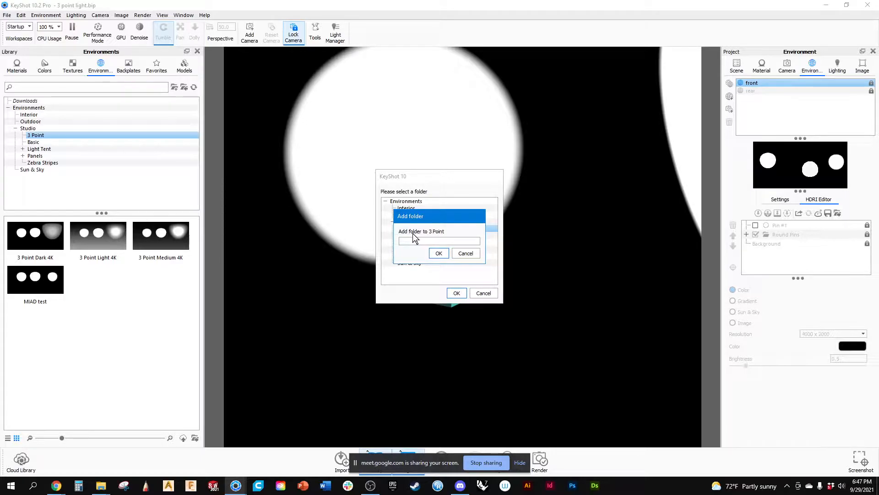
left_click(465, 253)
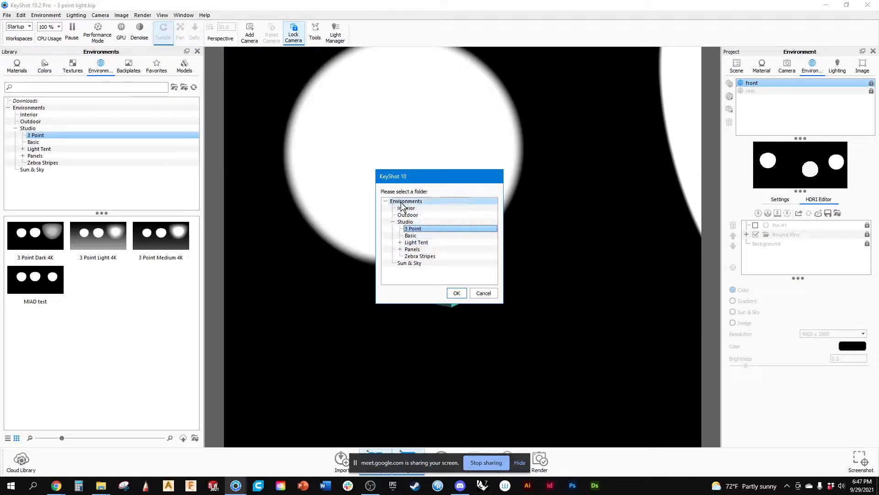
Add a design studio folder under Environments and save the front environment into it.
left_click(403, 202)
right_click(410, 278)
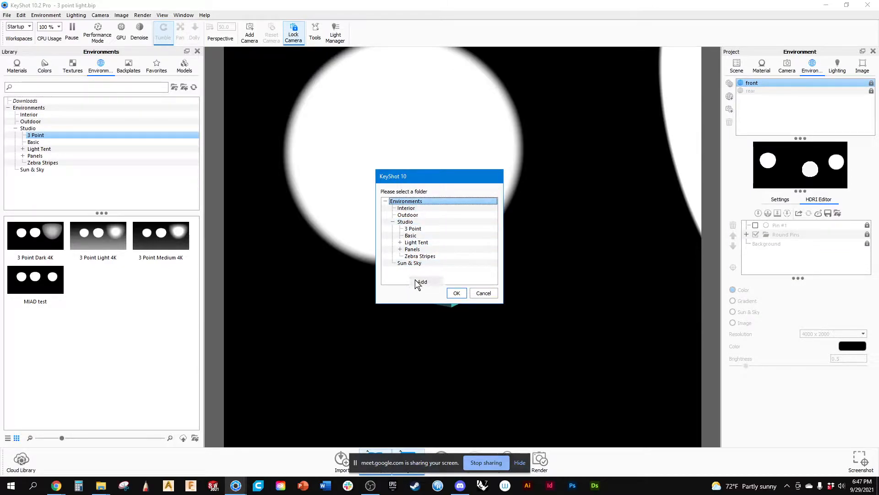
left_click(421, 283)
type("design studio")
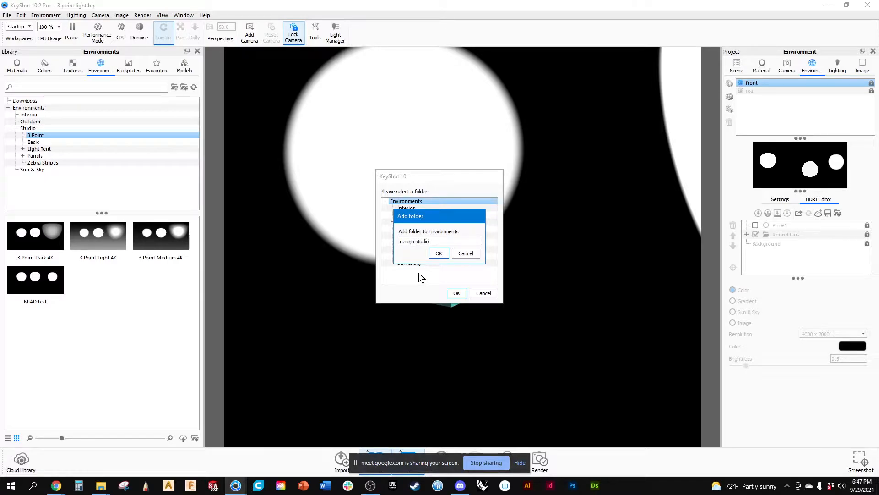
key("Return")
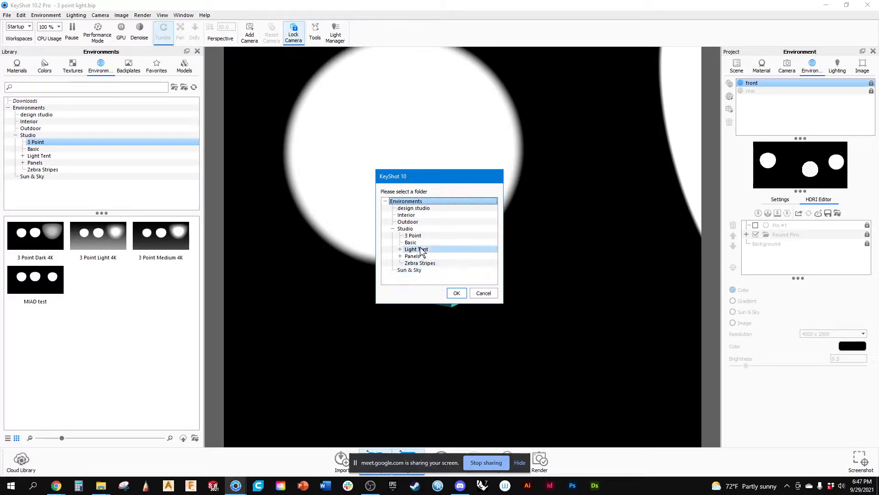
left_click(408, 208)
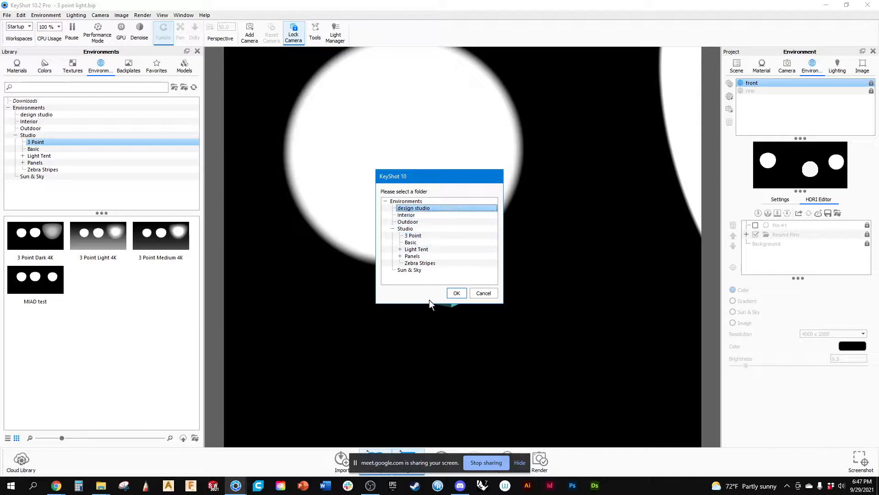
left_click(457, 294)
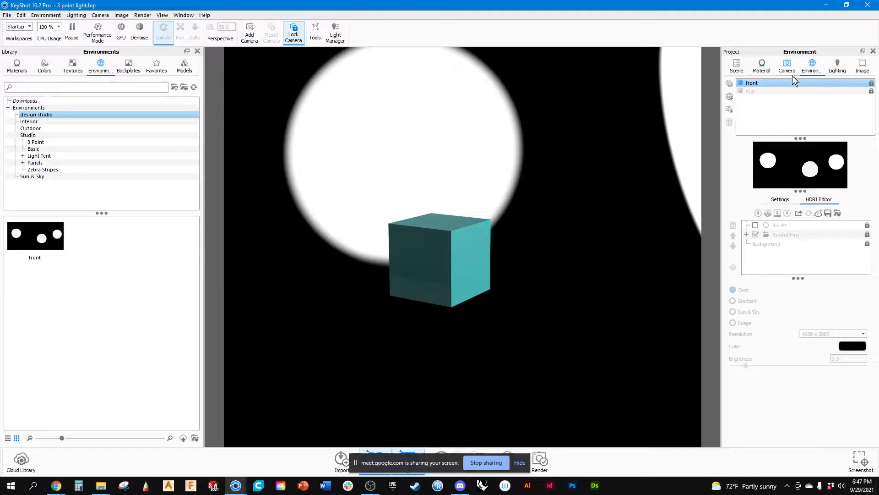
Unlock the front environment, rename it chevy and save it to the design studio library folder.
left_click(754, 84)
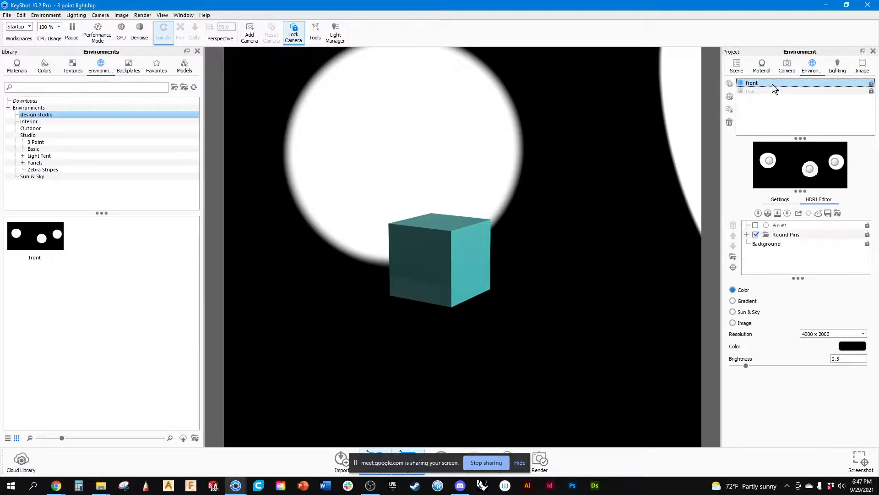
double_click(764, 83)
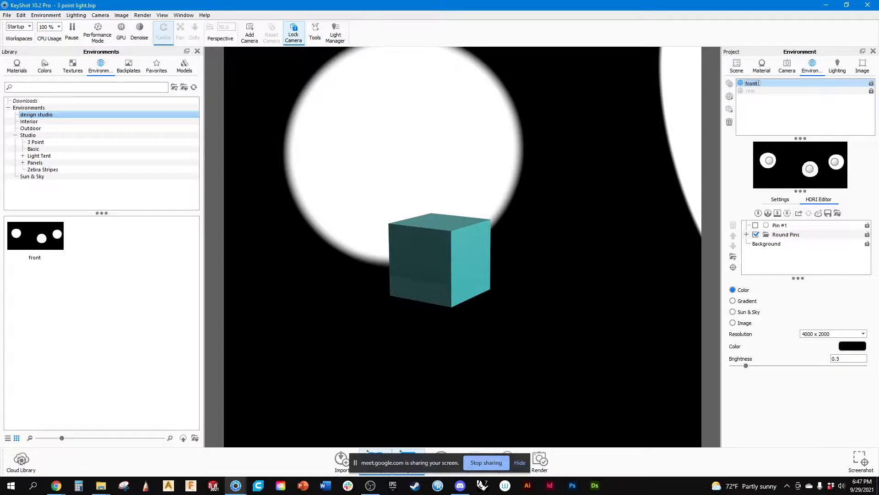
type("chevy")
key("Return")
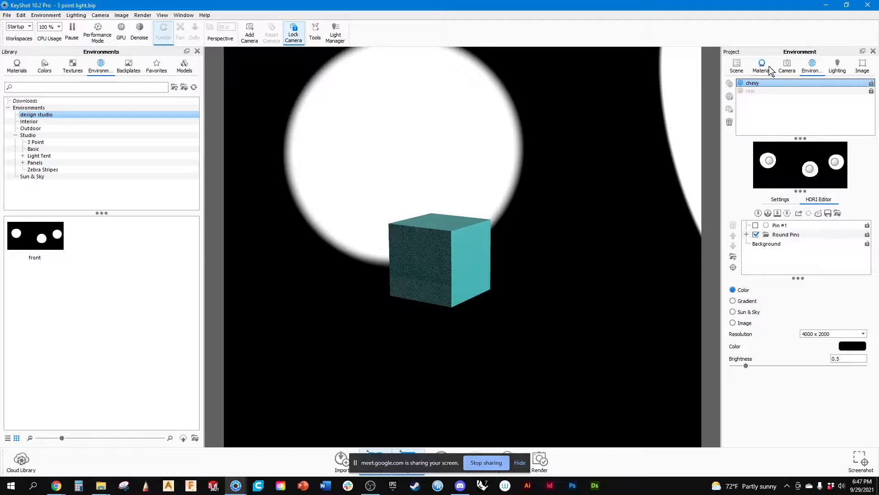
left_click(828, 214)
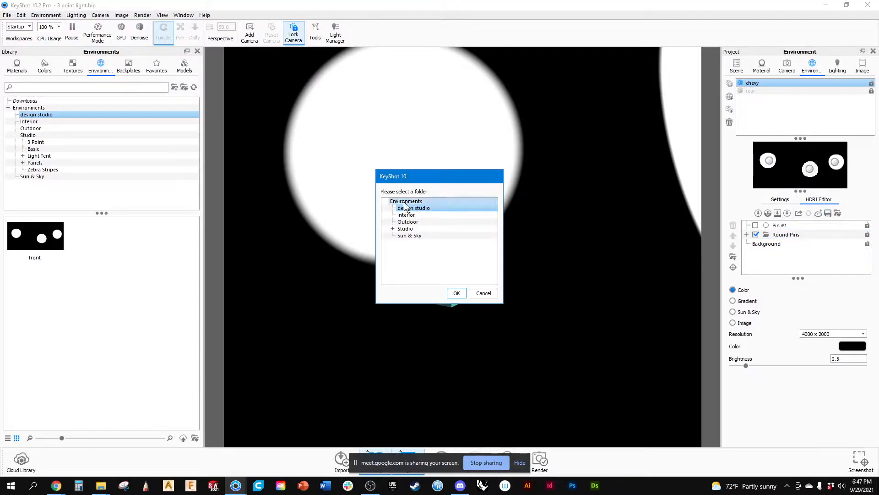
left_click(456, 294)
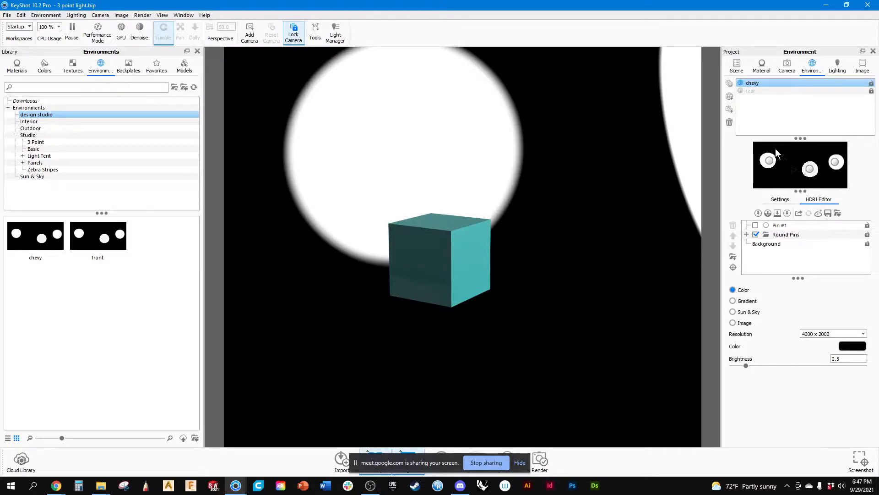
Save the chevy environment to the Studio 3 Point library folder as well.
left_click(828, 213)
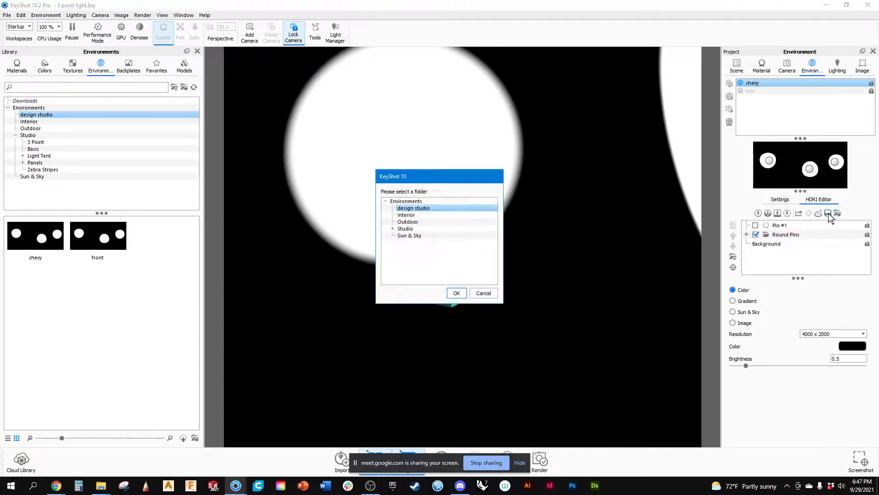
left_click(393, 229)
left_click(414, 236)
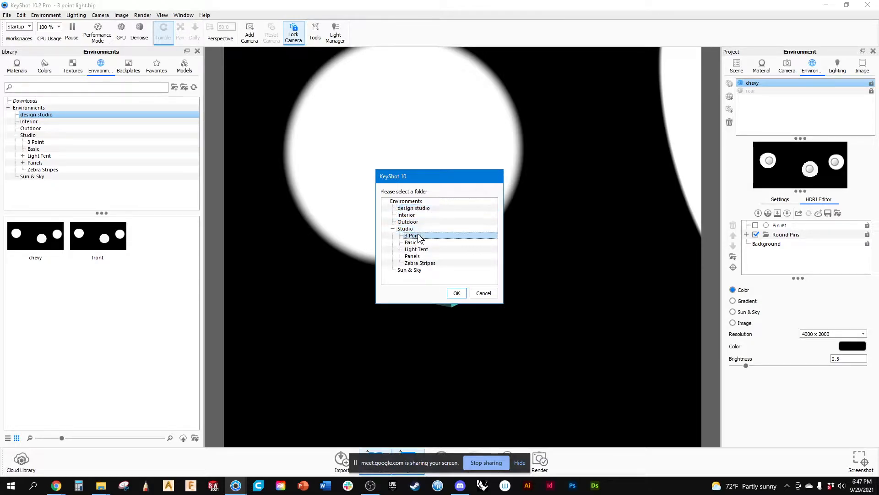
left_click(457, 293)
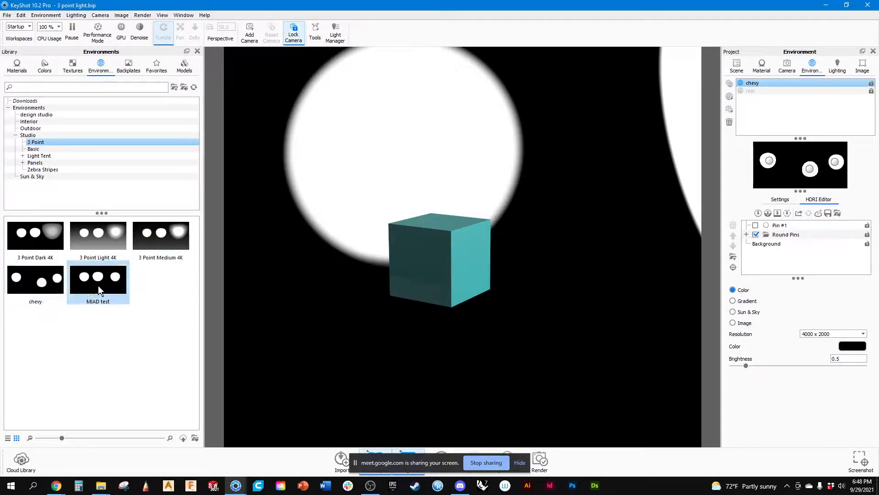
Apply the MIAD test library environment to the scene and view the cube from farther away through the Free Camera.
mouse_move(106, 285)
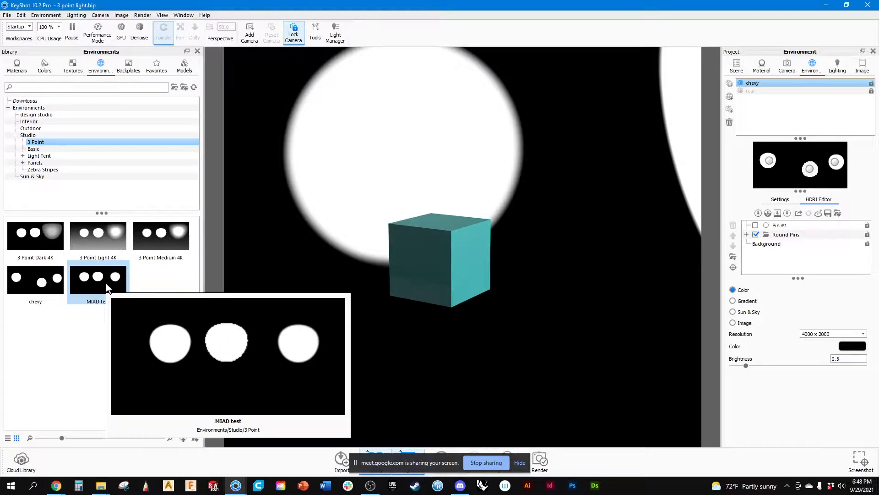
double_click(106, 283)
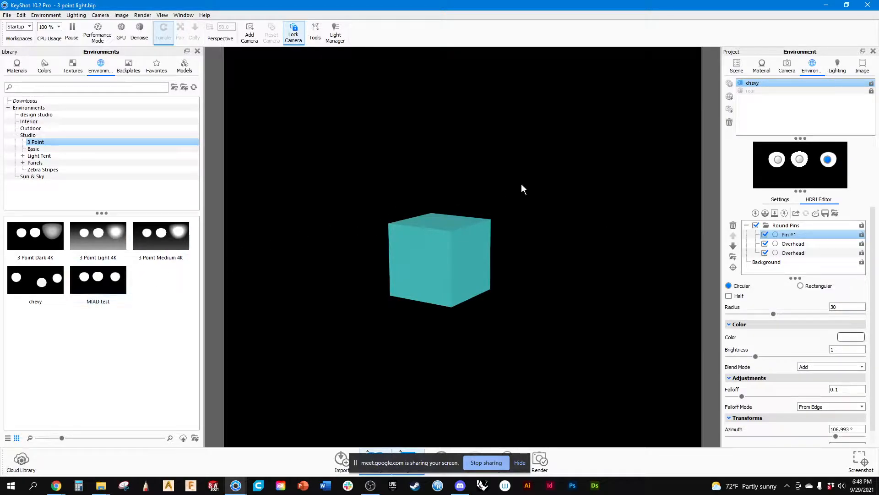
left_click(787, 67)
left_click(772, 83)
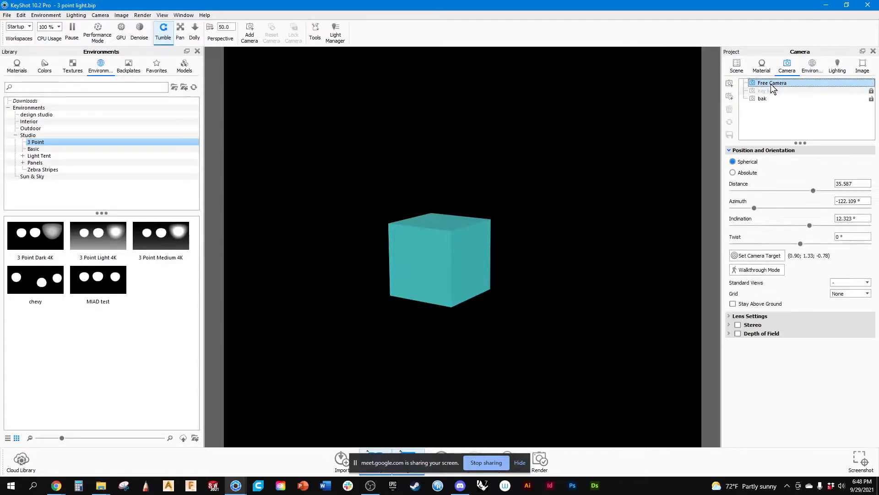
scroll(504, 202, "down", 10)
left_click_drag(468, 196, 488, 175)
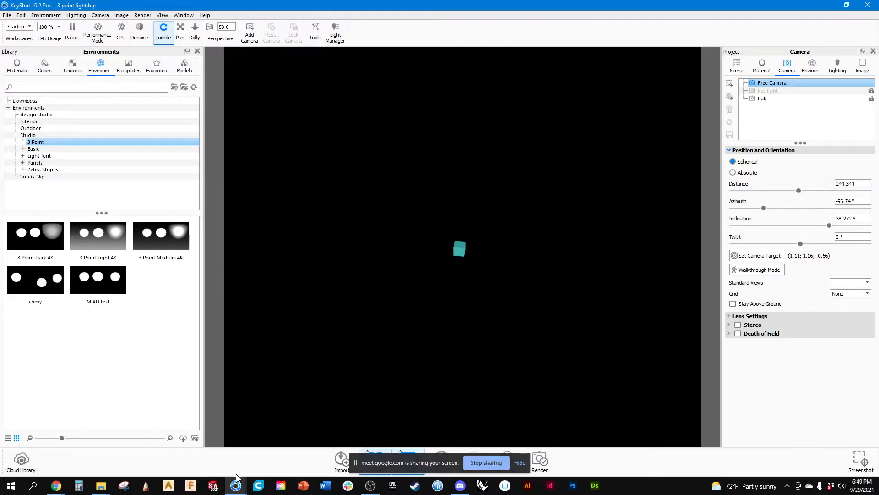
Switch to SOLIDWORKS and open the recent snes controller solidworks part.
left_click(214, 486)
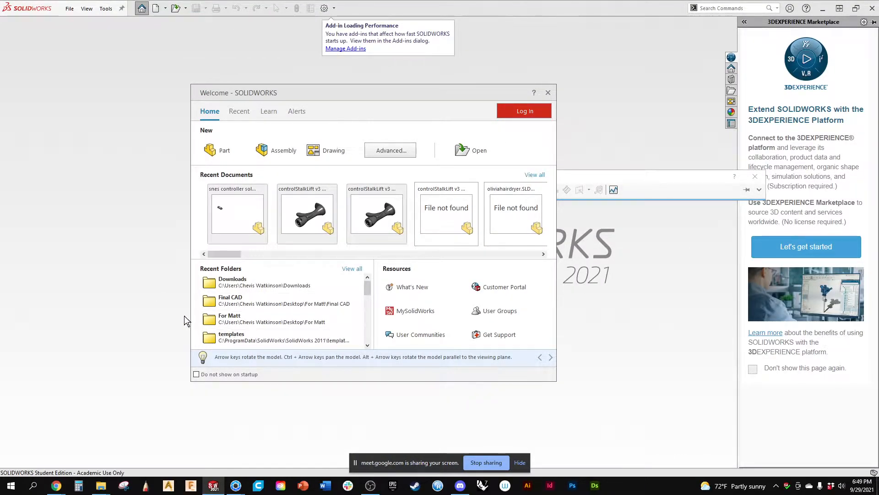
left_click(238, 203)
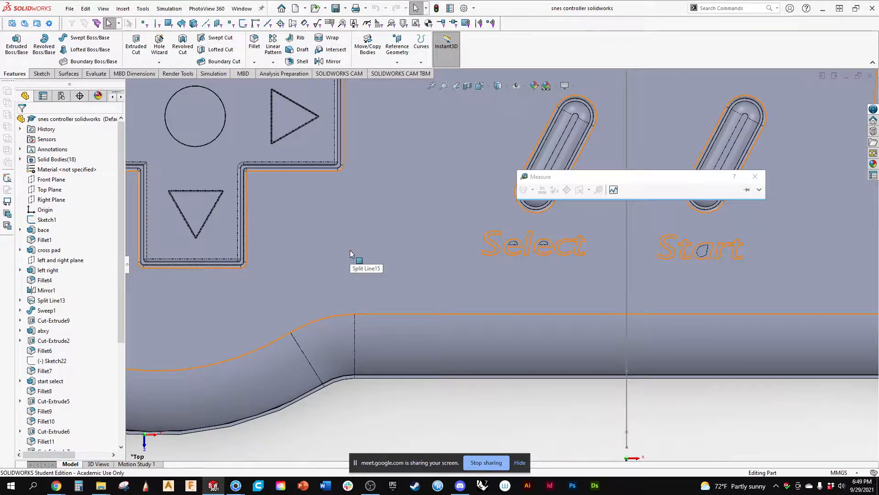
Examine the controller part from an angled view and fit the whole model in the graphics area.
scroll(388, 207, "up", 6)
middle_click_drag(381, 258, 375, 168)
scroll(476, 227, "down", 5)
middle_click_drag(517, 248, 433, 251)
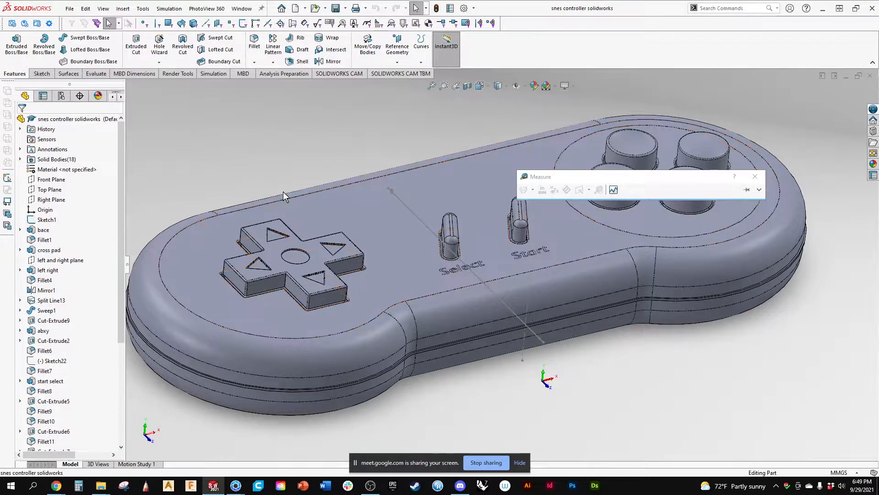
key("f")
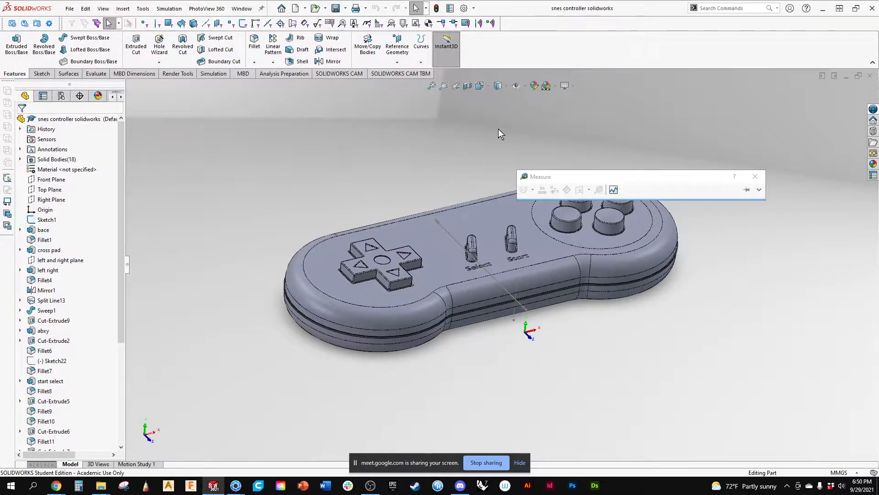
Close the untitled KeyShot scene and the 3 point light.bip scene, discarding the unsaved changes.
mouse_move(236, 488)
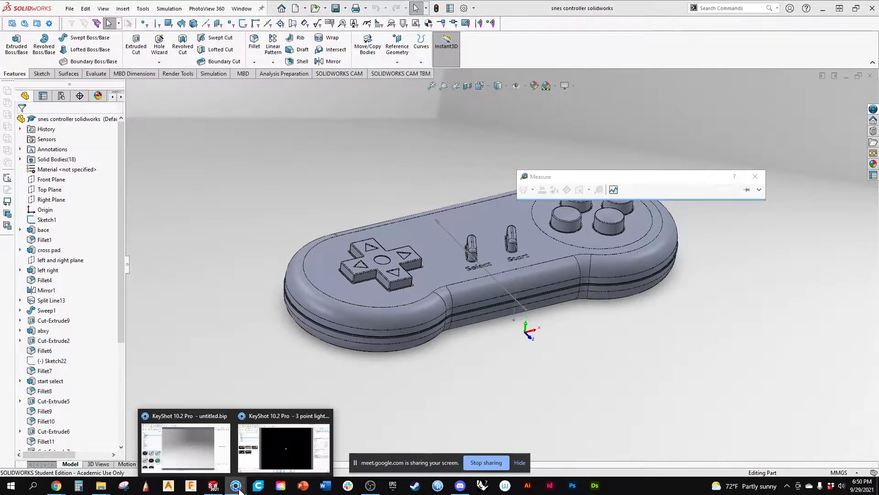
left_click(203, 435)
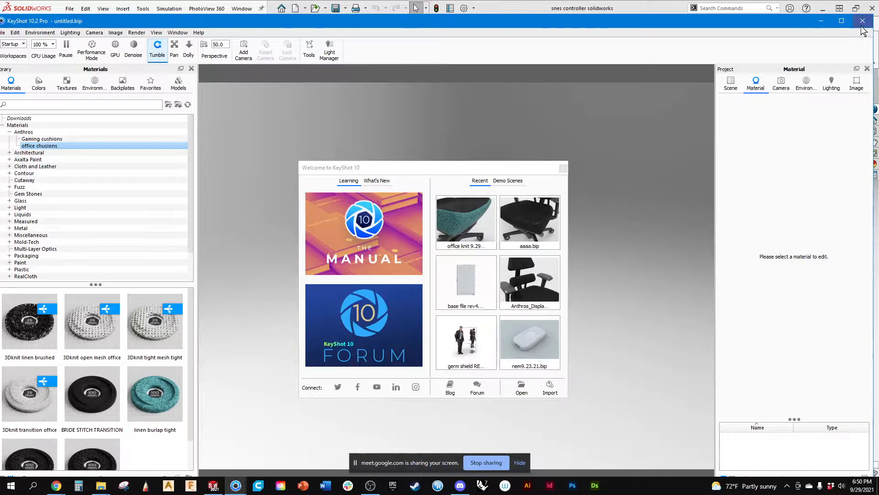
left_click(236, 485)
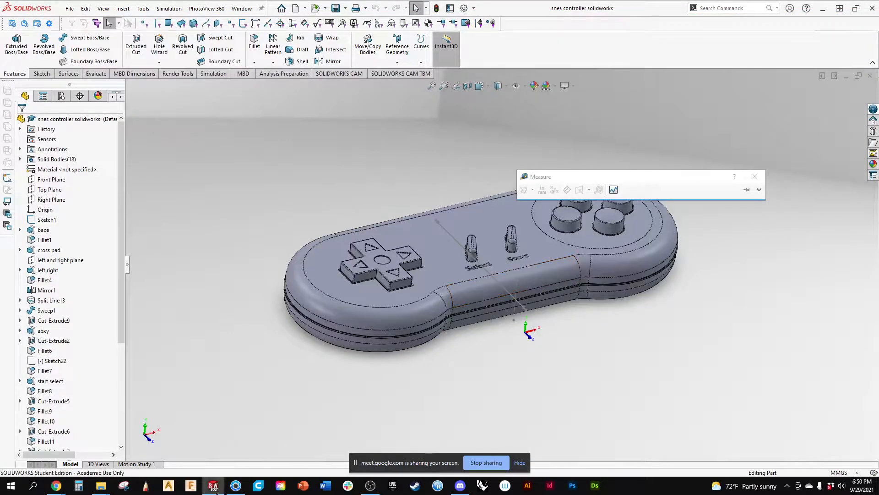
left_click(235, 489)
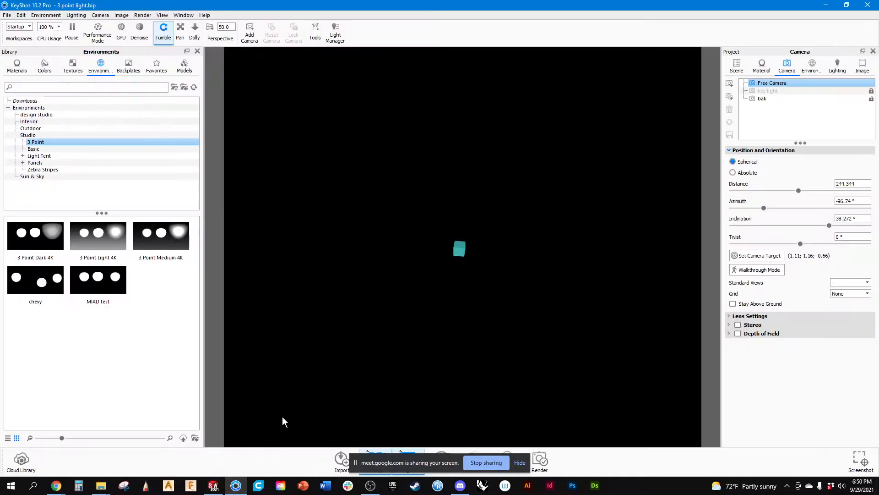
left_click(867, 4)
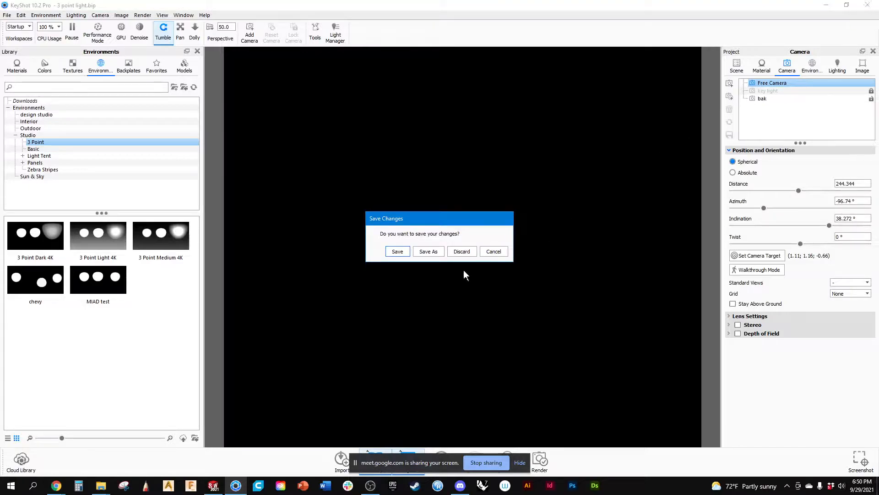
left_click(462, 252)
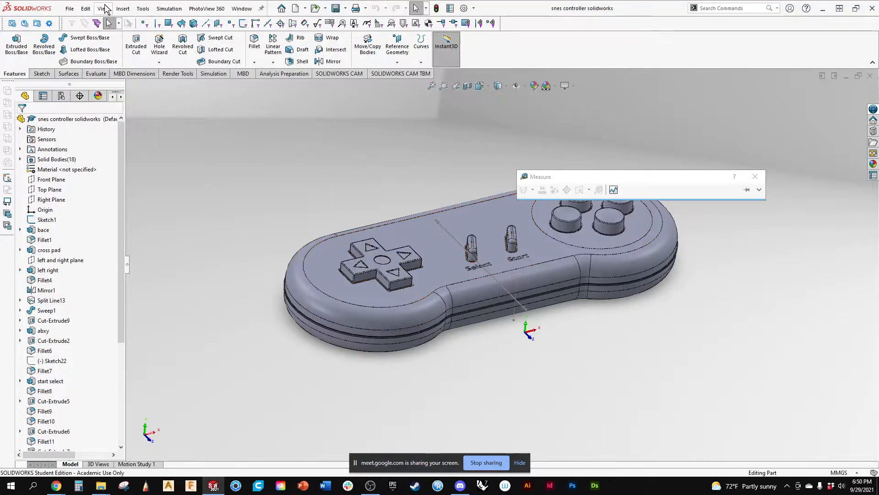
Send the snes controller part from SOLIDWORKS to a new KeyShot scene.
left_click(70, 10)
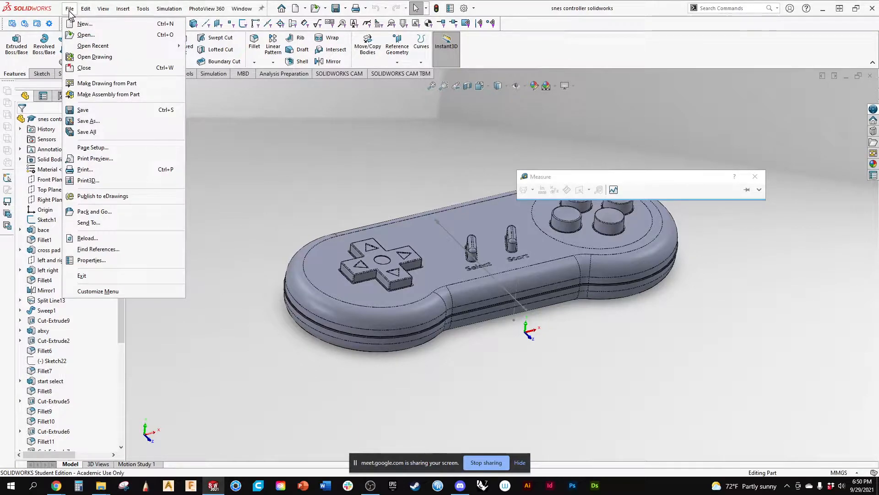
left_click(14, 24)
left_click(15, 24)
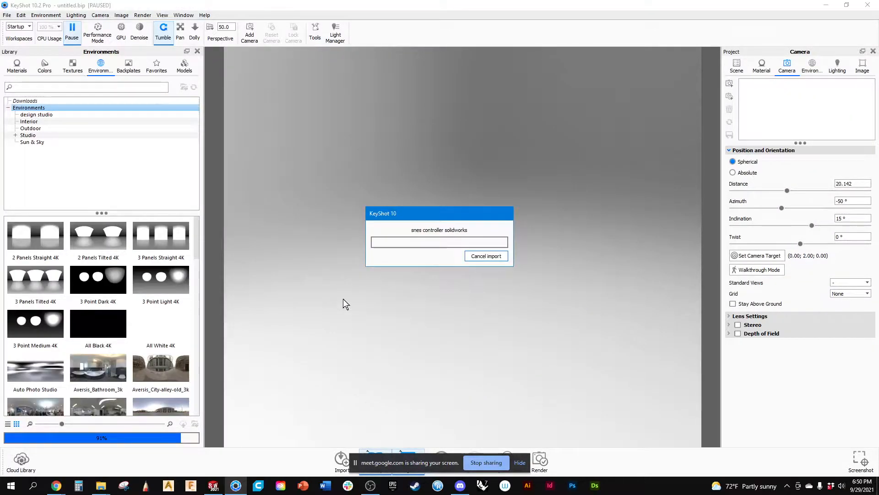
Frame the whole imported controller in an angled camera view with the four round face buttons nearest the camera.
left_click_drag(432, 323, 394, 289)
left_click_drag(438, 350, 453, 325)
scroll(541, 258, "up", 5)
scroll(485, 269, "up", 5)
scroll(463, 304, "down", 5)
left_click_drag(371, 306, 463, 377)
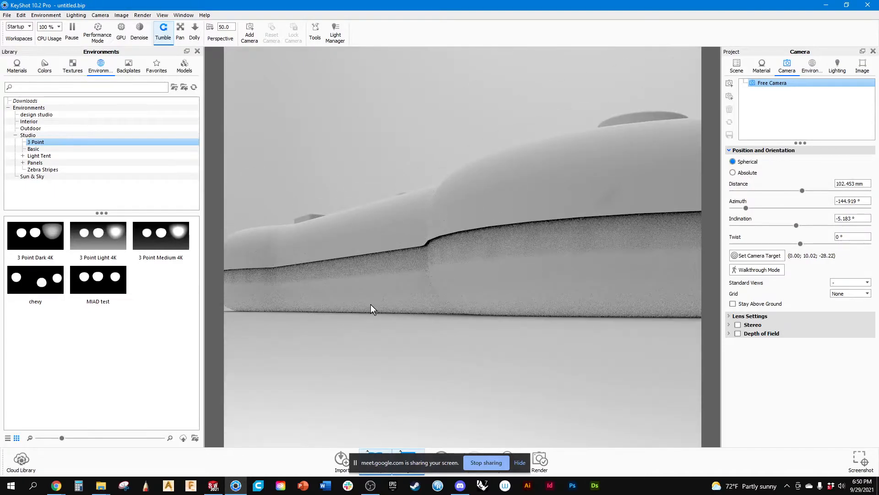
scroll(485, 357, "down", 7)
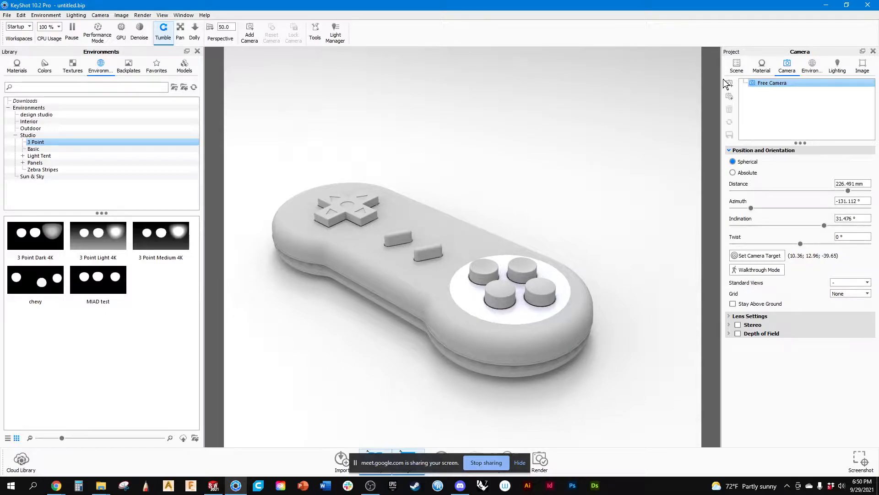
Show the materials library and expand the snes controller model set down to its individual parts.
left_click(762, 67)
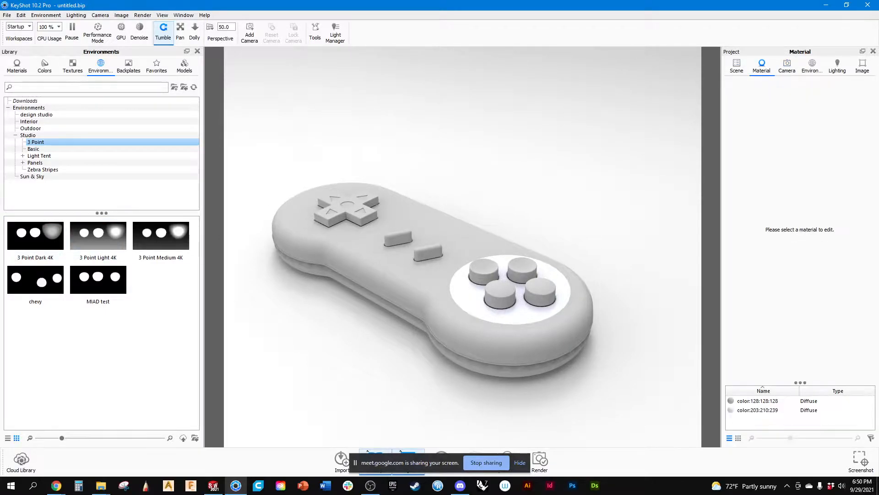
left_click(17, 68)
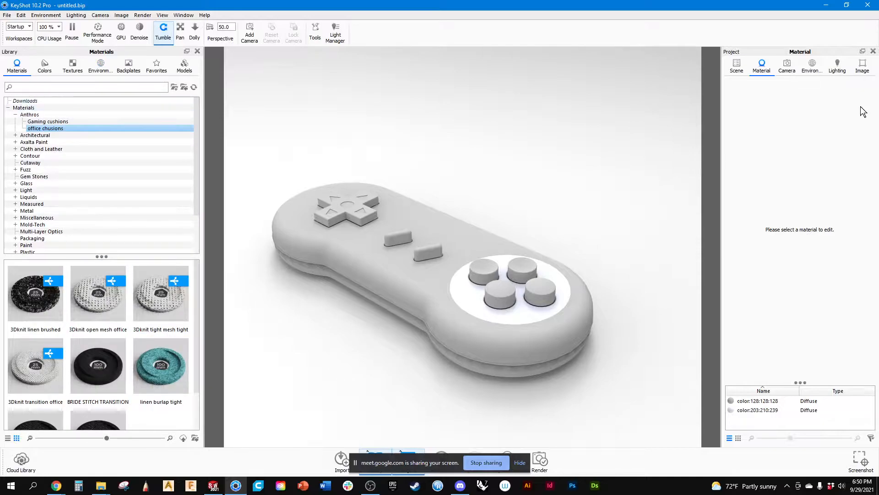
left_click(745, 115)
left_click(753, 124)
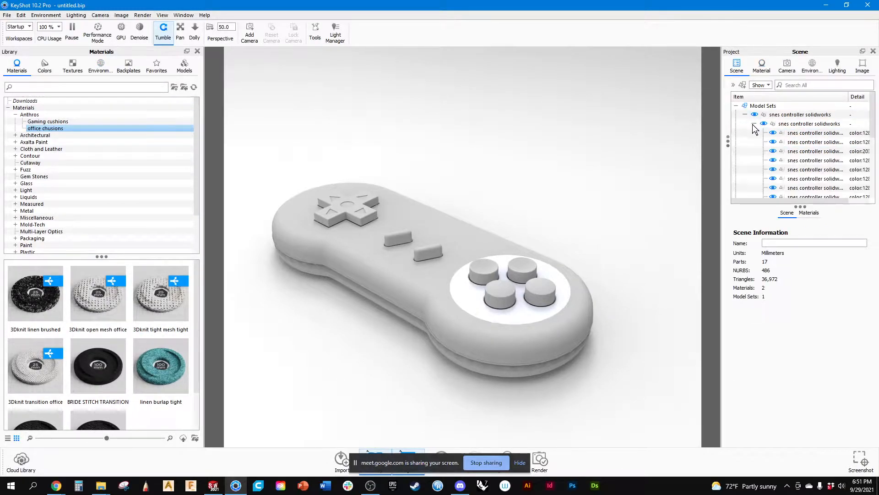
Apply the Paint Gloss Orange material from the shiny paints to the front and rear face buttons of the round cluster.
left_click(499, 289)
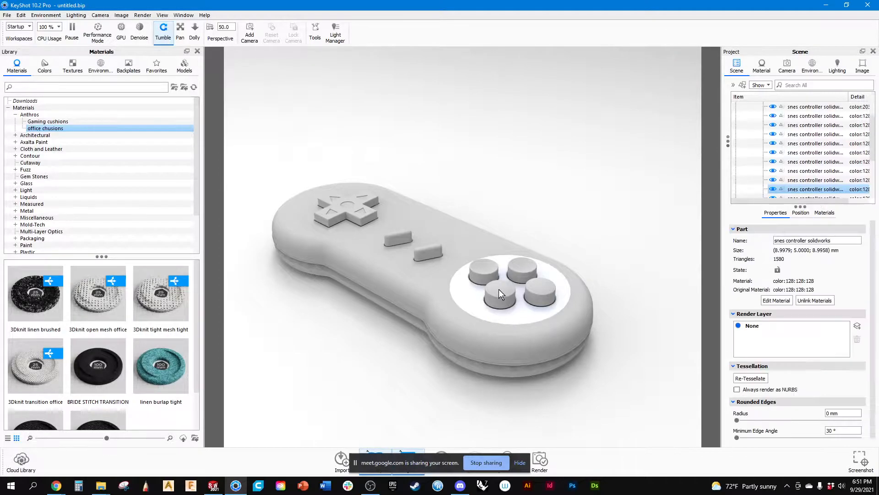
left_click(521, 268, "shift")
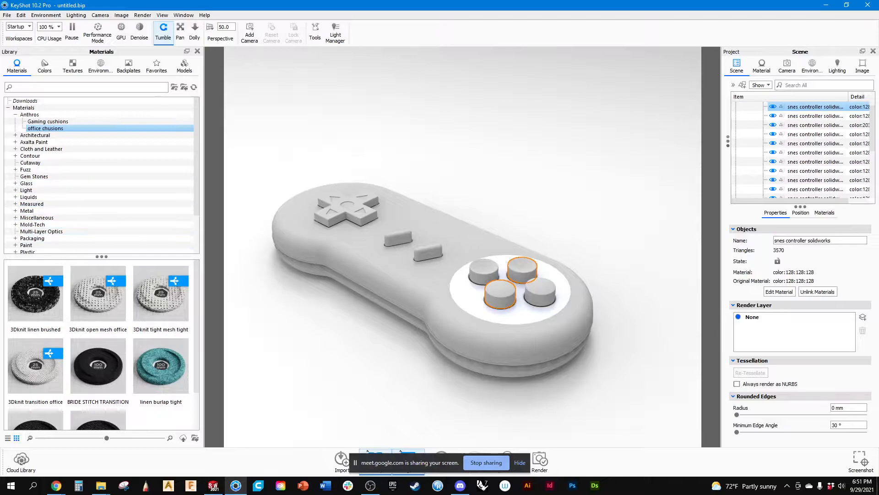
double_click(26, 245)
scroll(78, 204, "down", 2)
scroll(78, 204, "down", 2)
left_click(26, 183)
left_click(33, 190)
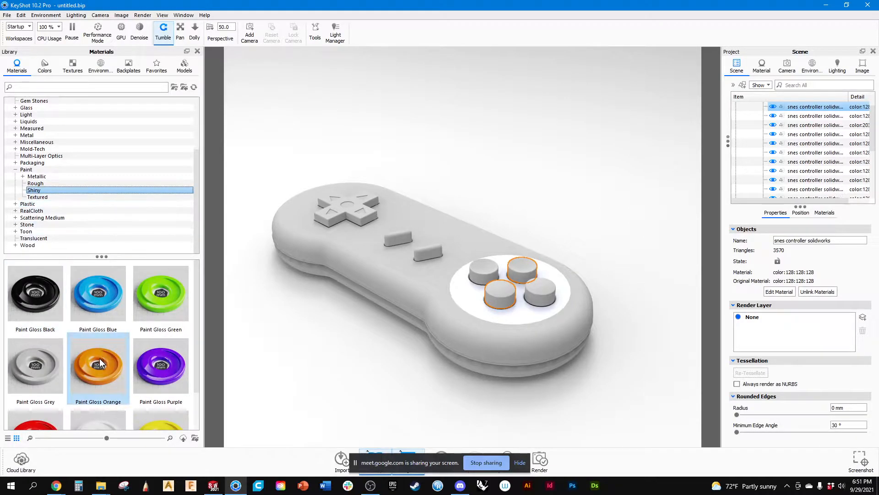
mouse_move(106, 367)
left_mouse_down()
mouse_move(537, 294)
mouse_move(512, 290)
mouse_move(481, 304)
mouse_move(741, 147)
mouse_move(785, 108)
left_mouse_up()
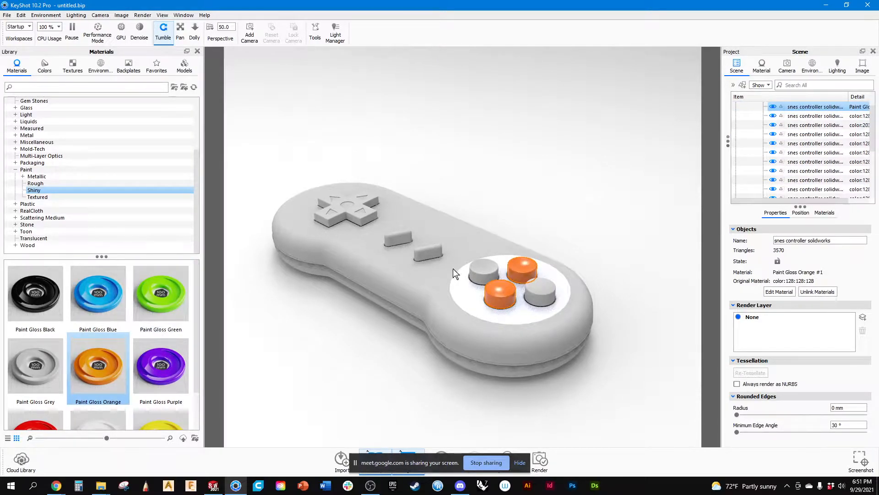
Apply Paint Gloss Purple to the two remaining grey face buttons and clear the selection.
left_click(543, 294, "ctrl")
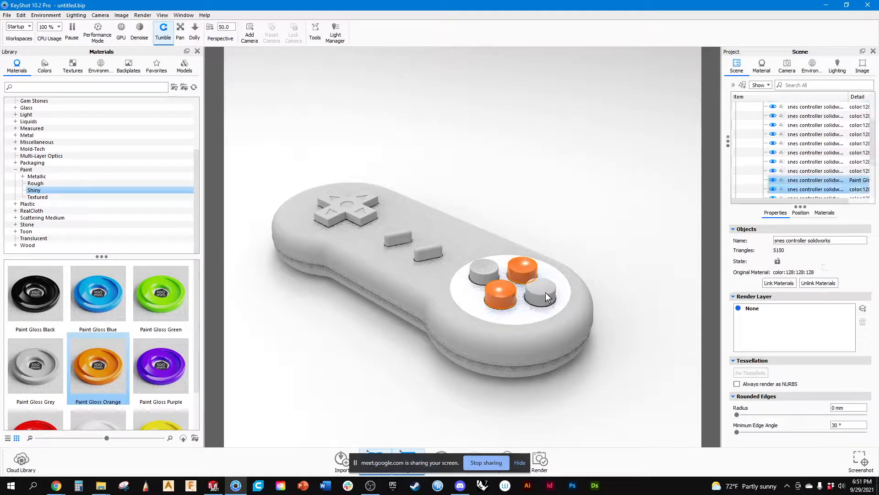
left_click(653, 202)
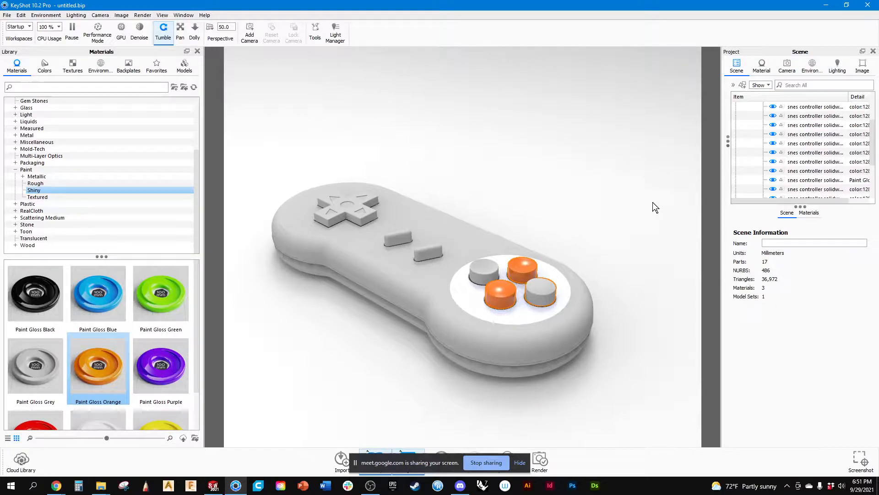
left_click(487, 267)
left_click(546, 291, "ctrl")
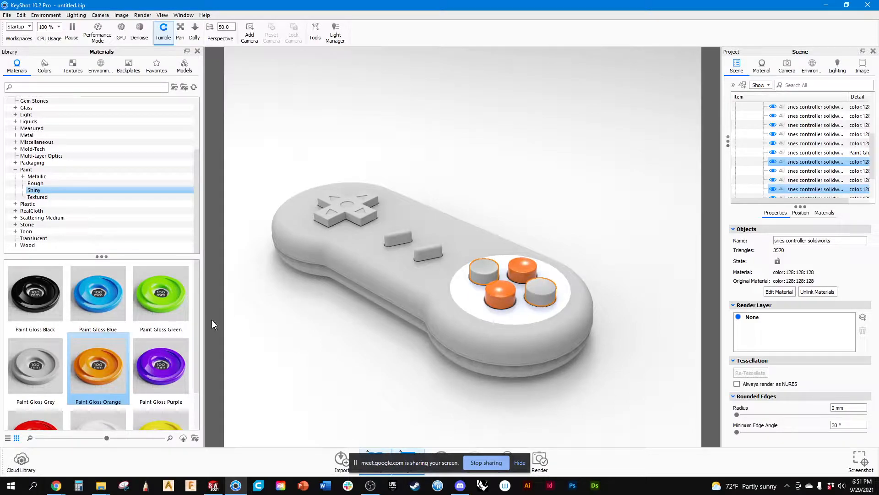
mouse_move(141, 364)
left_mouse_down()
mouse_move(192, 334)
mouse_move(532, 292)
mouse_move(680, 179)
mouse_move(617, 215)
mouse_move(809, 162)
left_mouse_up()
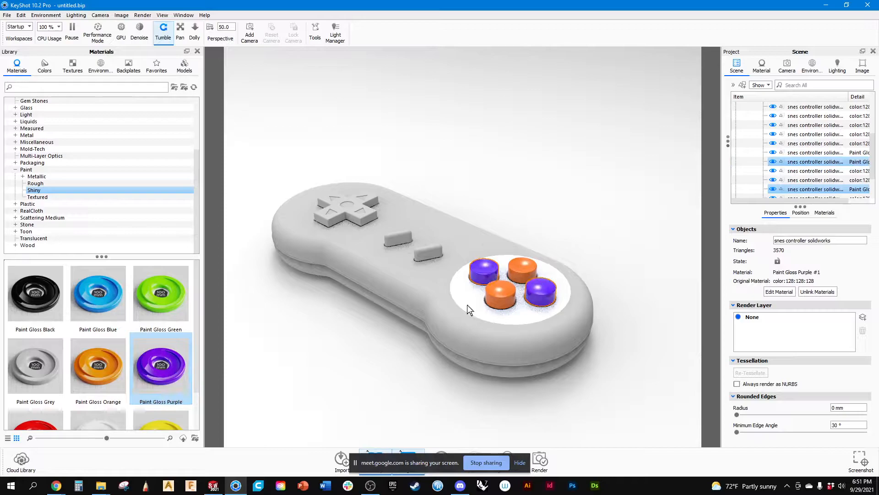
left_click(339, 354)
Look through the shiny paints and open the textured paint materials.
scroll(37, 345, "down", 1)
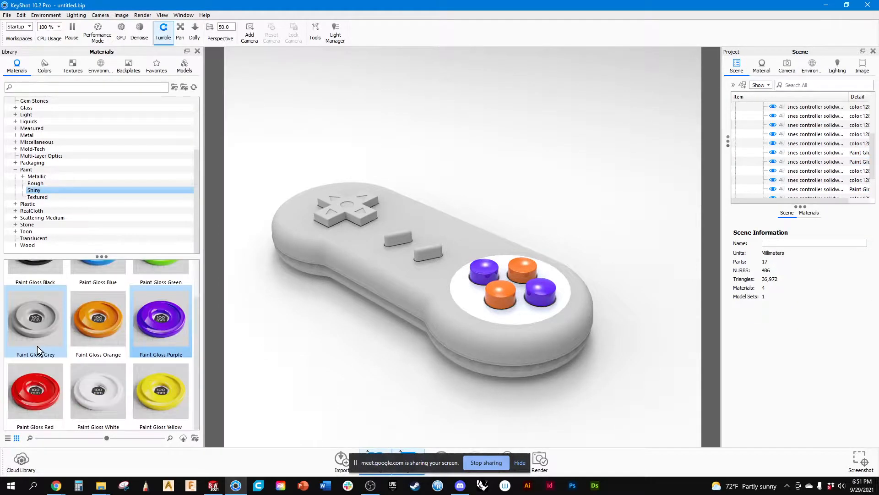
scroll(18, 332, "up", 1)
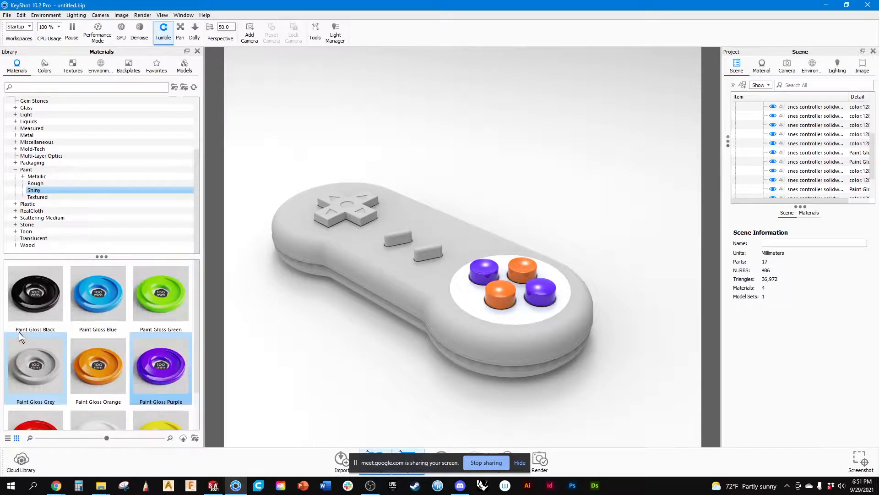
left_click(39, 198)
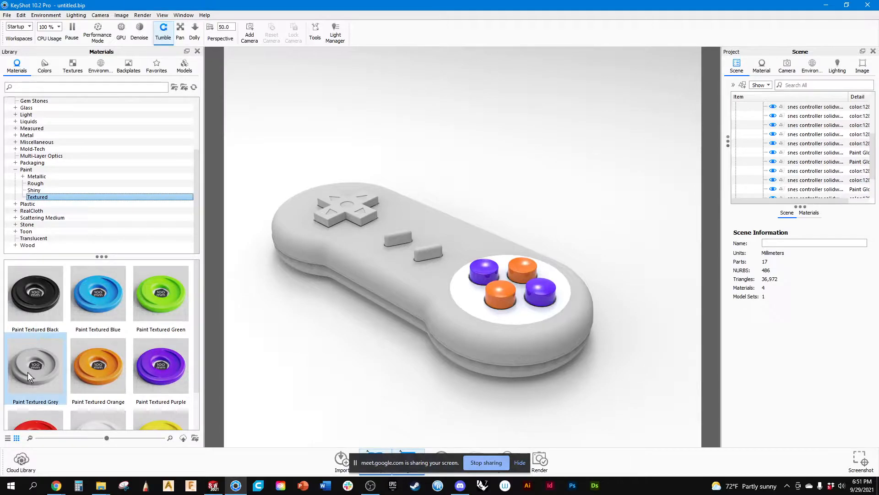
Try to apply Paint Textured Grey to the entire controller model, and undo the assignment.
mouse_move(27, 372)
left_mouse_down()
mouse_move(244, 310)
mouse_move(428, 278)
mouse_move(419, 270)
left_mouse_up()
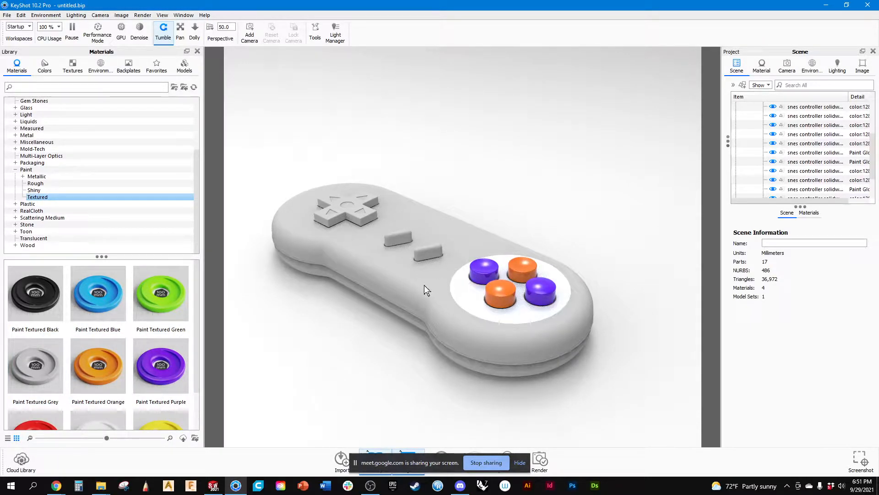
left_click(424, 290)
mouse_move(41, 376)
left_mouse_down()
mouse_move(781, 195)
mouse_move(809, 105)
left_mouse_up()
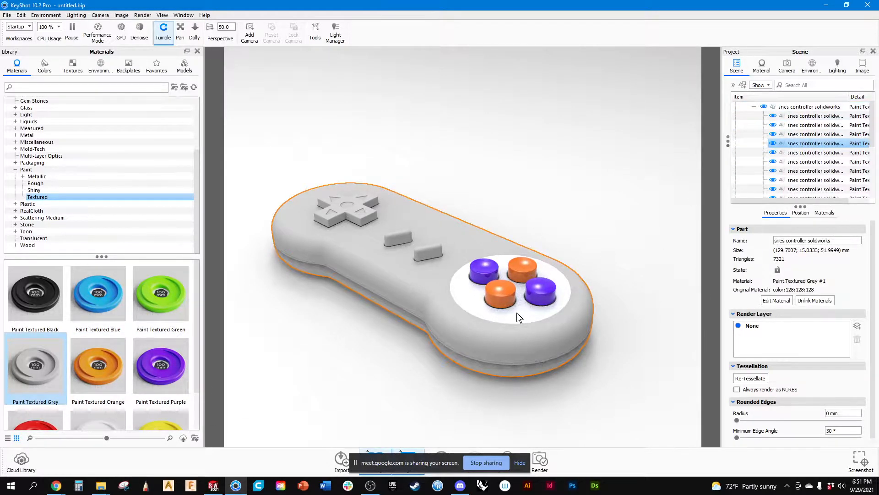
left_click(334, 391)
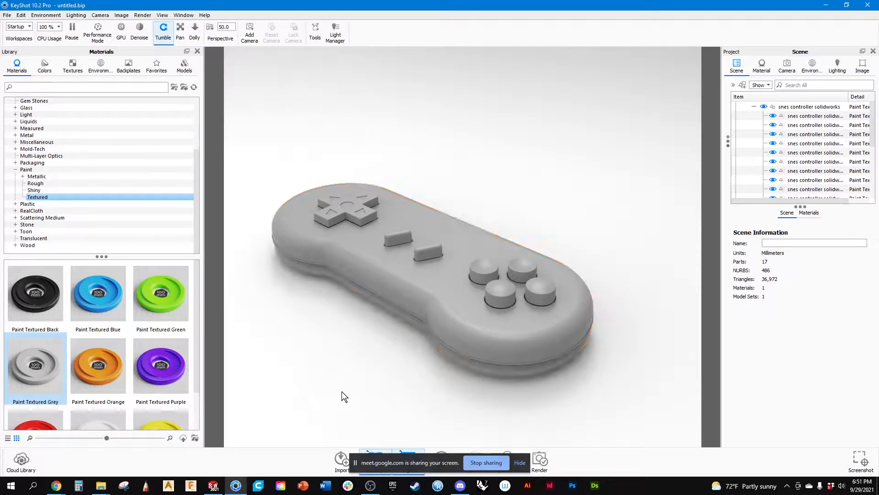
key("ctrl+z")
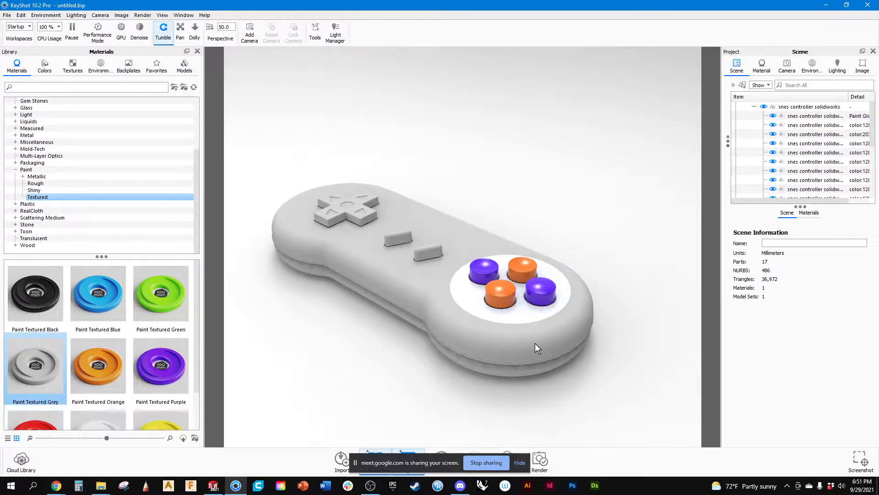
Apply Paint Textured Grey to the controller's main body part only and clear the selection.
left_click(766, 145)
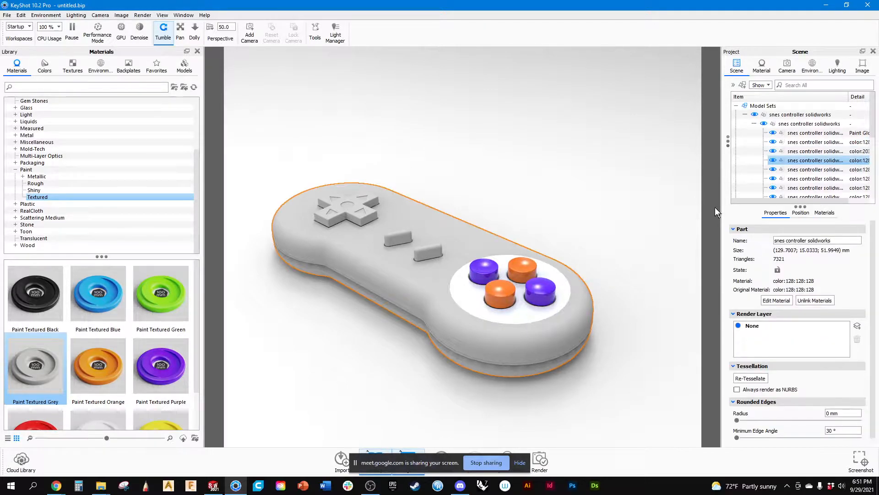
mouse_move(20, 373)
left_mouse_down()
mouse_move(128, 335)
mouse_move(829, 190)
mouse_move(823, 161)
left_mouse_up()
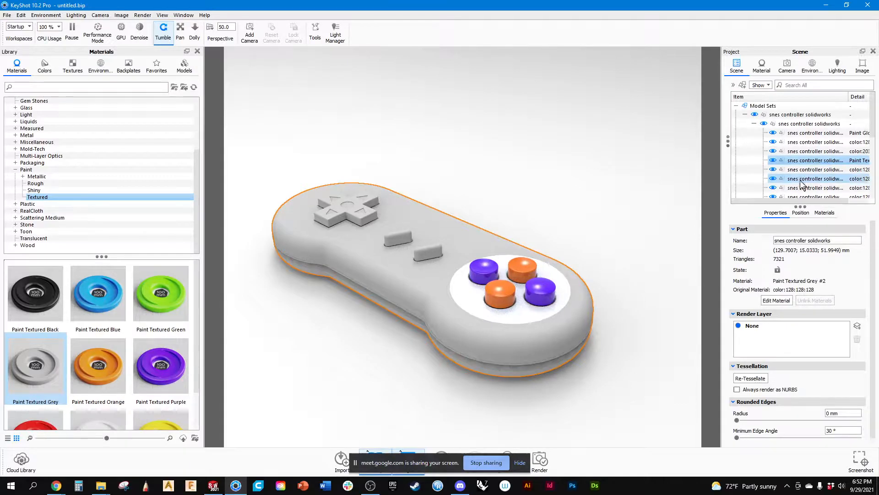
left_click(417, 340)
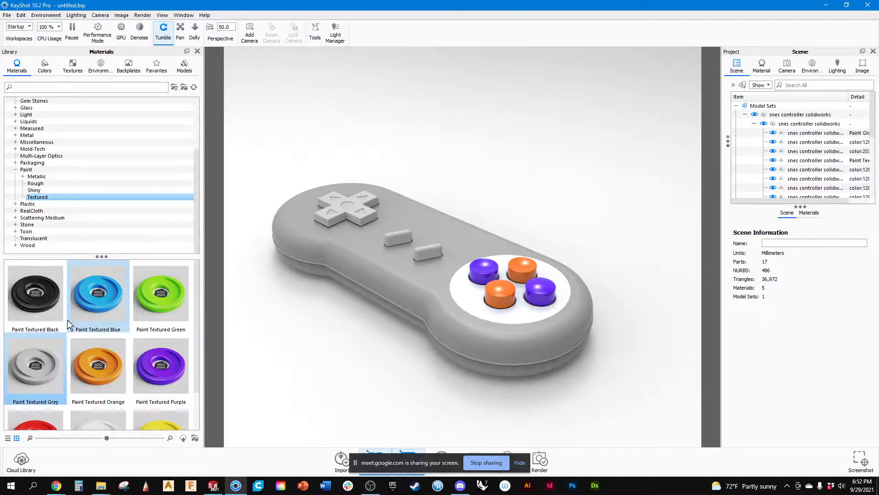
Apply Paint Textured Black to the cross-shaped directional pad and clear the selection.
left_click(341, 207)
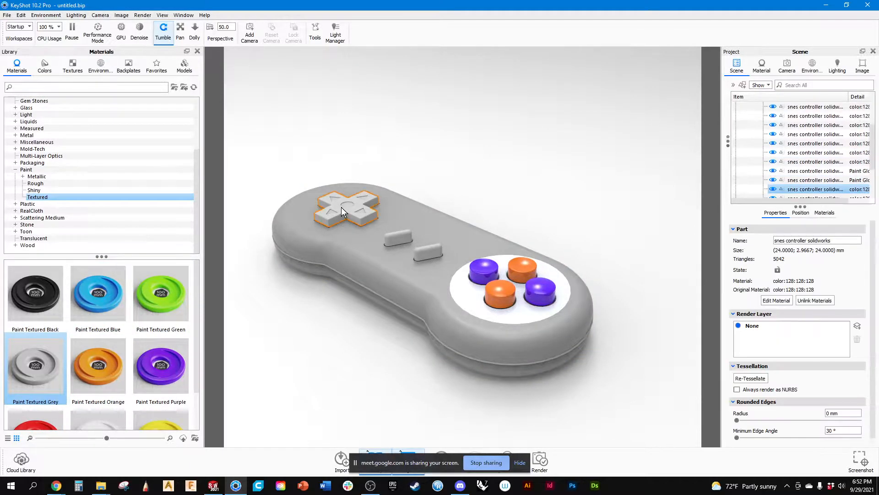
mouse_move(51, 306)
left_mouse_down()
mouse_move(43, 303)
mouse_move(798, 191)
mouse_move(801, 139)
left_mouse_up()
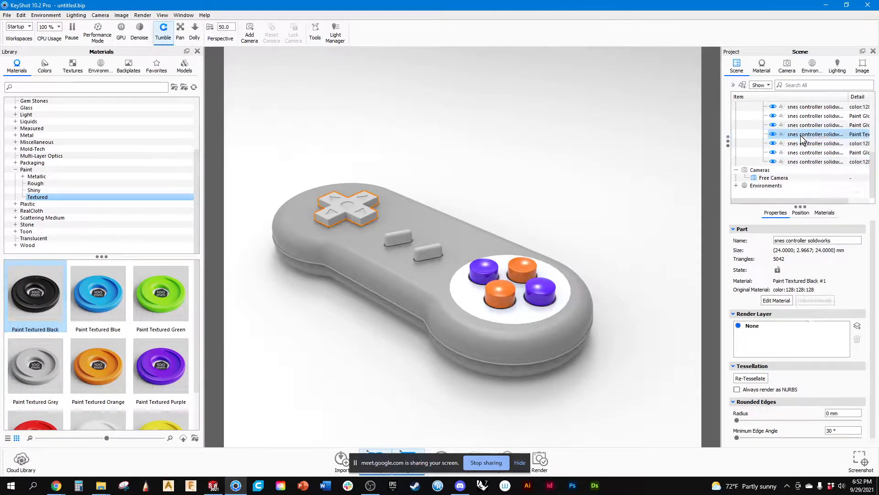
left_click(639, 174)
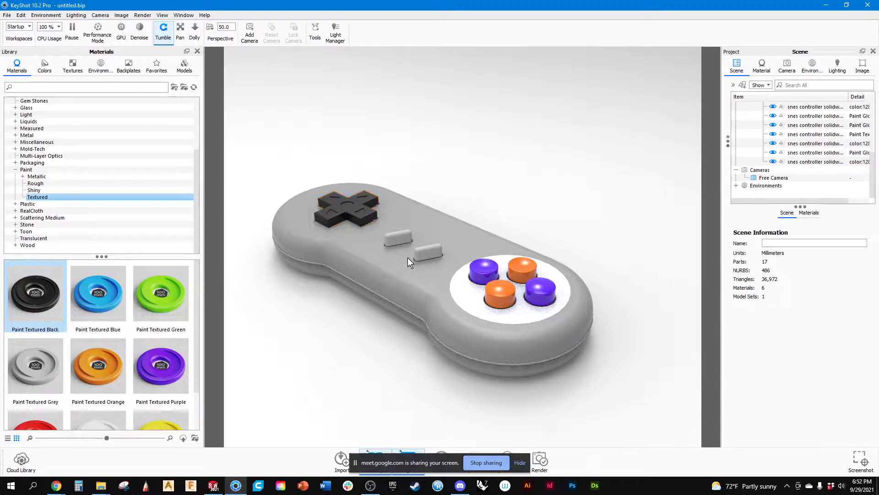
Apply Paint Textured White to the two small pill-shaped buttons in the middle of the controller.
left_click(421, 254)
left_click(391, 239, "shift")
scroll(133, 399, "down", 1)
mouse_move(103, 392)
left_mouse_down()
mouse_move(782, 133)
mouse_move(802, 155)
left_mouse_up()
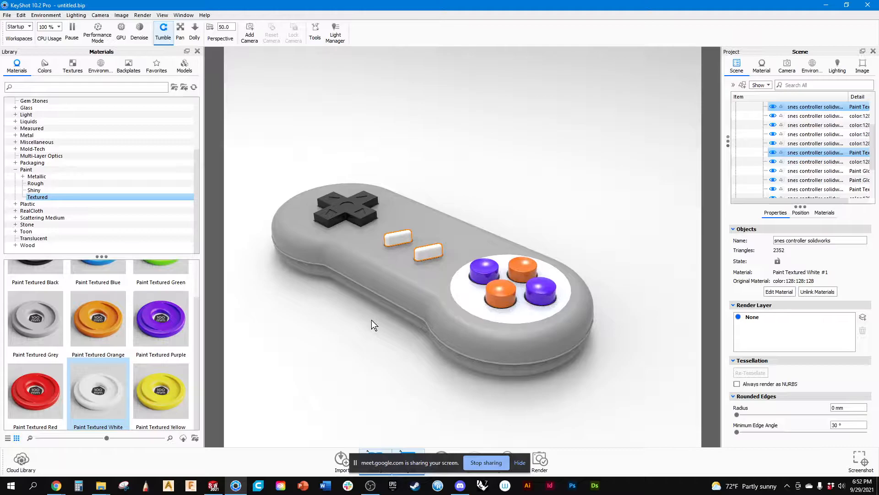
left_click_drag(354, 337, 378, 315)
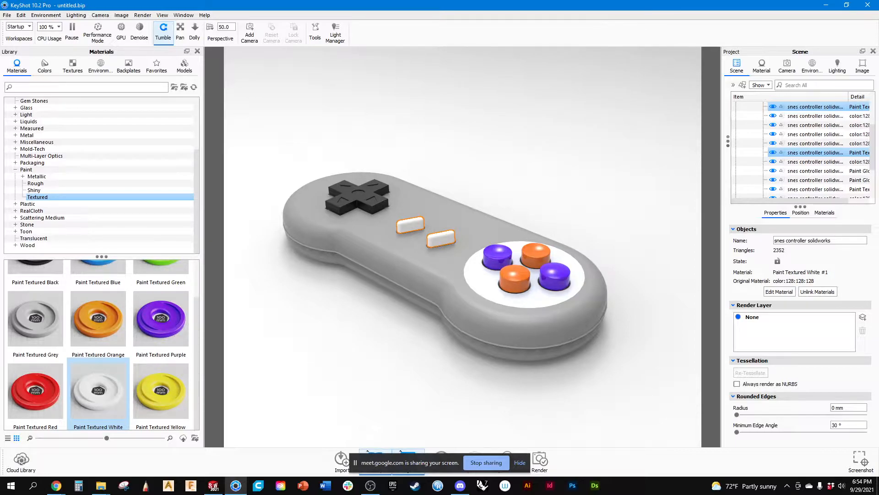
Switch to Chrome and search Google Images in a new tab for "dramatic 3d rendering of game controller".
left_click(56, 485)
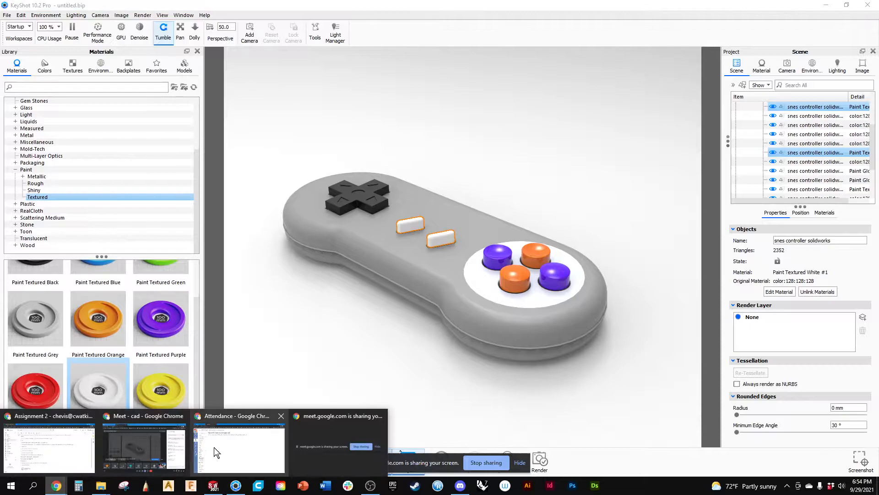
left_click(241, 416)
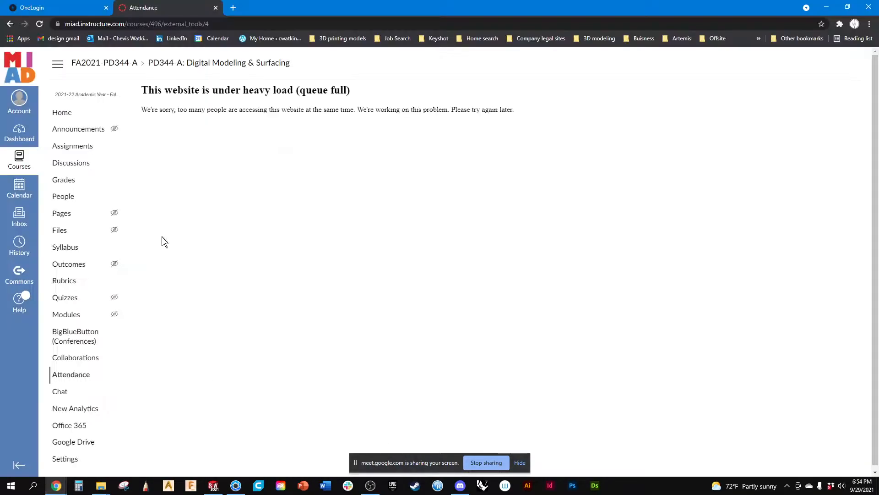
left_click(234, 8)
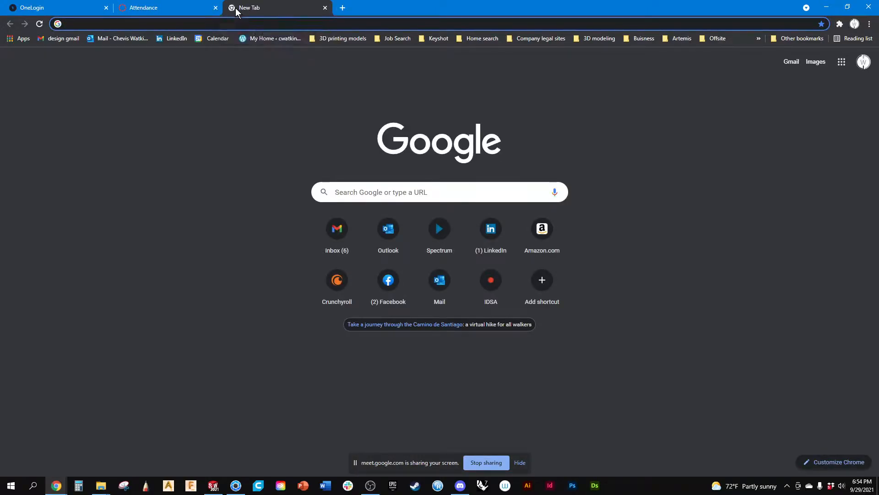
type("dram")
type("t")
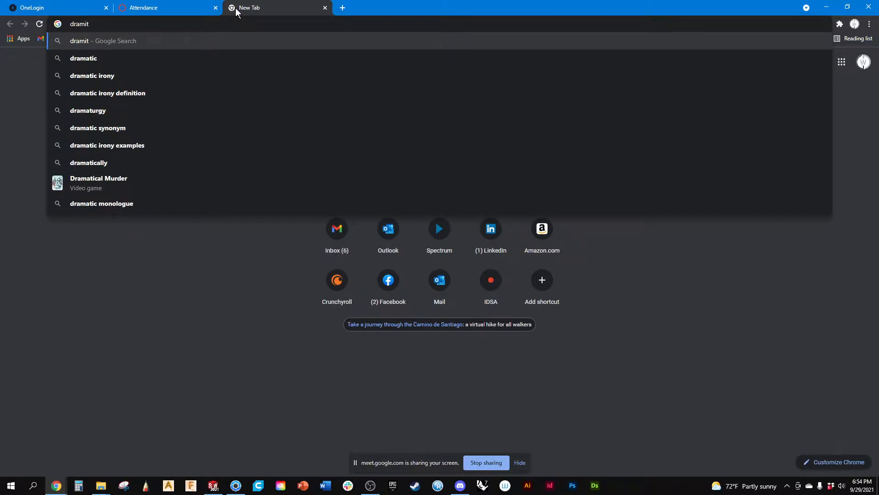
key("BackSpace")
key("BackSpace")
type("a")
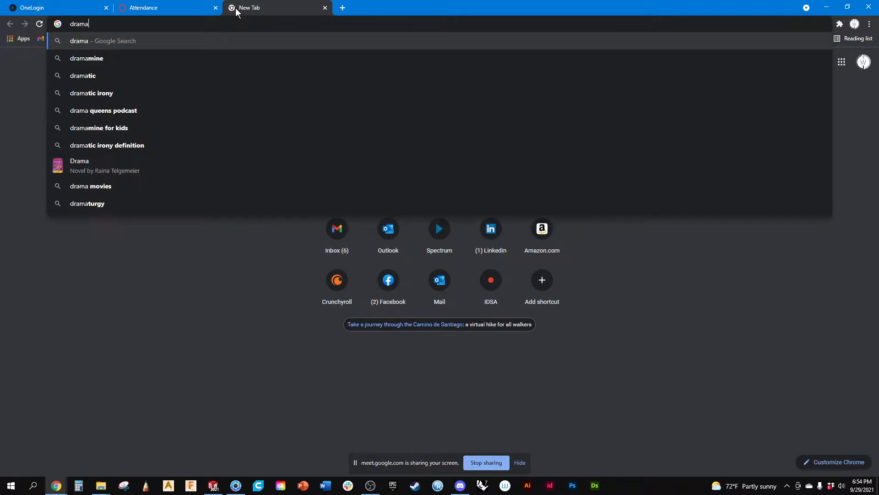
type("tic 3d")
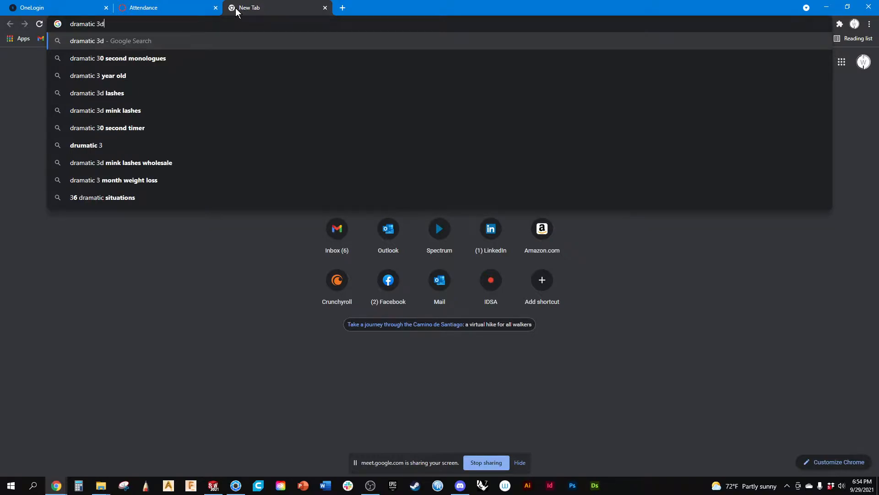
type(" renderin")
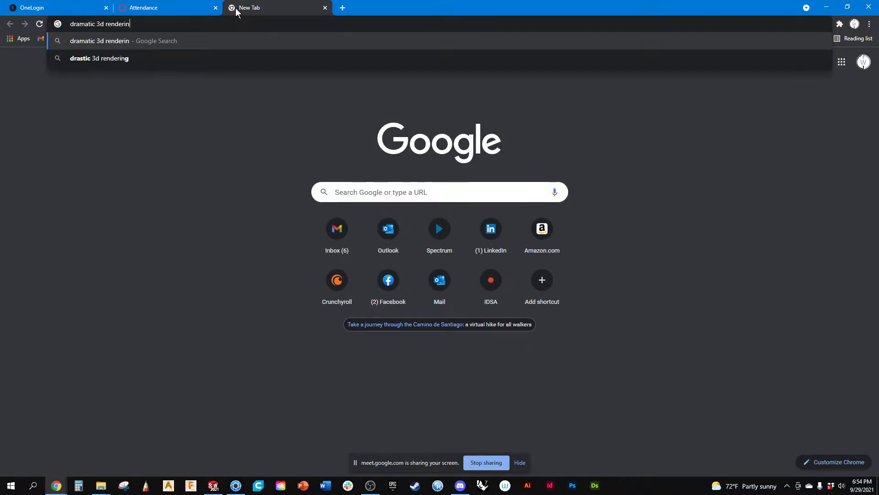
type("g of game controler")
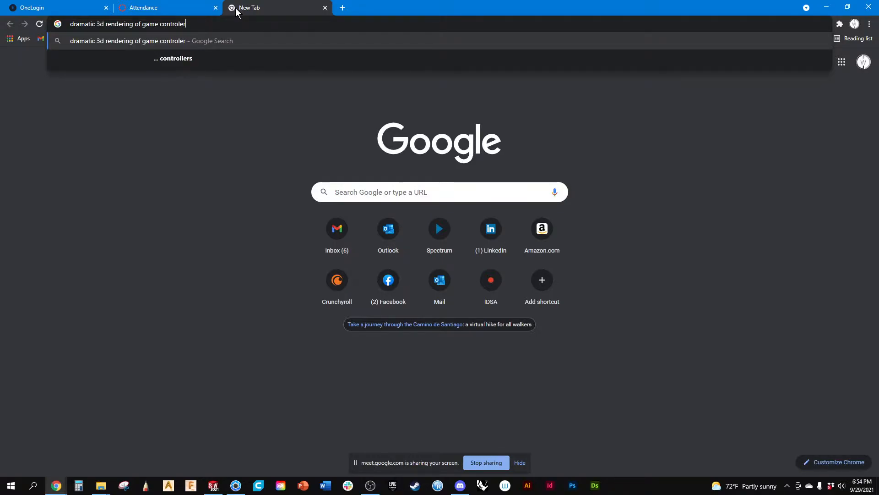
key("Return")
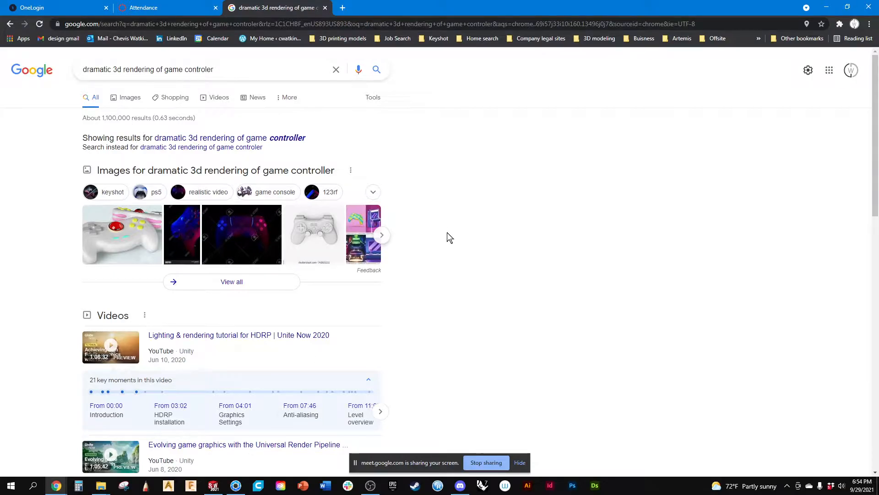
left_click(268, 138)
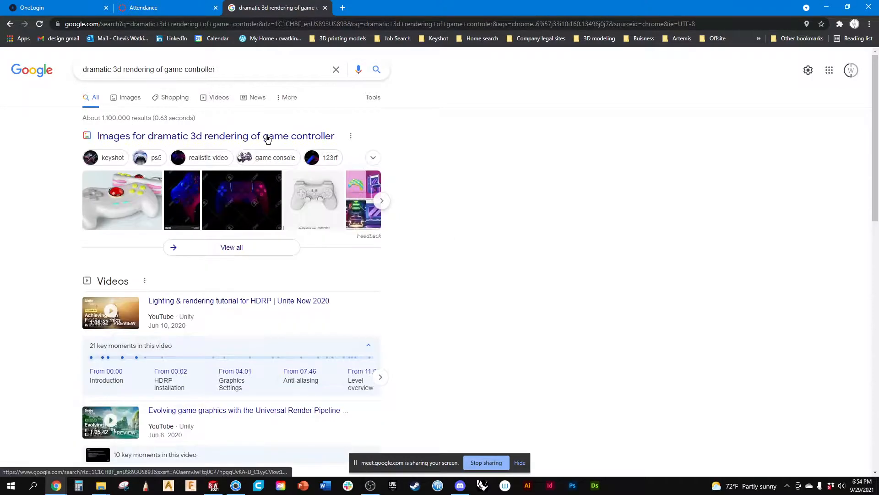
left_click(125, 101)
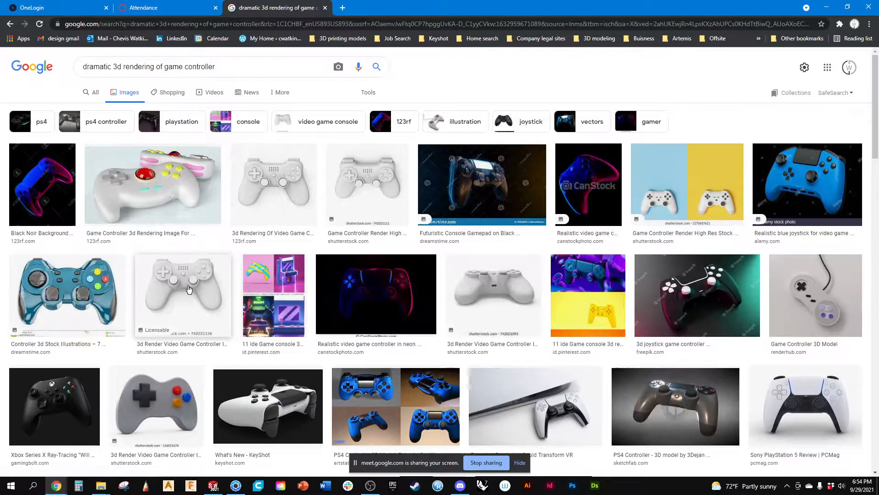
Examine the game controller image results, enlarging the black Xbox Series X, the Sketchfab PS4 and the white Nintendo Switch controllers.
scroll(223, 281, "down", 3)
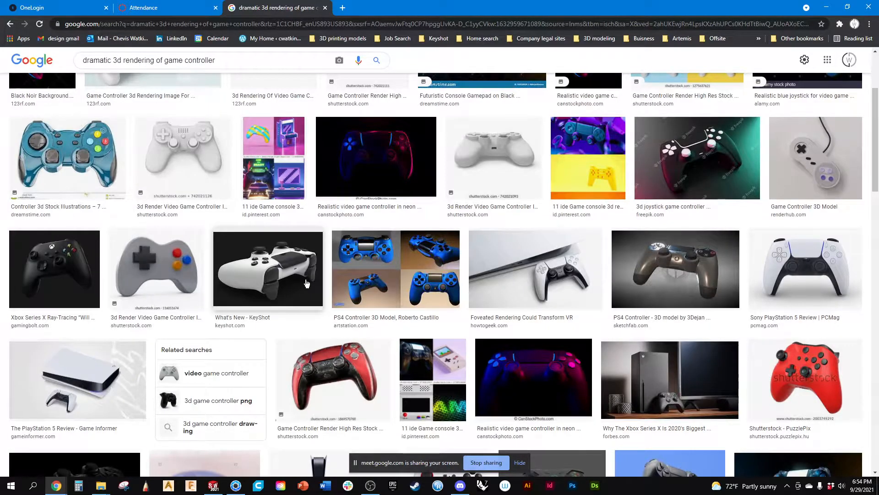
scroll(223, 281, "down", 1)
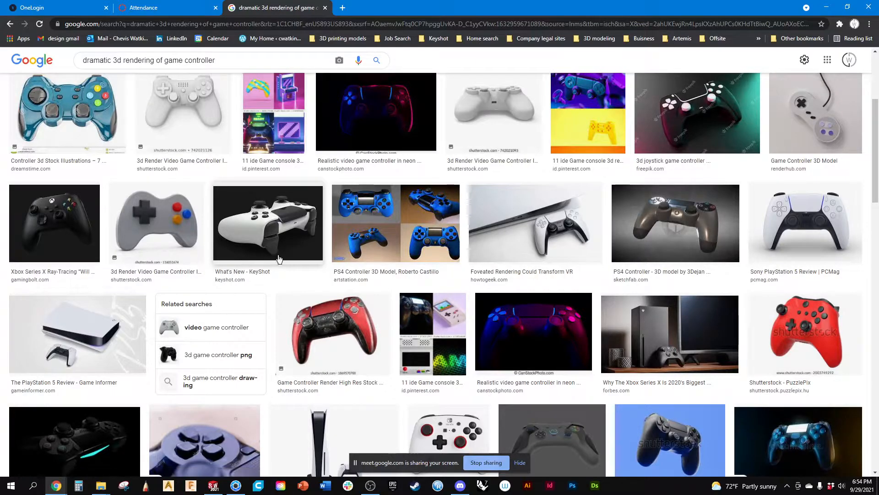
left_click(66, 216)
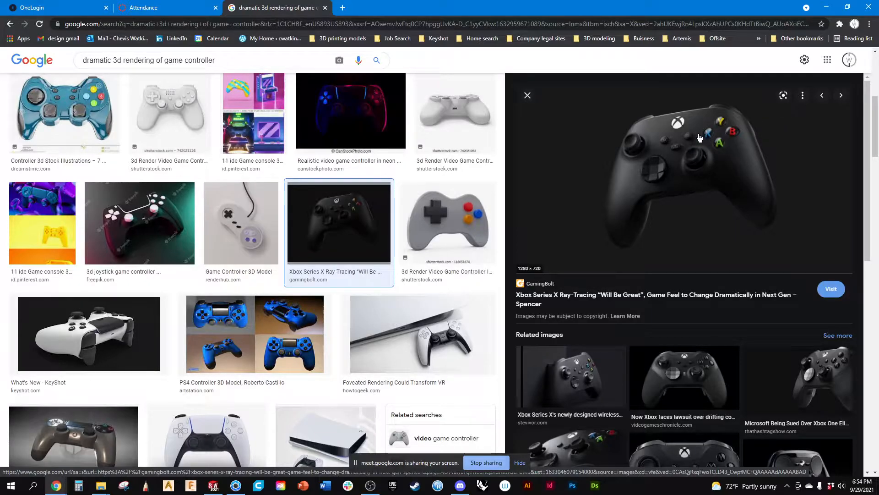
scroll(187, 385, "down", 1)
scroll(187, 385, "down", 3)
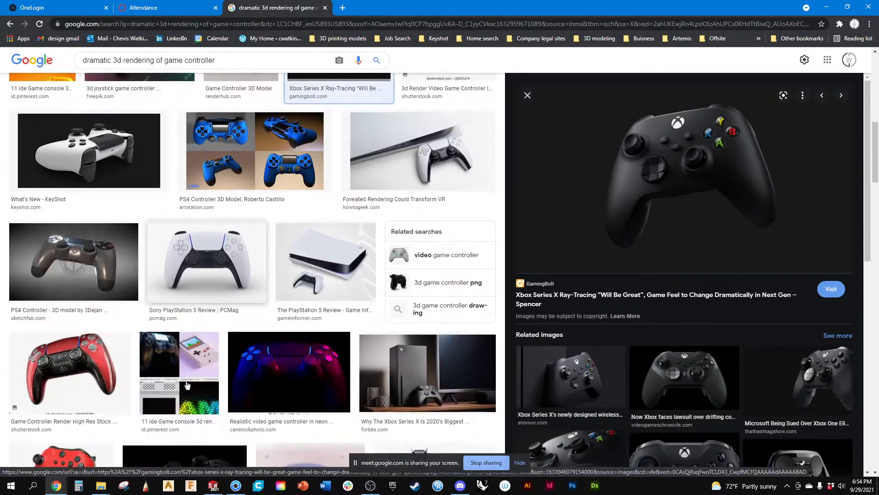
left_click(105, 288)
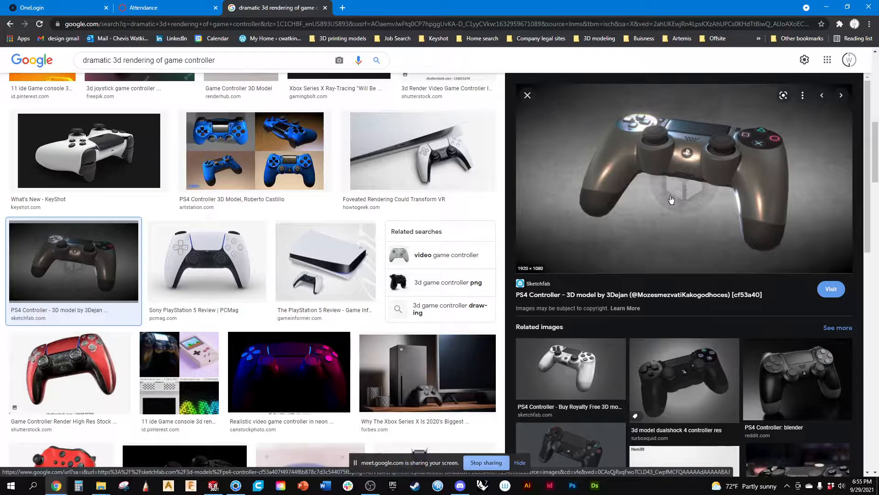
scroll(274, 358, "down", 3)
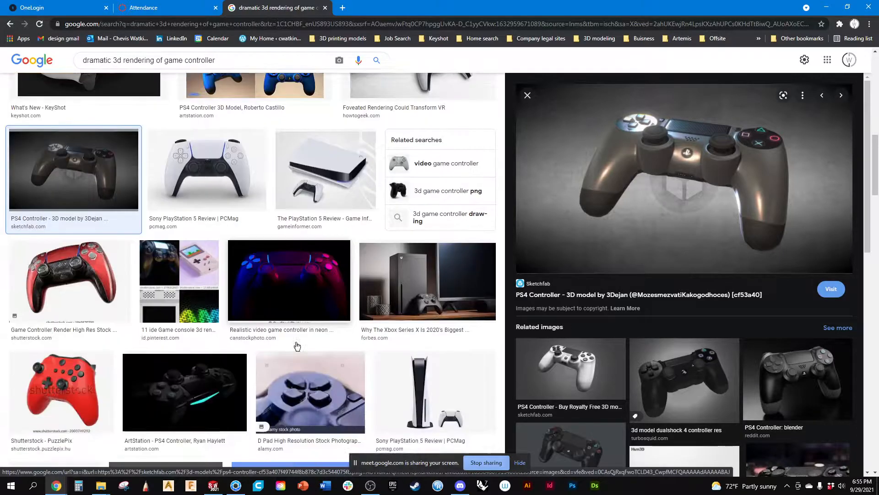
scroll(420, 241, "down", 3)
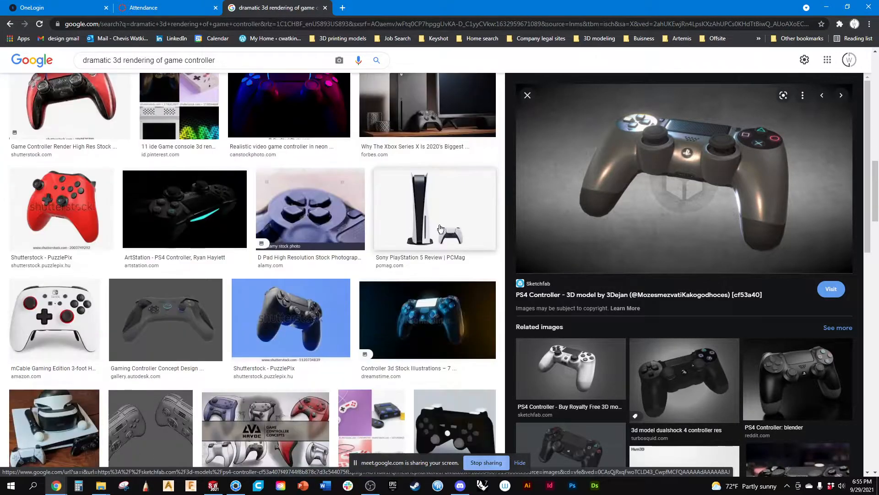
left_click(83, 305)
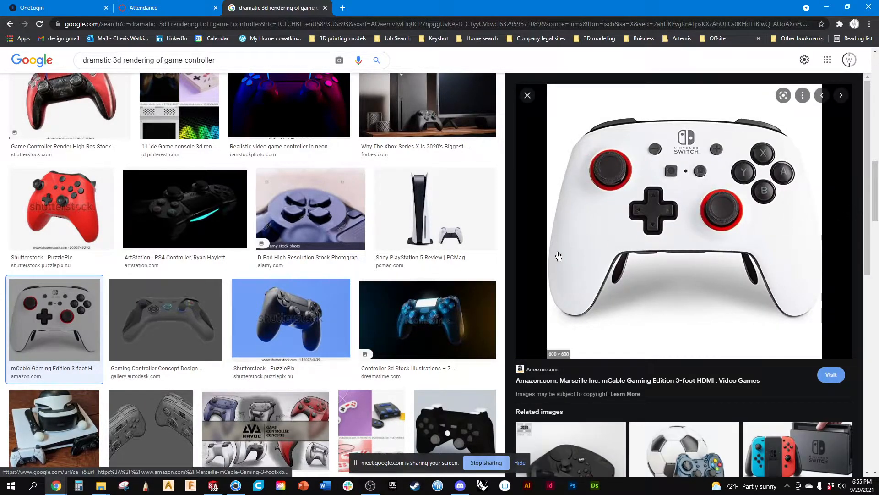
scroll(265, 274, "up", 7)
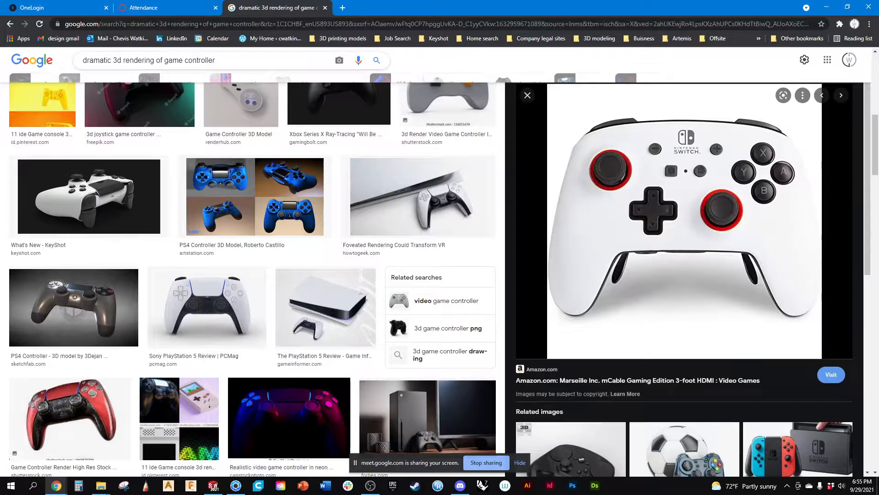
Change the image search to "dramatic 3d rendering of house hold kitchen product".
left_click_drag(164, 60, 261, 75)
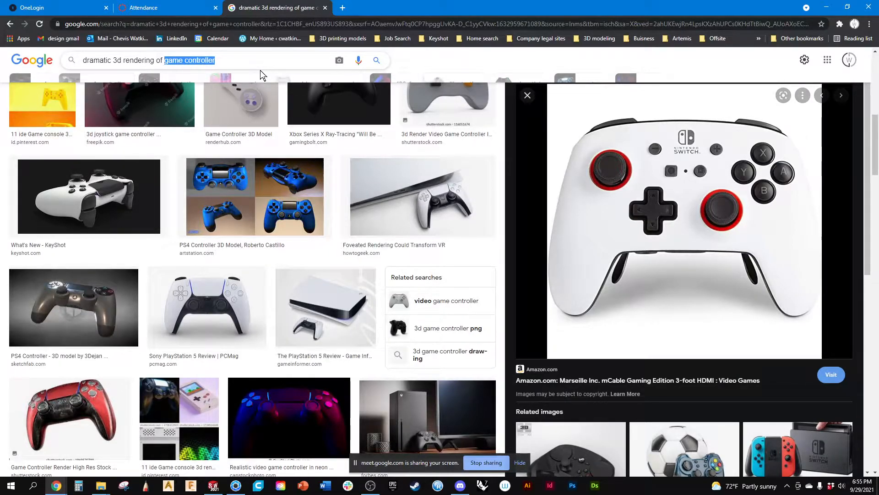
type("house hold kitch")
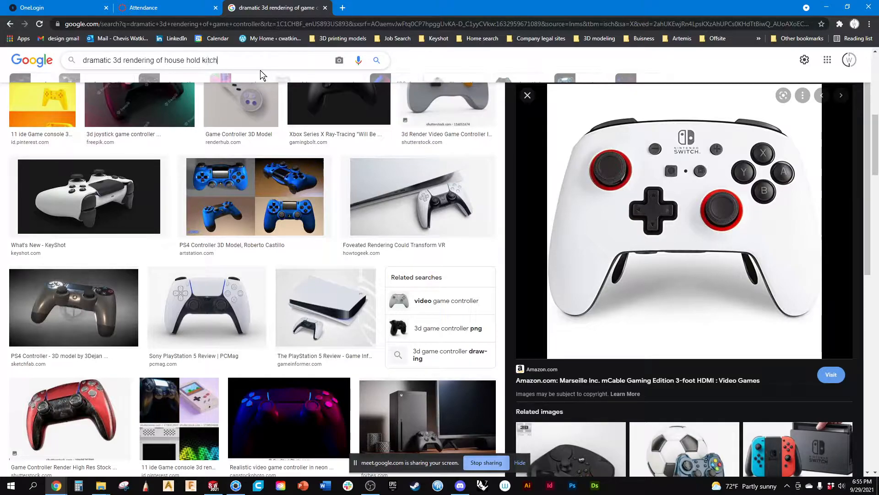
type("en product")
key("Return")
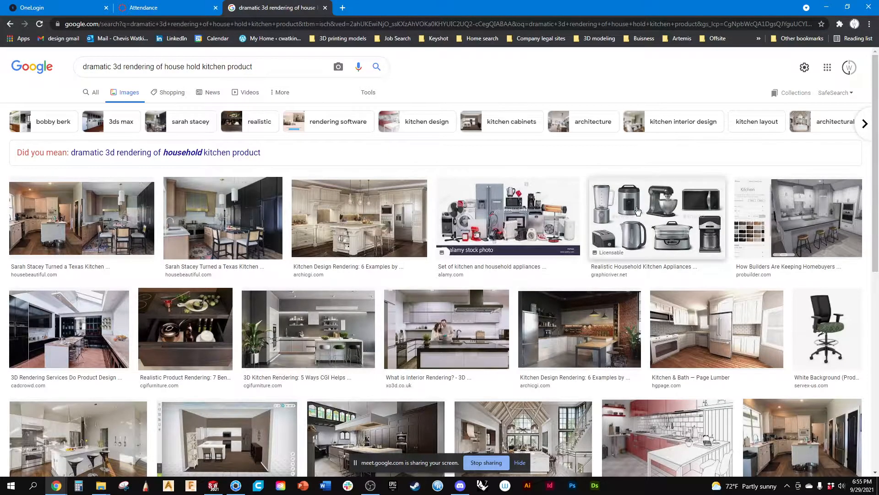
Examine the grey and red kitchen appliance sets among the image results, and view and close the photo b150.jpg.
left_click(638, 213)
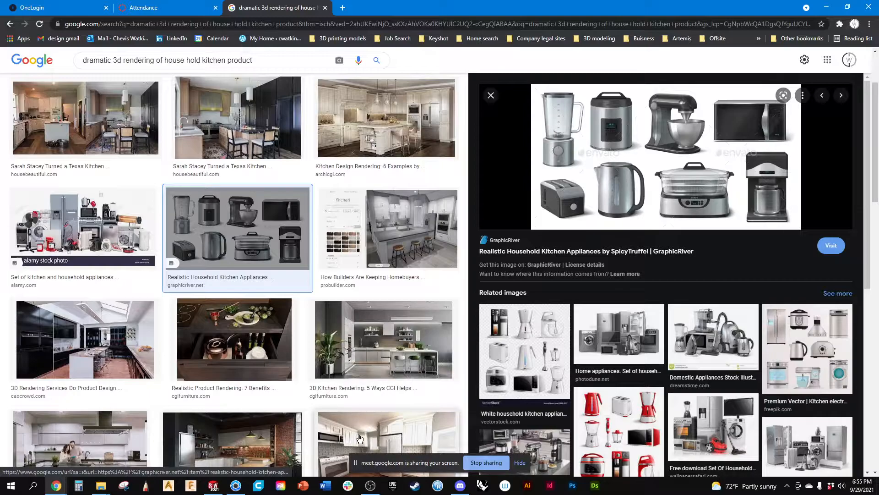
left_click(101, 488)
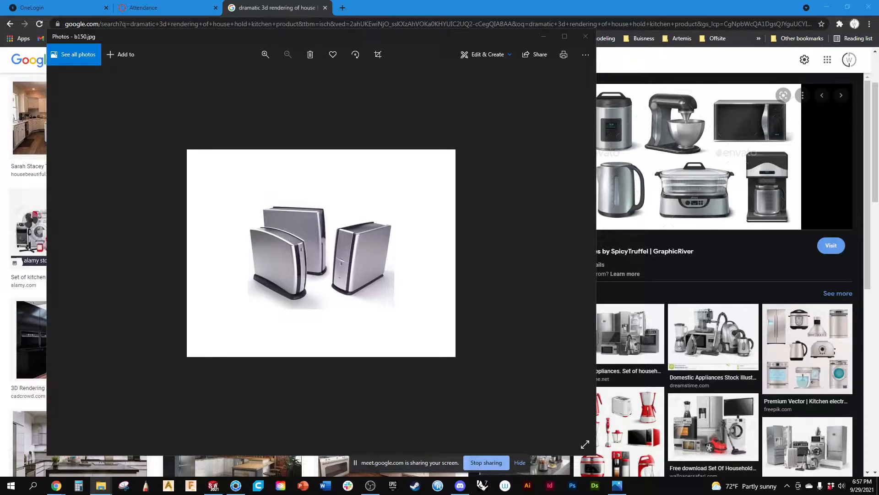
left_click(586, 37)
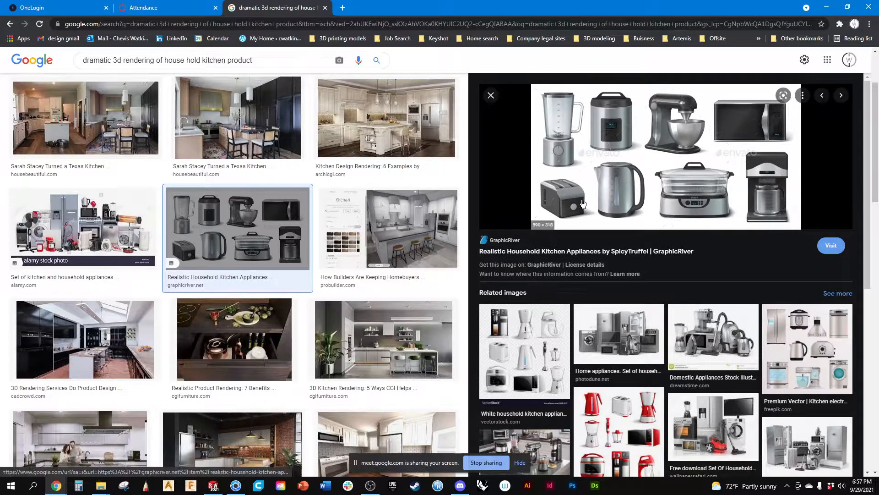
scroll(279, 254, "down", 3)
scroll(278, 254, "down", 5)
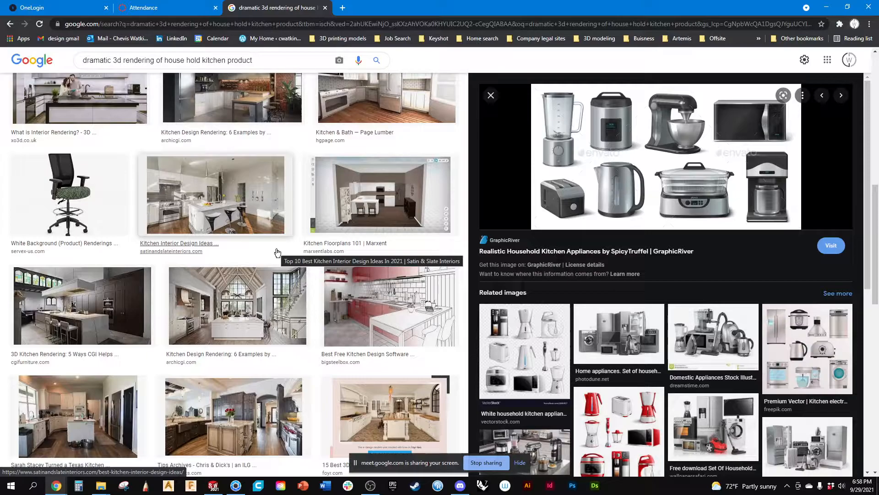
left_click(610, 430)
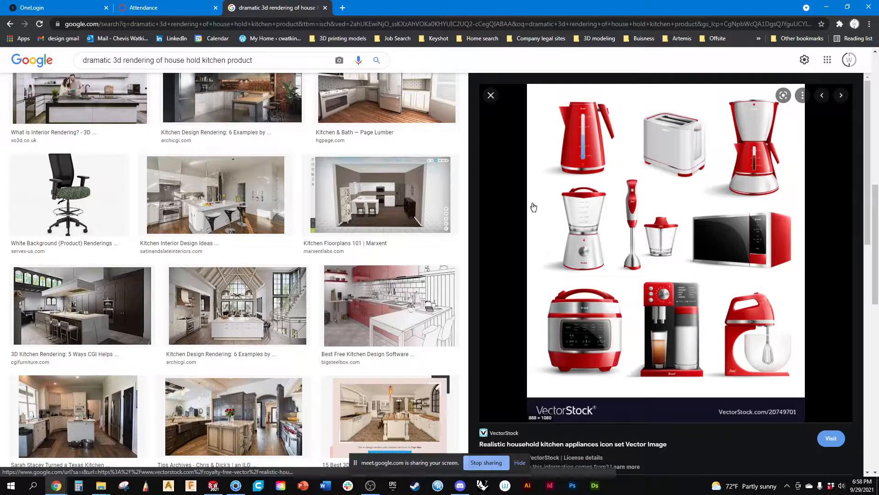
Return to KeyShot, collapse the controller's model set in the scene tree and set the environment background to Color.
left_click(826, 10)
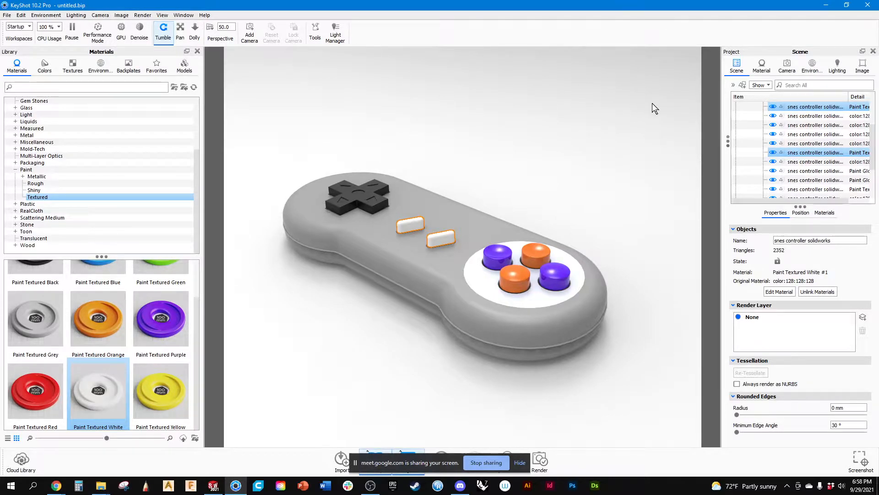
scroll(760, 123, "up", 2)
left_click(745, 114)
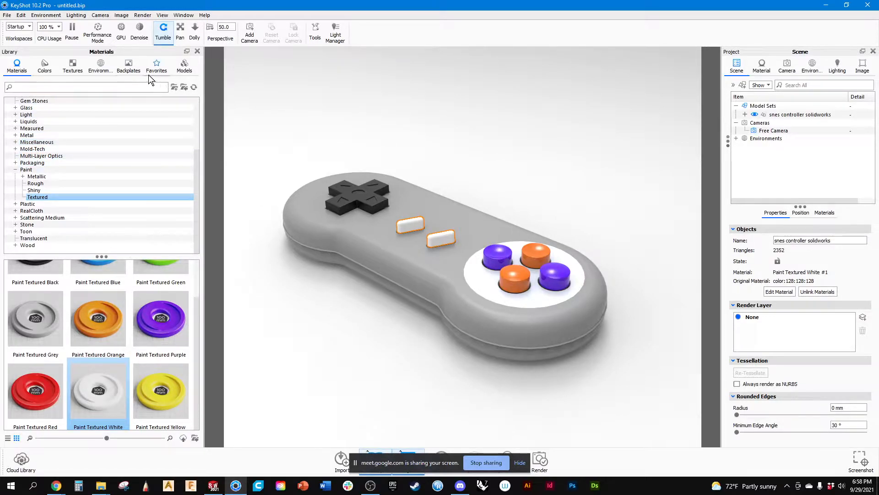
left_click(50, 15)
mouse_move(60, 26)
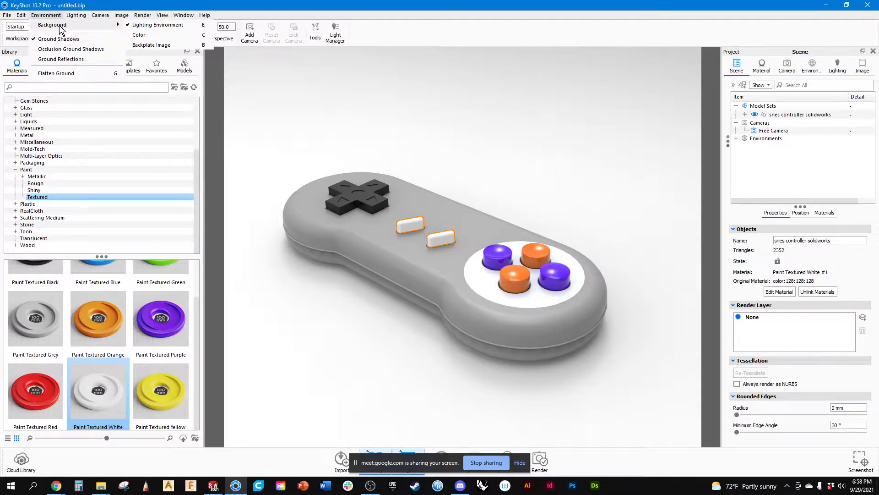
left_click(138, 35)
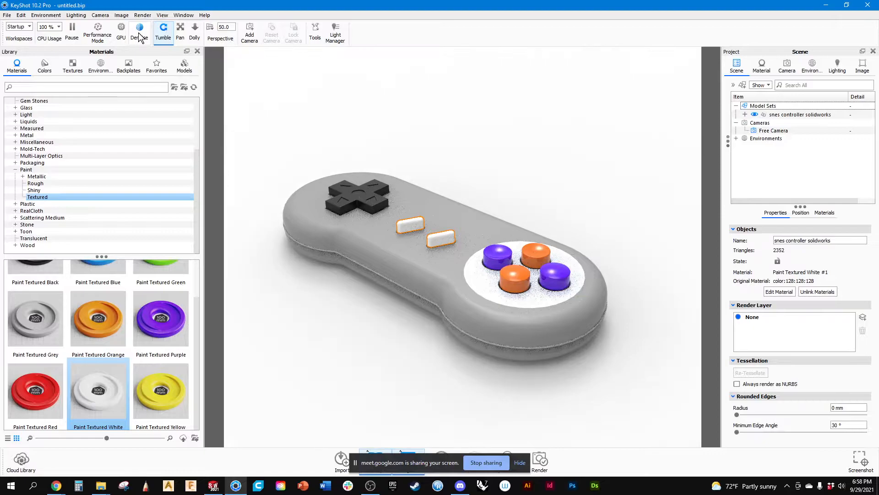
left_click(79, 16)
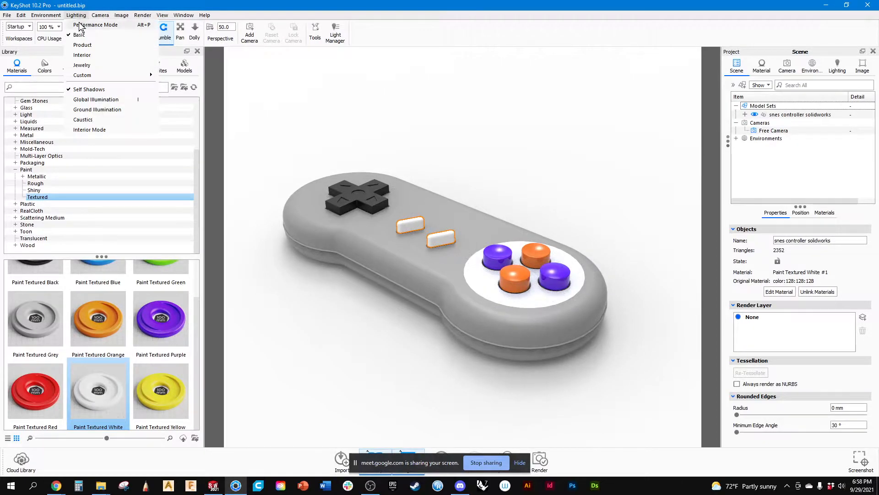
mouse_move(54, 15)
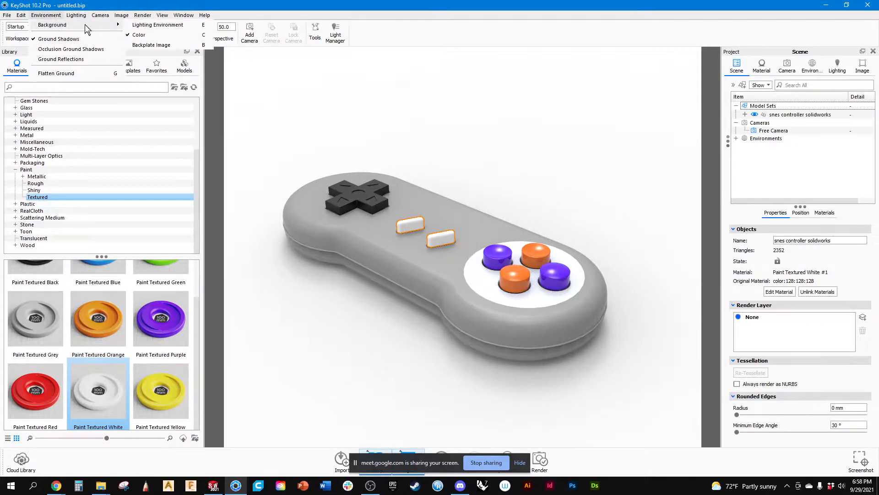
left_click(152, 61)
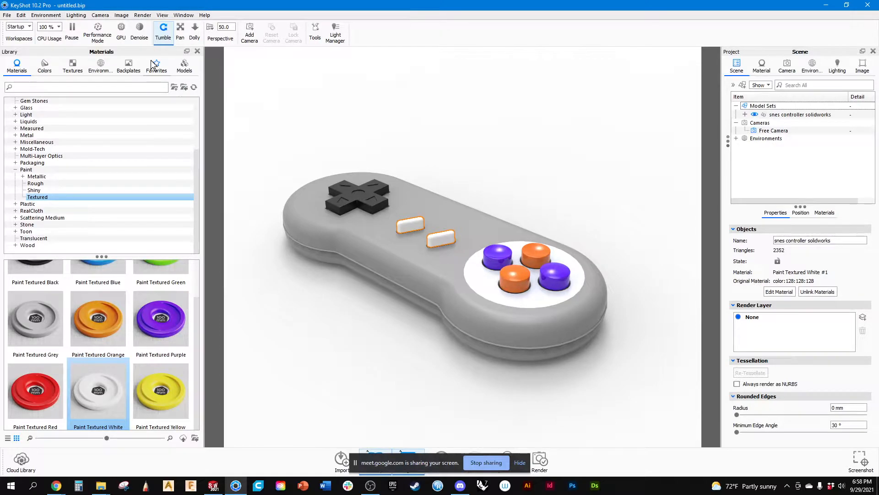
Apply the wooden Bench backplate and adjust the camera until the controller appears small and resting on the bench top.
left_click(128, 66)
double_click(81, 266)
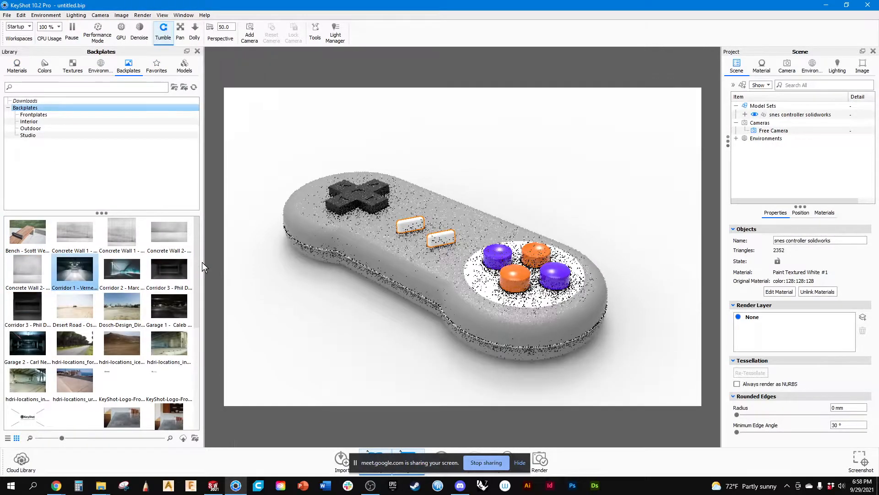
double_click(21, 235)
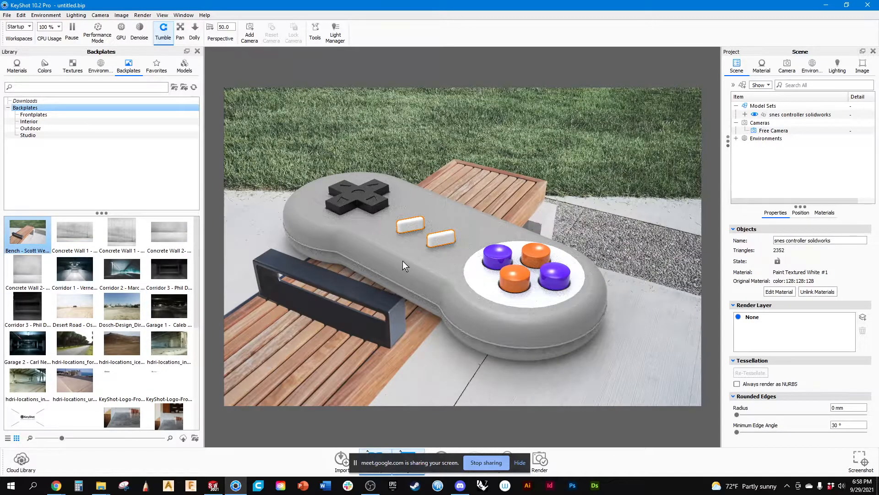
scroll(403, 260, "down", 8)
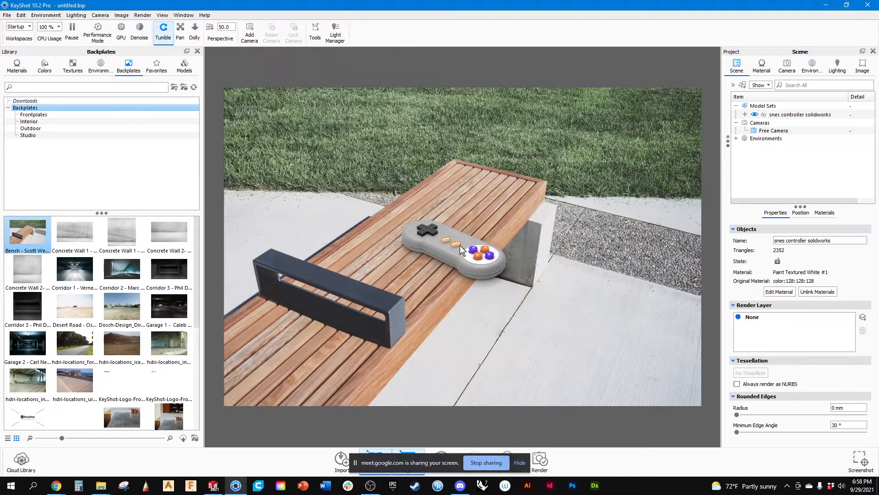
middle_click_drag(513, 229, 483, 202)
scroll(489, 229, "down", 5)
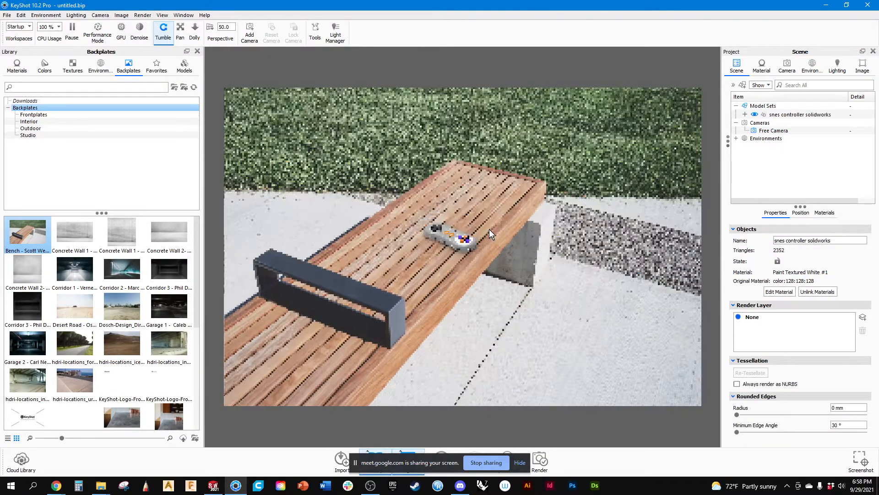
left_click_drag(489, 238, 477, 262)
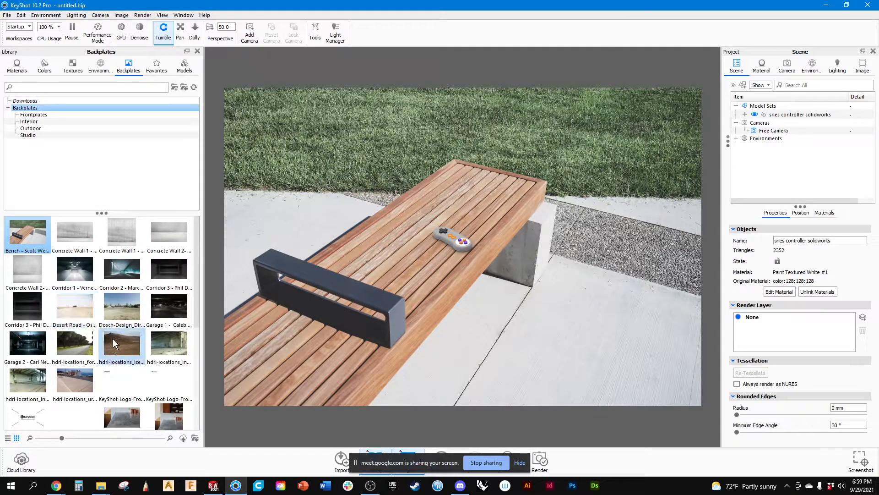
Replace the backplate with the Kitchen Counter image and reframe the view so the controller rests on the countertop.
scroll(113, 380, "down", 1)
double_click(114, 418)
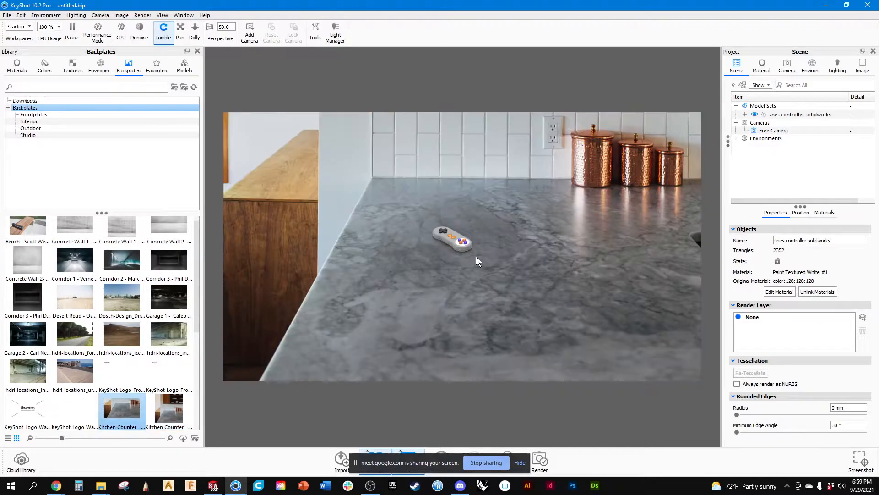
scroll(471, 235, "up", 4)
left_click_drag(472, 235, 428, 290)
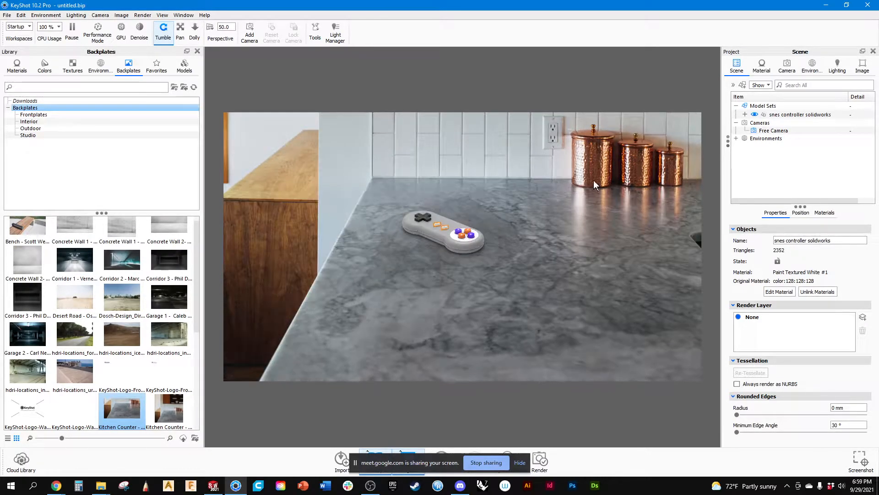
Look through the Frontplates, display the model library, and set the environment background to Color in place of the backplate image.
left_click(26, 115)
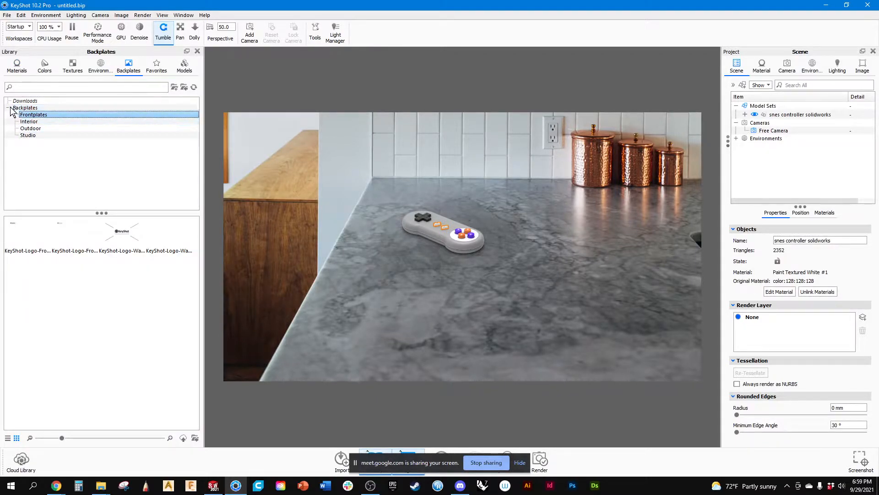
left_click(10, 108)
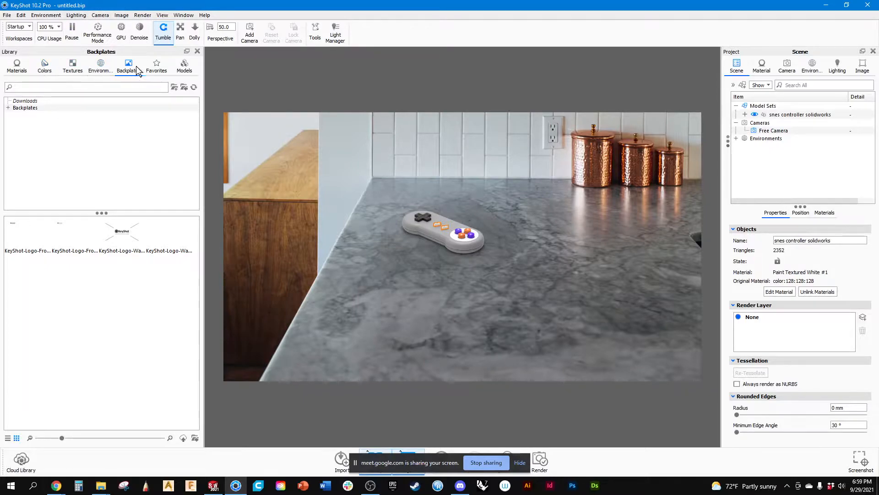
left_click(184, 66)
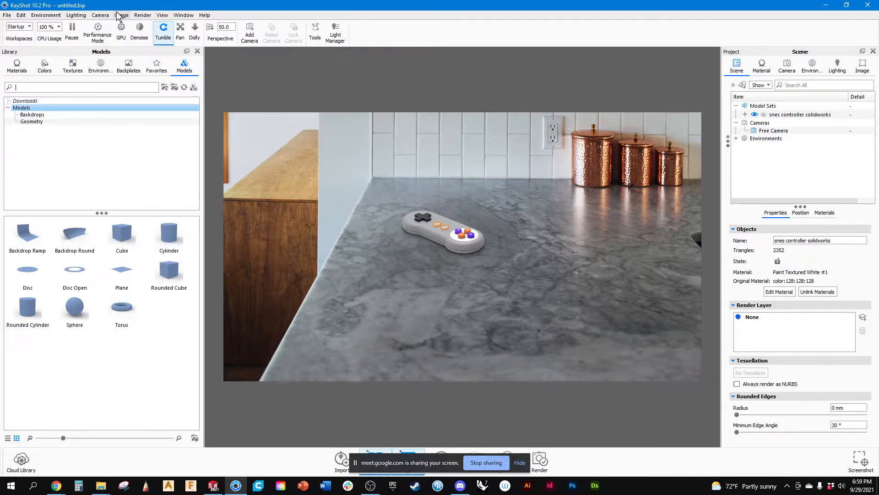
left_click(46, 16)
mouse_move(47, 26)
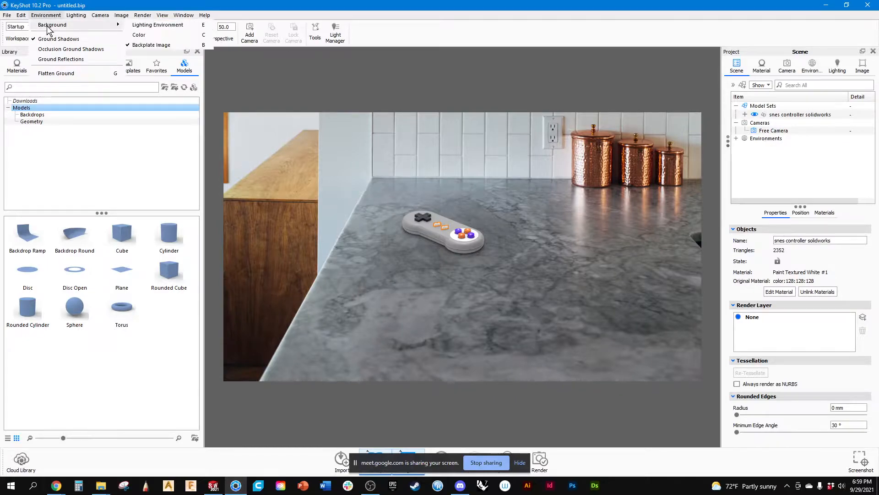
left_click(145, 38)
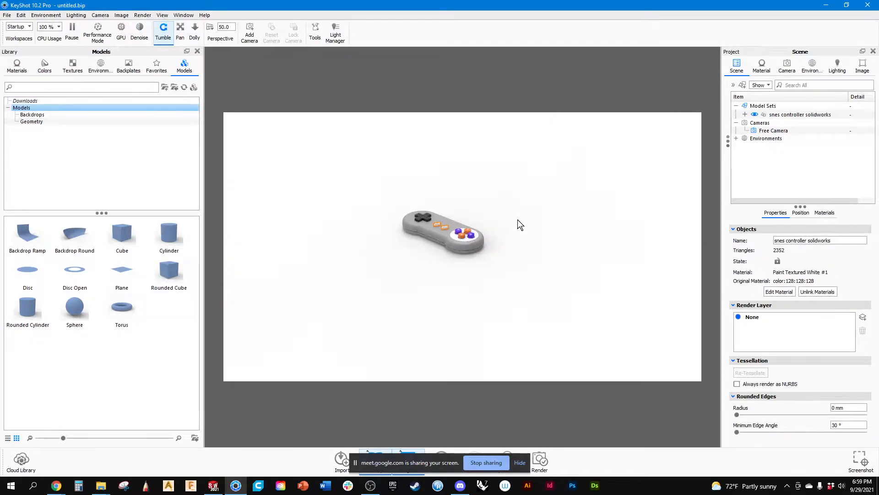
Add a Plane model to the scene beside the controller and scale it by a factor of 100.
left_click_drag(121, 270, 627, 392)
double_click(446, 395)
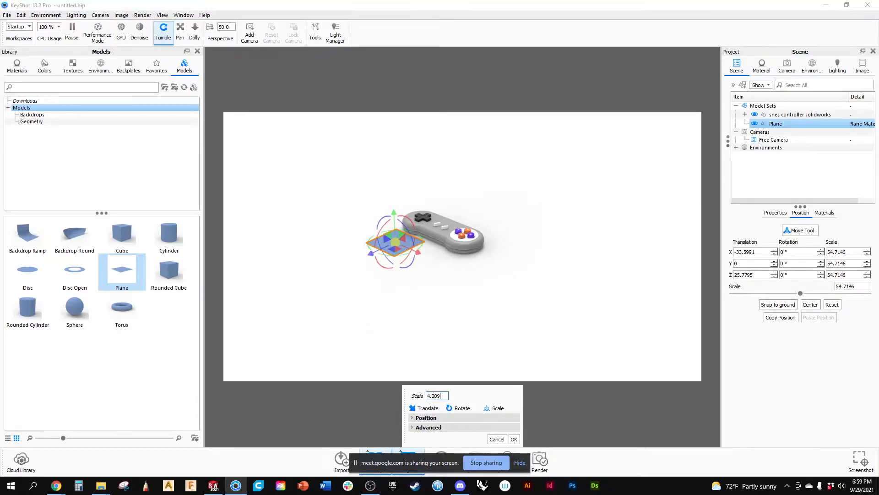
type("100")
key("Return")
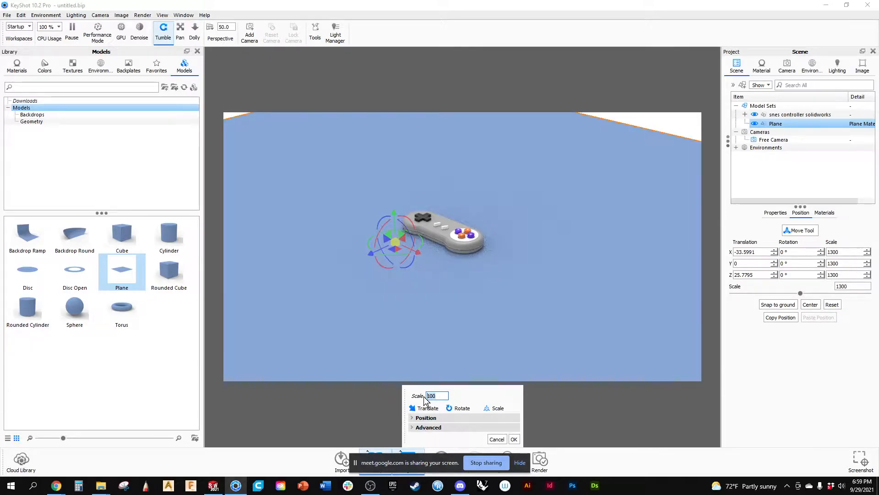
Translate the plane about -192.55 mm along Z so it fills the background behind the controller, and accept the placement.
left_click(665, 121)
mouse_move(513, 263)
middle_mouse_down()
mouse_move(541, 235)
mouse_move(521, 260)
middle_mouse_up()
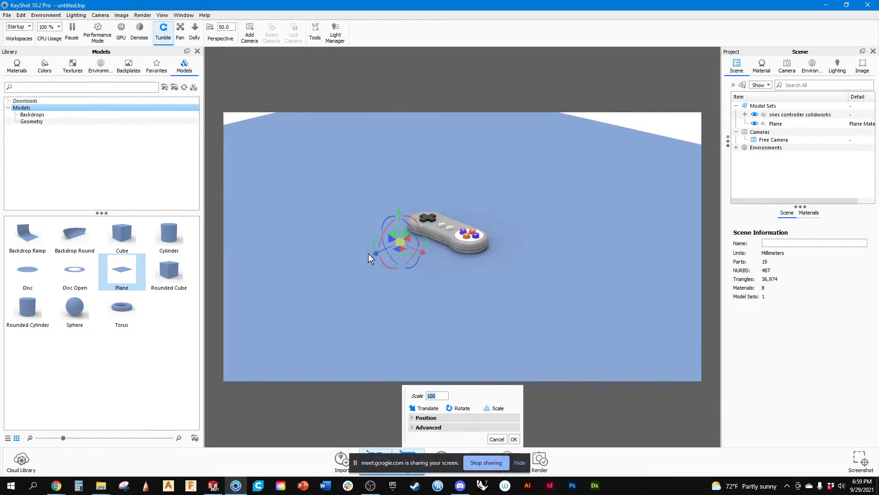
left_click_drag(376, 252, 468, 187)
scroll(393, 213, "up", 6)
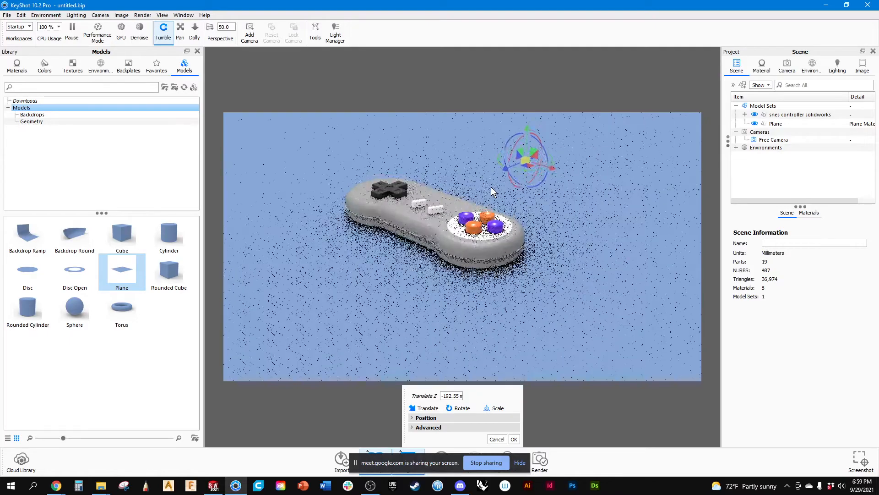
middle_click_drag(493, 192, 493, 216)
scroll(474, 203, "up", 4)
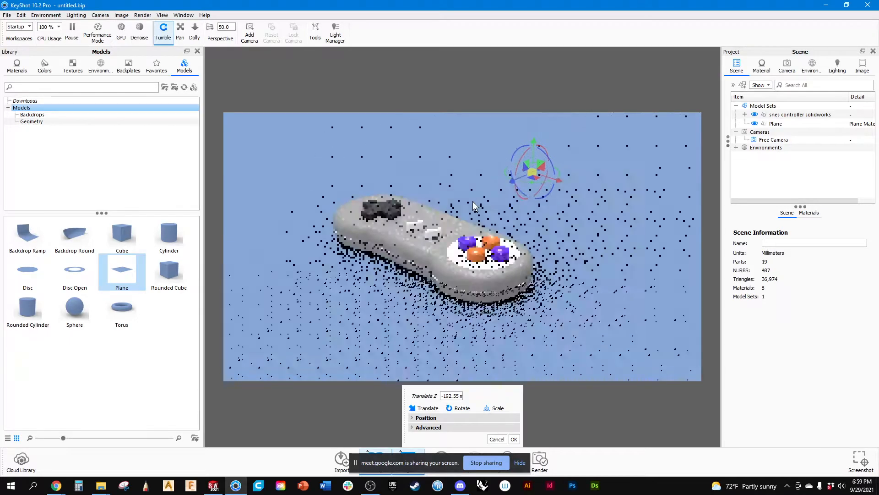
left_click(524, 198)
mouse_move(522, 224)
left_mouse_down()
mouse_move(503, 219)
mouse_move(505, 208)
mouse_move(523, 226)
left_mouse_up()
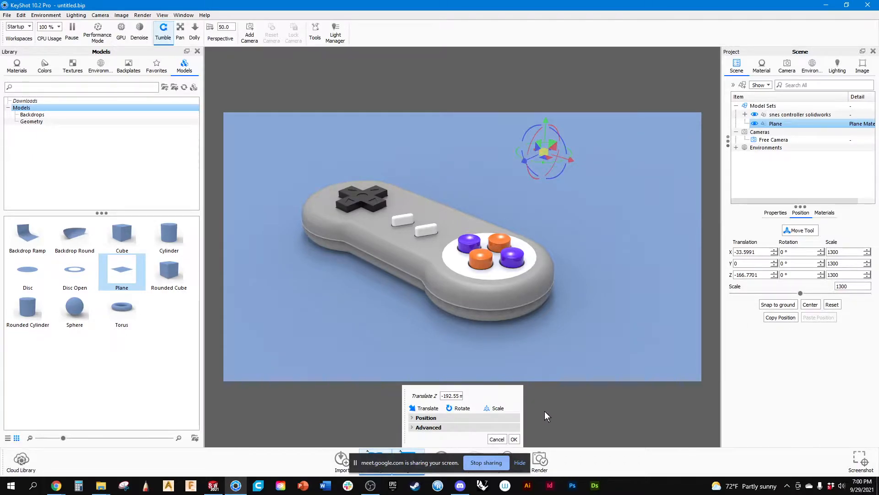
left_click(514, 440)
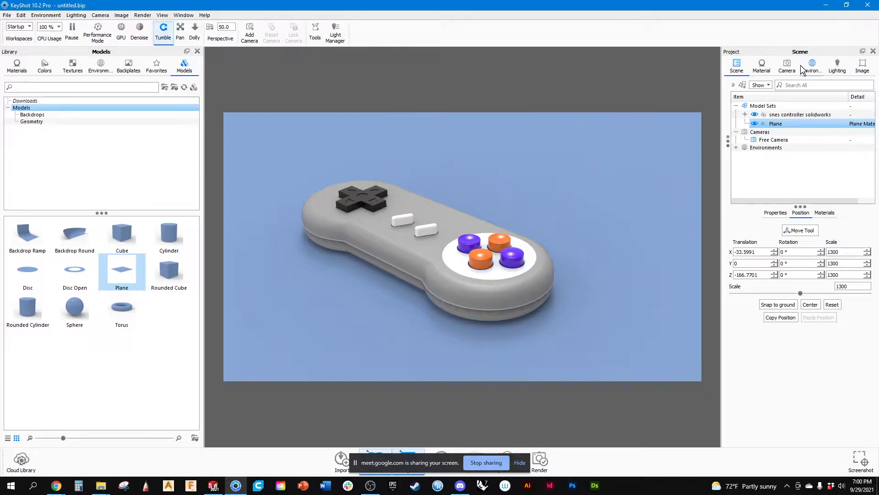
Save the current controller view as a new camera named "front 3/4".
left_click(787, 66)
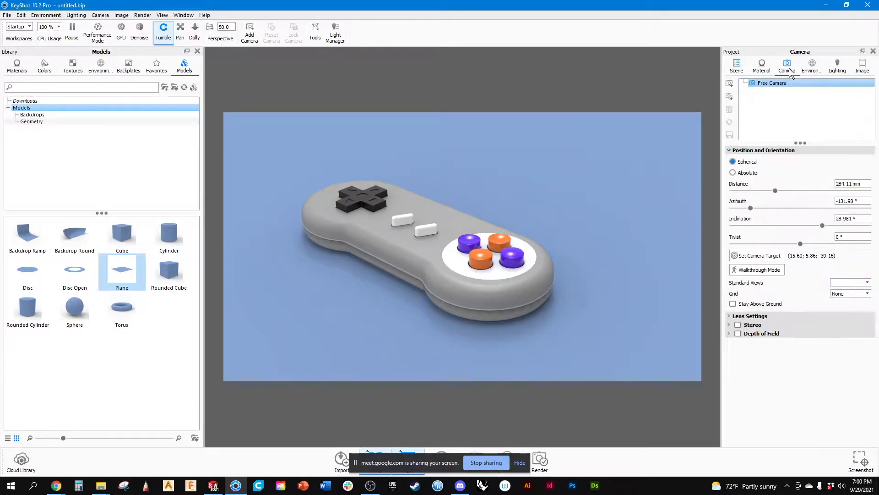
left_click(730, 83)
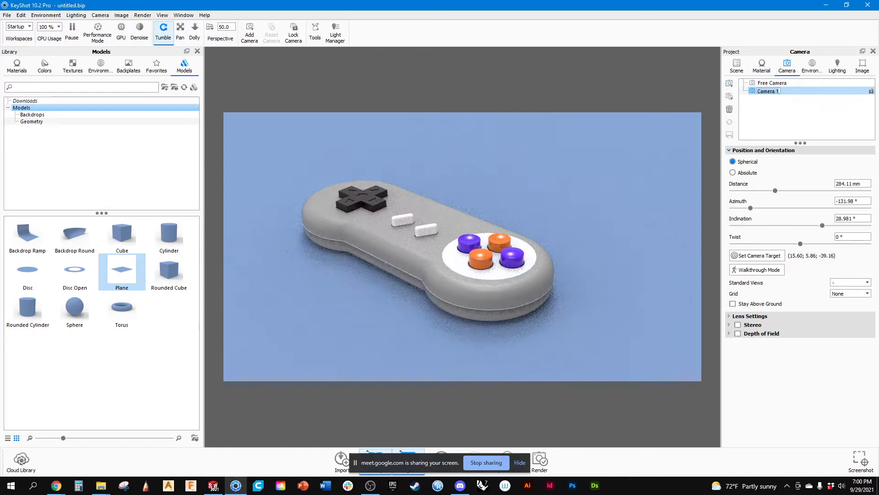
type("front 3/4")
key("Return")
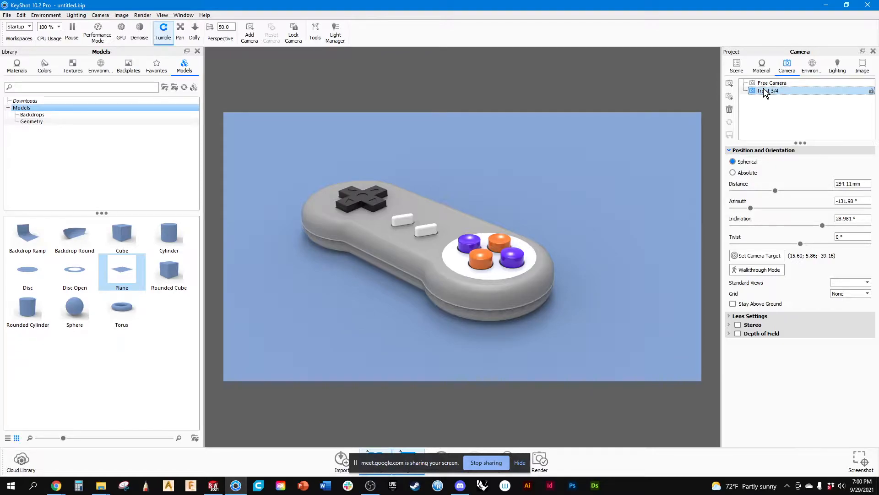
Create a second camera named "top" with a zoomed-out, nearly overhead view of the controller, and lock it.
left_click(730, 96)
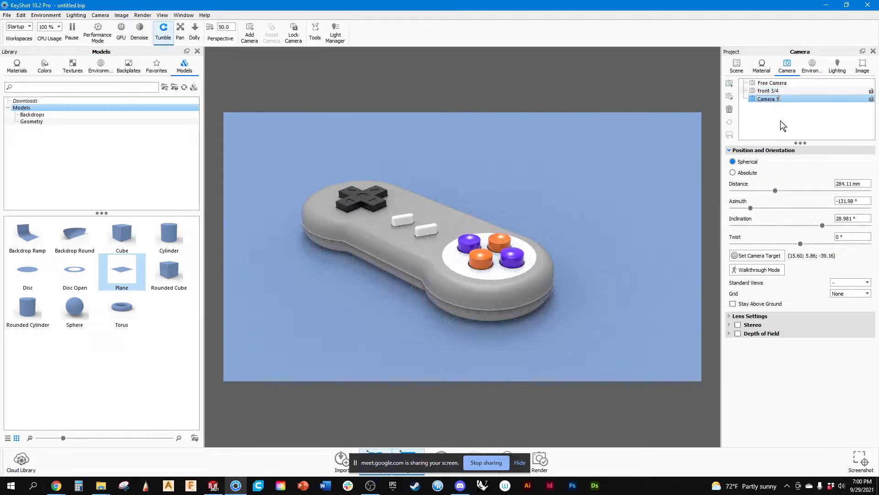
left_click_drag(484, 187, 504, 295)
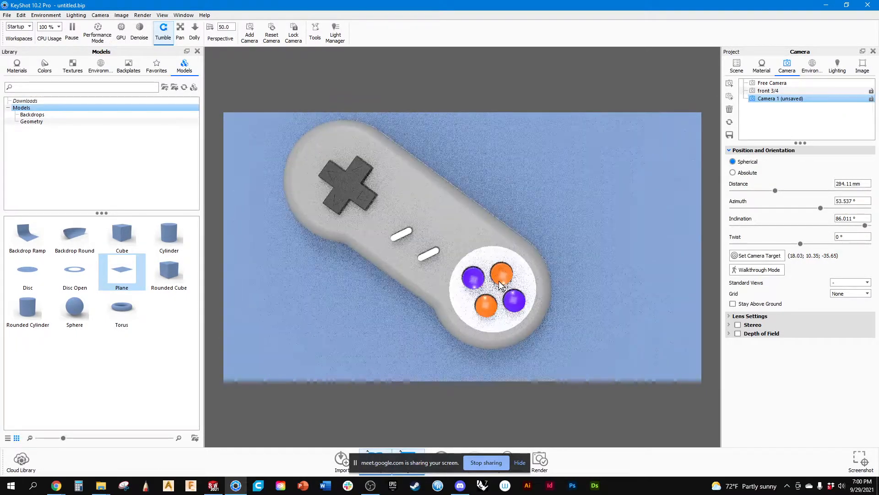
double_click(793, 100)
type("top")
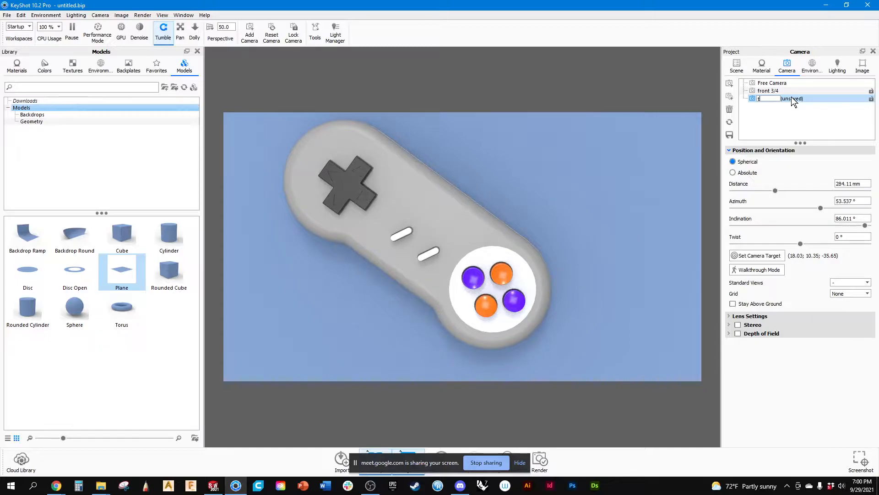
key("Return")
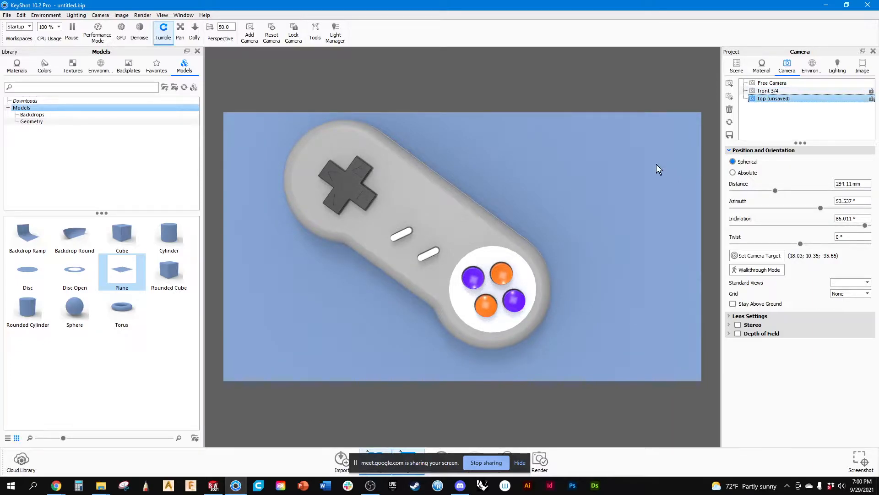
scroll(477, 177, "down", 10)
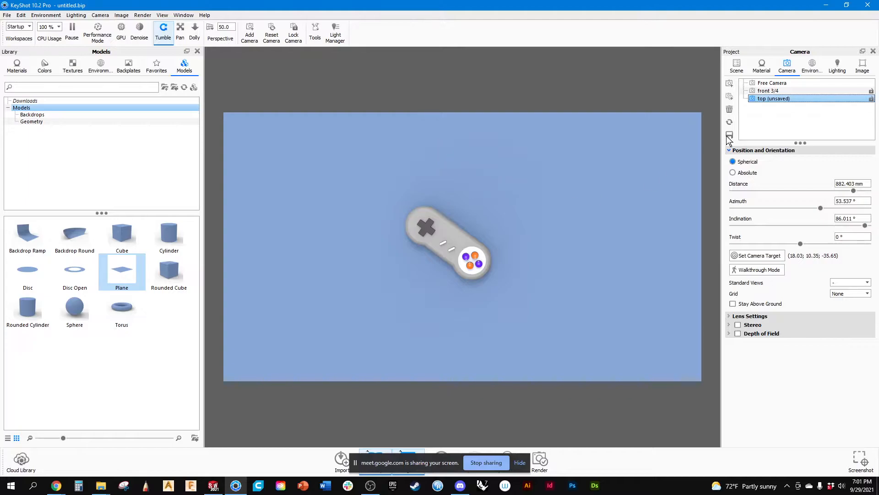
left_click(871, 99)
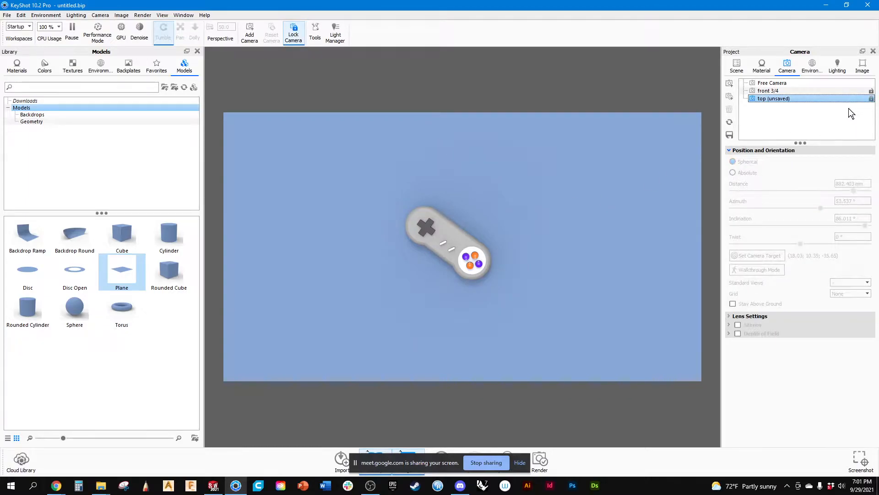
Lock the front 3/4 camera, switch to the Free Camera, and pull its view back from the controller.
left_click(774, 91)
mouse_move(58, 489)
left_click(778, 91)
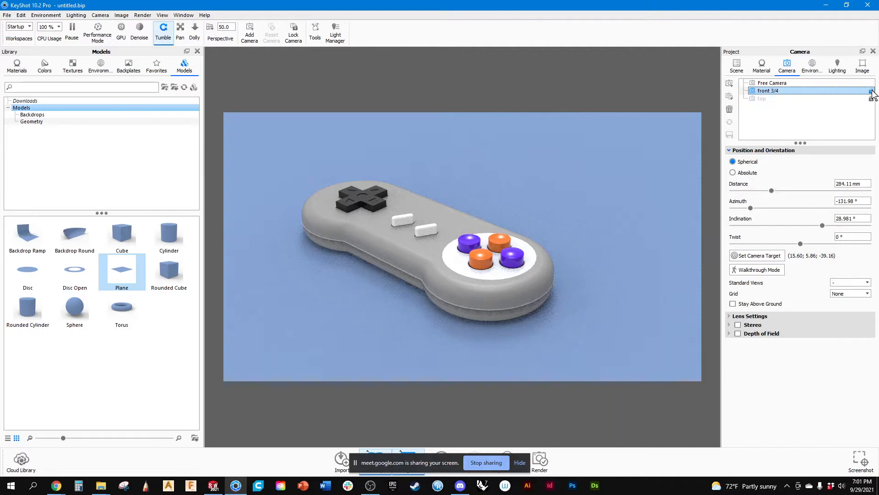
left_click(784, 83)
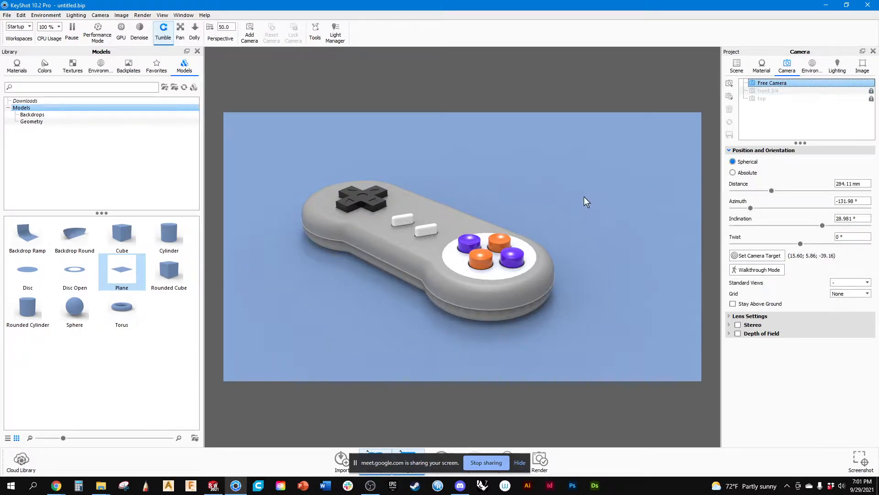
scroll(584, 197, "down", 5)
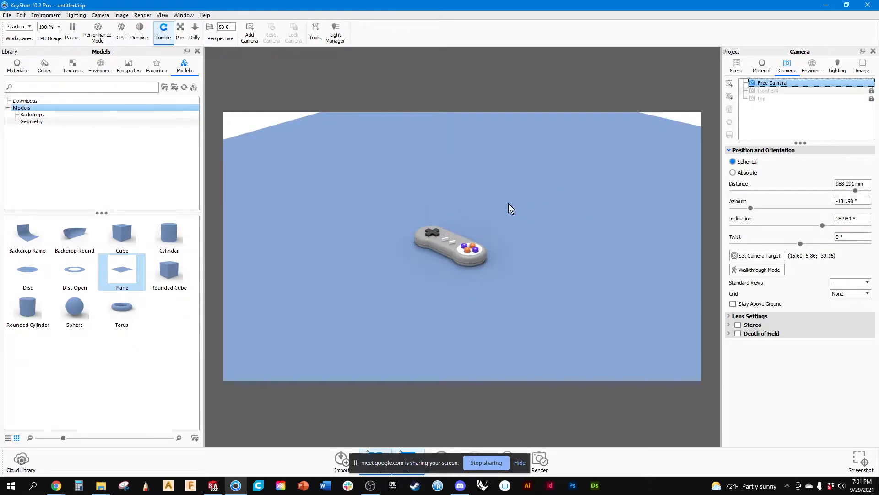
mouse_move(508, 203)
left_mouse_down()
mouse_move(569, 218)
mouse_move(644, 193)
mouse_move(607, 217)
mouse_move(520, 220)
mouse_move(513, 207)
left_mouse_up()
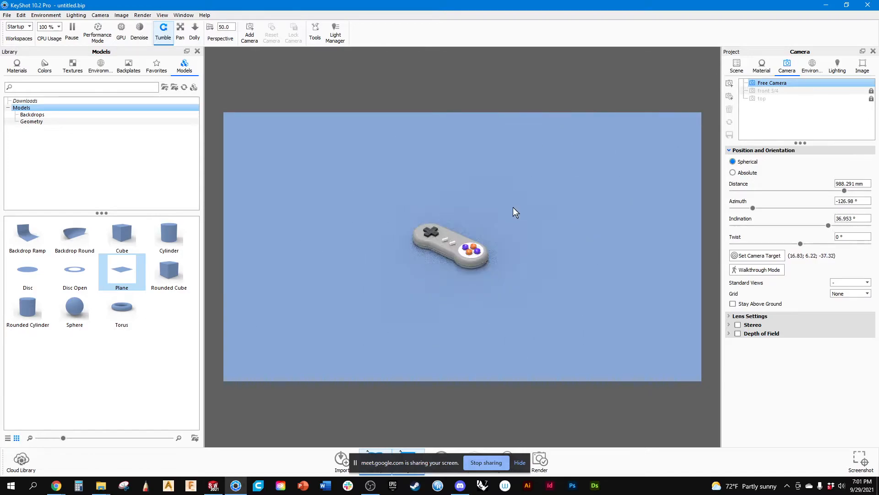
left_click(76, 15)
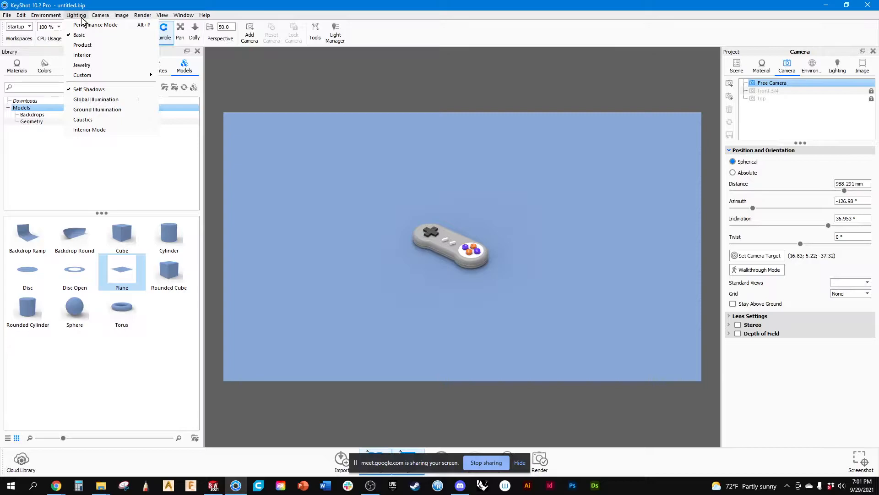
mouse_move(101, 16)
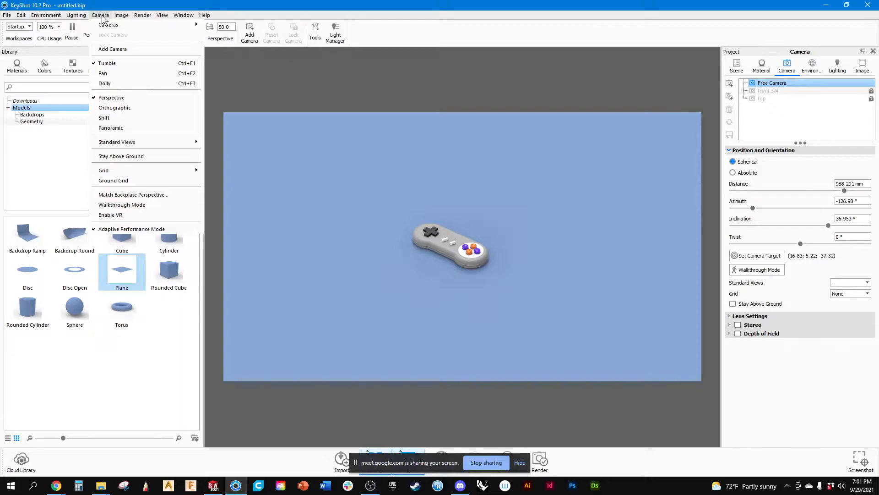
mouse_move(159, 17)
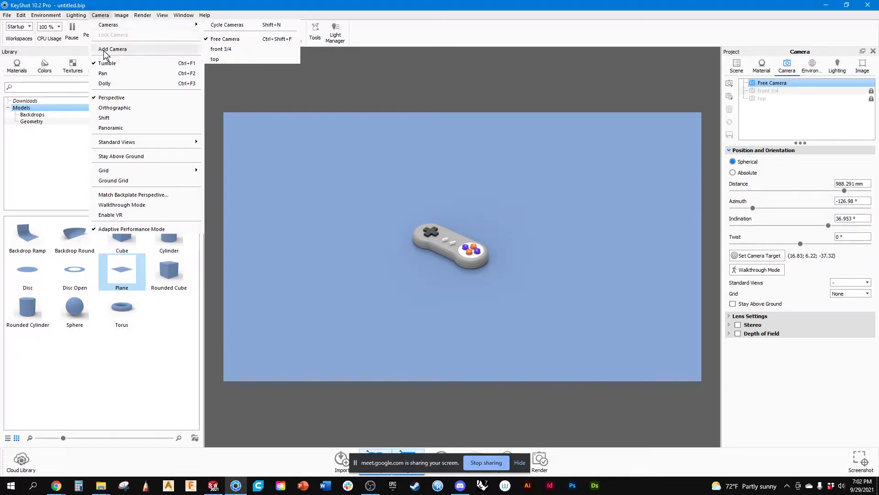
mouse_move(120, 145)
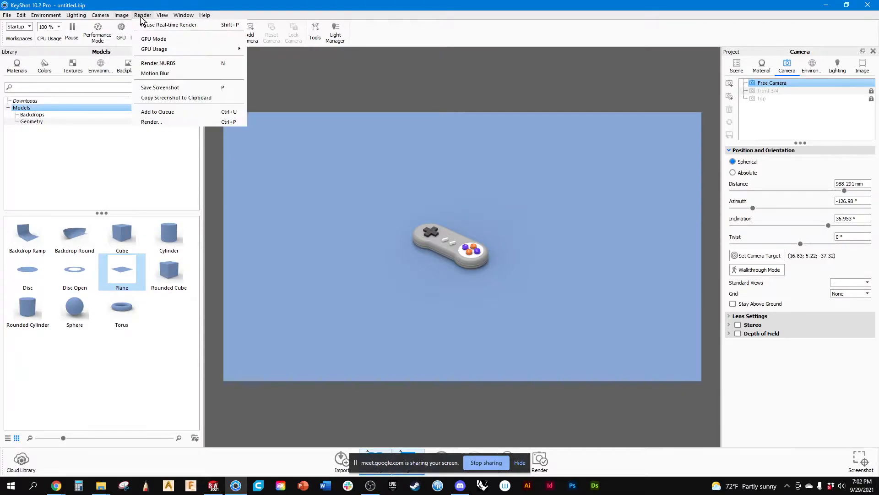
left_click(837, 67)
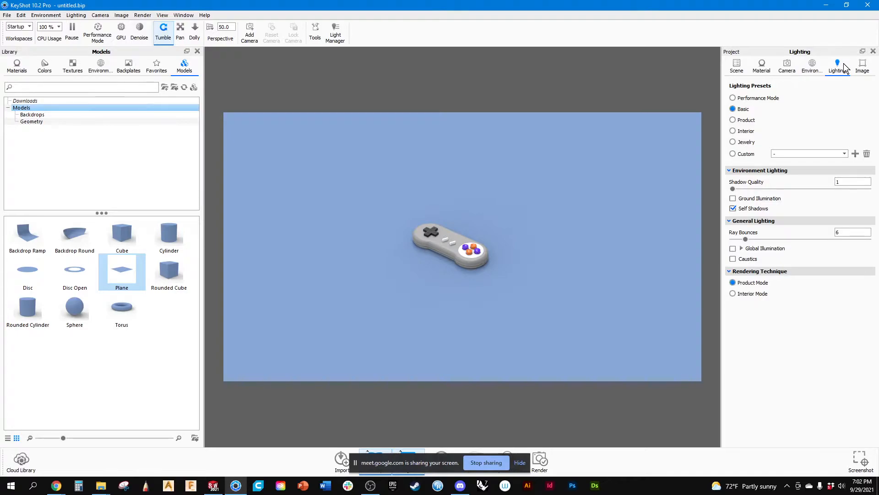
left_click(786, 67)
left_click(767, 69)
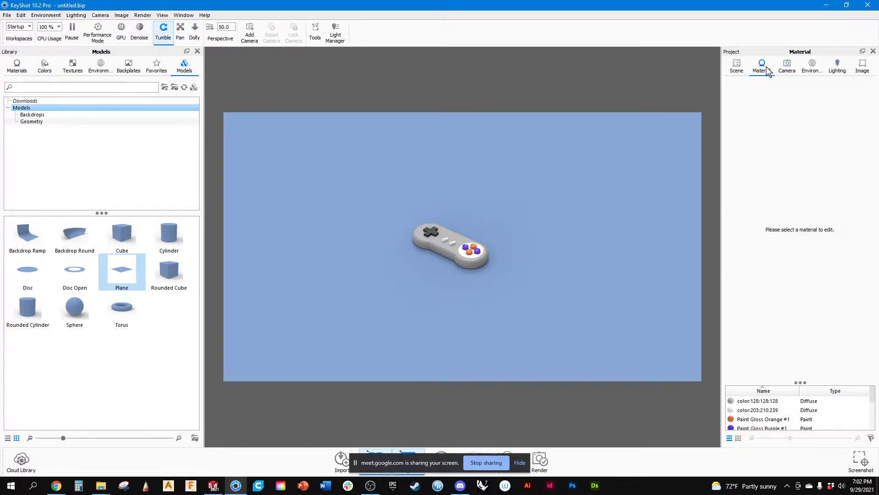
left_click(736, 66)
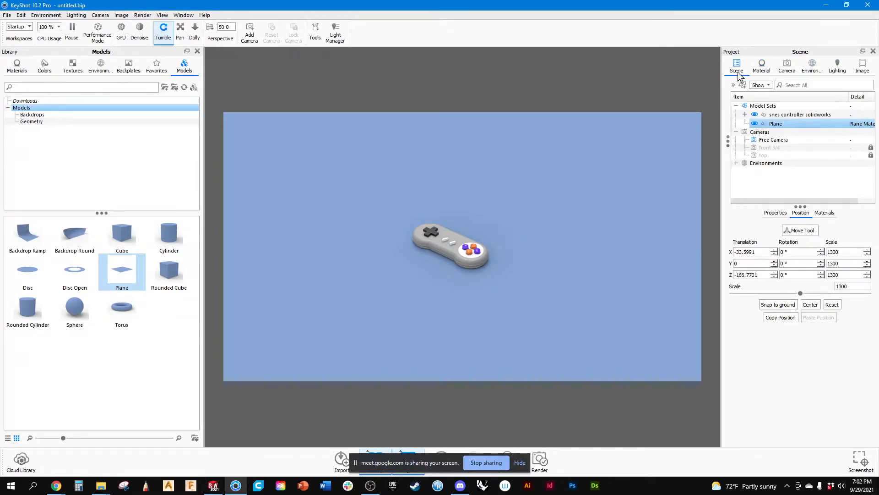
left_click(759, 178)
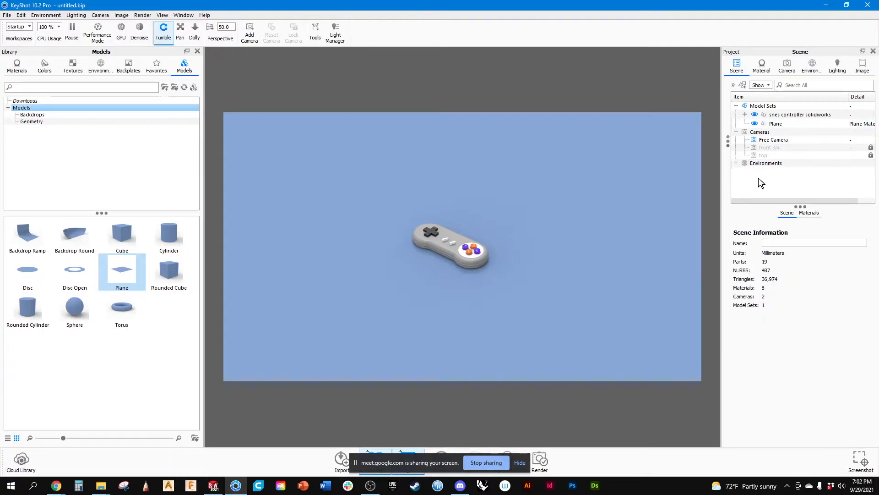
left_click(746, 115)
left_click(745, 115)
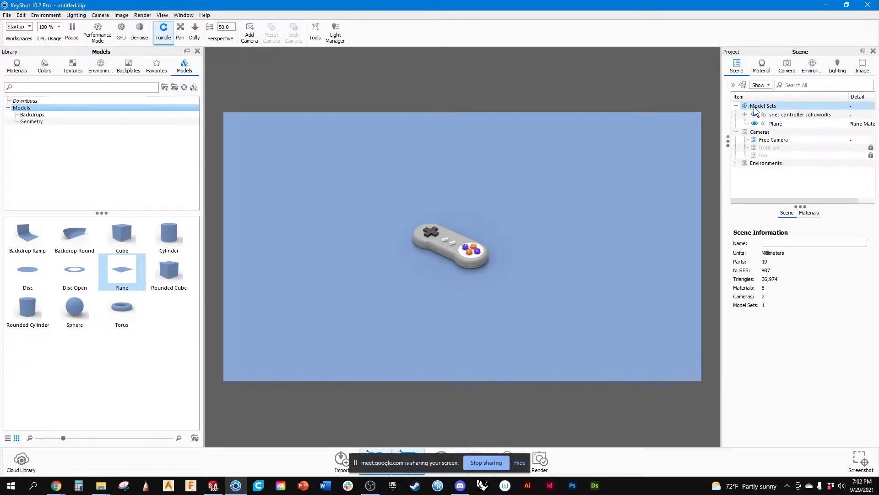
left_click(754, 108)
right_click(754, 108)
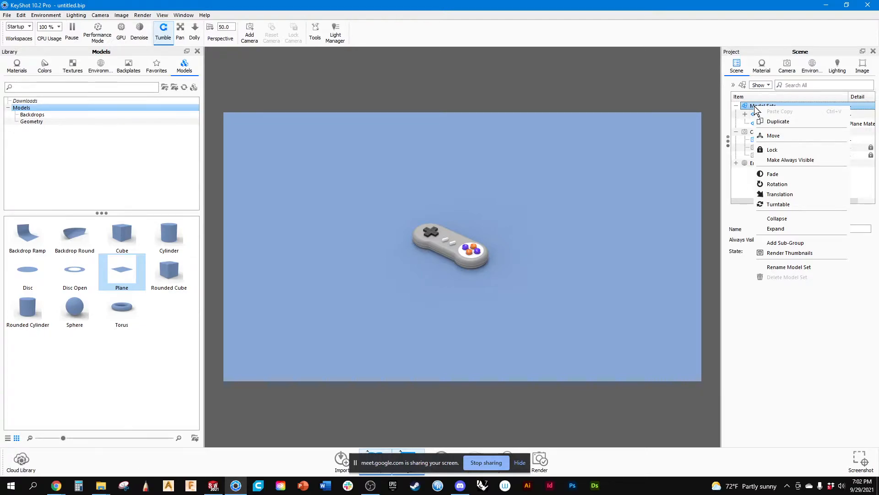
left_click(405, 5)
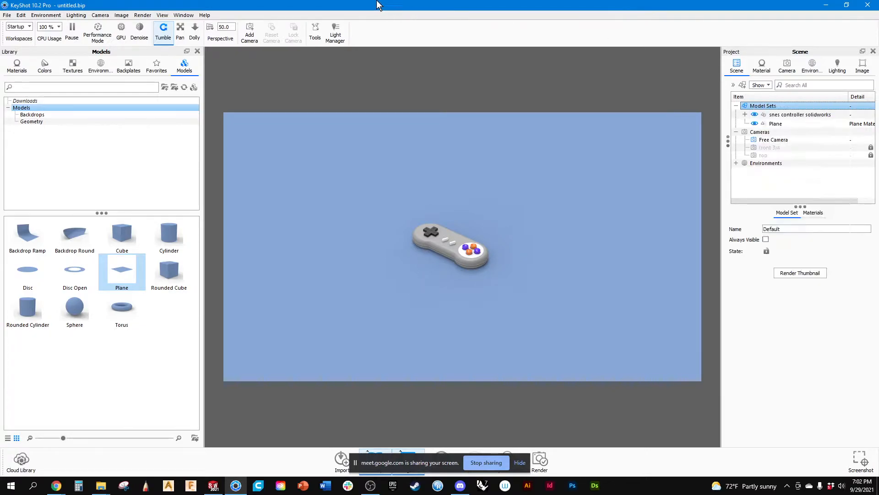
left_click(124, 16)
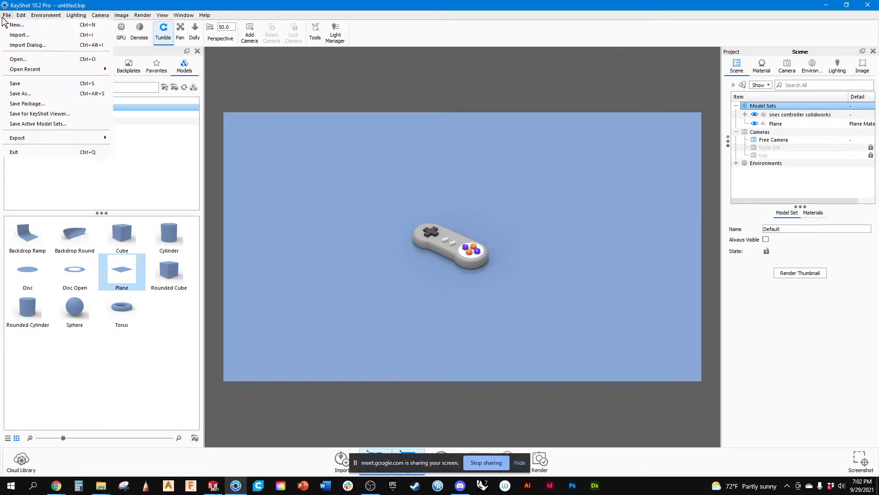
Add a spotlight to the scene.
mouse_move(25, 19)
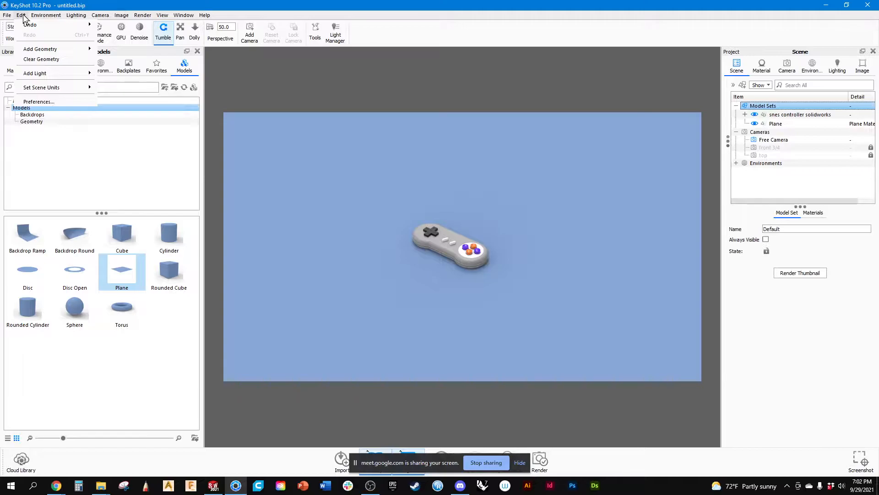
mouse_move(46, 49)
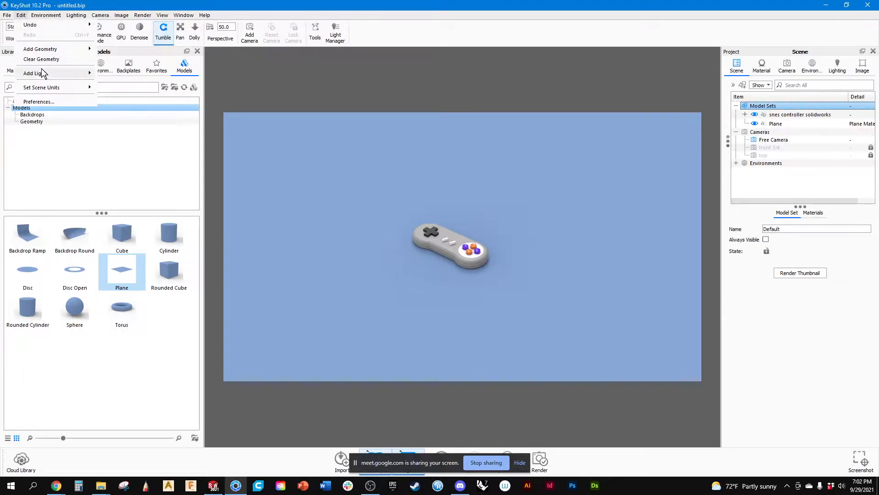
mouse_move(45, 75)
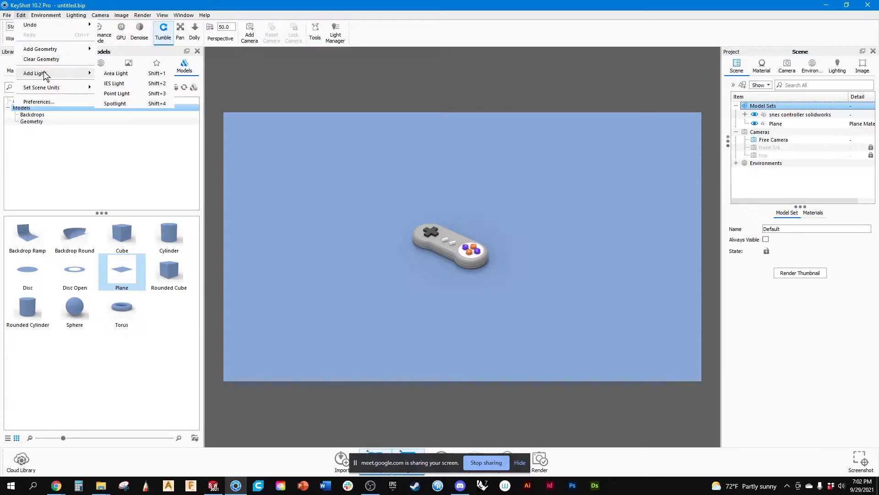
left_click(127, 104)
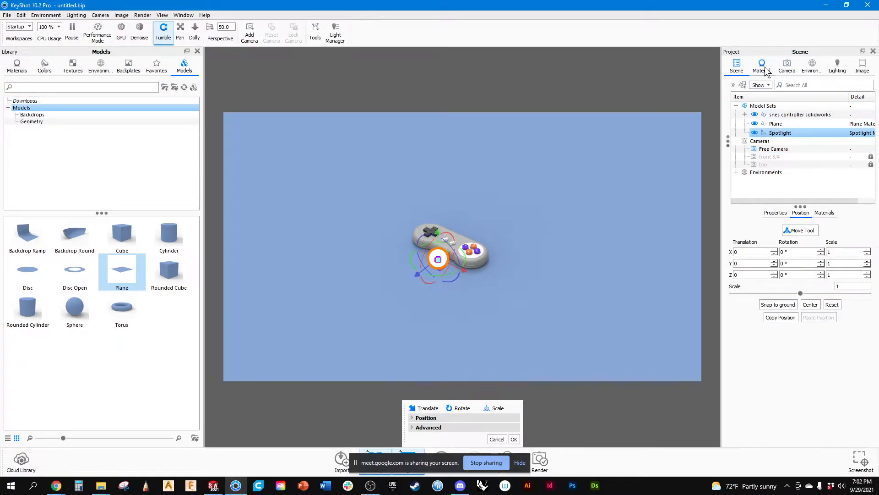
Unlock the top camera, tilt it to a nearly overhead view at about 86° inclination, lock it again and save it.
left_click(787, 67)
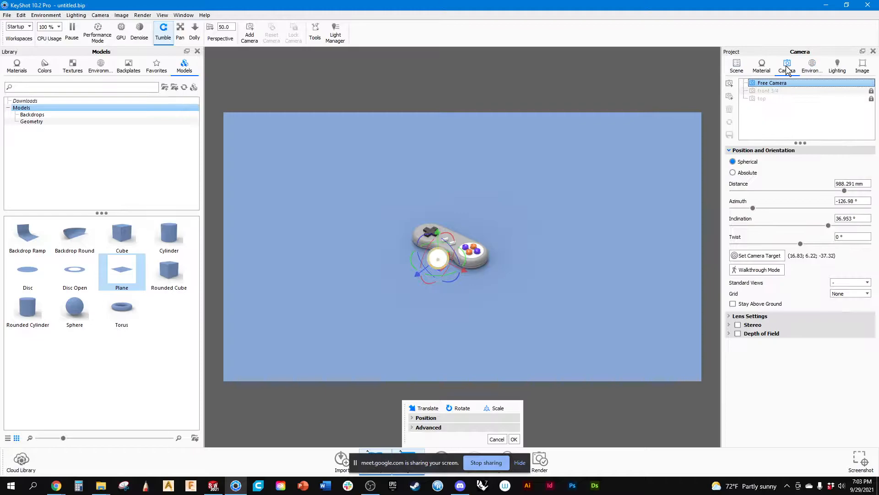
left_click(768, 98)
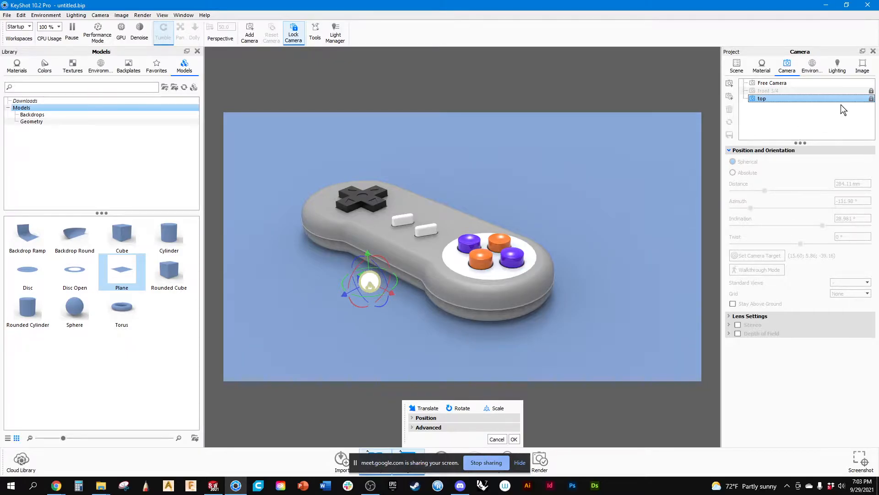
left_click(871, 98)
left_click_drag(526, 179, 519, 263)
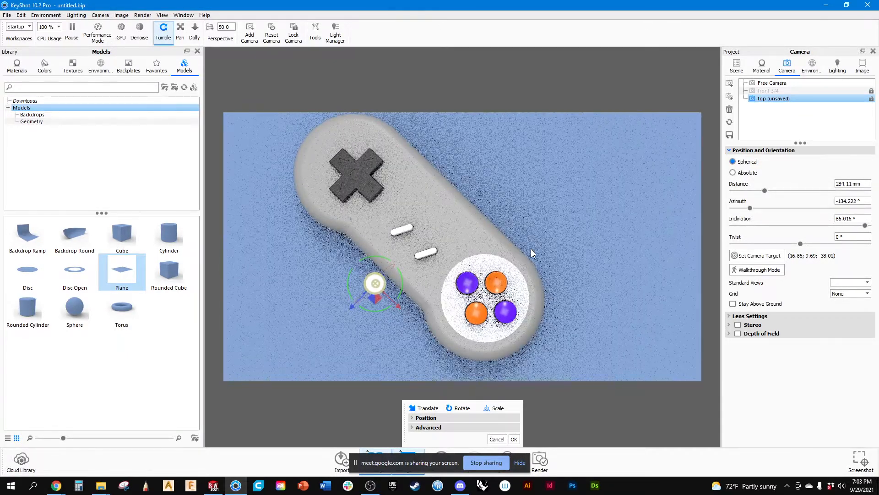
left_click(871, 99)
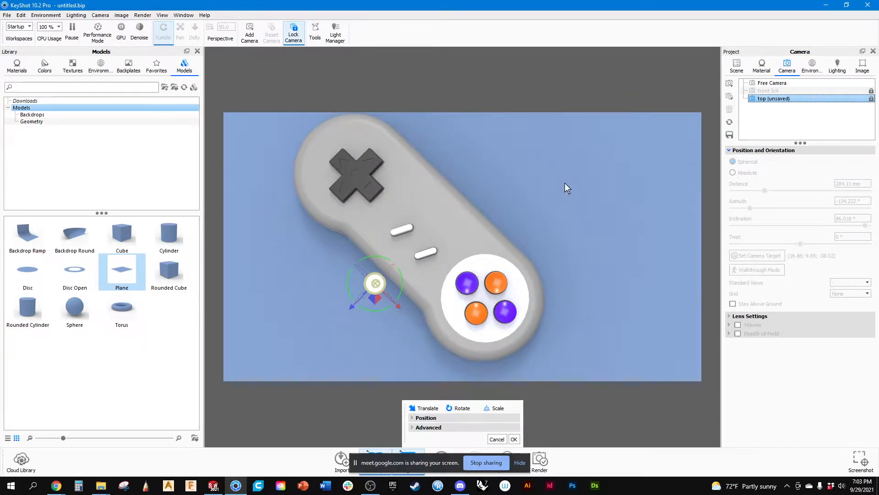
left_click(730, 135)
Pull the top camera back to a distance of about 988 mm and shift the spotlight away from the controller along Z and about 38.37 mm along X.
left_click(871, 99)
scroll(500, 179, "down", 10)
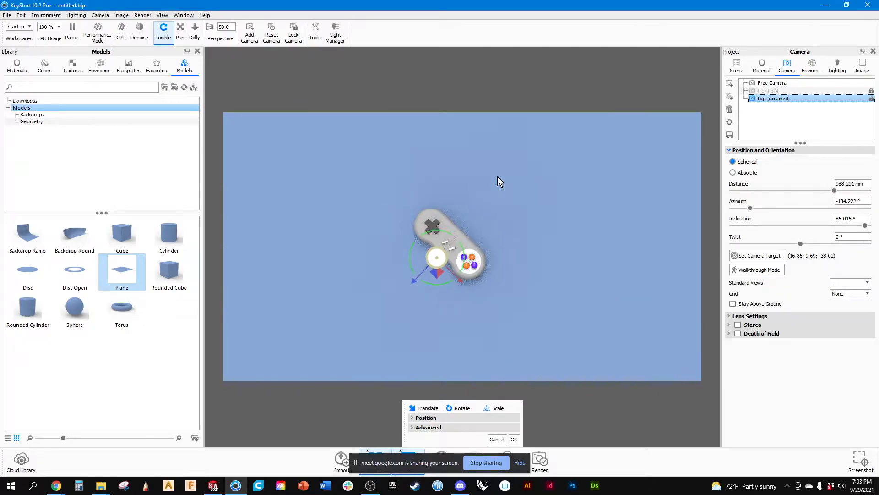
left_click(872, 98)
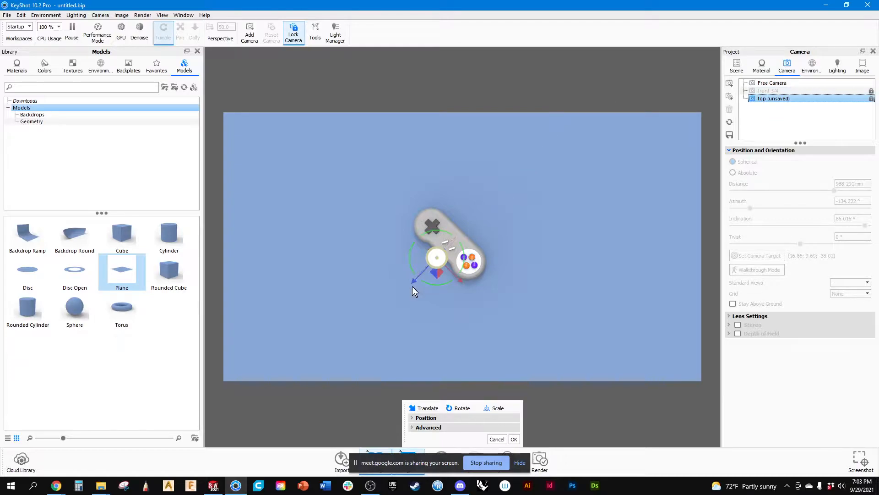
left_click_drag(414, 280, 427, 351)
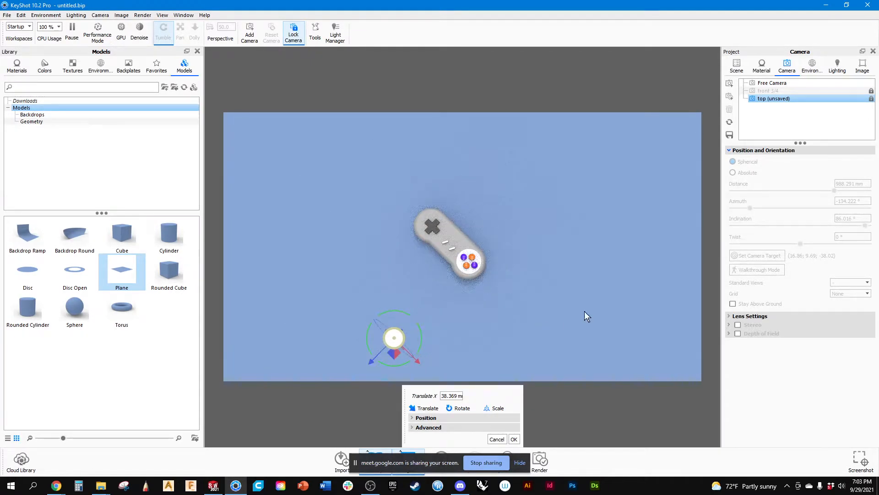
left_click_drag(484, 400, 165, 344)
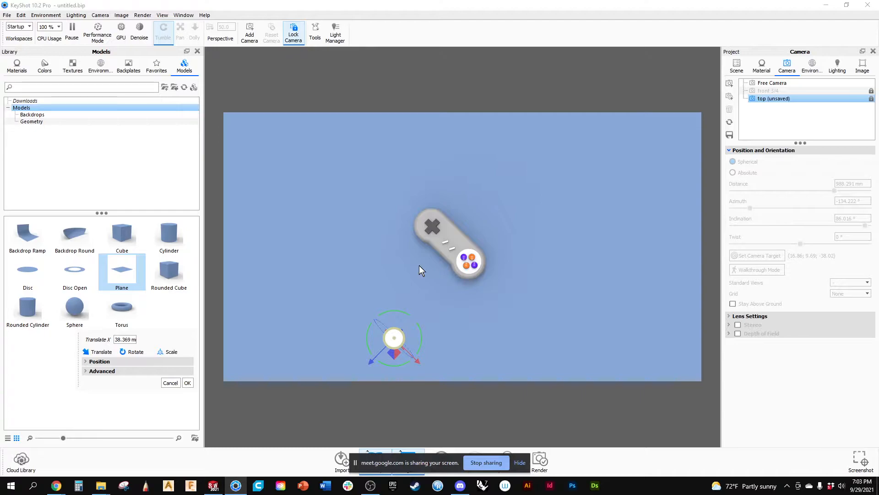
From a low Free Camera view, shift the spotlight about -11.76 mm along Z and a further 9.98 mm or so along X.
left_click(784, 83)
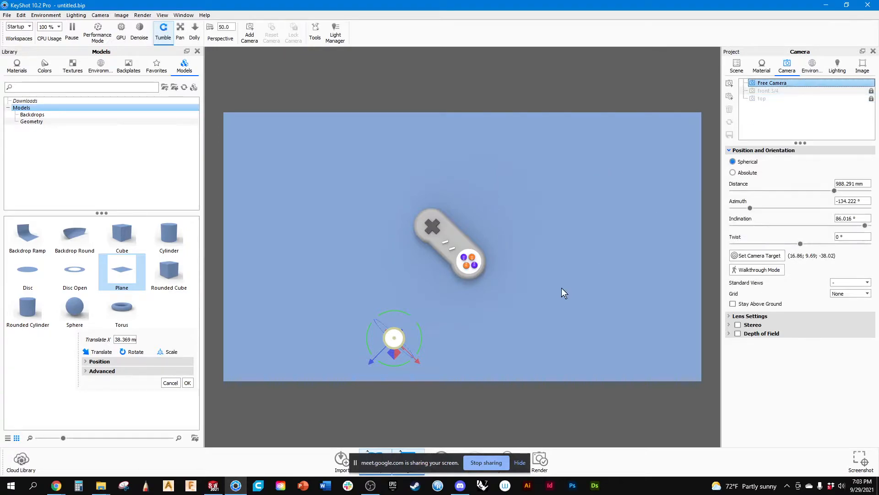
left_click_drag(383, 320, 341, 222)
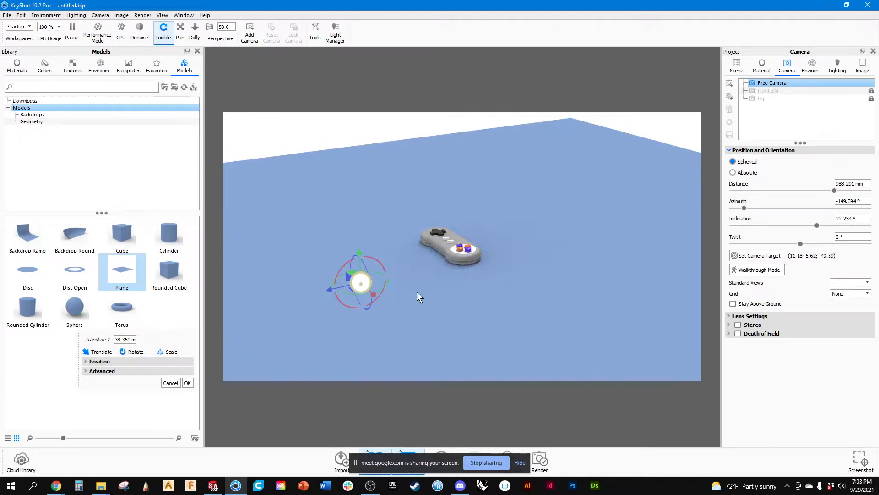
left_click_drag(403, 297, 443, 291)
scroll(415, 295, "up", 3)
mouse_move(351, 307)
left_mouse_down()
mouse_move(368, 318)
mouse_move(362, 305)
left_mouse_up()
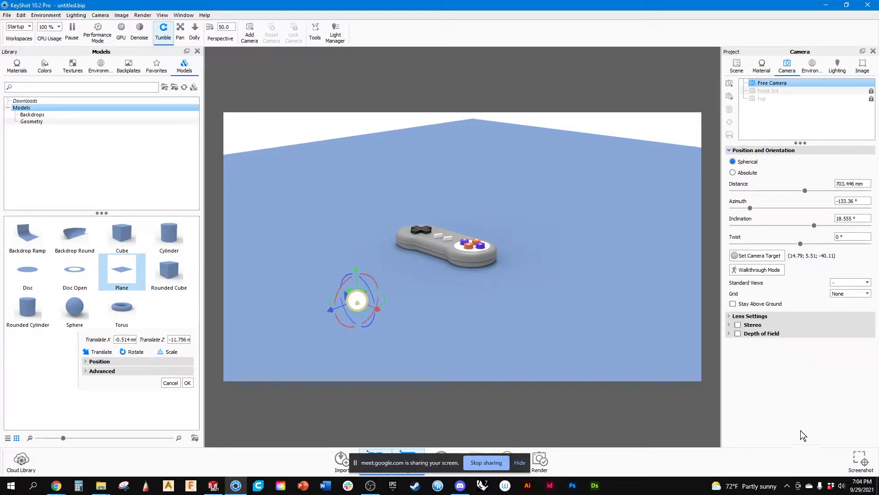
left_click(519, 462)
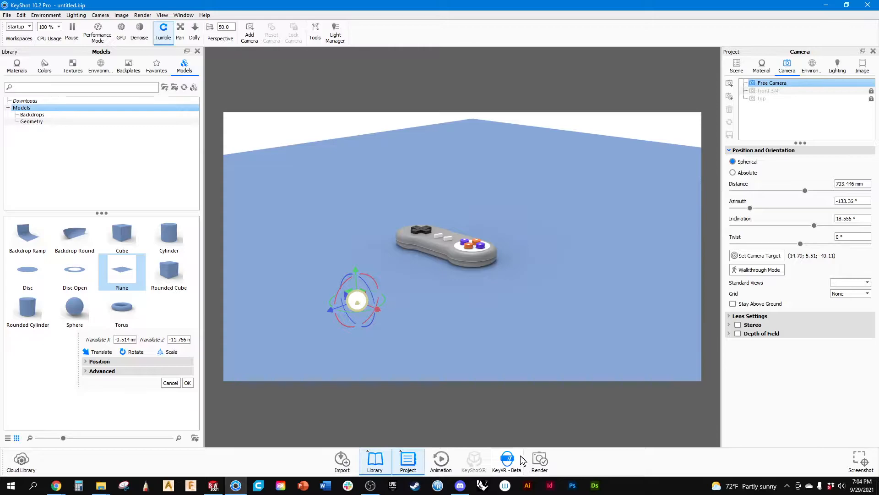
left_click_drag(377, 309, 386, 312)
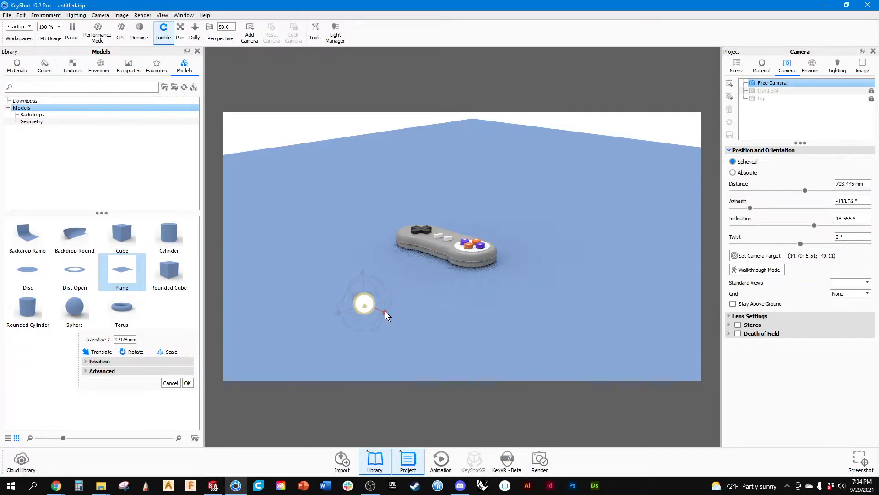
Keep the Free Camera above ground and frame the controller and spotlight from a distance of about 561 mm.
scroll(366, 325, "up", 6)
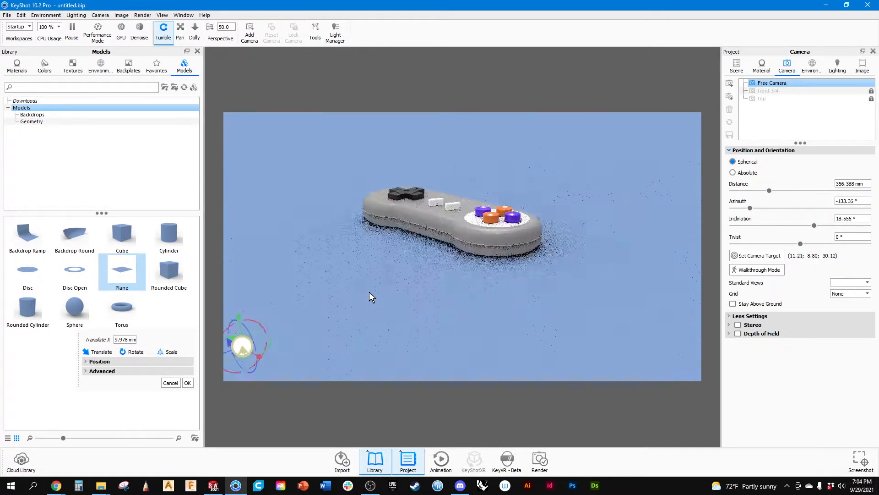
scroll(319, 335, "down", 3)
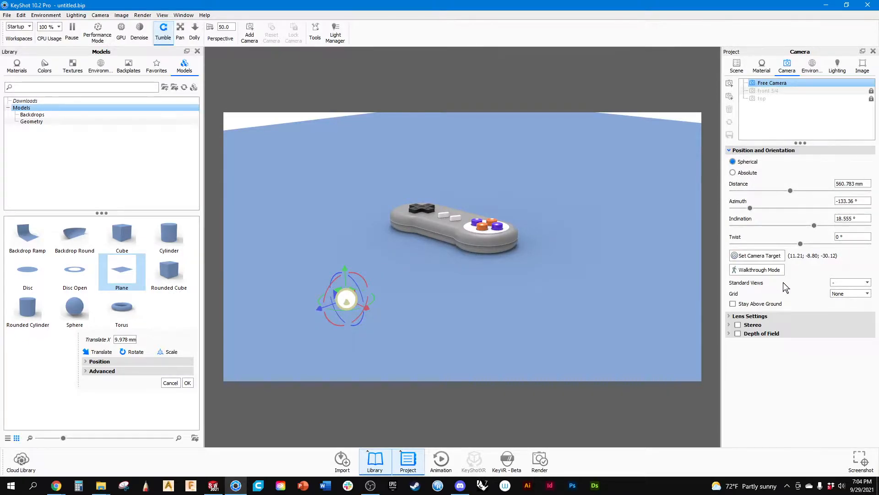
left_click(732, 304)
middle_click_drag(419, 256, 431, 274)
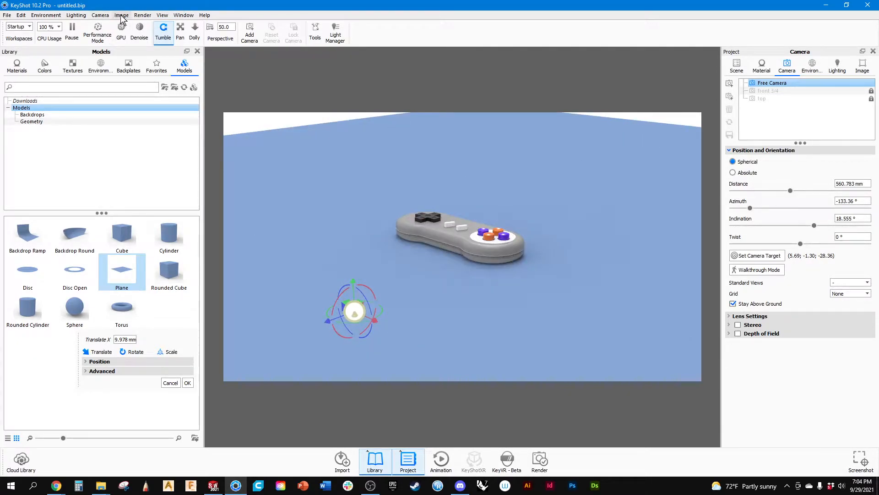
Switch to the standard Right view and raise the spotlight about 144.69 mm along Y above the ground plane.
left_click(143, 15)
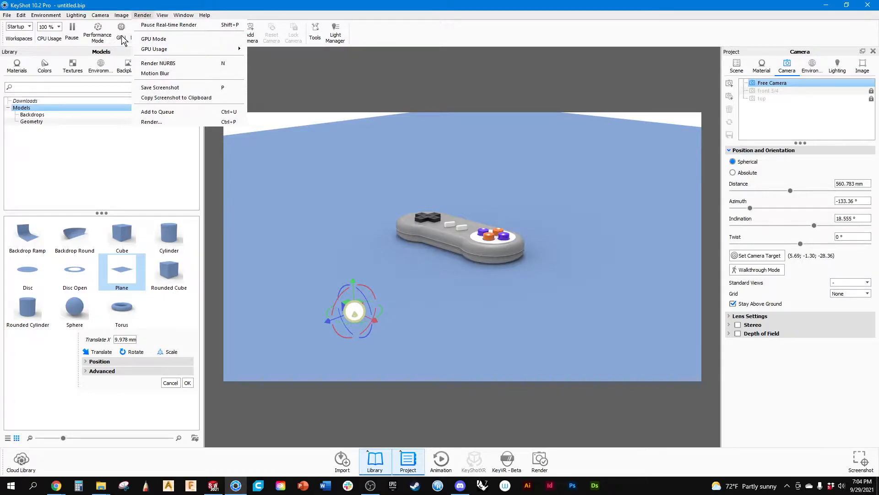
mouse_move(100, 15)
mouse_move(120, 142)
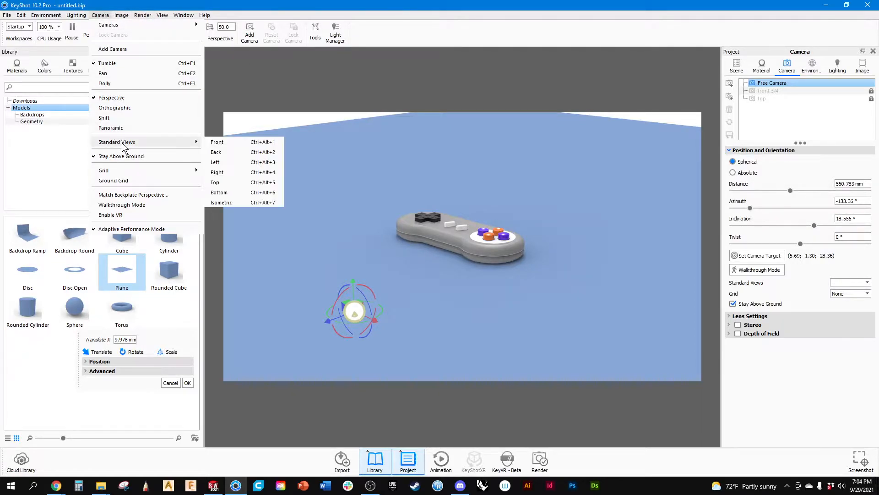
left_click(219, 174)
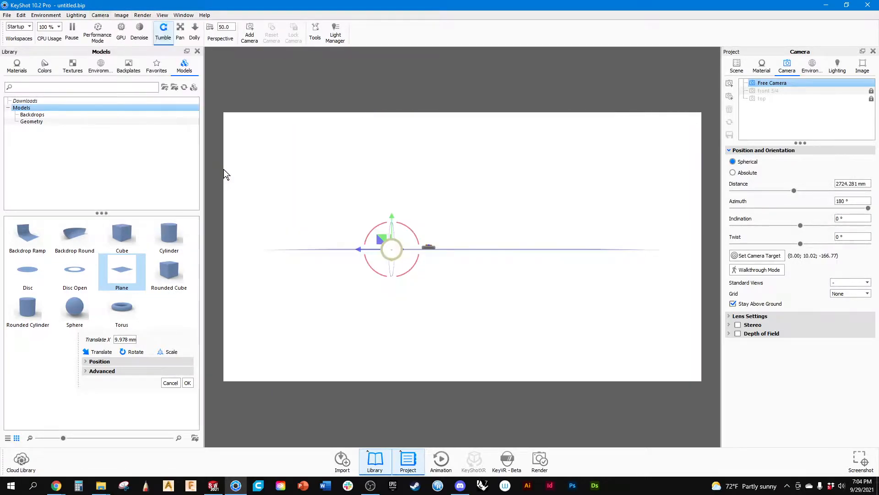
scroll(362, 256, "up", 3)
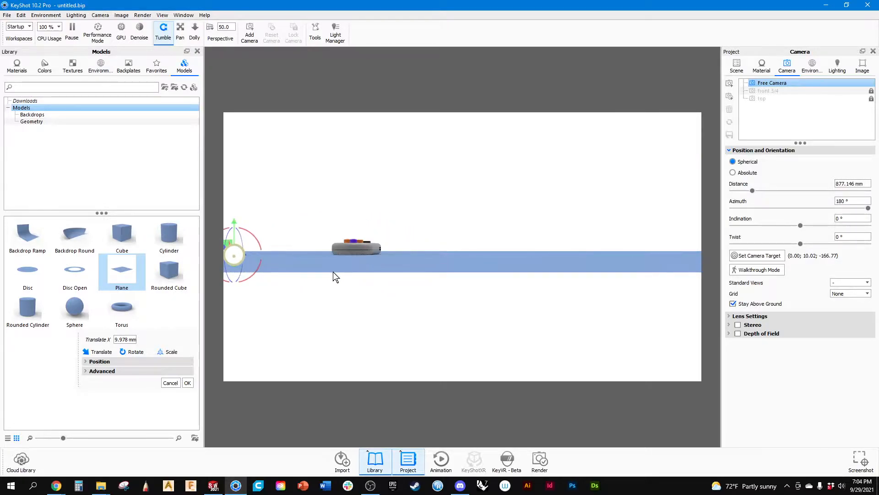
left_click_drag(233, 219, 241, 104)
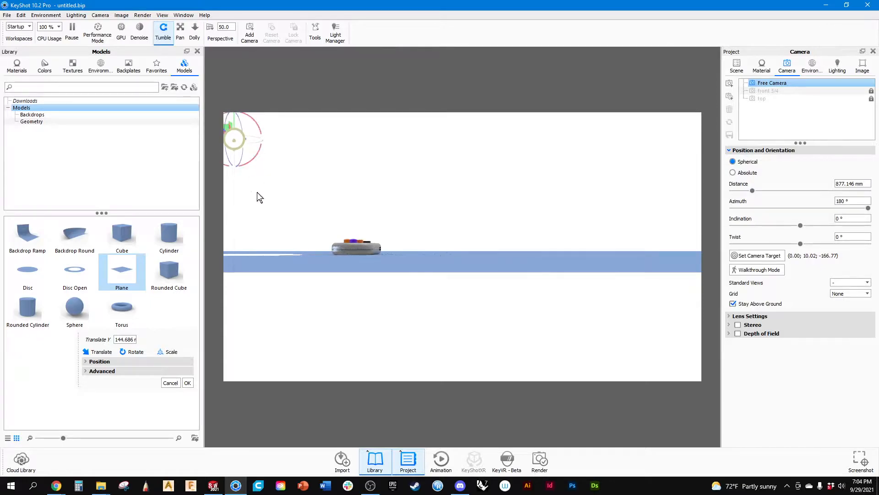
middle_click_drag(404, 321, 516, 354)
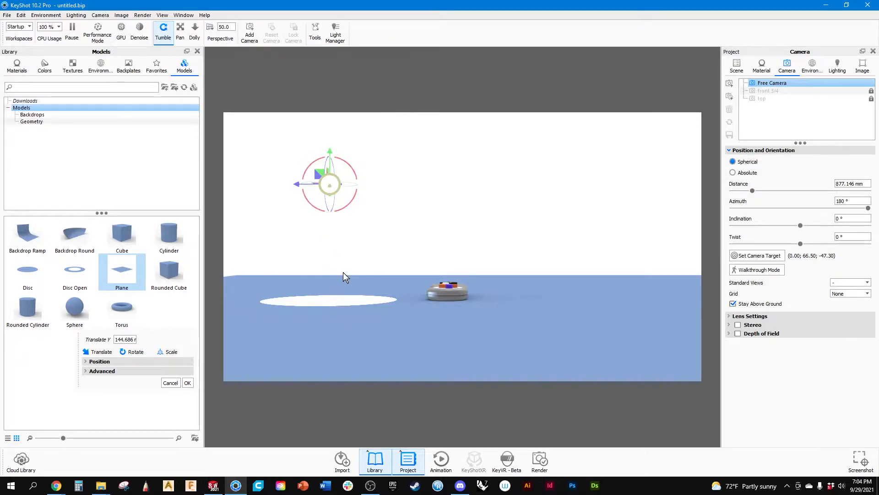
left_click_drag(429, 238, 504, 332)
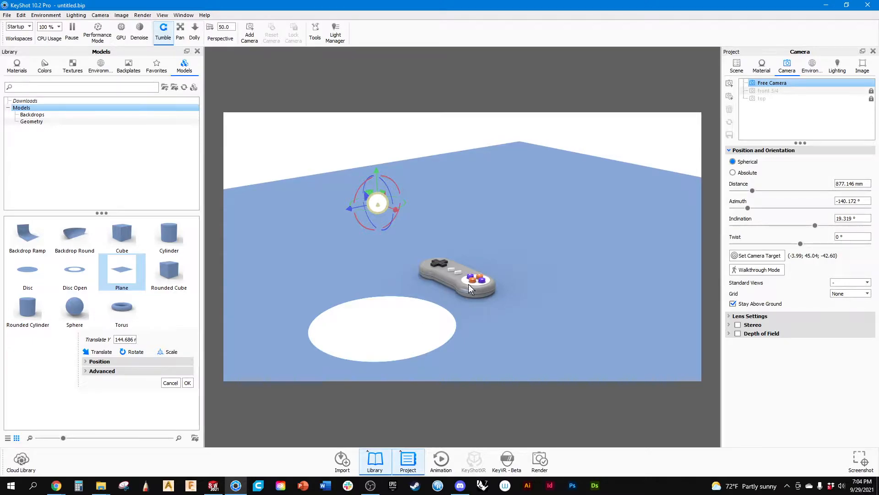
Hide the spotlight and show it again to compare its effect on the controller up close.
scroll(477, 292, "up", 8)
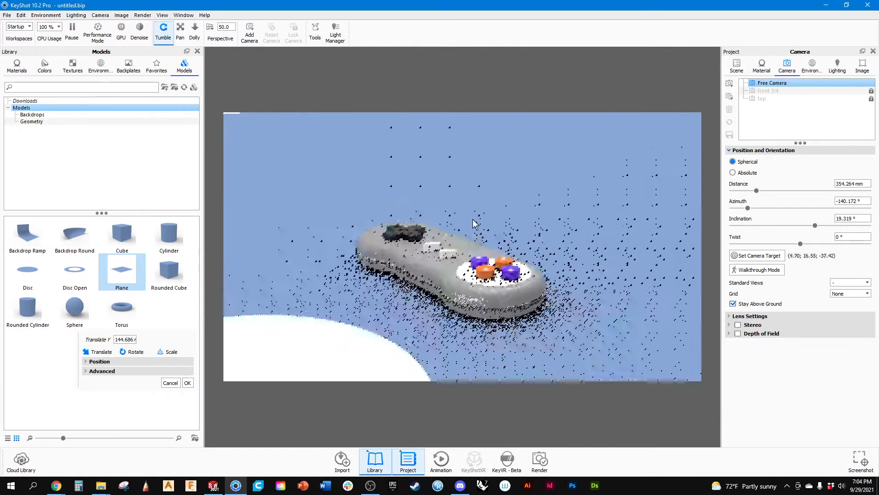
middle_click_drag(473, 224, 465, 156)
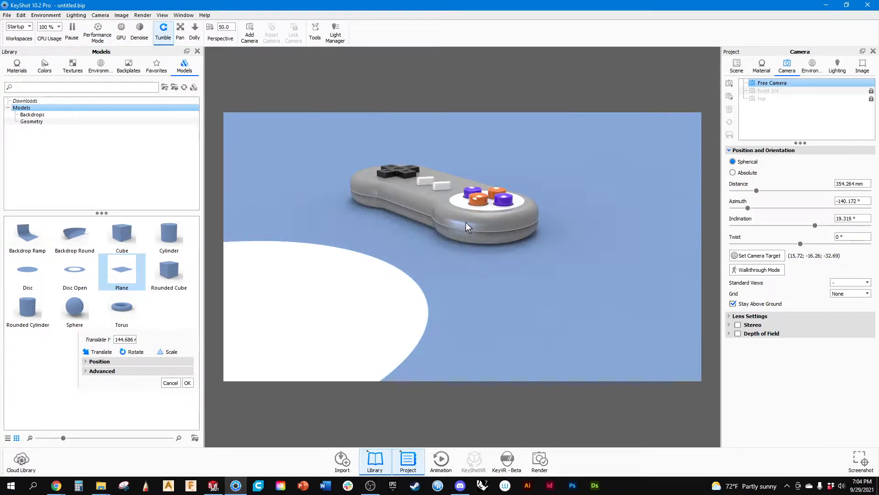
scroll(479, 233, "up", 4)
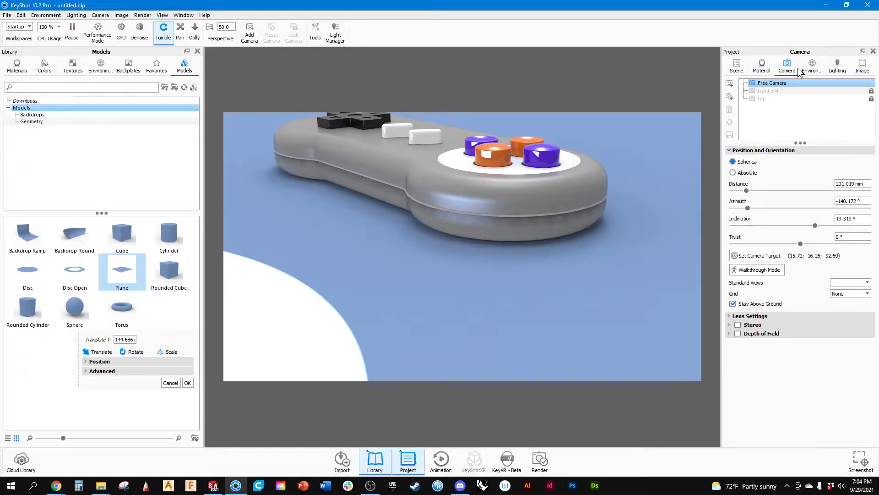
left_click(813, 67)
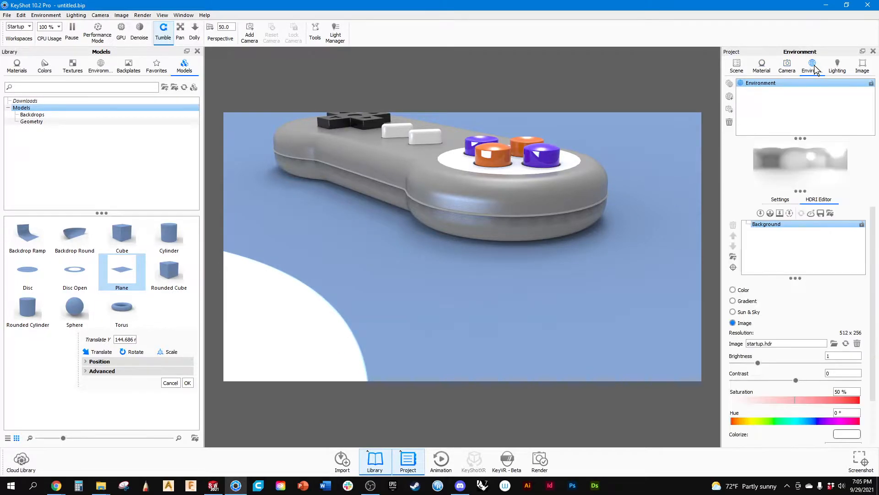
left_click(837, 66)
left_click(736, 66)
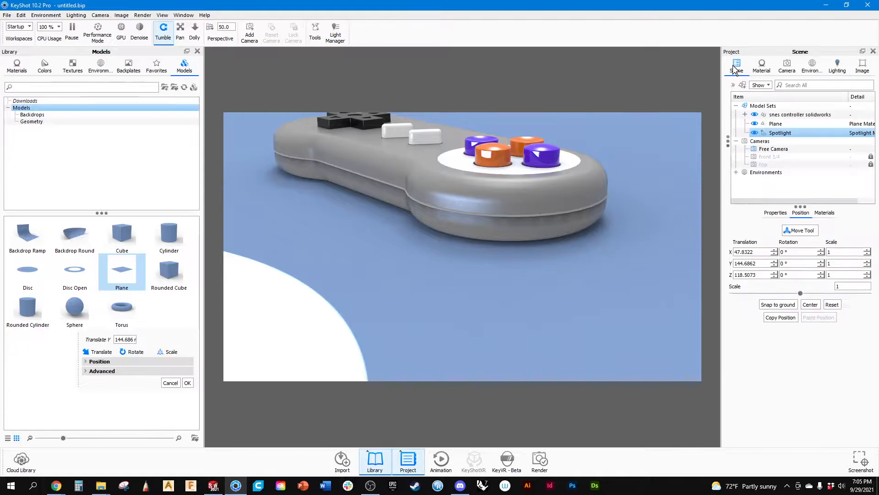
left_click(755, 134)
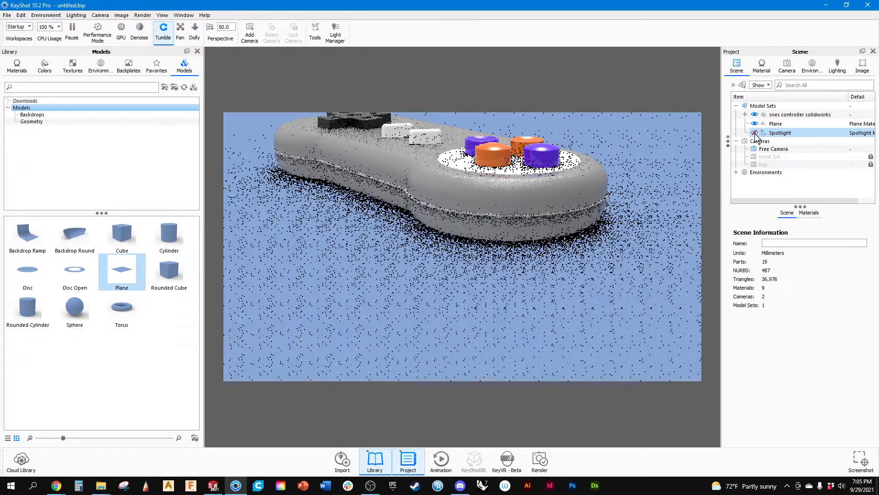
left_click(756, 134)
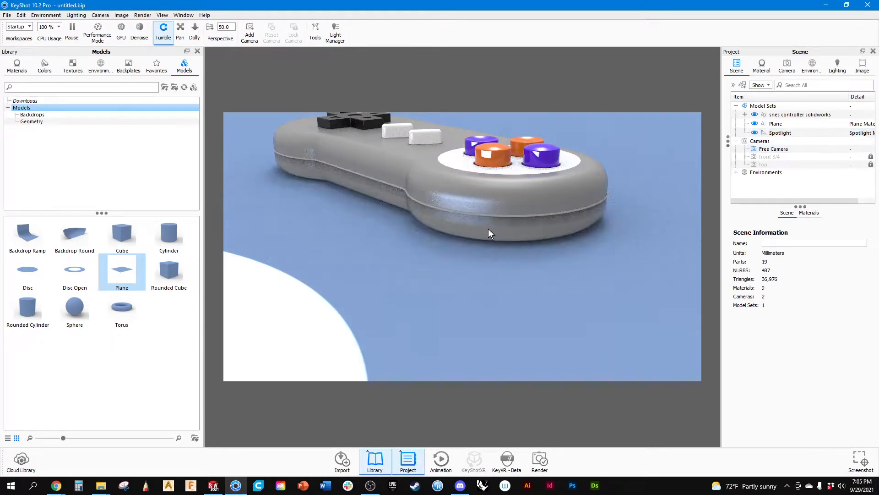
scroll(488, 228, "down", 5)
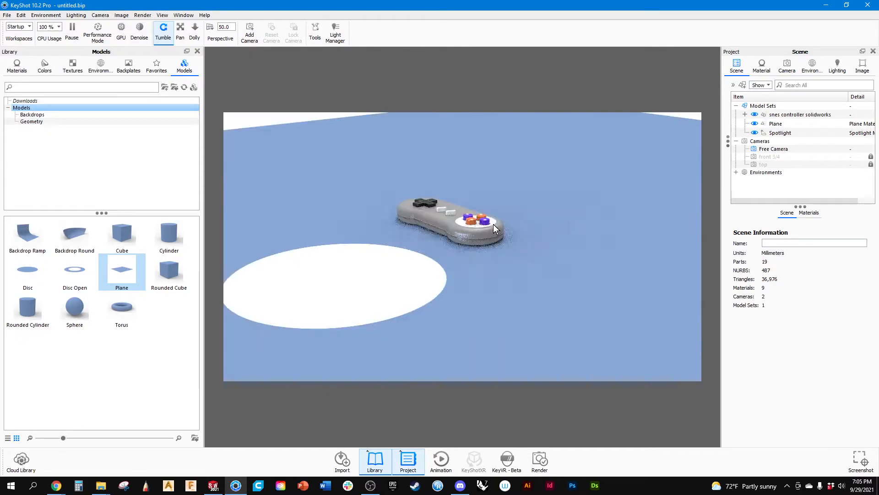
scroll(485, 236, "down", 3)
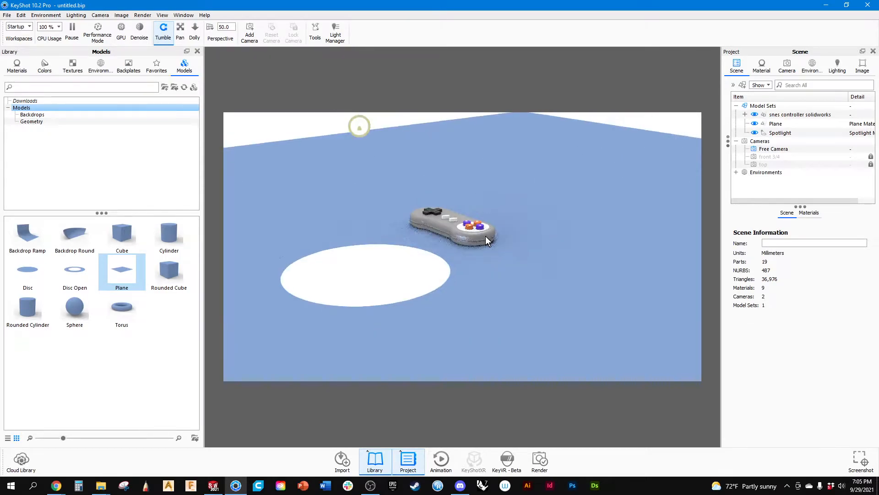
scroll(472, 240, "up", 1)
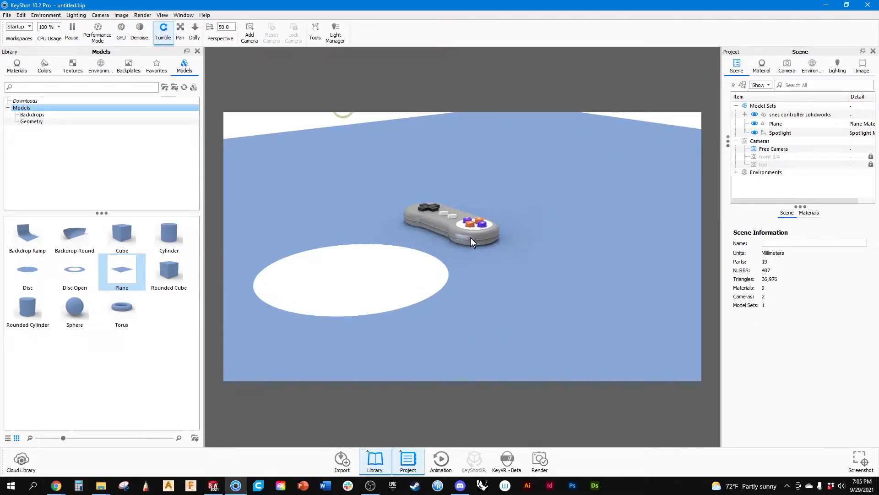
Open the spotlight's material for editing and increase its radius to 95 mm.
left_click_drag(471, 237, 496, 334)
left_click(366, 221)
double_click(366, 221)
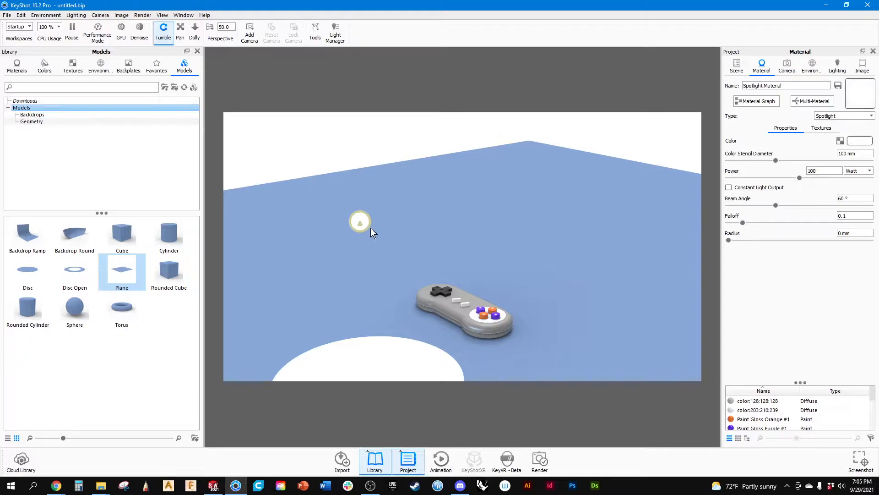
left_click_drag(370, 228, 301, 208)
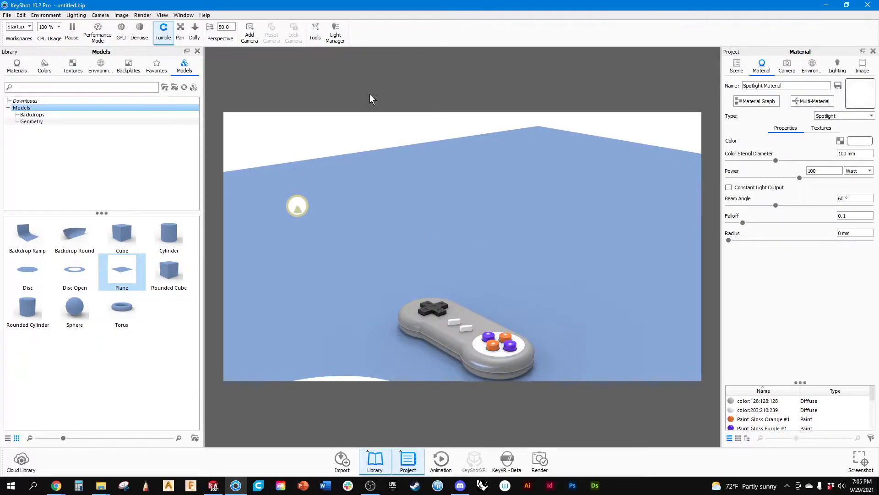
right_click(294, 204)
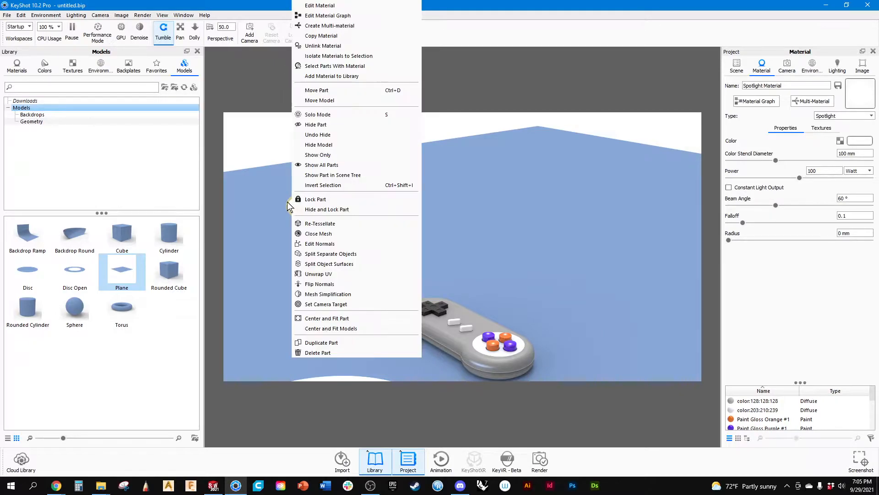
left_click(270, 86)
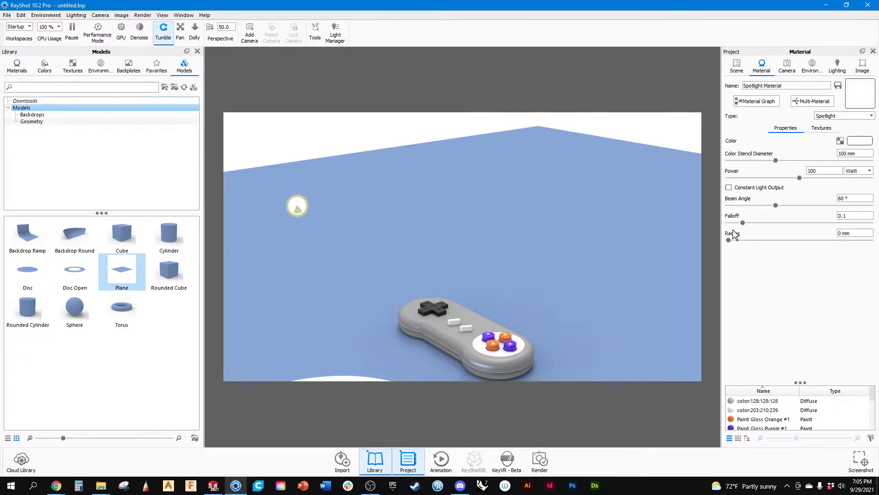
mouse_move(731, 240)
left_mouse_down()
mouse_move(742, 239)
mouse_move(733, 241)
left_mouse_up()
scroll(601, 254, "down", 4)
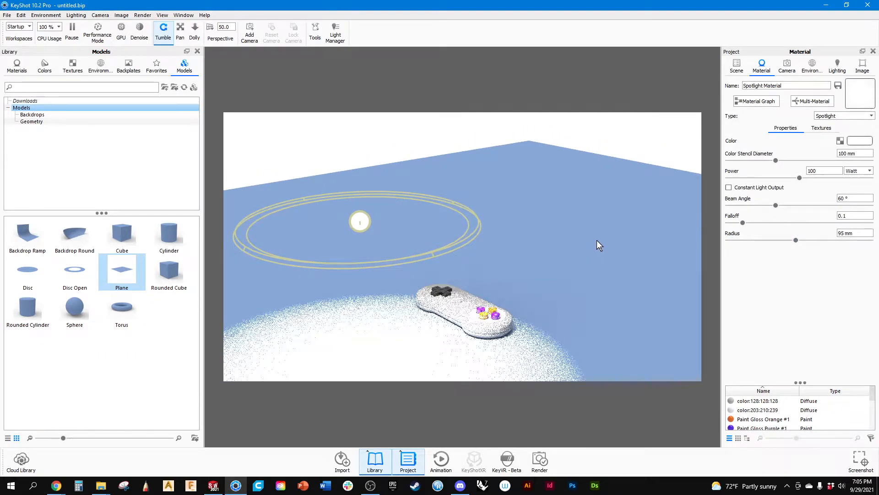
middle_click_drag(579, 236, 624, 219)
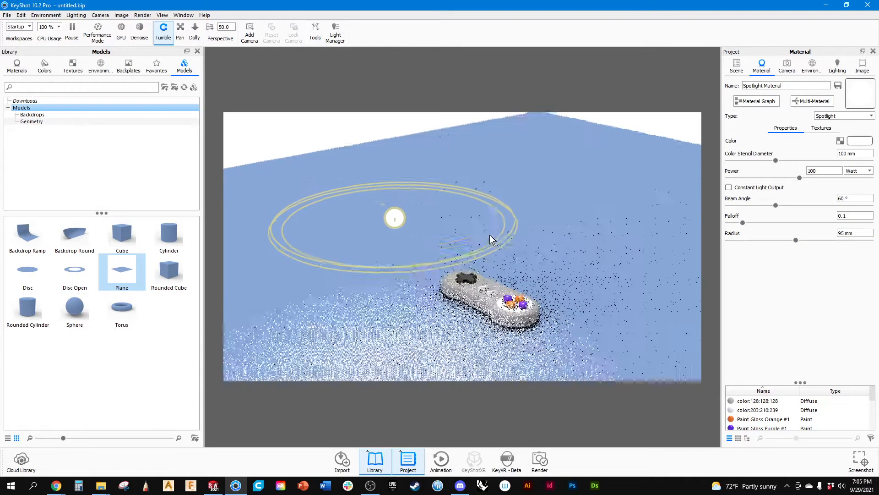
mouse_move(498, 254)
left_mouse_down()
mouse_move(501, 264)
mouse_move(503, 247)
left_mouse_up()
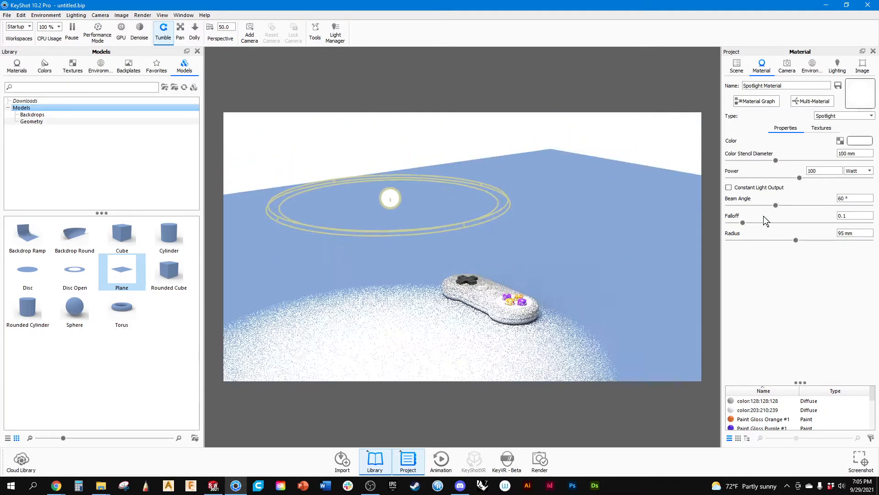
Reduce the spotlight's radius in stages to about 65.34 mm and finally 51.7 mm.
left_click_drag(797, 240, 770, 238)
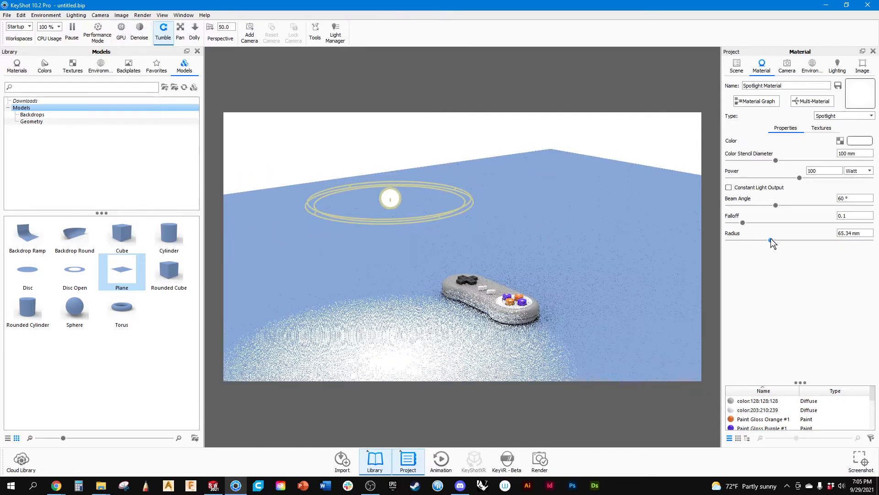
left_click_drag(599, 254, 594, 225)
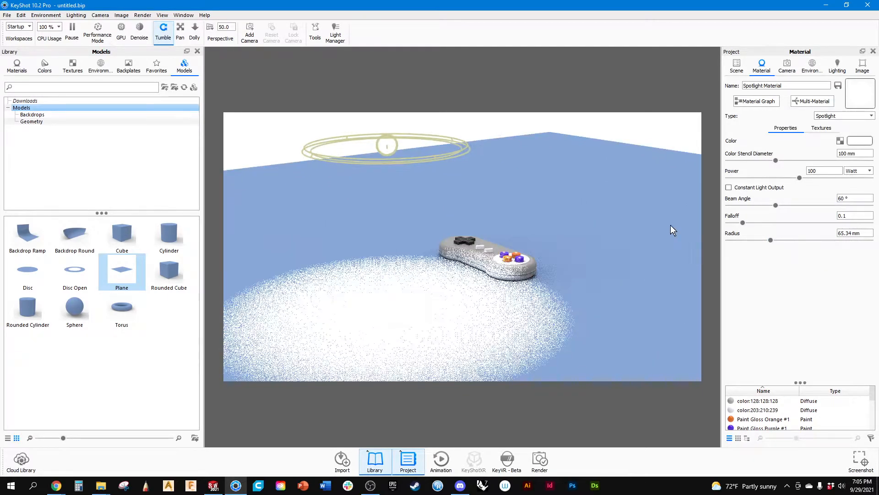
mouse_move(770, 238)
left_mouse_down()
mouse_move(752, 238)
mouse_move(761, 238)
left_mouse_up()
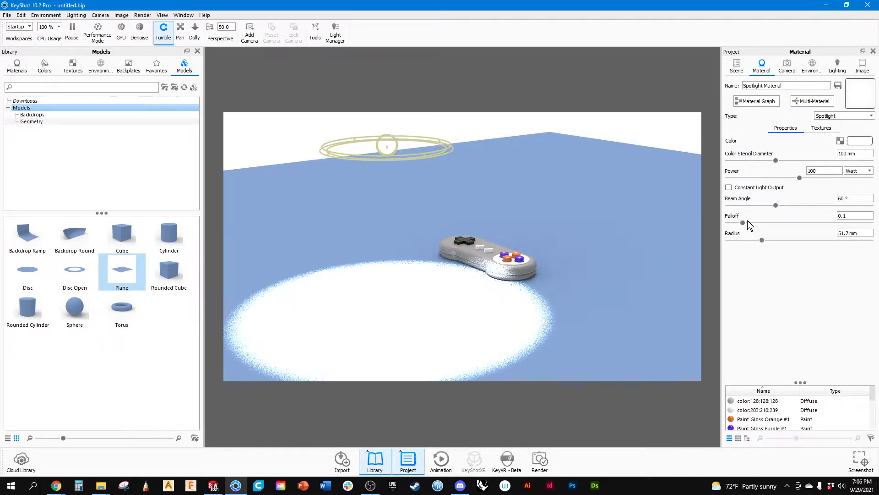
Compare the spotlight's edge softness at falloff 1 and 0, and set the falloff to 1.
left_click_drag(743, 223, 870, 223)
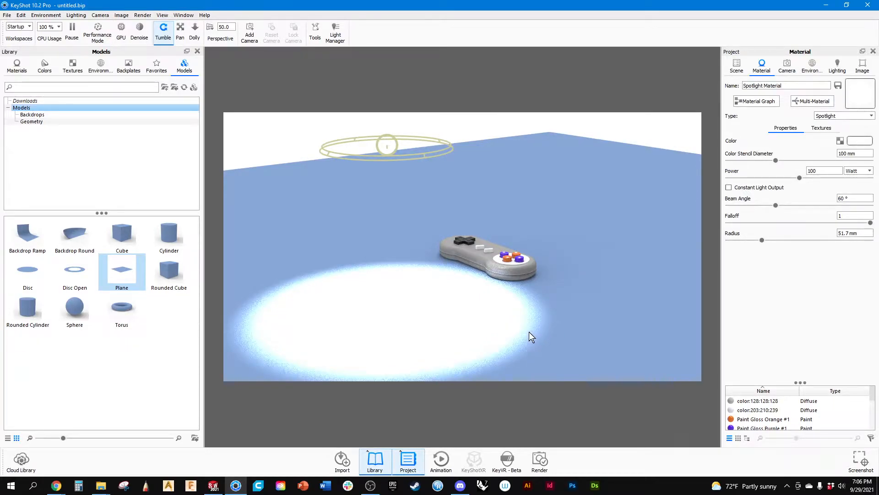
left_click_drag(870, 222, 710, 224)
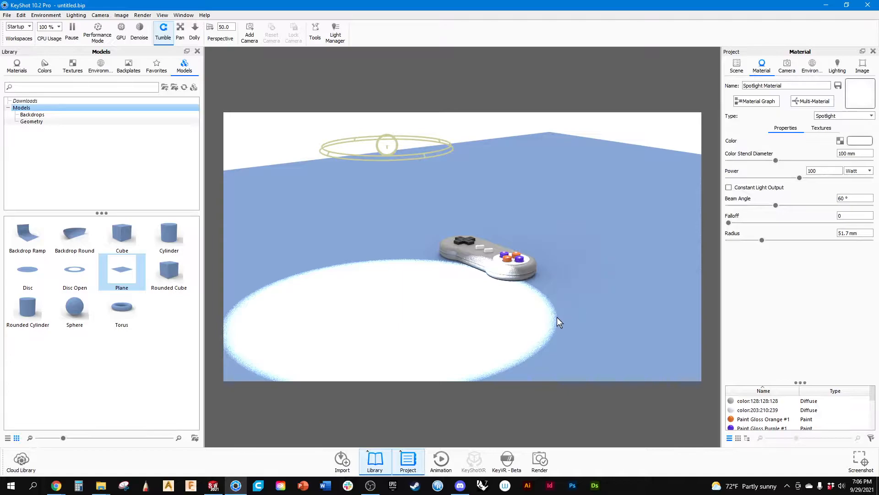
left_click(853, 215)
type("1")
key("Return")
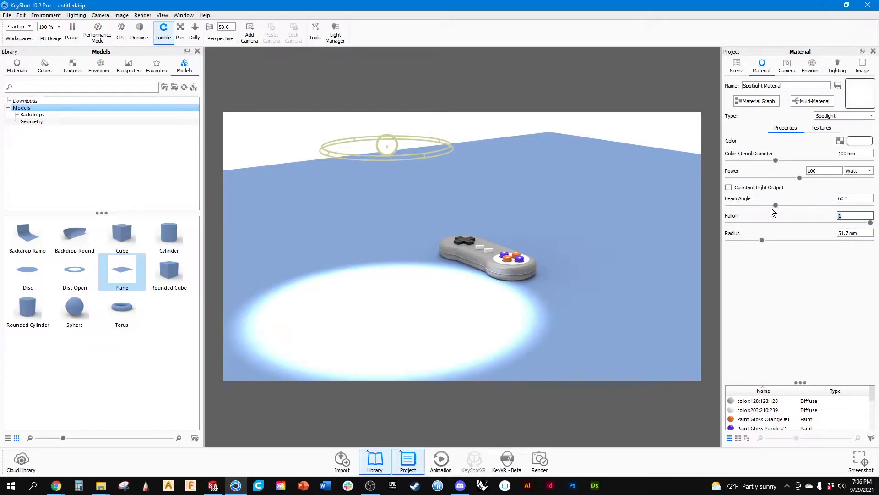
Narrow the spotlight's beam angle to about 28.98° and lower its power to 17.4 Watt.
mouse_move(775, 205)
left_mouse_down()
mouse_move(801, 206)
mouse_move(764, 207)
left_mouse_up()
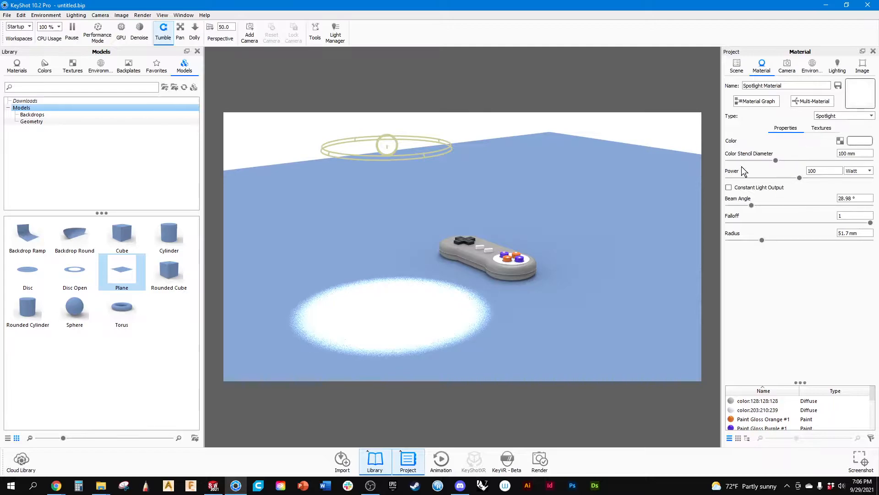
double_click(814, 170)
left_click_drag(800, 178, 743, 180)
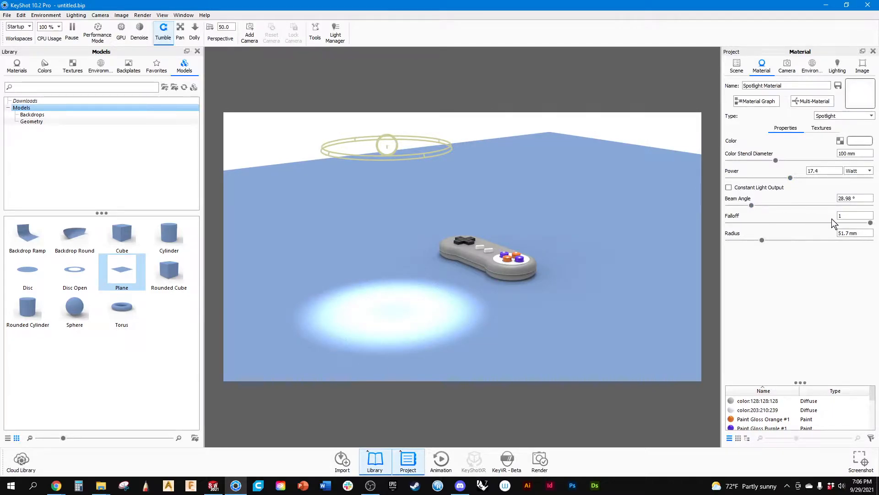
Set the spotlight's falloff to 0 and its power to 2000 Lumen.
left_click_drag(870, 223, 728, 223)
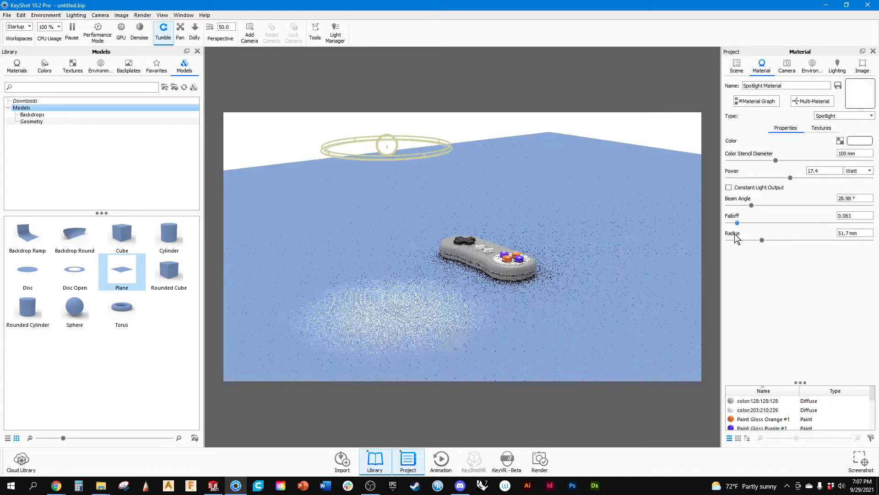
left_click(850, 171)
left_click(856, 183)
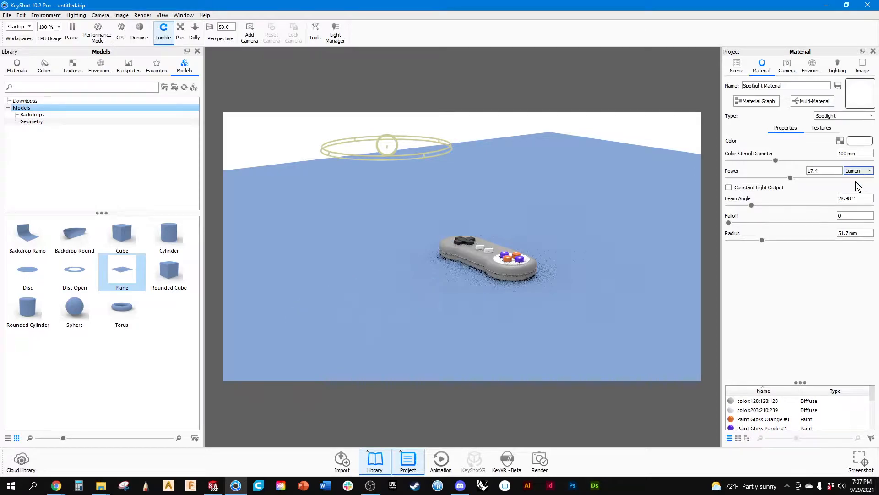
left_click(817, 171)
left_click_drag(818, 171, 789, 174)
type("2000")
key("Return")
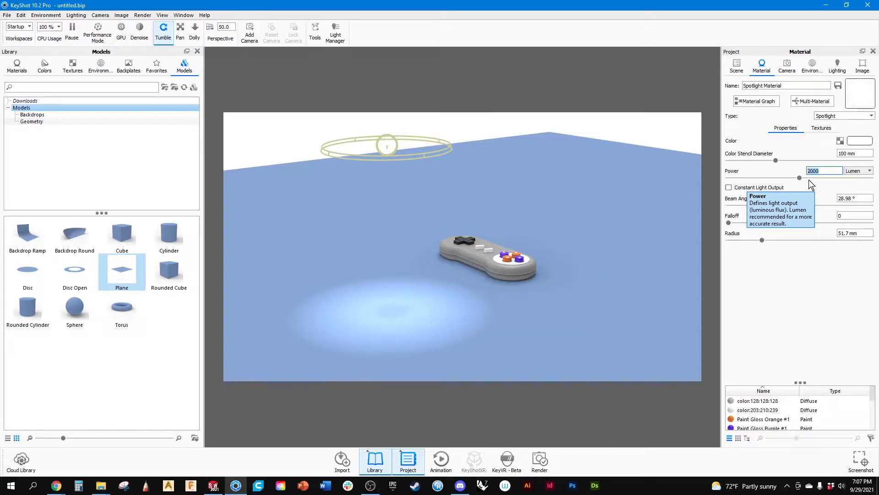
Raise the spotlight's power to 4000 Lumen and set its falloff to 1.
left_click_drag(800, 177, 873, 195)
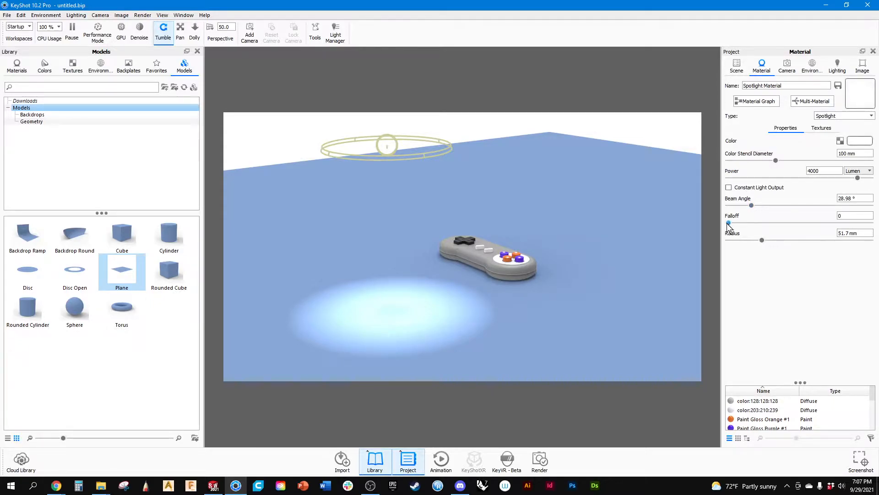
left_click_drag(728, 224, 870, 223)
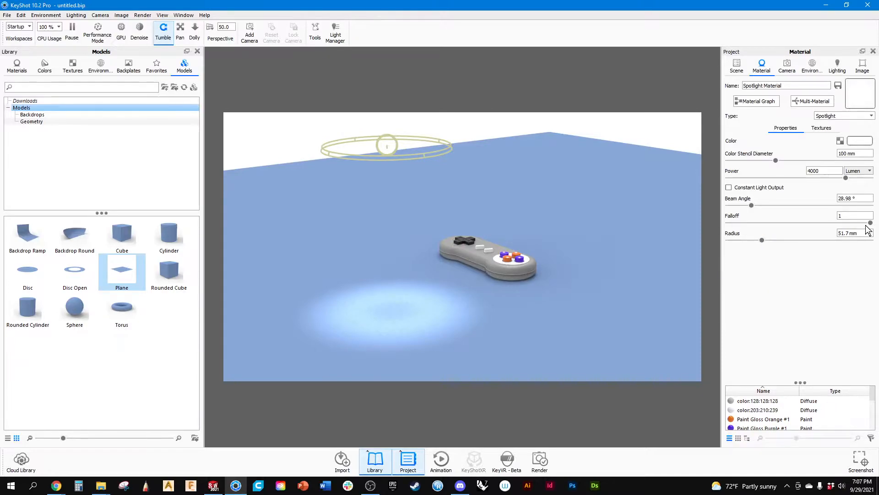
Compare the spotlight's edge softness at falloff 0 and 0.974, and set the falloff to about 0.652.
left_click_drag(870, 224, 712, 237)
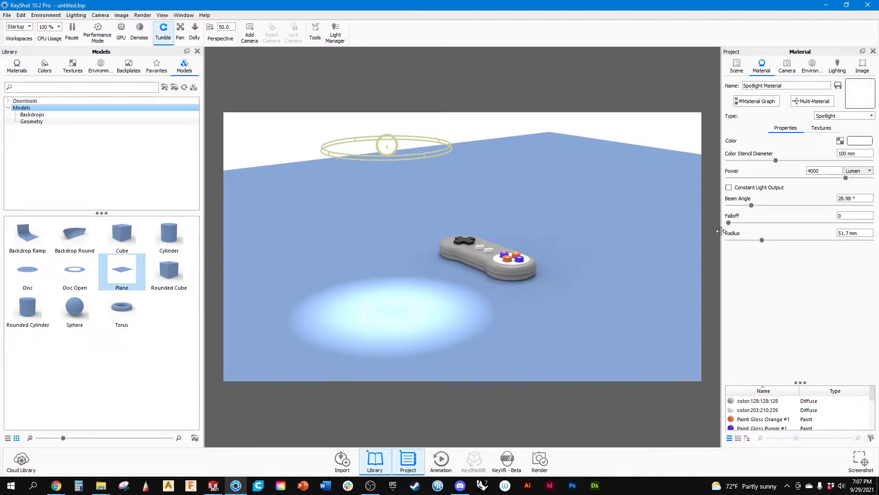
left_click_drag(729, 224, 868, 226)
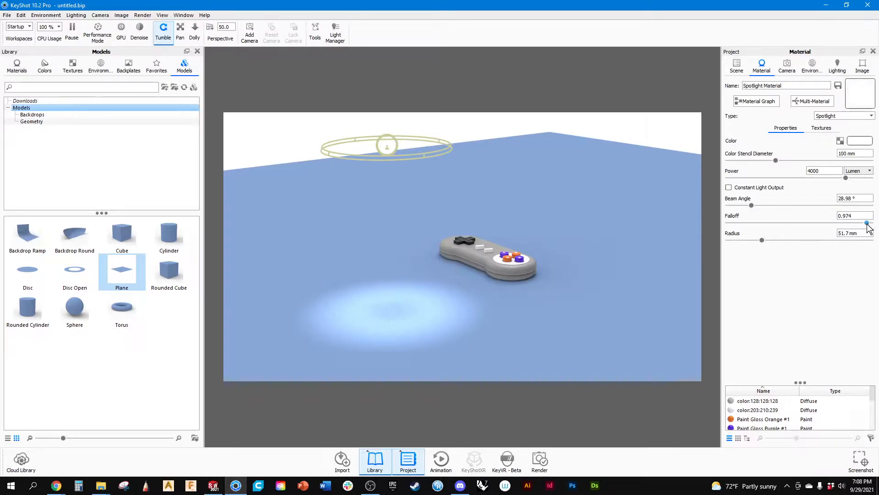
left_click_drag(867, 223, 821, 224)
left_click_drag(364, 149, 370, 163)
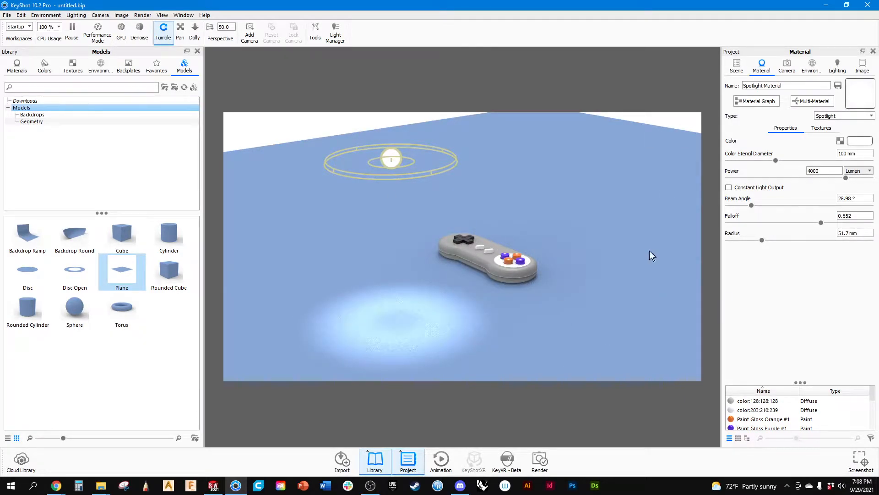
Set the spotlight's radius to about 61.82 mm, its falloff to 0.623 and its beam angle to 36°.
mouse_move(763, 238)
left_mouse_down()
mouse_move(793, 241)
mouse_move(769, 247)
left_mouse_up()
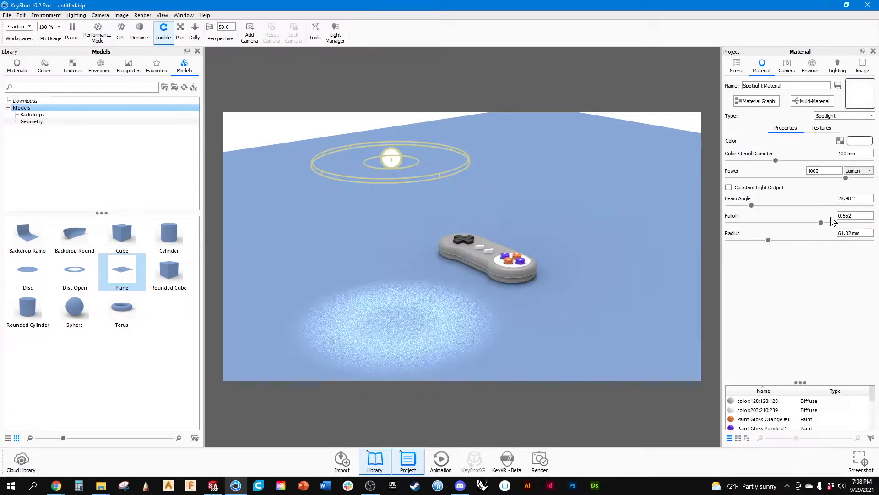
mouse_move(821, 222)
left_mouse_down()
mouse_move(780, 236)
mouse_move(817, 232)
left_mouse_up()
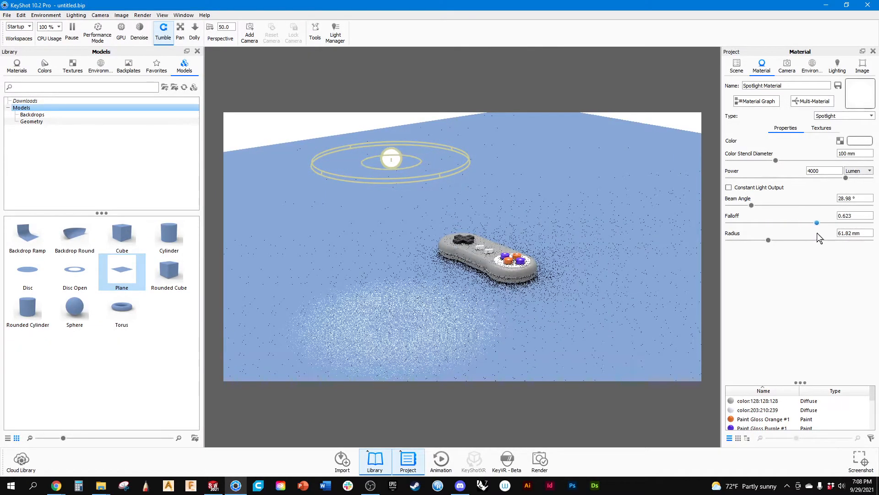
left_click_drag(751, 207, 757, 205)
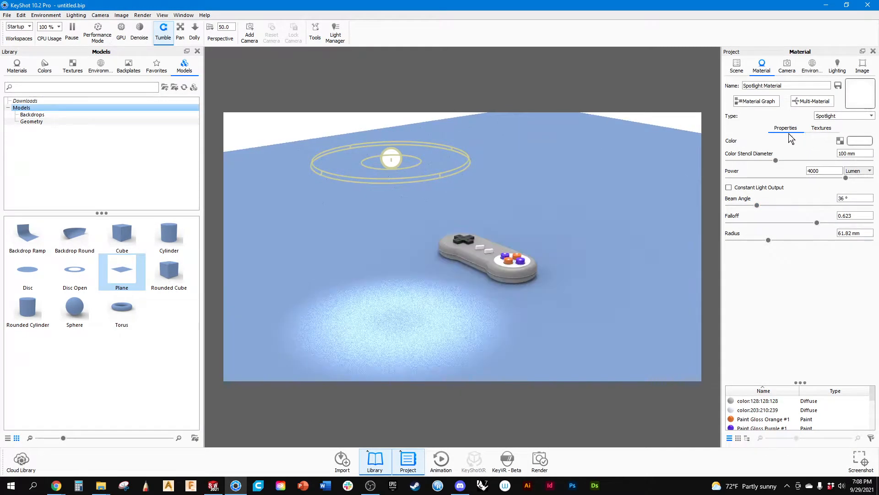
left_click(838, 116)
left_click(836, 117)
left_click_drag(659, 117, 579, 156)
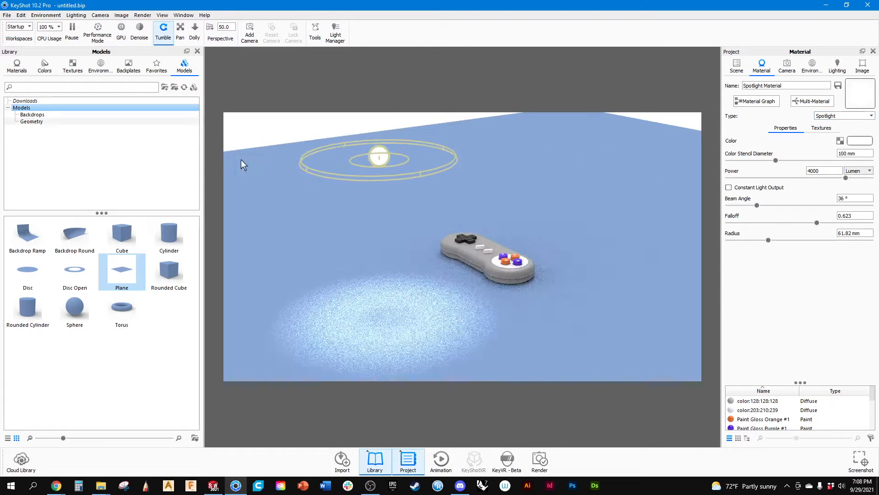
right_click(387, 163)
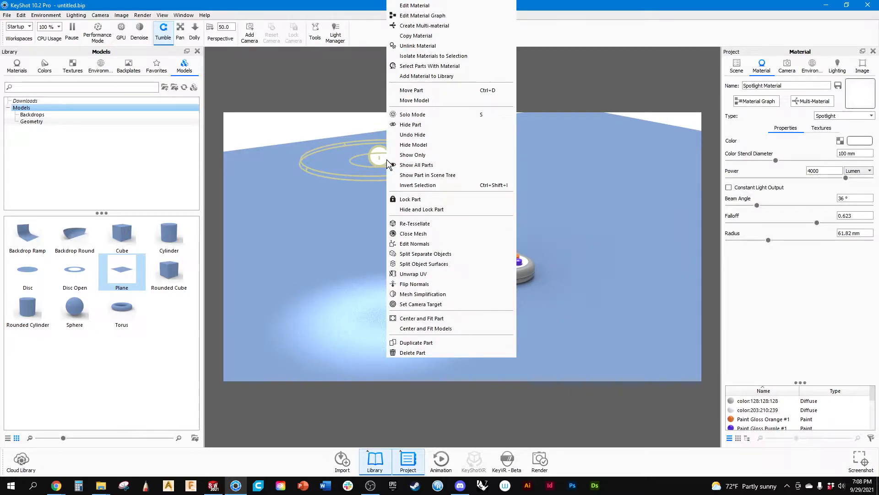
left_click(691, 25)
Select the spotlight in the scene and widen its beam with its viewport handles to about 97.565°, with radius 65.36 mm and falloff 0.604.
left_click(737, 66)
left_click(779, 133)
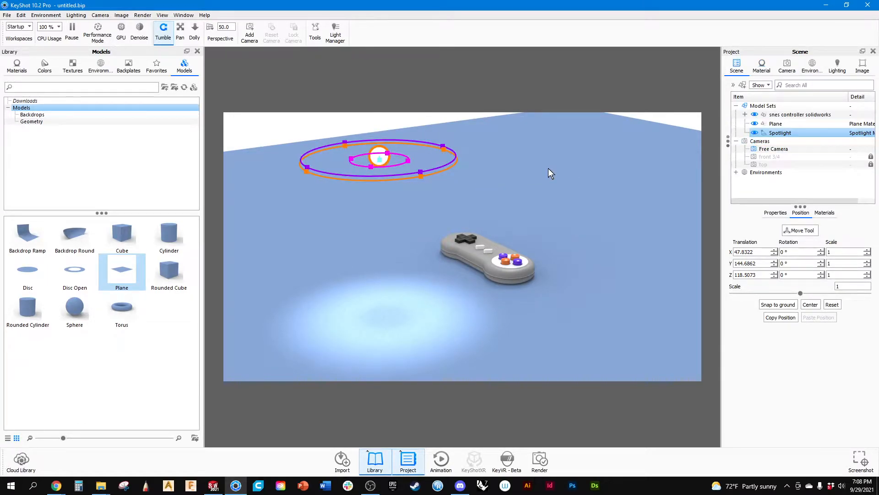
left_click_drag(419, 178, 410, 161)
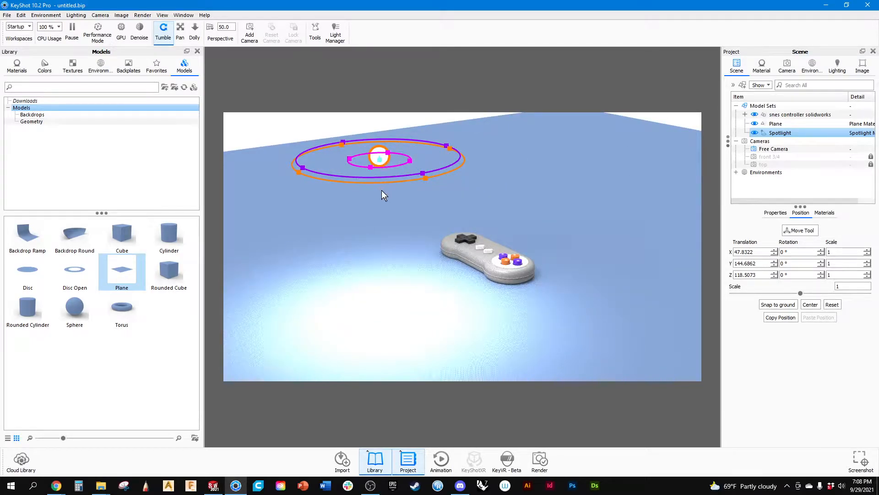
left_click_drag(432, 184, 353, 224)
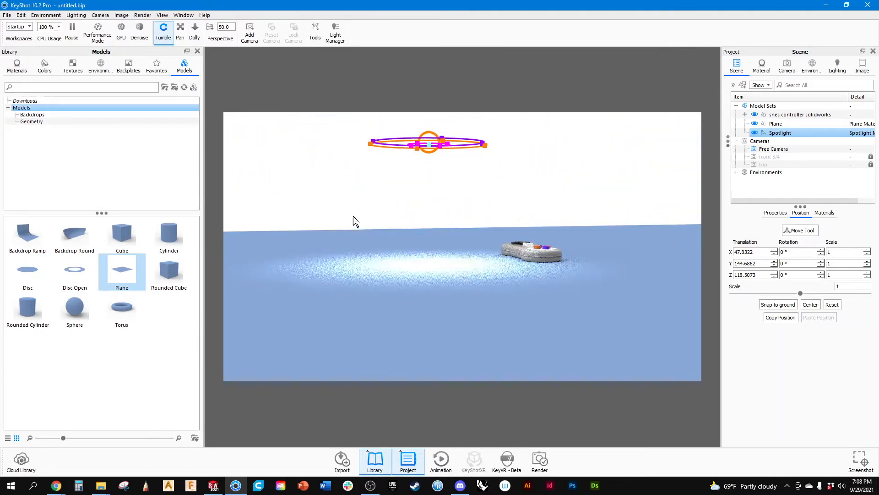
left_click_drag(419, 146, 413, 266)
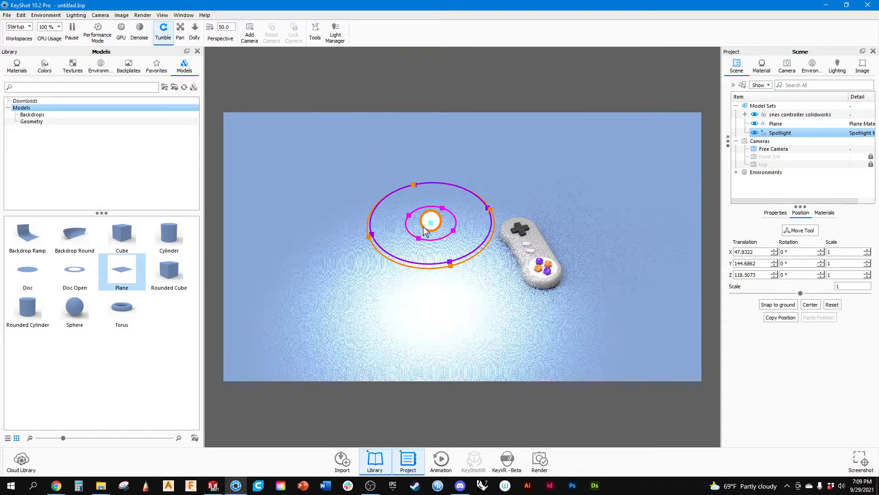
Tilt the spotlight about 50.3° around X toward the controller with the Move tool, then try a Z rotation and undo it.
left_click(800, 230)
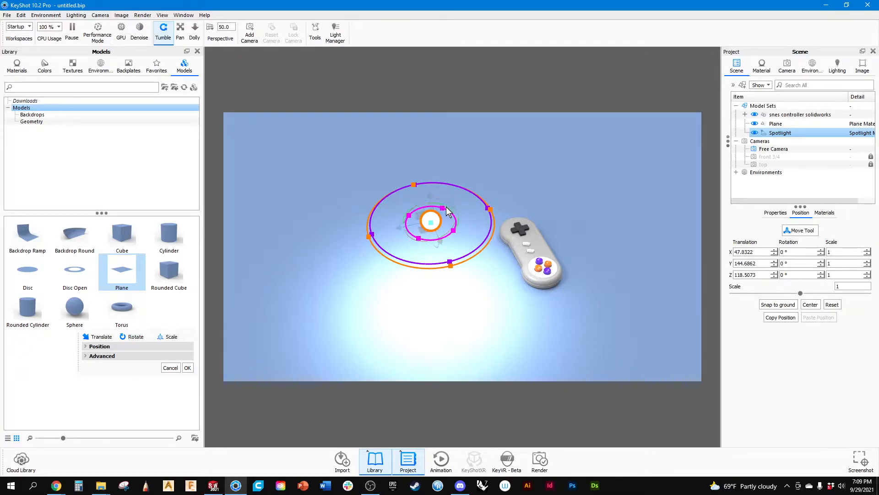
left_click_drag(448, 203, 426, 207)
left_click_drag(511, 273, 477, 202)
left_click_drag(466, 164, 455, 192)
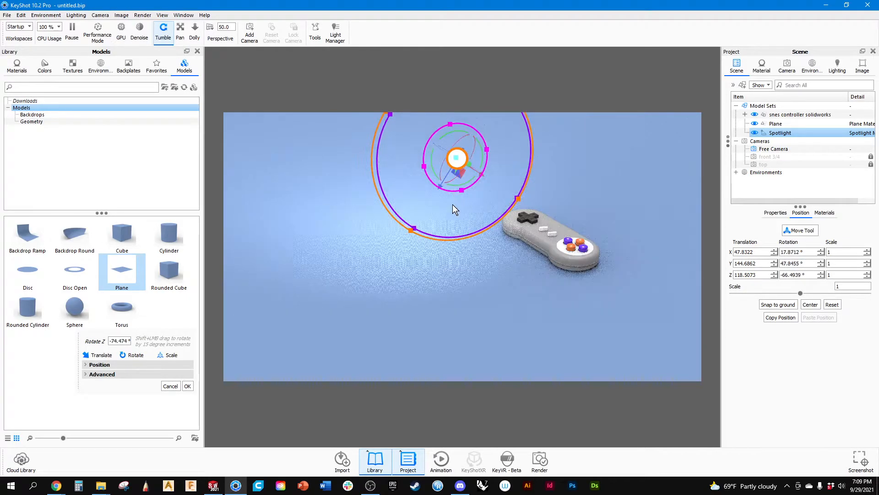
key("ctrl+z")
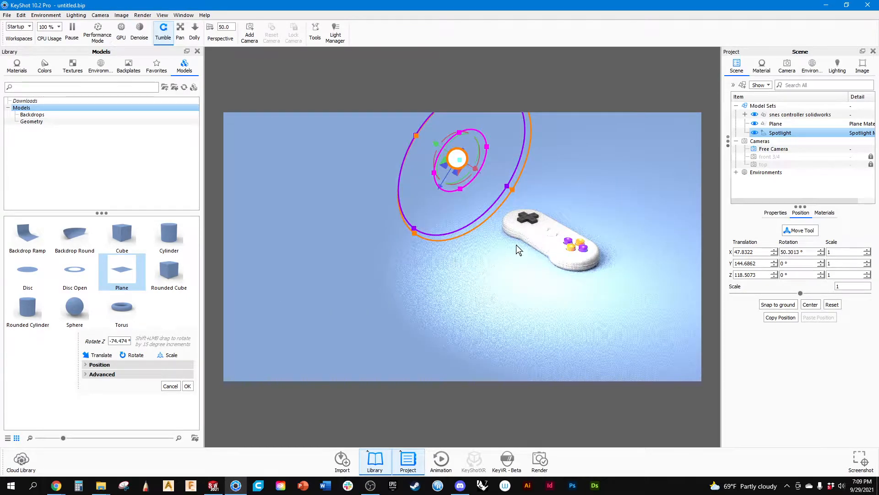
Unlock the top camera and, from its view, shift the spotlight about 1.098 mm along its Y axis.
left_click(792, 68)
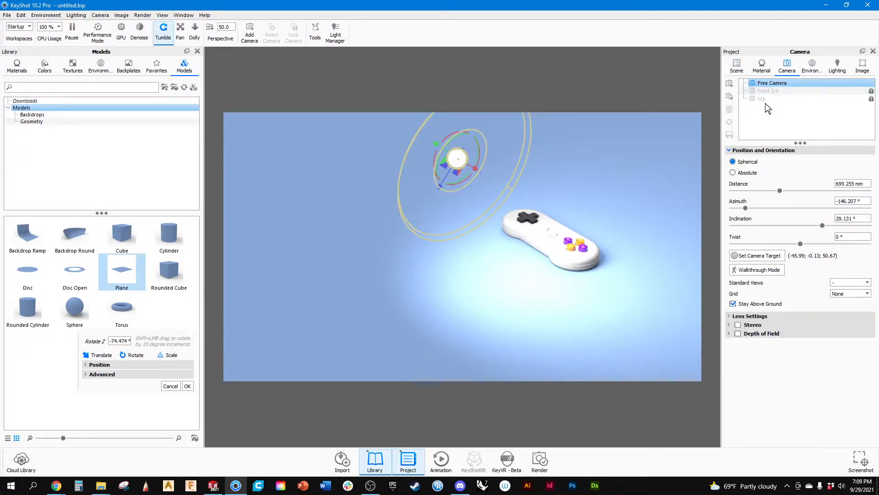
left_click(762, 99)
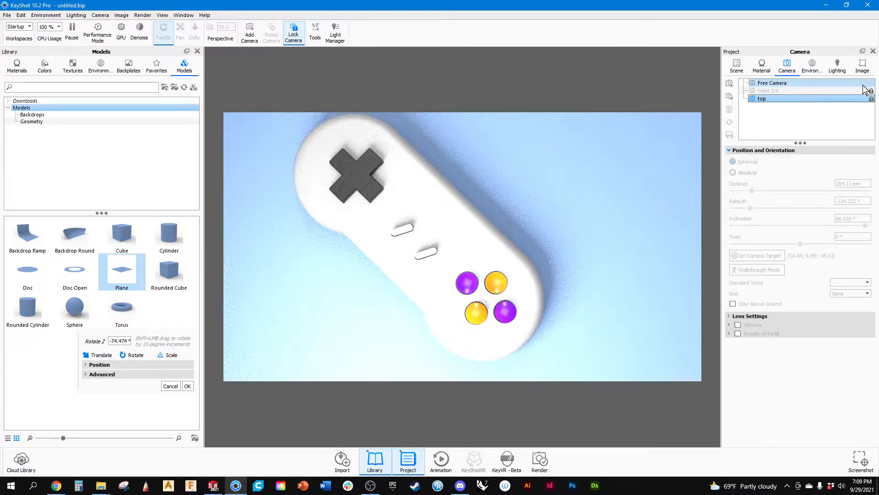
left_click(872, 98)
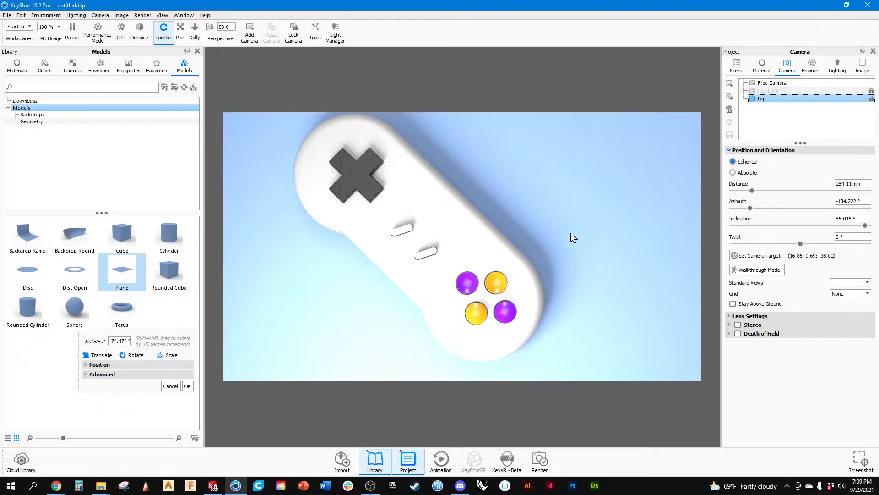
scroll(568, 234, "down", 10)
scroll(422, 312, "up", 1)
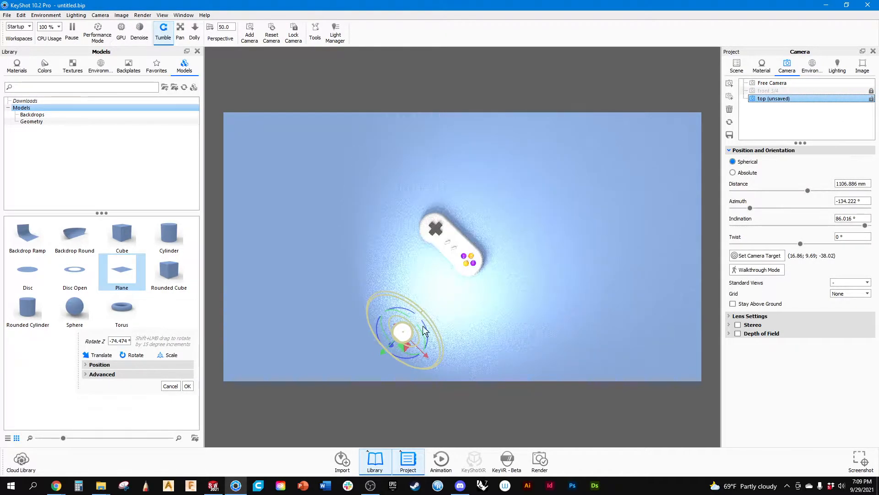
left_click_drag(424, 355, 385, 357)
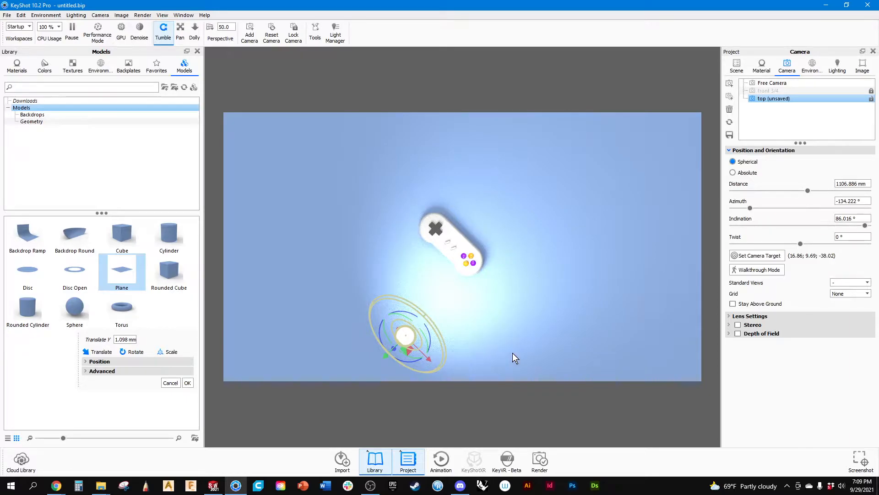
left_click_drag(471, 378, 471, 345)
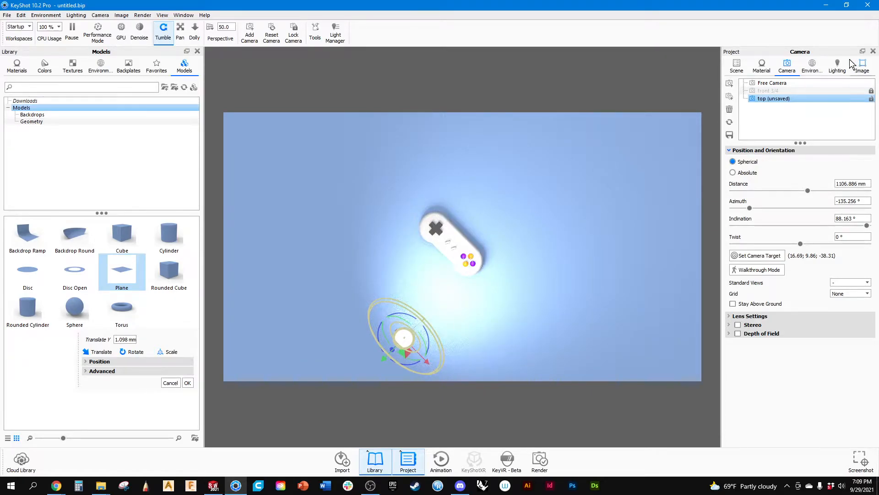
Return to the free camera and translate the spotlight to about -22.892 mm along Y and -3.926 mm along X.
left_click(770, 84)
left_click_drag(471, 337, 463, 261)
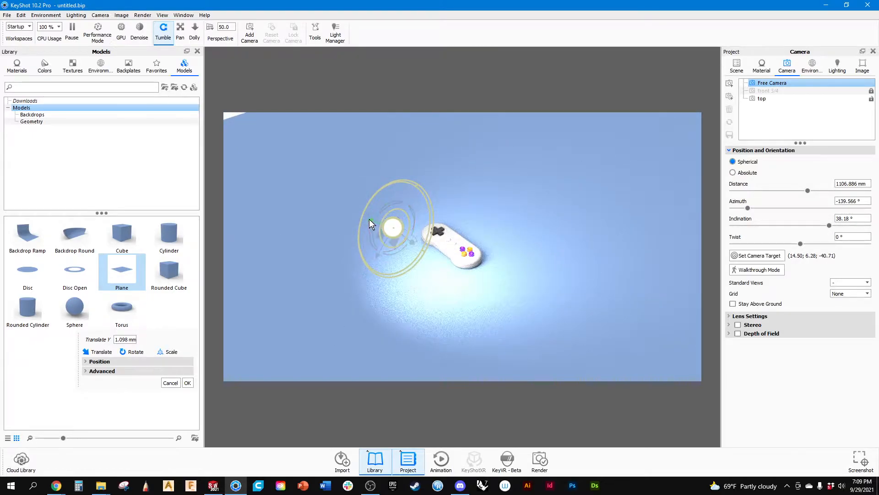
left_click_drag(370, 221, 385, 231)
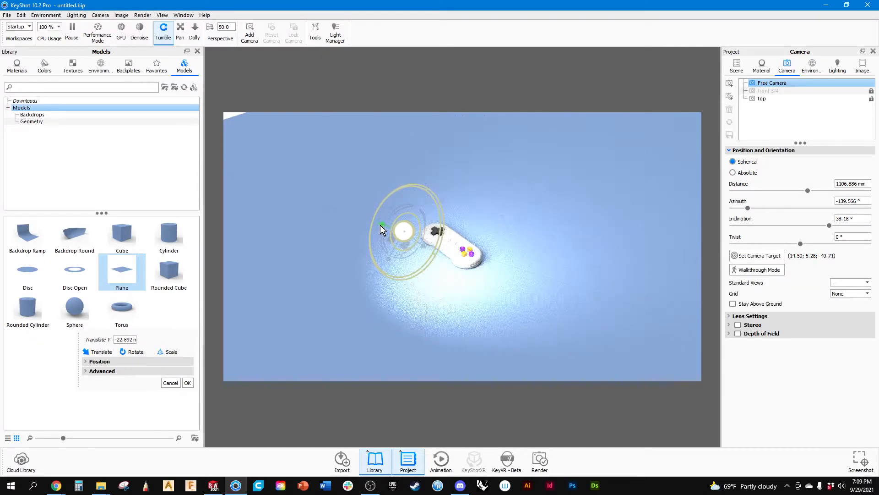
left_click_drag(506, 304, 453, 317)
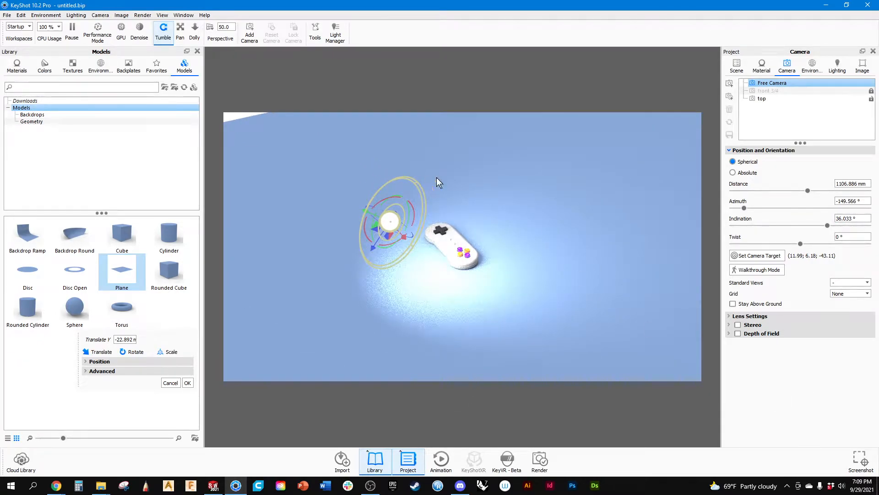
left_click(737, 65)
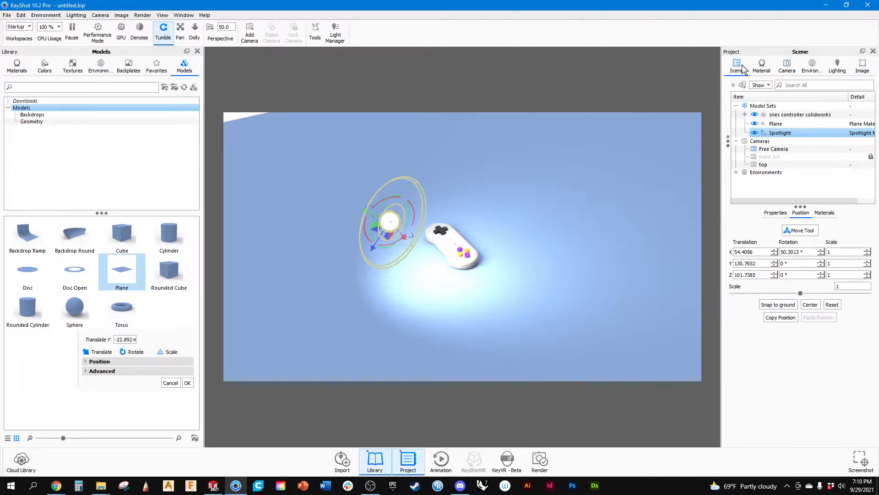
left_click(780, 133)
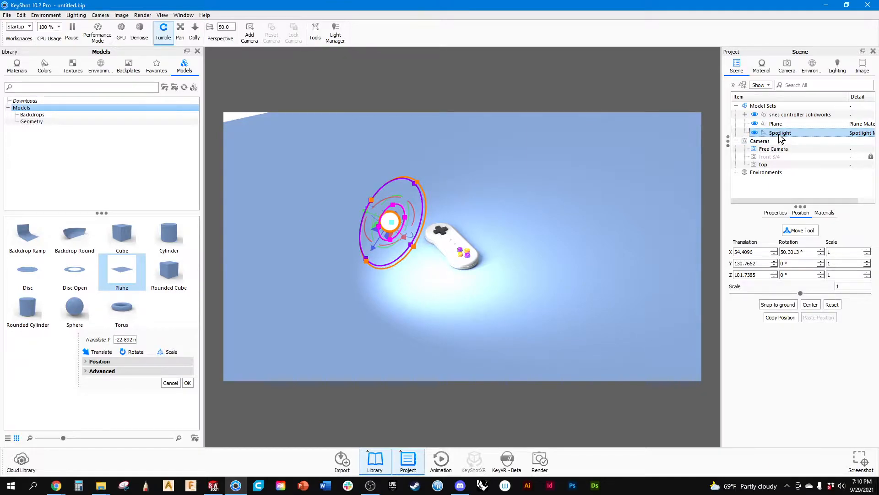
right_click(780, 138)
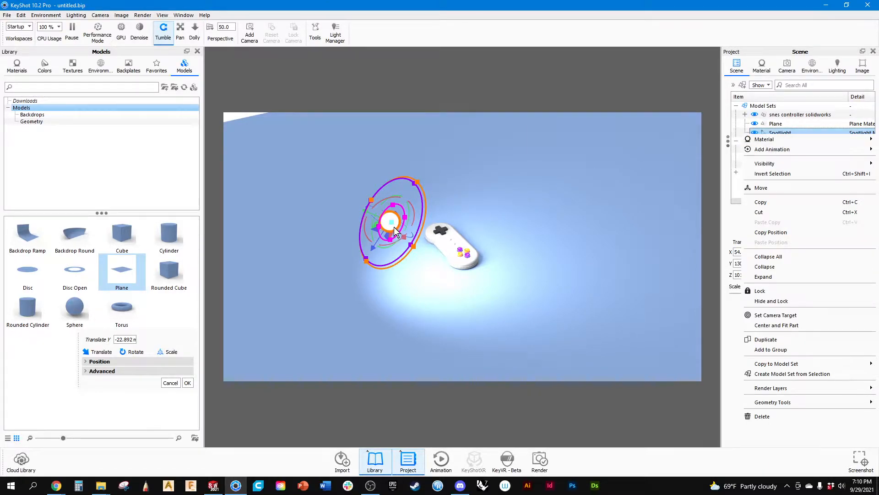
left_click_drag(396, 227, 394, 227)
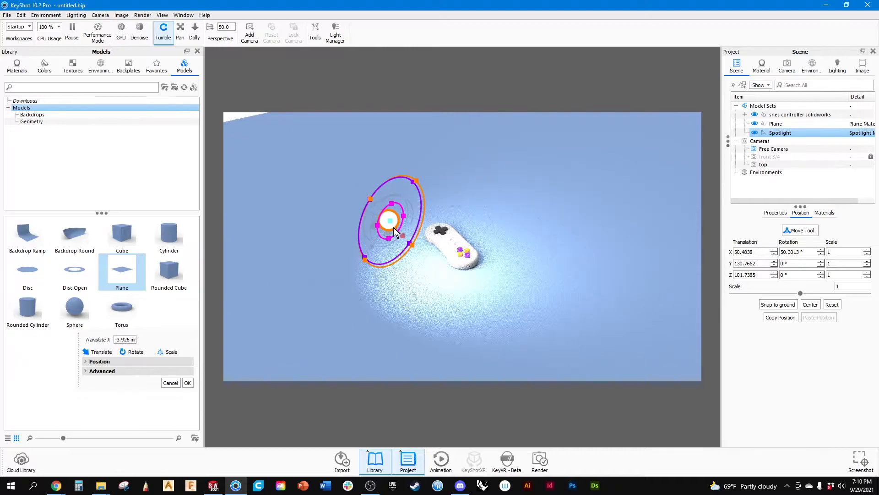
Open the spotlight's material and rename it as Key.
right_click(780, 133)
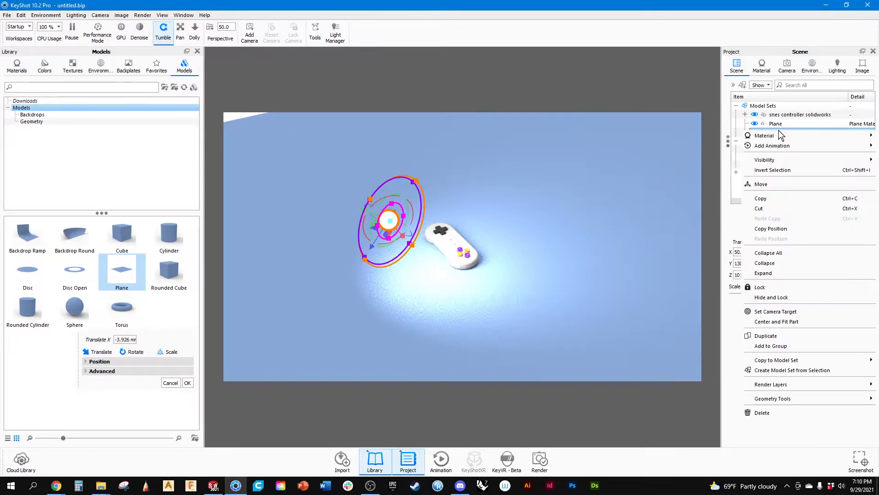
left_click(808, 23)
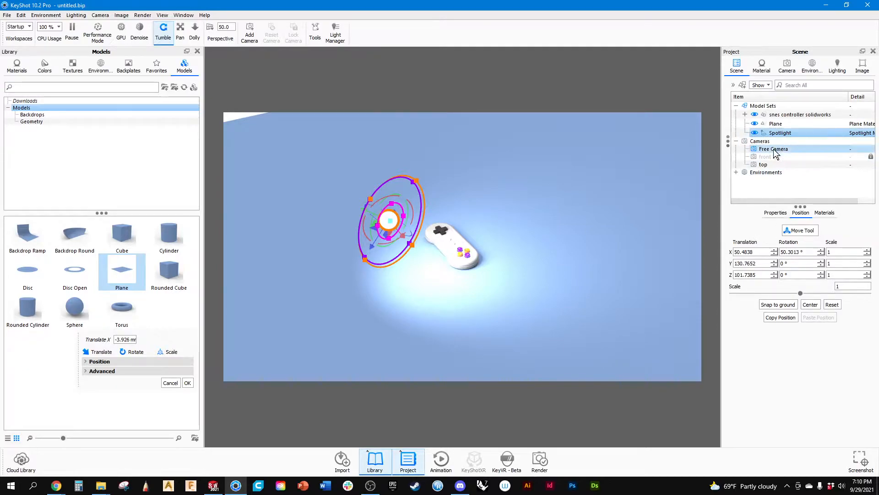
double_click(777, 135)
left_click_drag(784, 86, 716, 84)
left_click(785, 86)
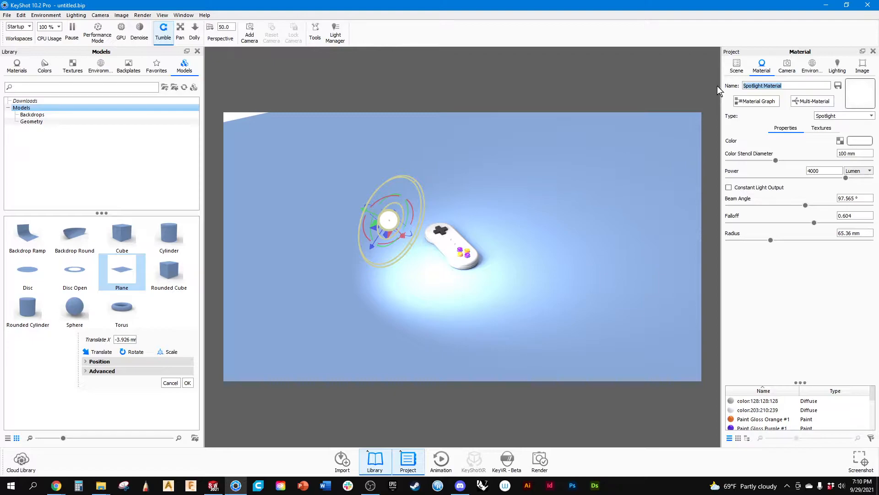
type("Key")
key("Return")
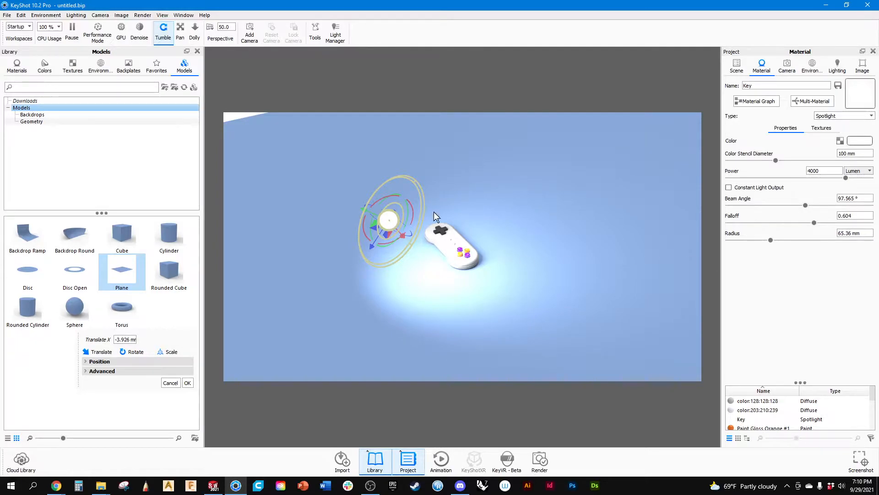
Duplicate the Key spotlight within the scene's model sets and accept the scene hierarchy change.
left_click(736, 66)
left_click(778, 132)
left_click(773, 134)
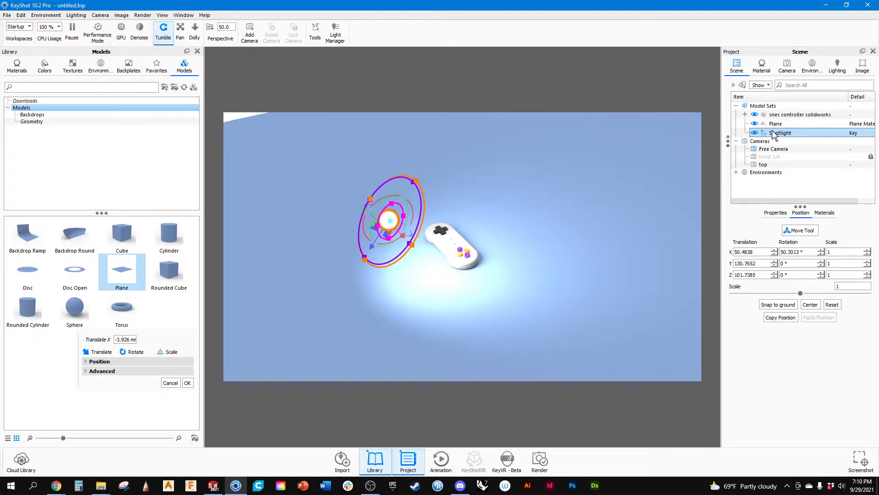
key("ctrl+v")
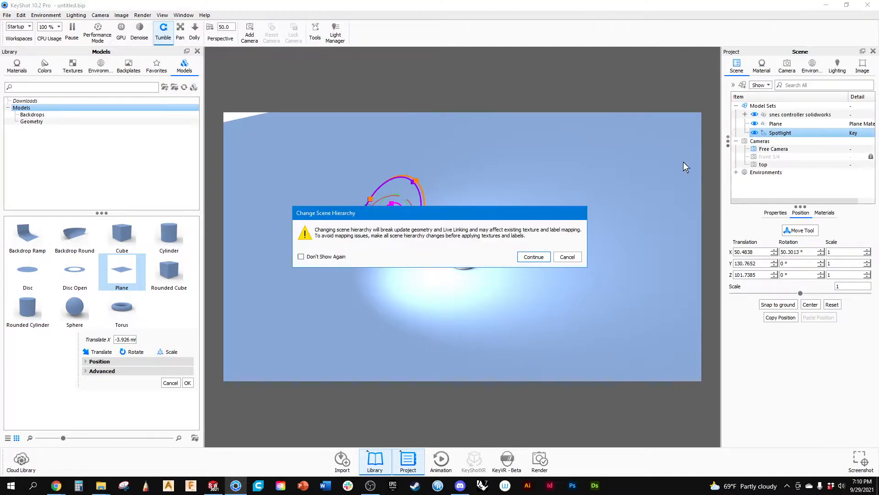
left_click(531, 257)
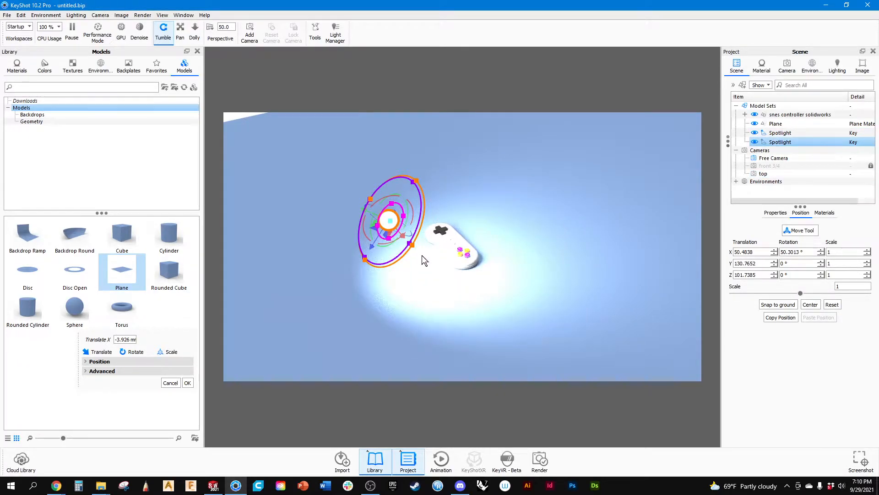
From the top camera, translate one of the two overlapping spotlights about 101.8 mm along X, then about 23.039 mm along X and 3.023 mm along Y.
left_click_drag(506, 204, 512, 233)
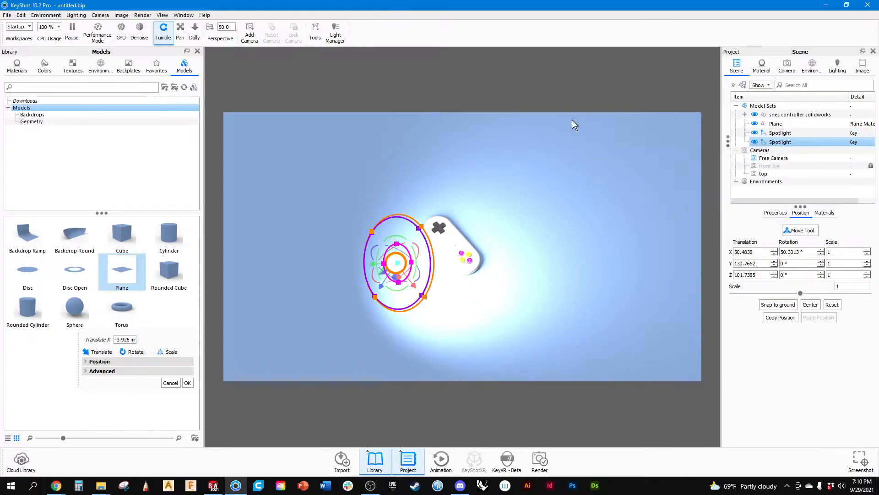
left_click(787, 68)
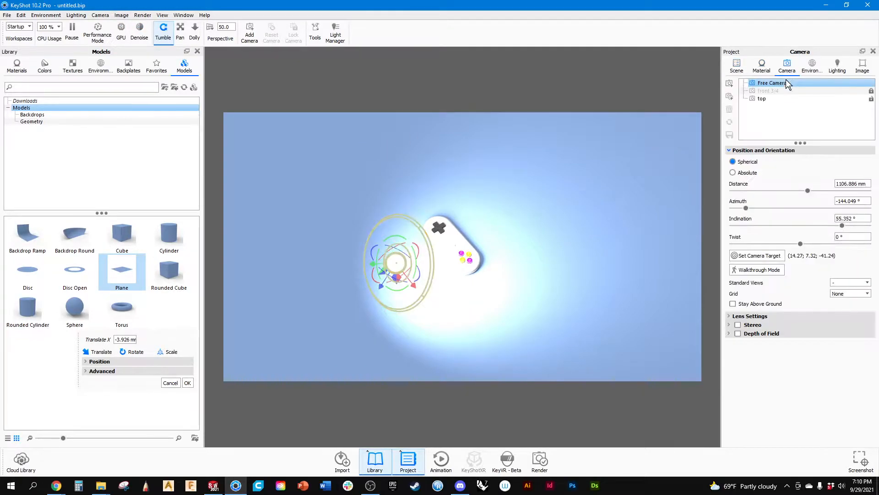
left_click(766, 98)
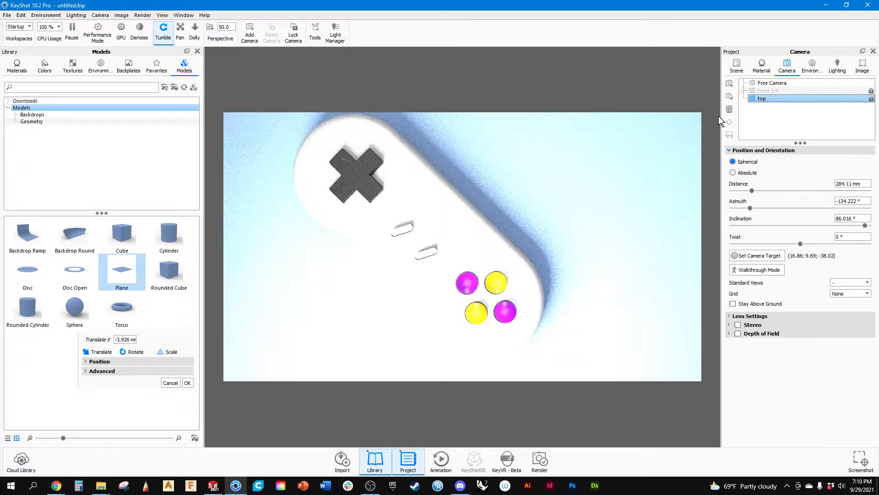
scroll(443, 247, "down", 10)
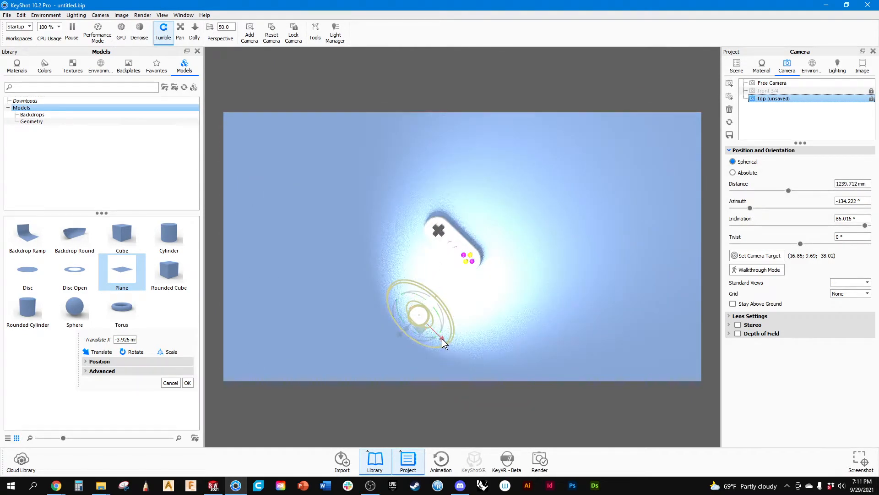
left_click_drag(443, 340, 515, 355)
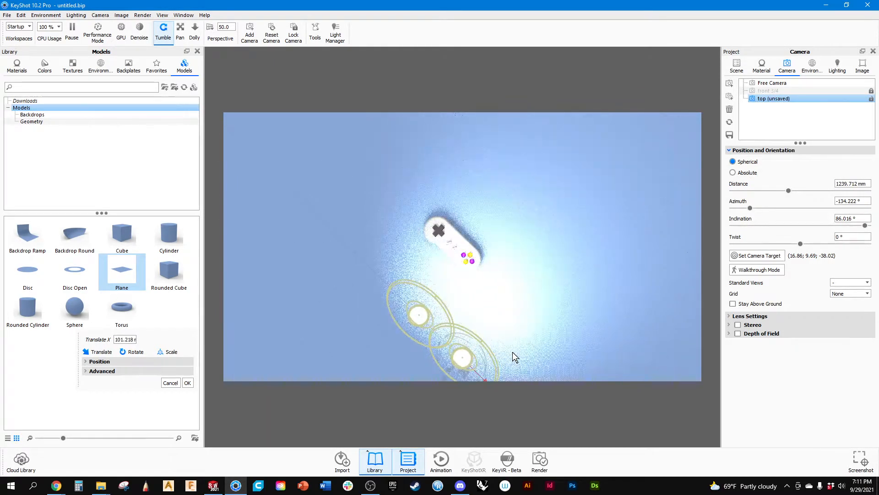
middle_click_drag(521, 303, 514, 267)
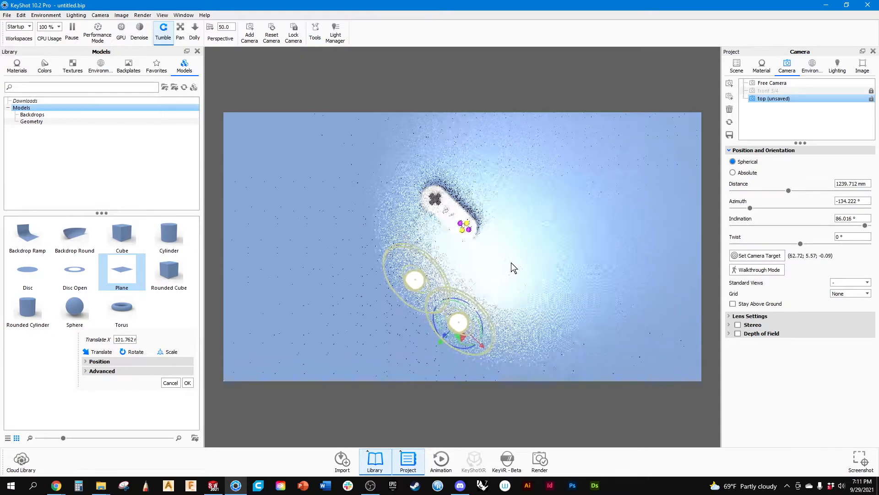
left_click_drag(441, 341, 530, 290)
Aim the moved spotlight at the controller by rotating it about -61.027° around Z, -5.343° around Y and 6.895° around X.
scroll(547, 288, "up", 5)
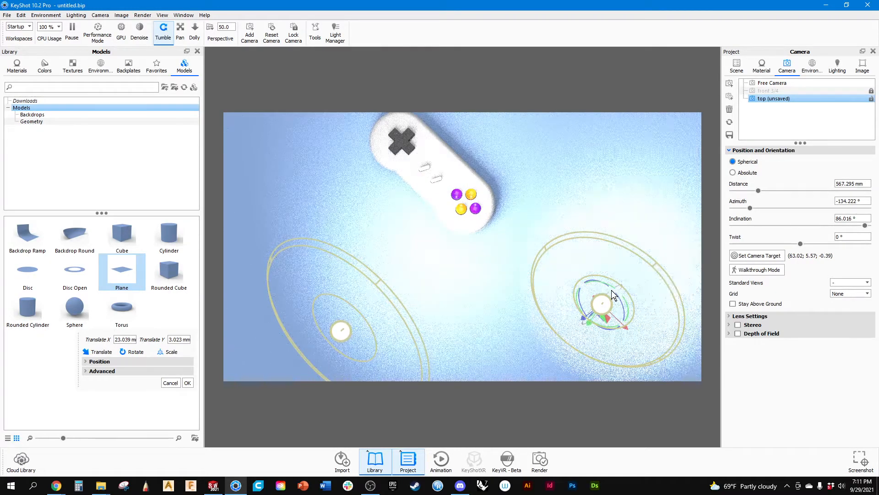
left_click_drag(579, 308, 598, 320)
left_click_drag(600, 290, 609, 329)
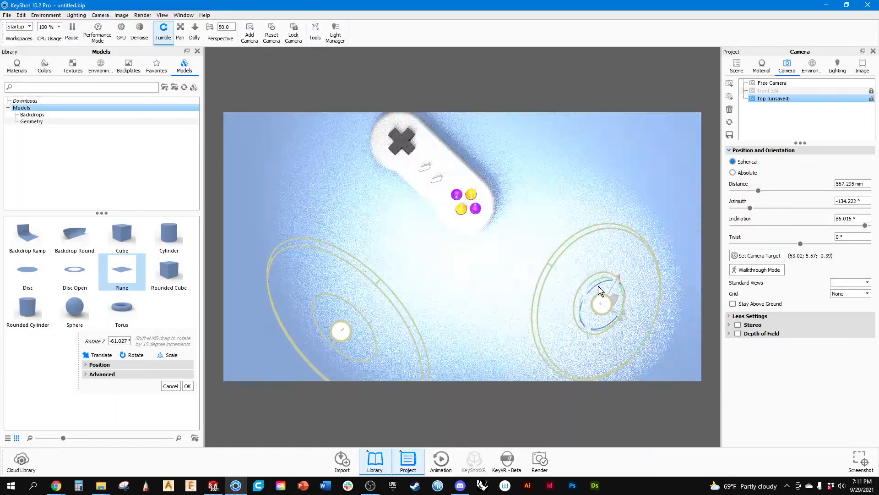
left_click_drag(586, 295, 583, 304)
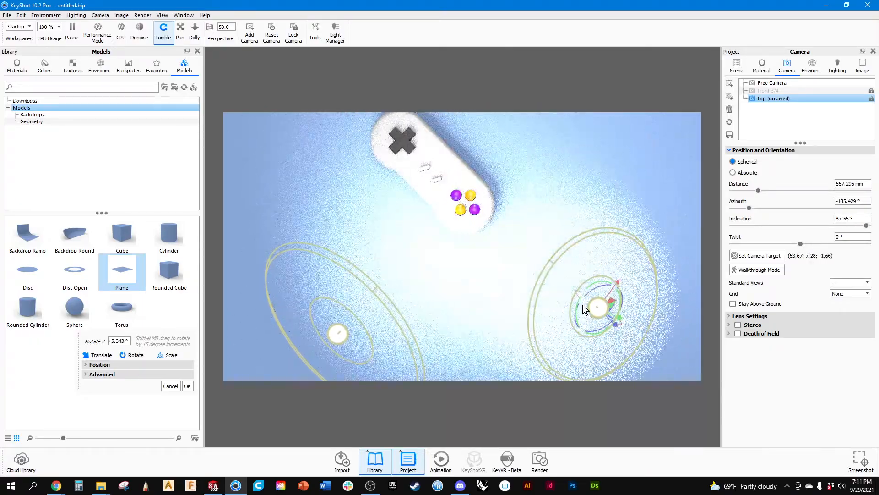
scroll(583, 304, "up", 3)
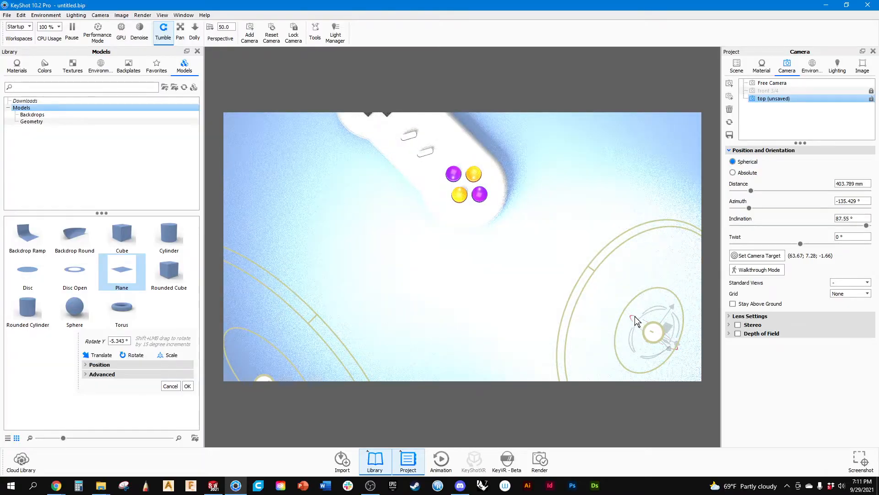
mouse_move(636, 321)
left_mouse_down()
mouse_move(647, 329)
mouse_move(639, 320)
left_mouse_up()
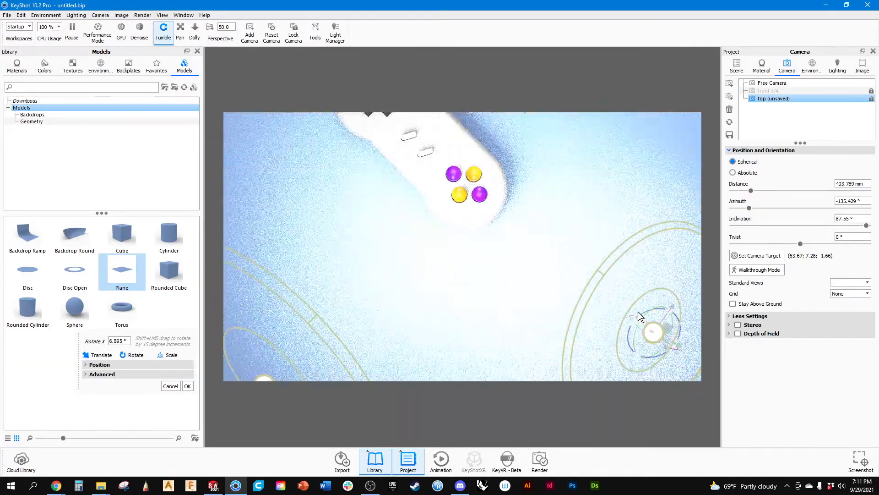
Translate the moved spotlight about 21.733 mm along X and rotate it about 4.985° around X.
scroll(631, 301, "down", 3)
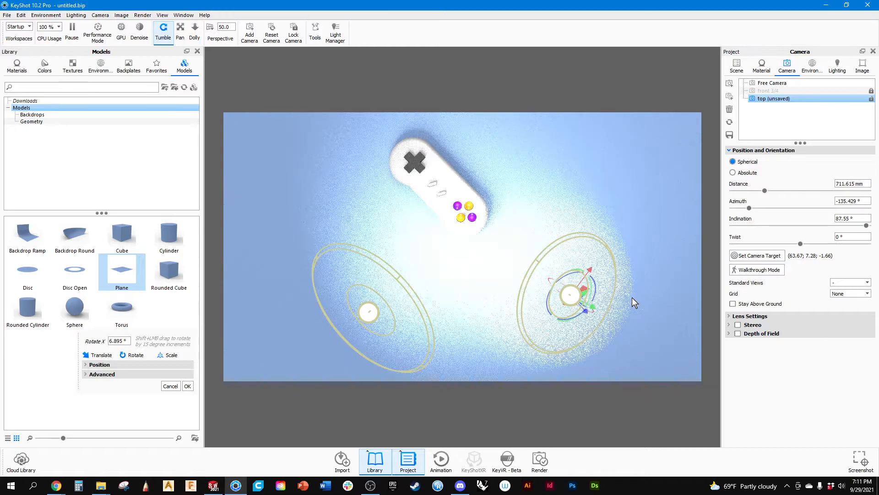
scroll(624, 293, "down", 3)
left_click_drag(581, 269, 586, 251)
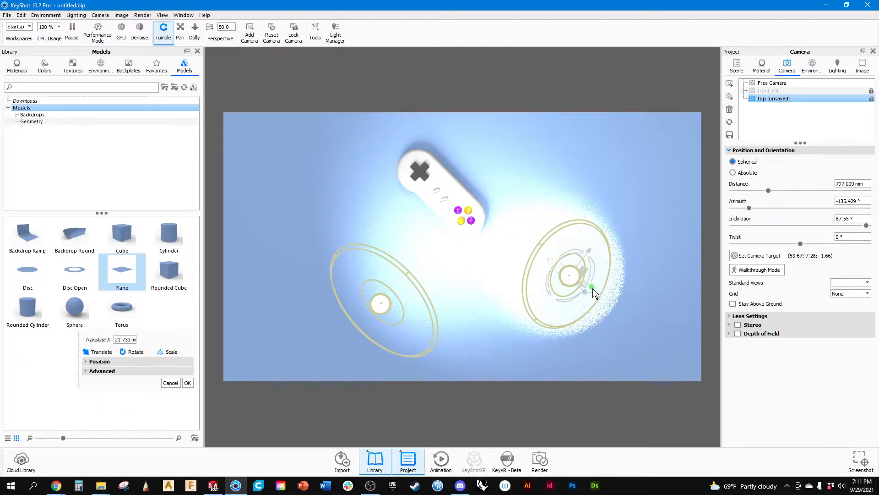
left_click_drag(594, 297, 594, 303)
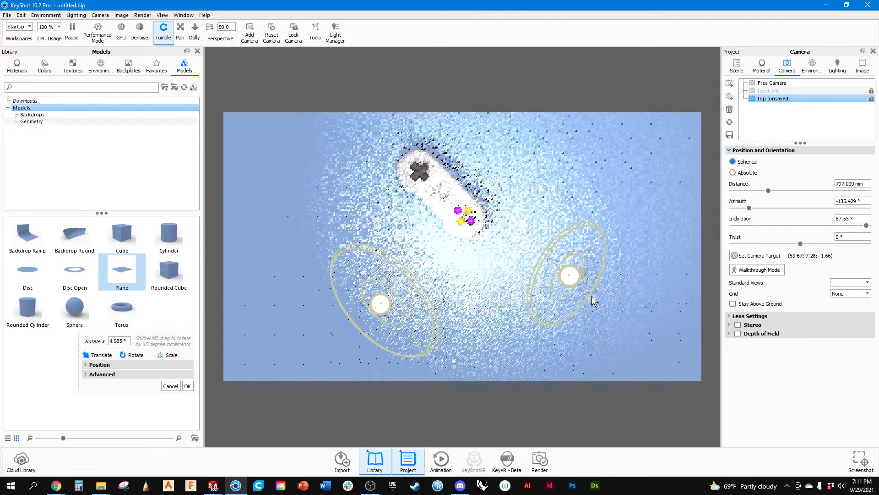
Viewing the scene from a low angle, shift the moved spotlight about 60.565 mm along its Y axis.
left_click_drag(472, 316, 646, 116)
left_click_drag(538, 259, 514, 298)
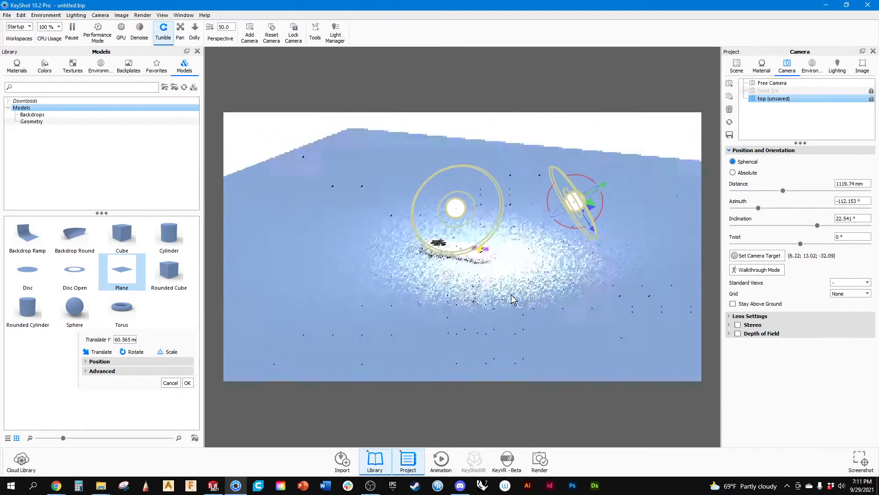
double_click(497, 305)
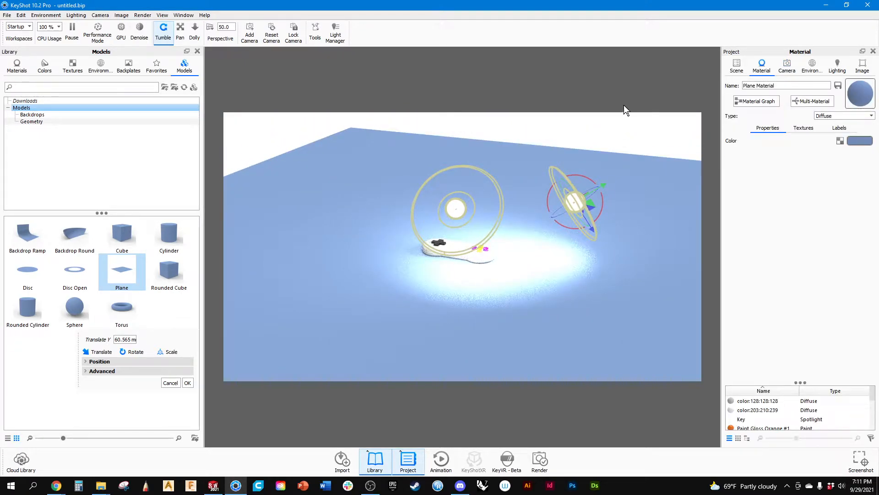
left_click_drag(598, 214, 597, 214)
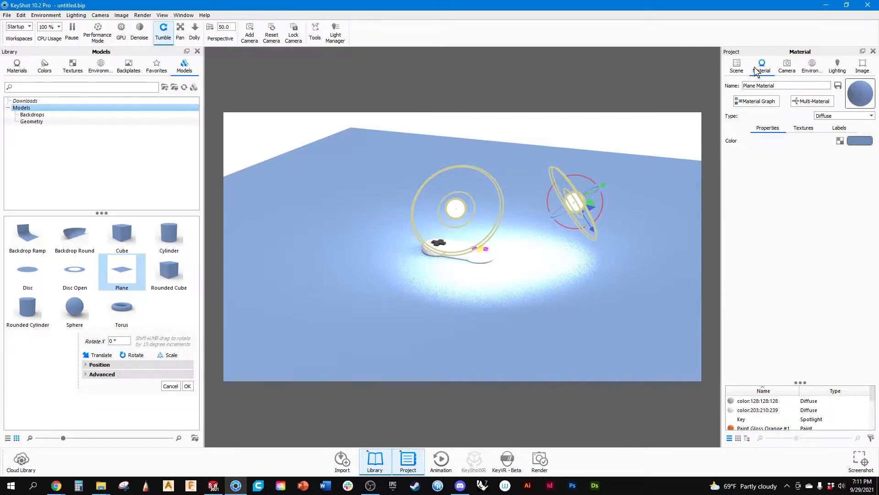
Open the moved spotlight's material and rename it as fill.
left_click(737, 65)
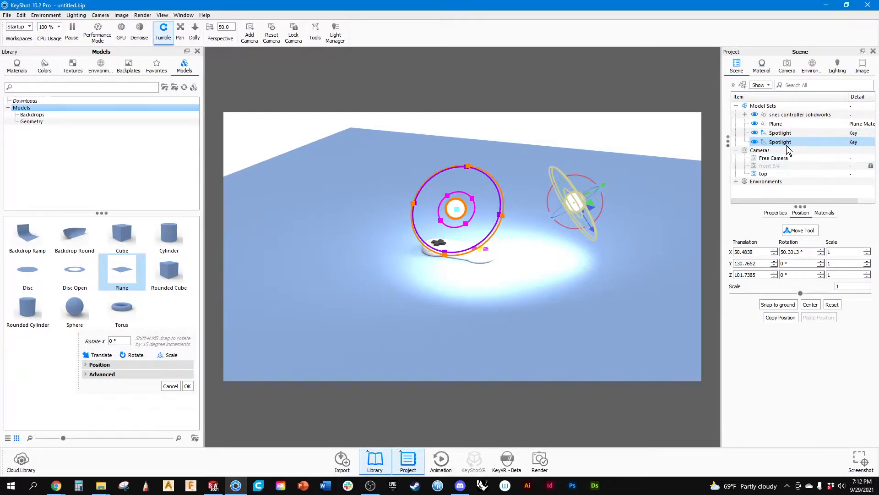
left_click(781, 133)
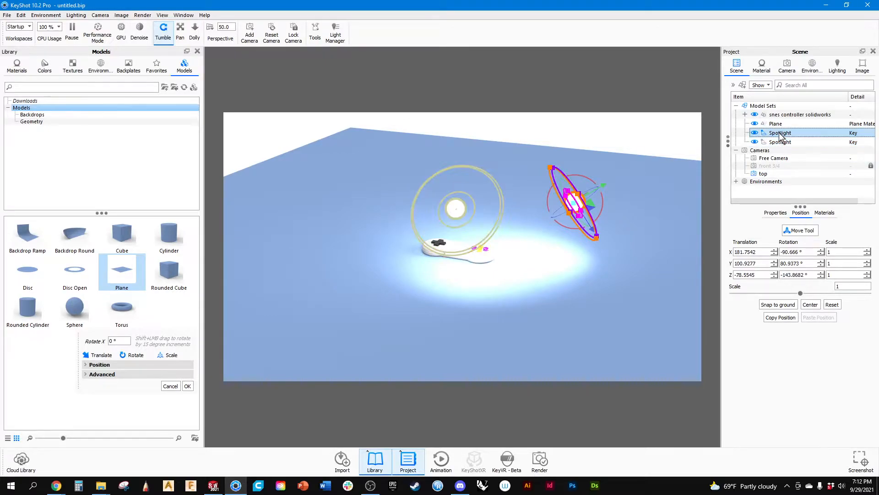
double_click(781, 134)
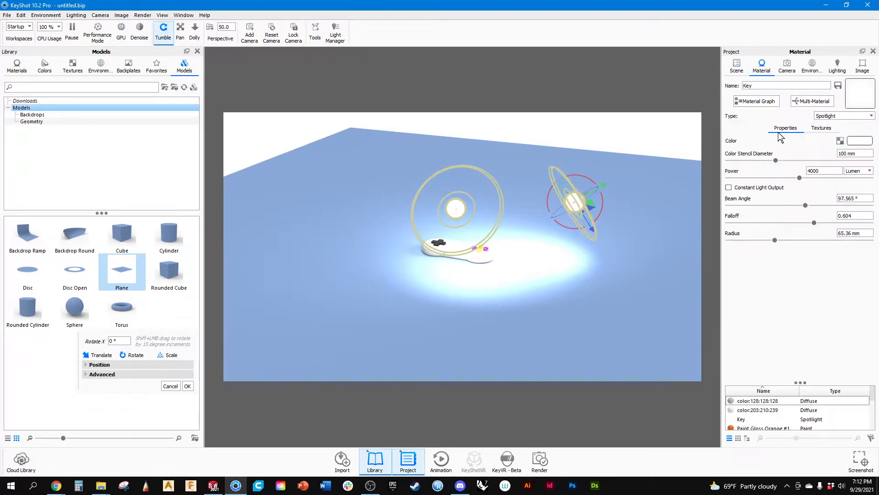
double_click(747, 86)
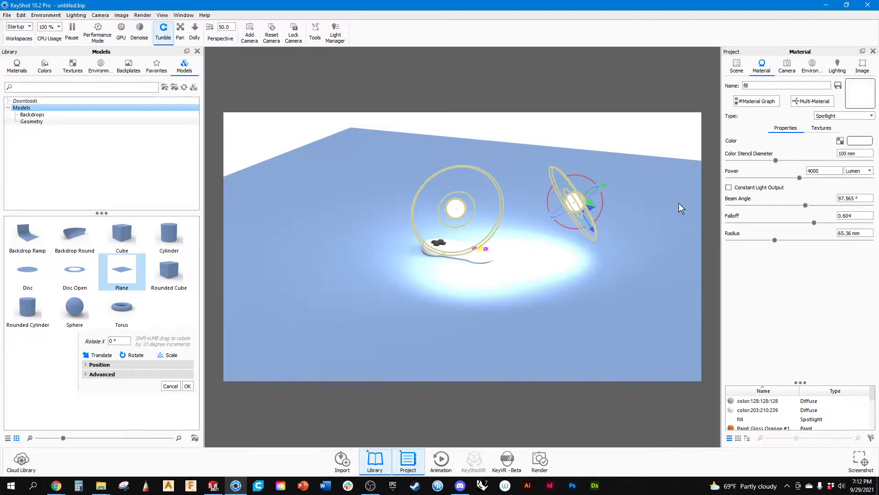
Switch the fill light's power unit to Watt, set the power to 15, and reduce it to 13.17.
left_click(858, 173)
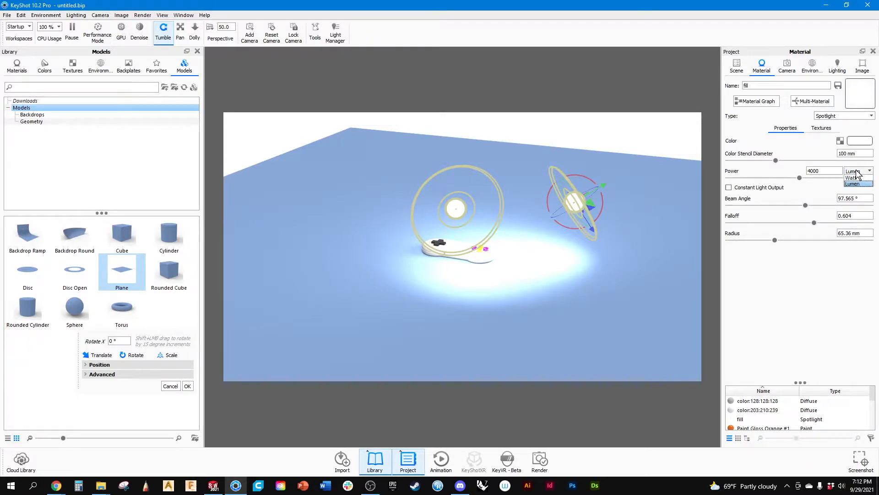
left_click(857, 174)
left_click(858, 172)
left_click(855, 178)
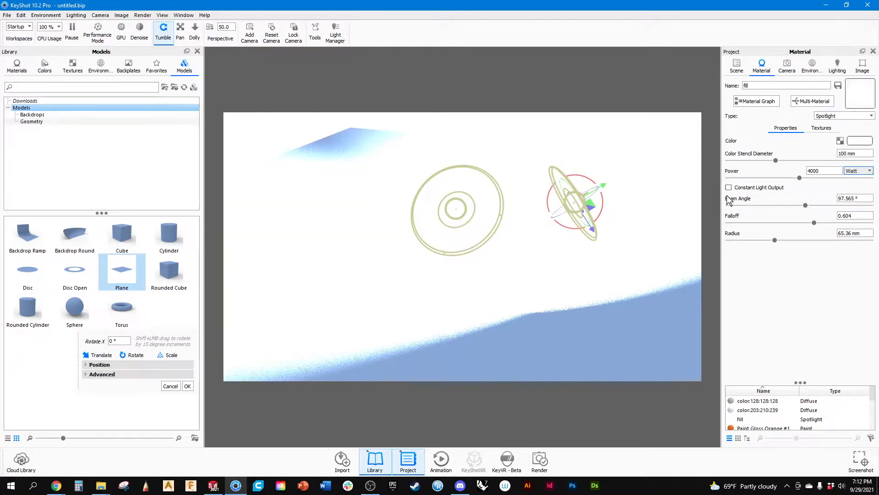
key("shift+Tab")
type("15")
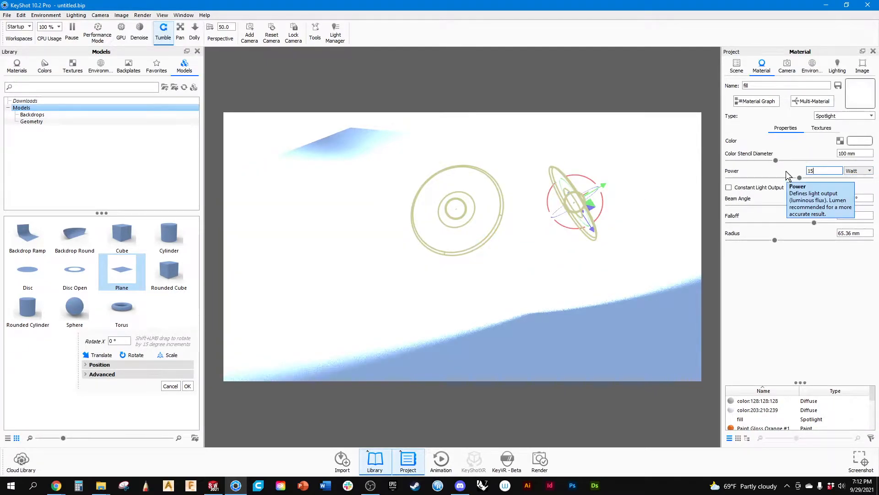
key("Return")
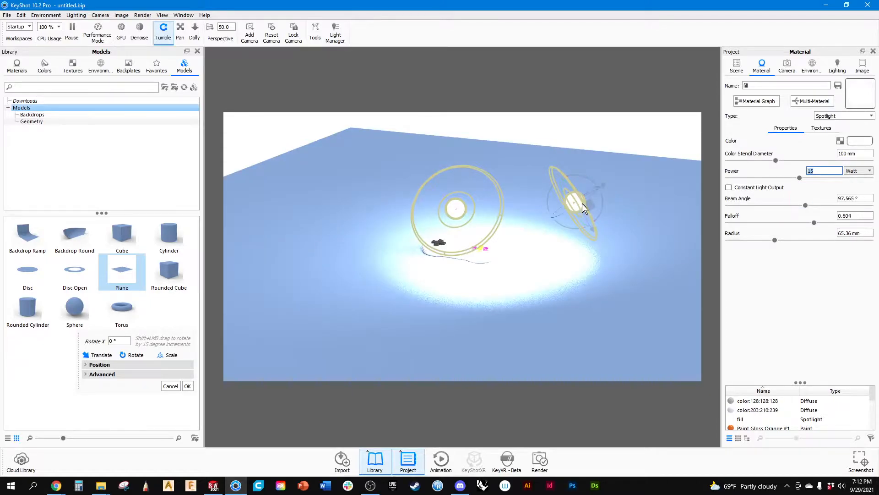
left_click_drag(800, 177, 799, 177)
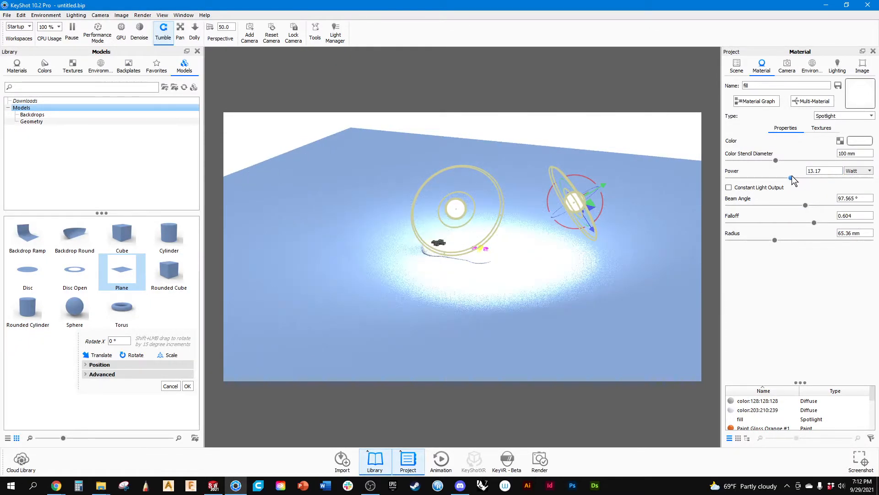
Hide the moved spotlight and examine the remaining spotlight's part properties and material settings.
left_click(737, 65)
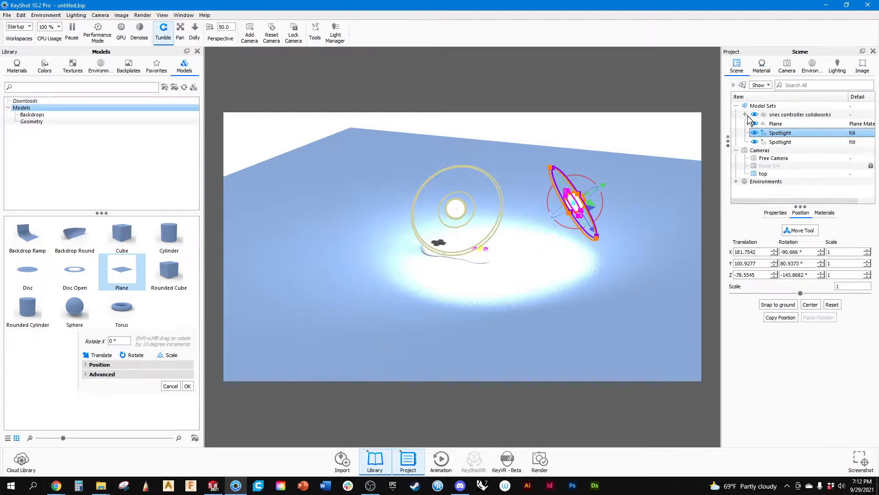
left_click(755, 132)
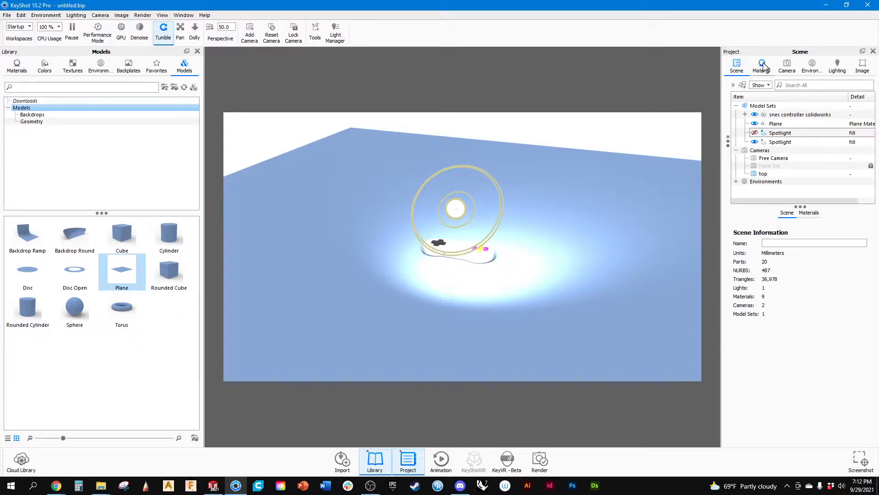
left_click(780, 142)
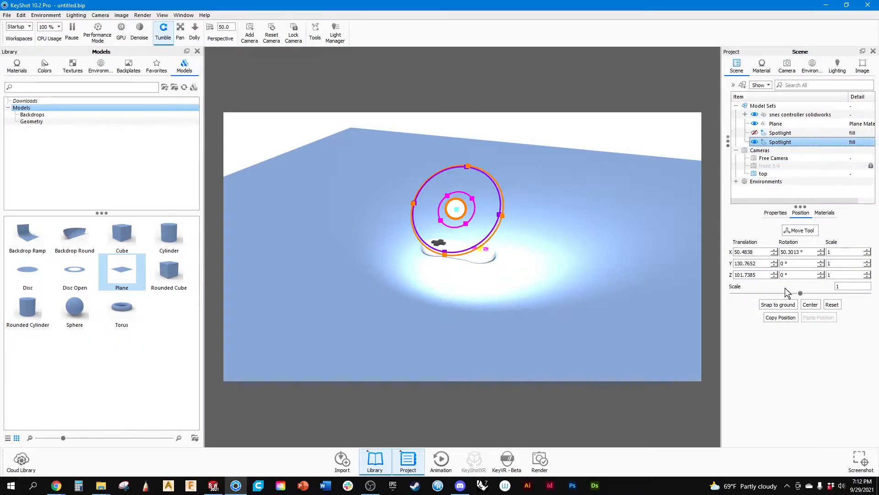
left_click(775, 213)
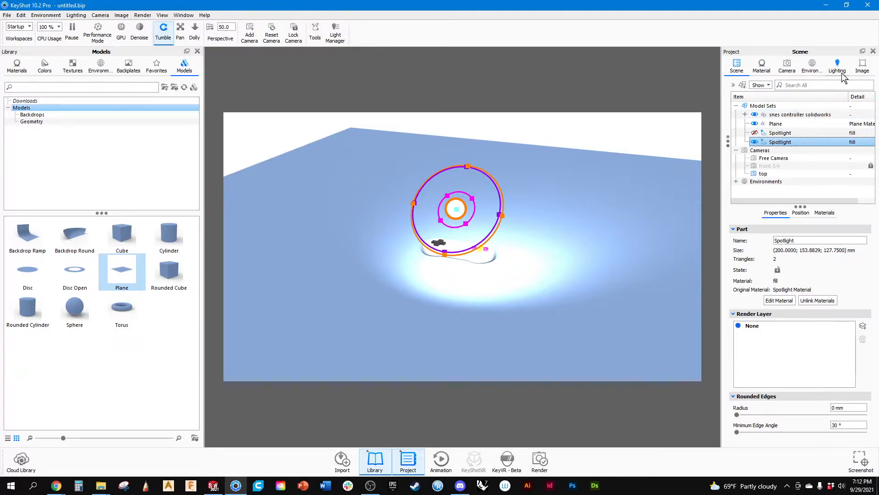
left_click(813, 68)
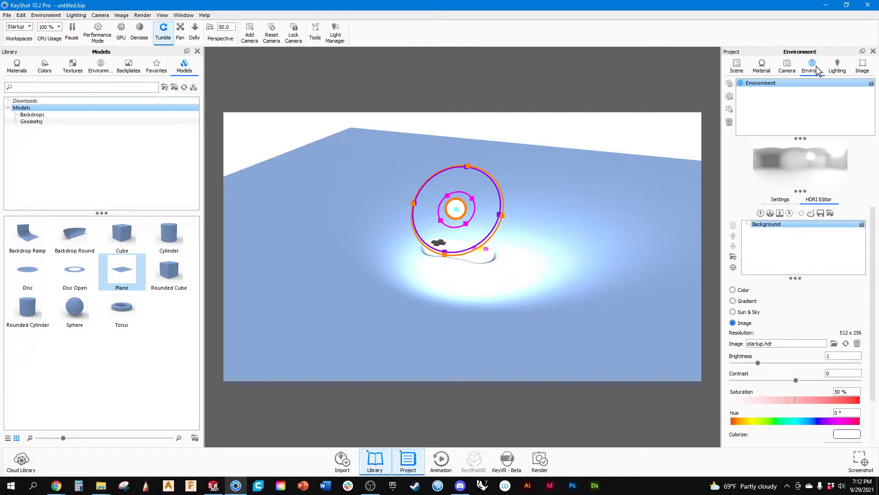
left_click(787, 68)
left_click(760, 69)
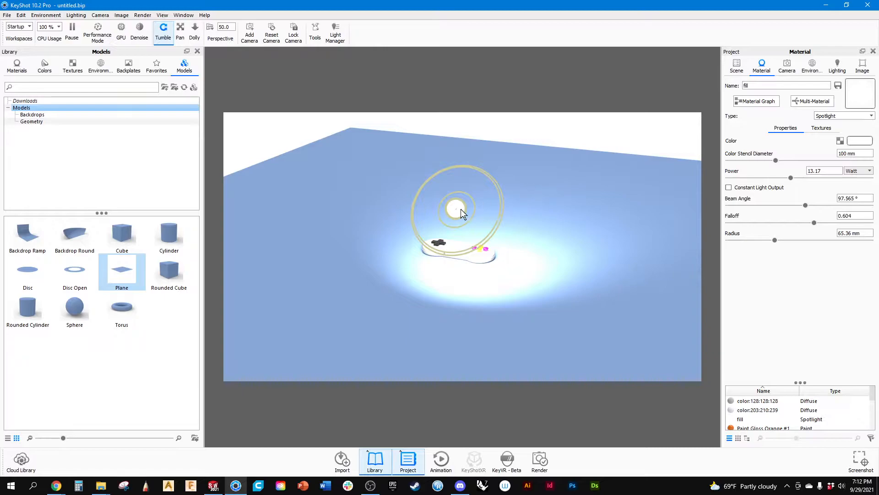
left_click_drag(469, 218, 475, 220)
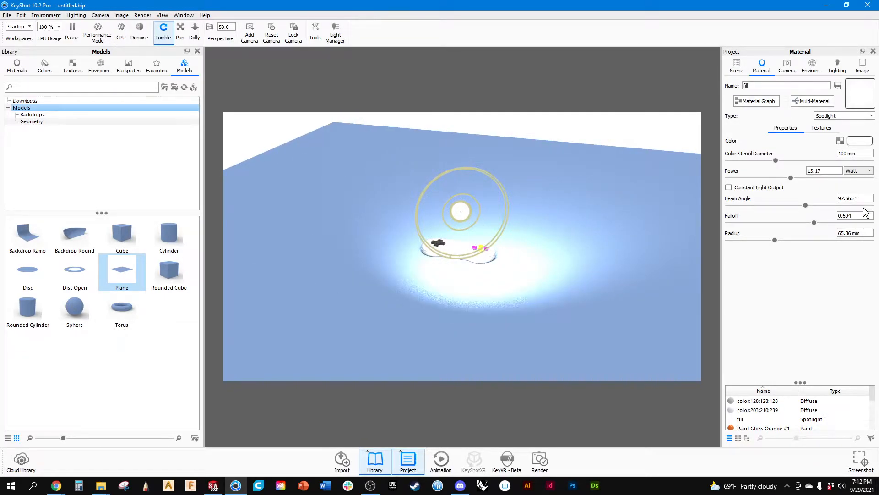
Reduce the fill light's power to 3.09 and finally to 0.3 Watt, checking the controller's shading up close.
left_click_drag(791, 177, 743, 177)
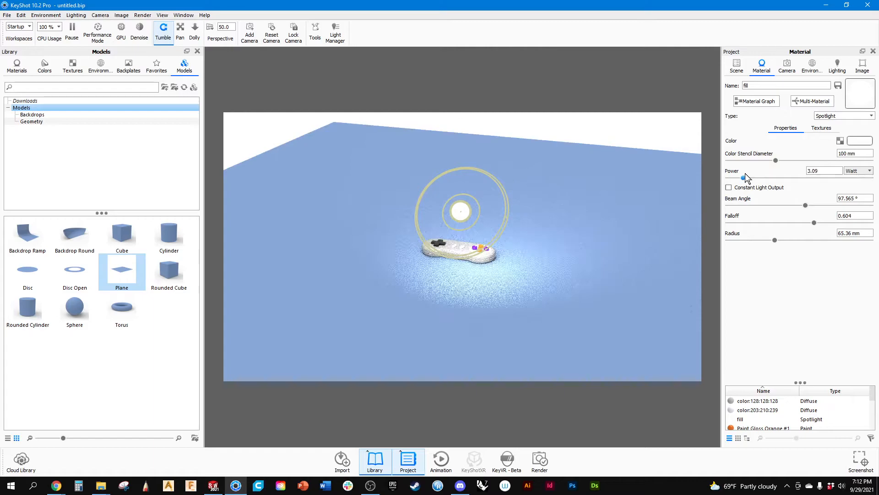
scroll(610, 263, "up", 5)
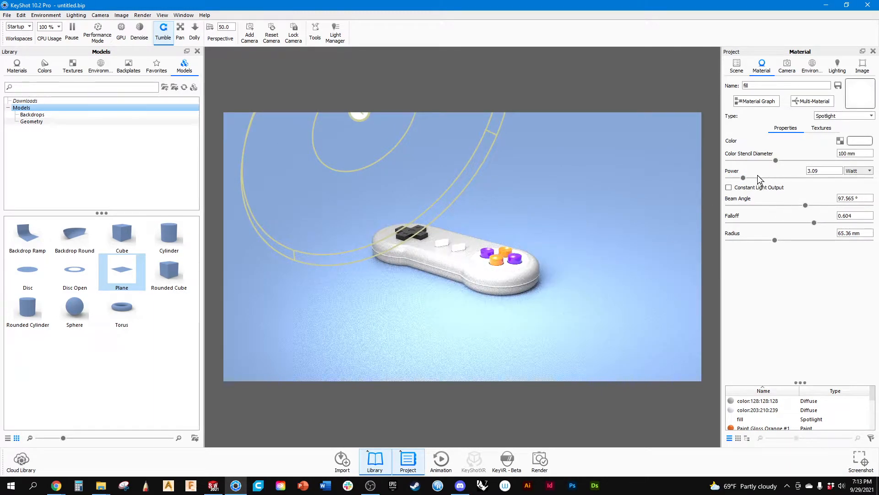
left_click_drag(743, 178, 730, 180)
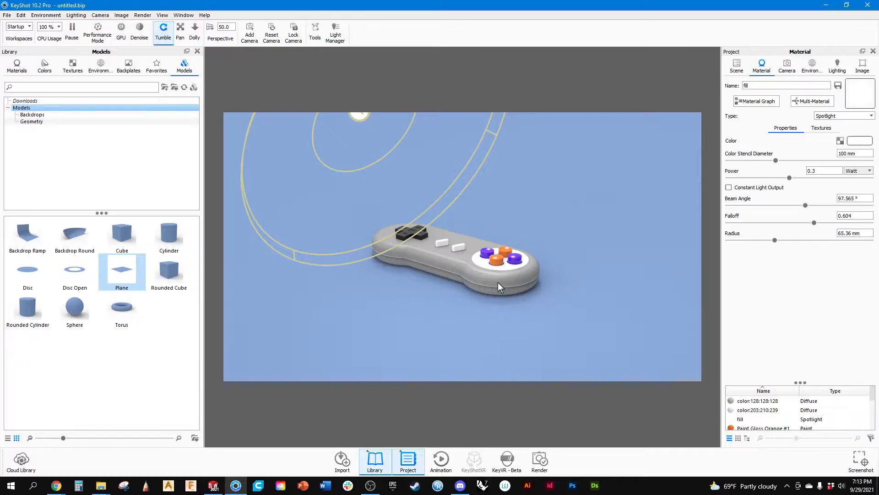
scroll(486, 302, "up", 5)
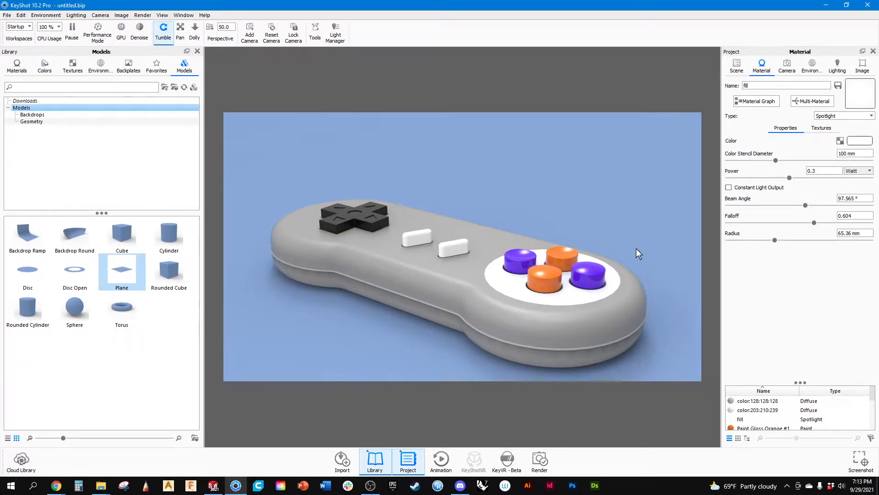
scroll(583, 283, "up", 3)
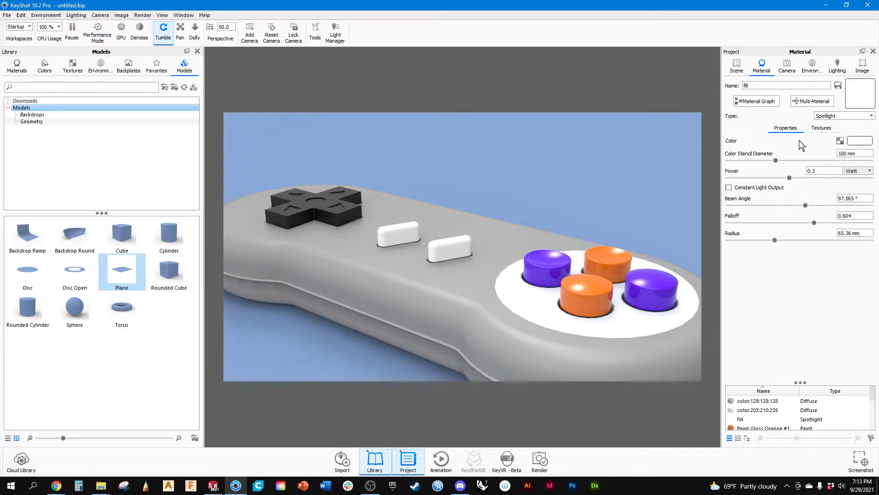
Select the visible spotlight in the scene, reopen its fill material and re-enter the power as 0.3 Watt.
left_click(737, 68)
left_click(776, 165)
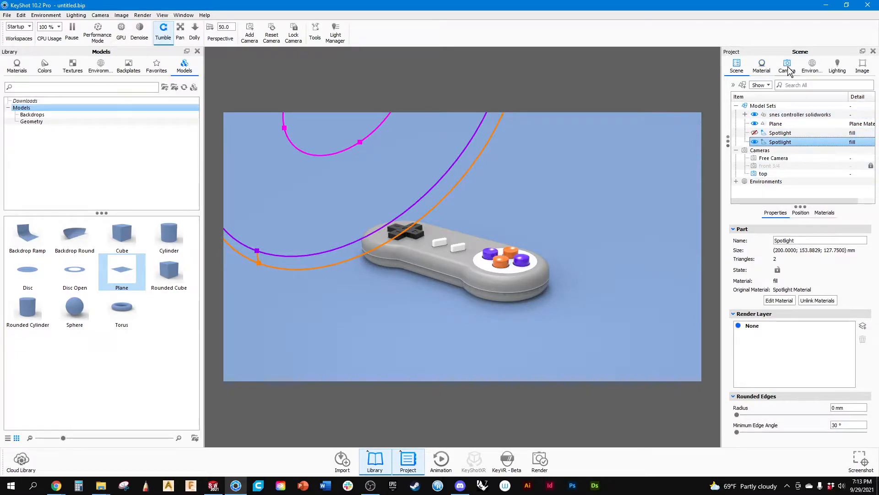
left_click(779, 133, "ctrl")
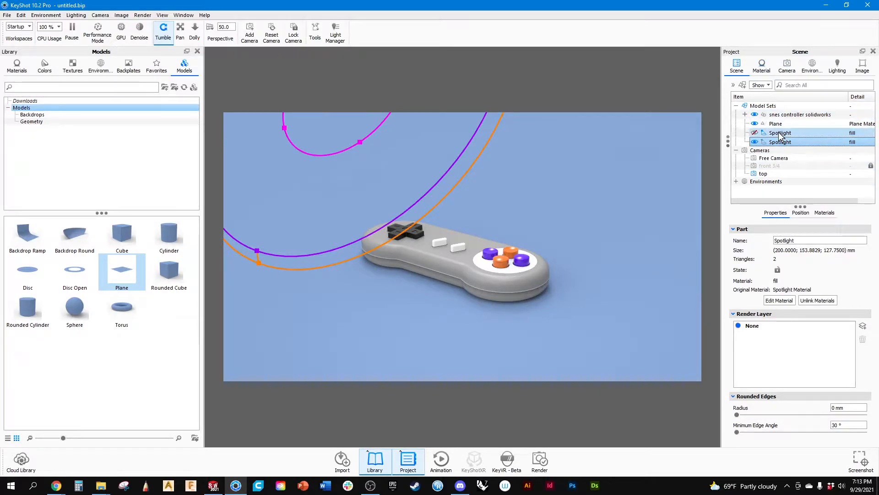
left_click(781, 142)
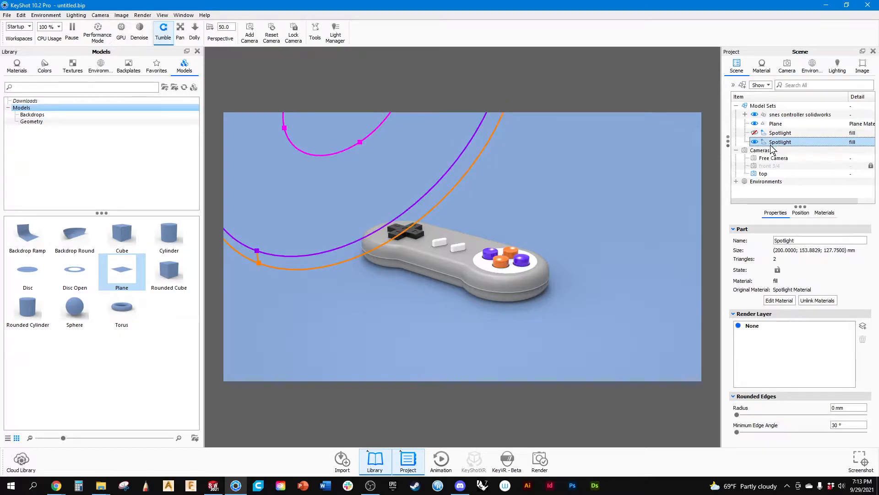
right_click(787, 143)
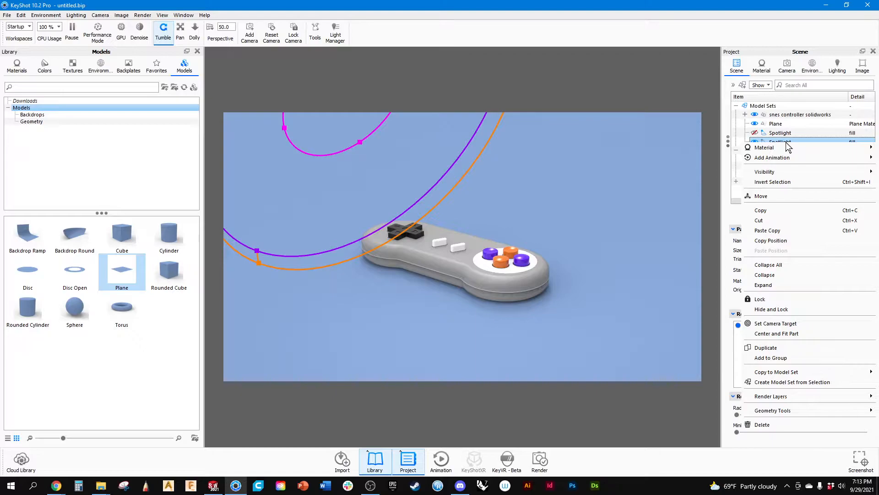
left_click(797, 52)
left_click(787, 65)
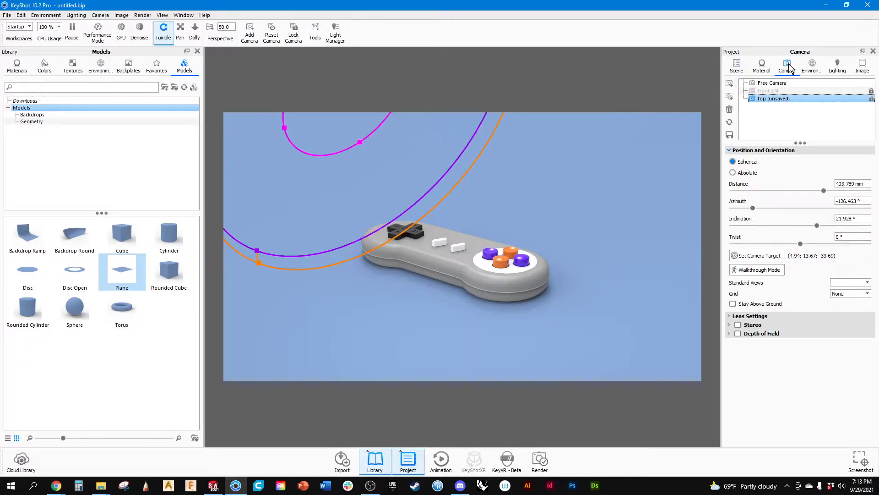
left_click(761, 68)
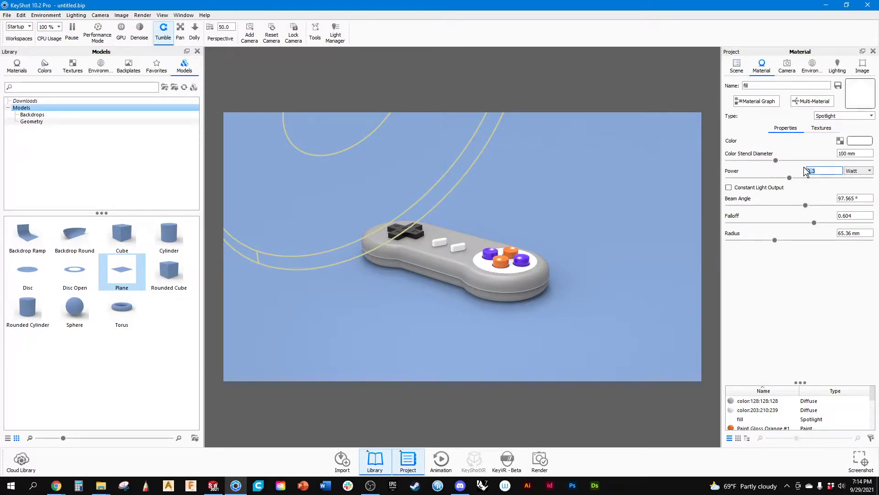
type("0.")
key("Return")
Hide the second listed spotlight and show the first listed one instead.
left_click(737, 67)
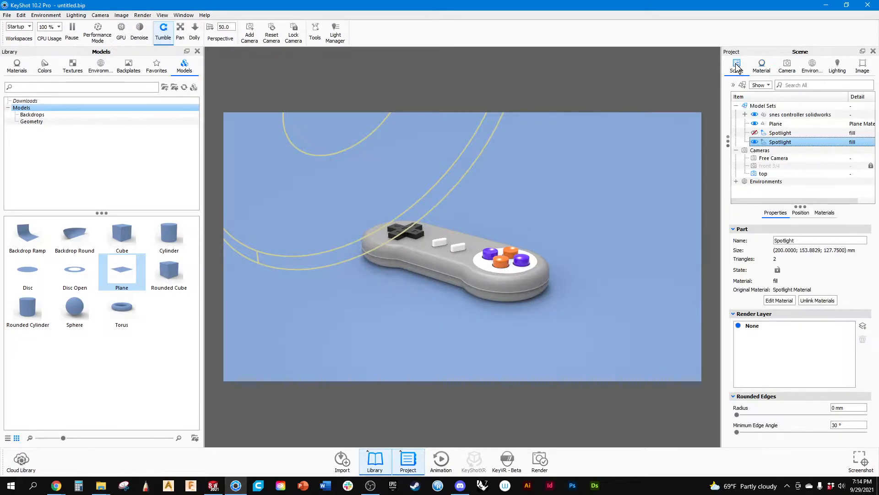
left_click(741, 134, "ctrl")
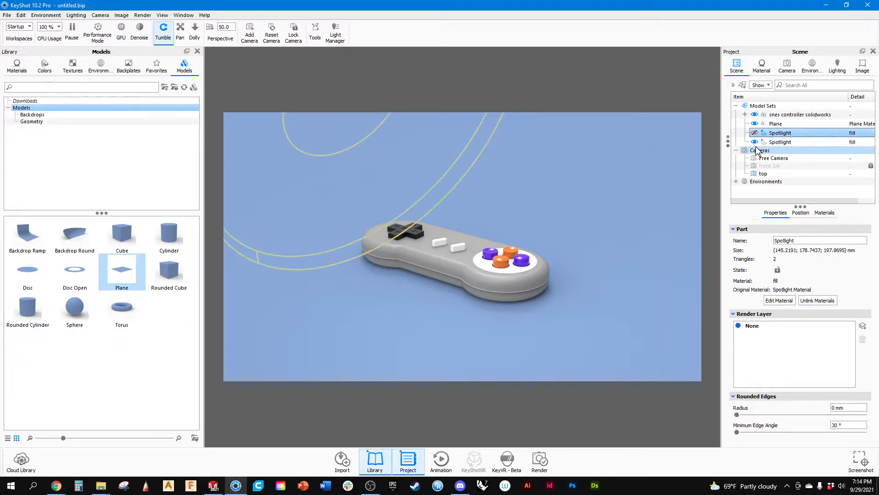
left_click(754, 142)
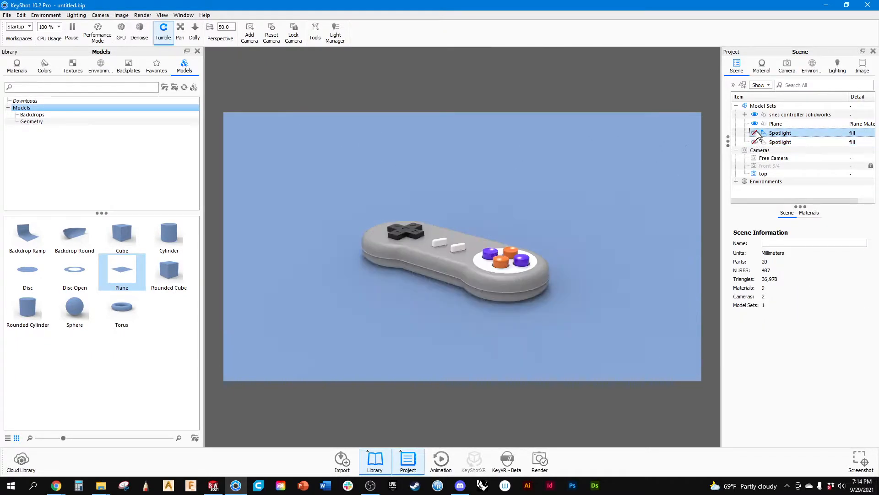
left_click(754, 133)
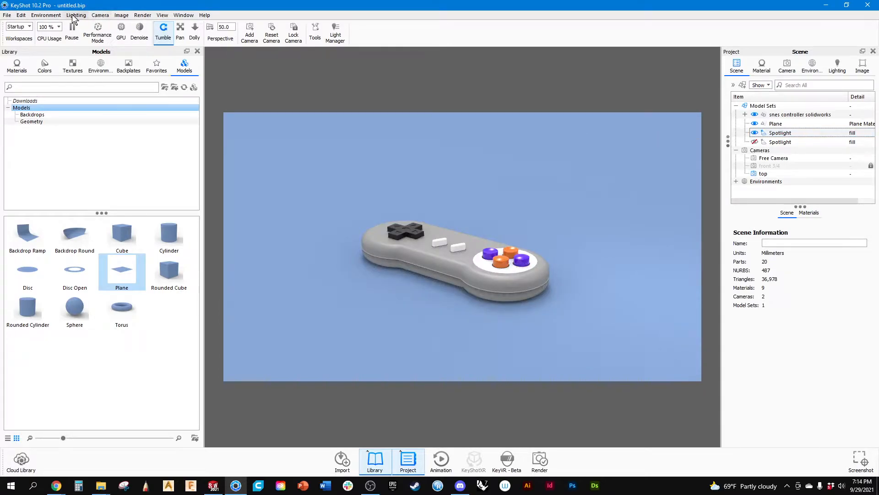
left_click(48, 17)
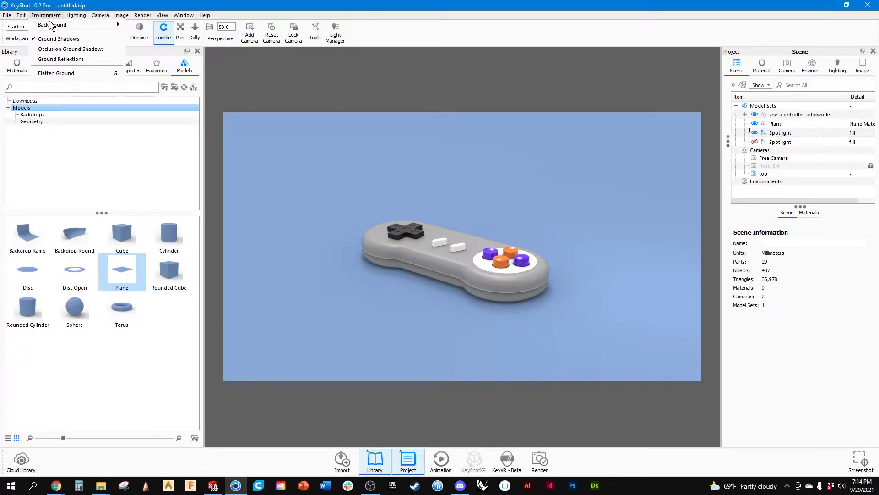
mouse_move(54, 27)
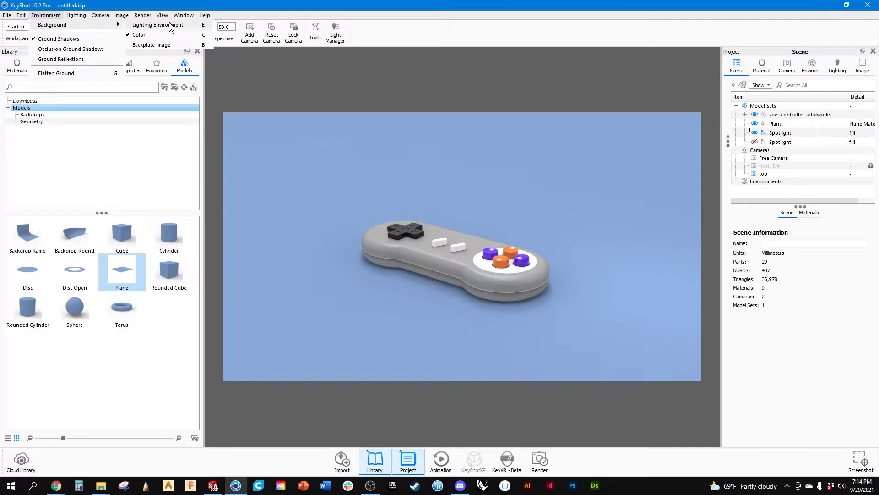
left_click(809, 69)
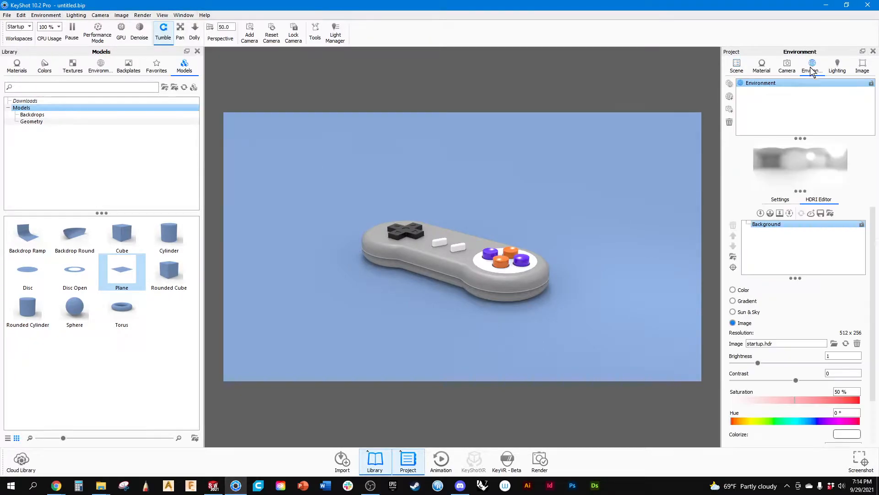
double_click(751, 84)
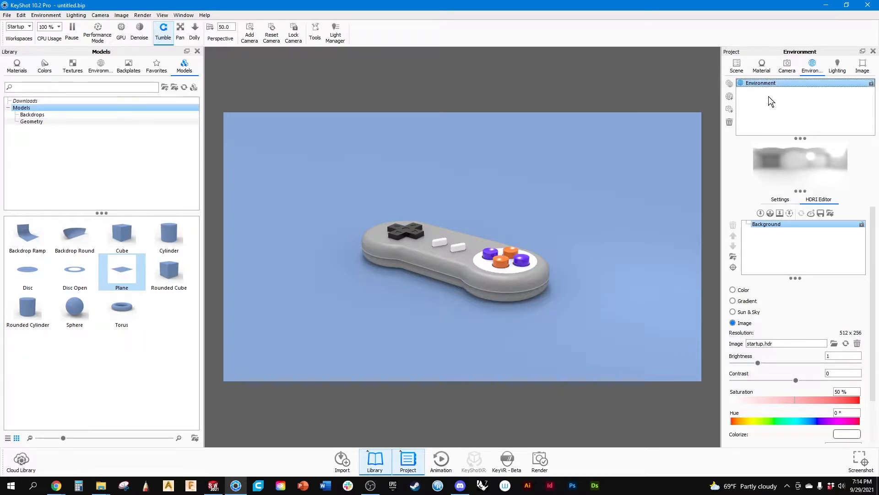
key("BackSpace")
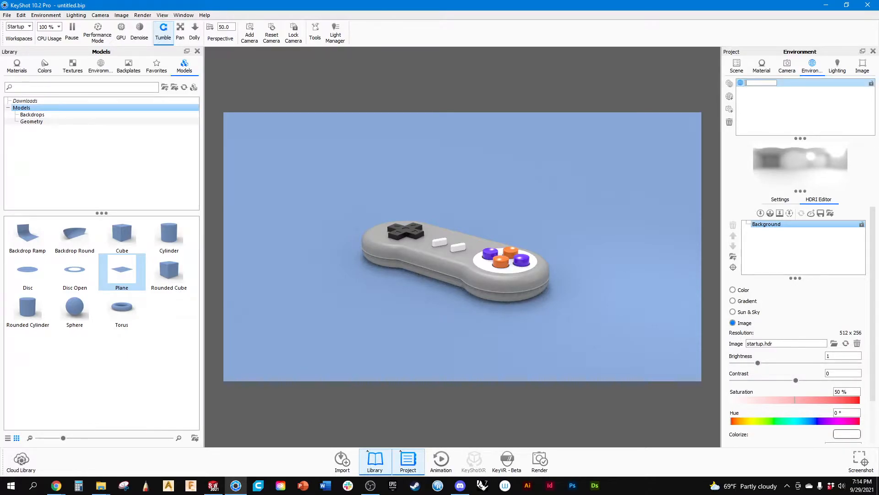
left_click(767, 93)
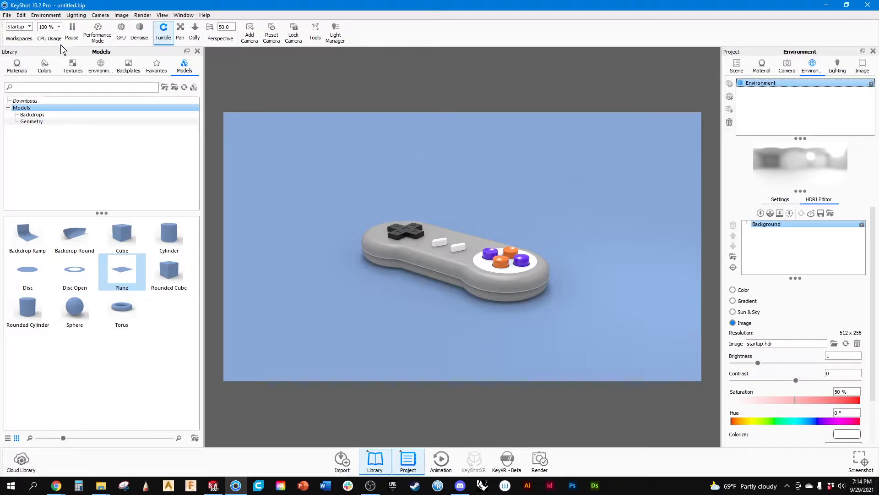
Apply the All Black 4K environment from the Studio Basic library, comparing it with All White 4K.
left_click(101, 66)
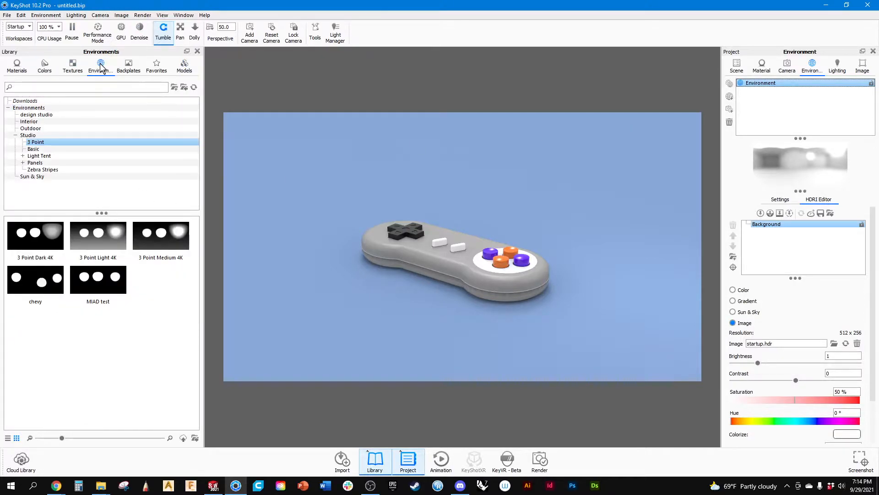
left_click(34, 148)
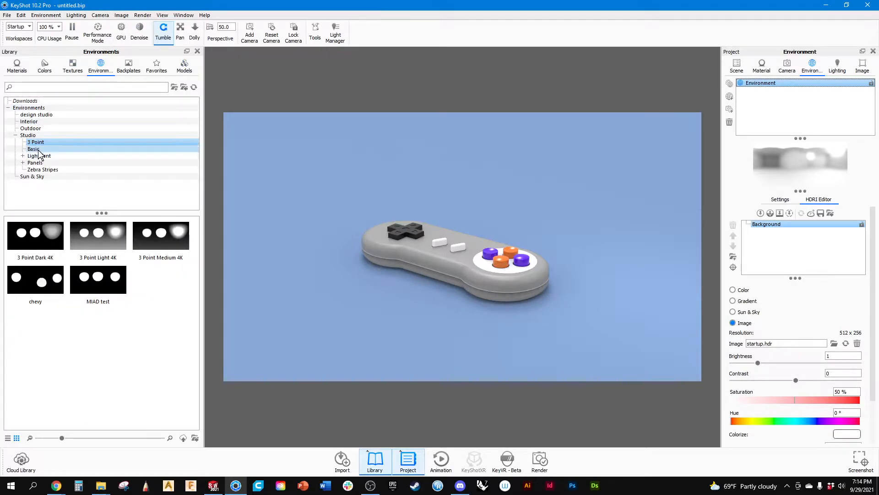
double_click(25, 241)
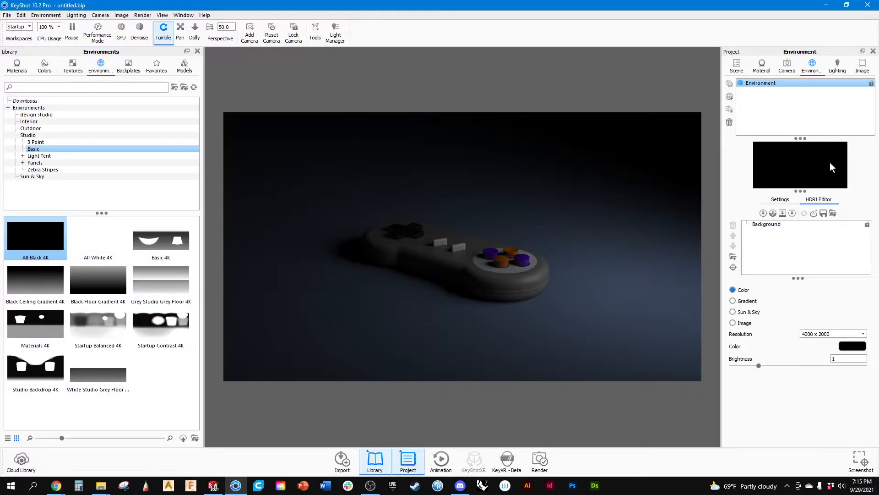
double_click(101, 234)
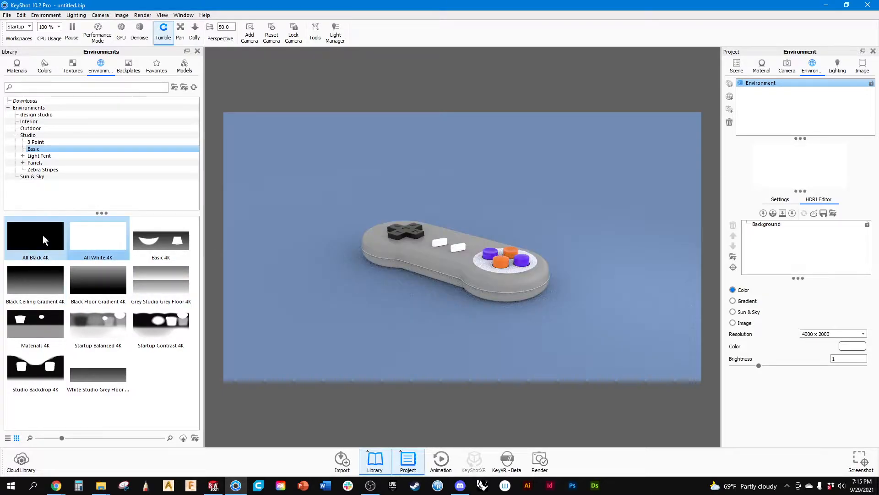
double_click(42, 235)
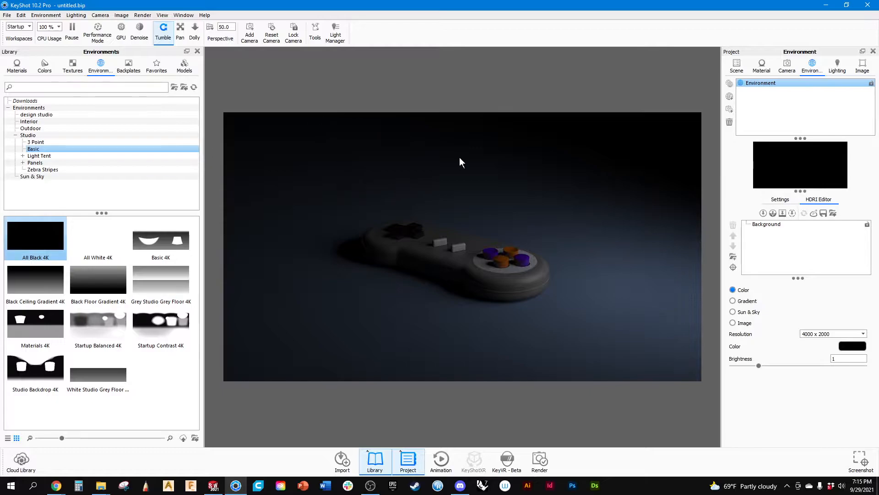
Show the second listed spotlight again and hide the first one to isolate its lighting.
left_click(737, 63)
left_click(773, 134)
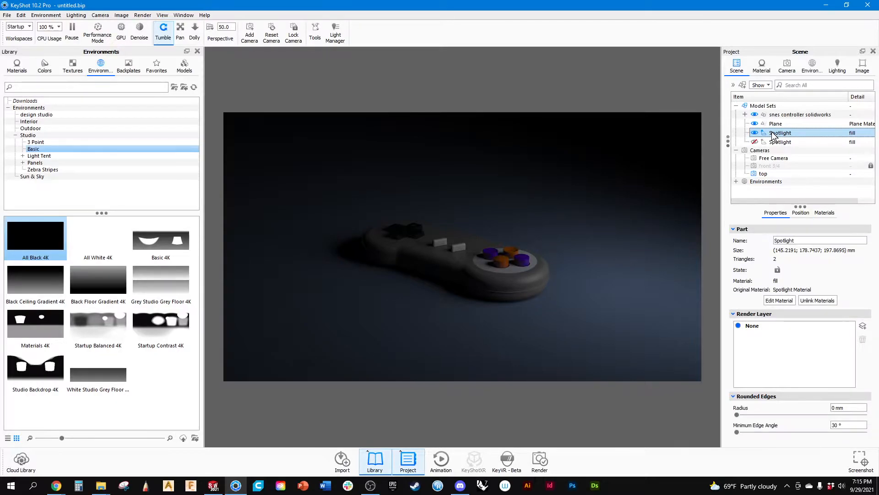
left_click(755, 142)
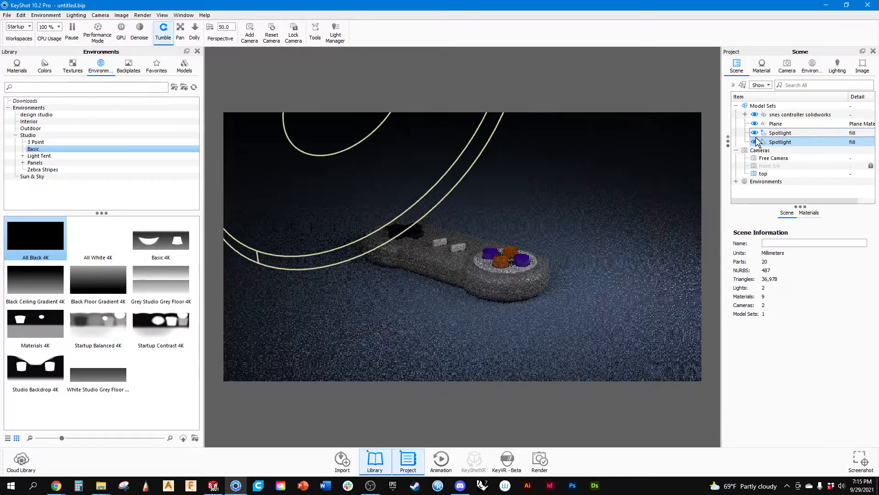
left_click(755, 133)
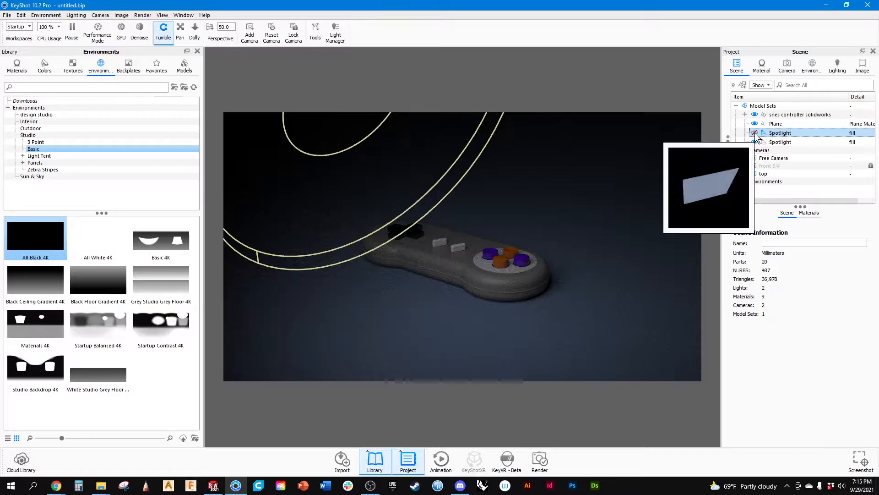
Open the visible second spotlight's fill material and set its power to 1 Watt.
scroll(485, 281, "up", 6)
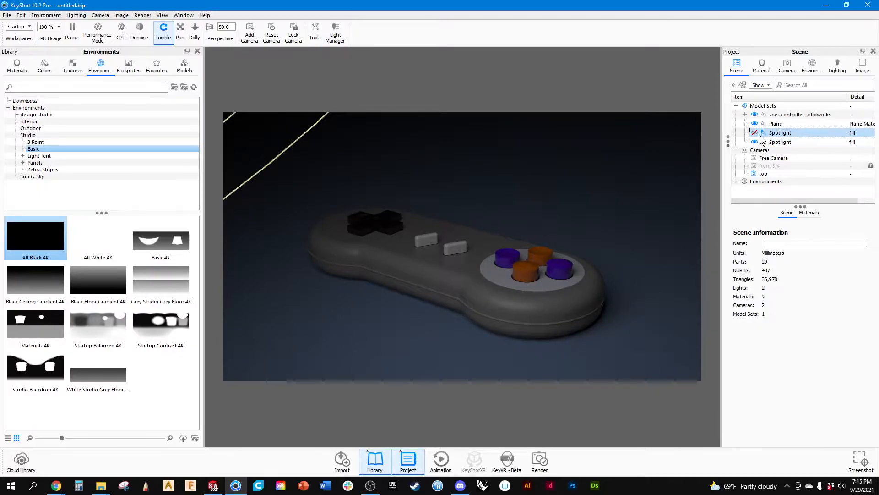
left_click(774, 144)
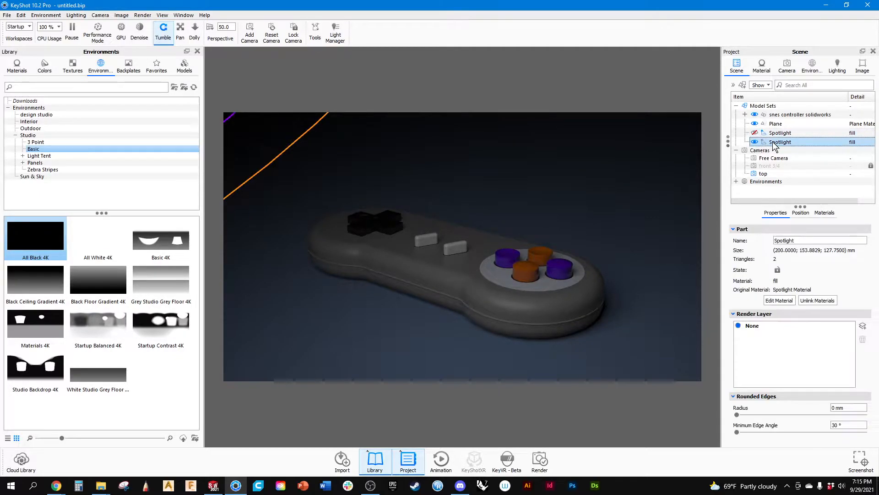
left_click(819, 214)
left_click(775, 212)
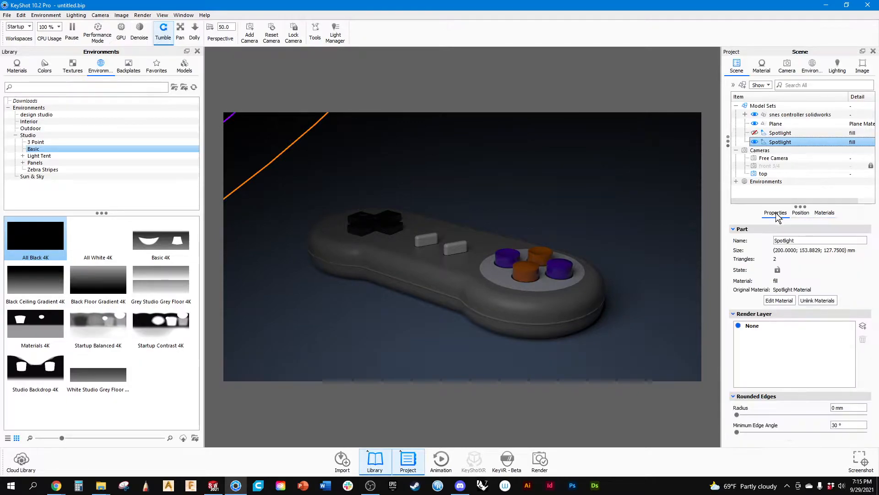
left_click(767, 69)
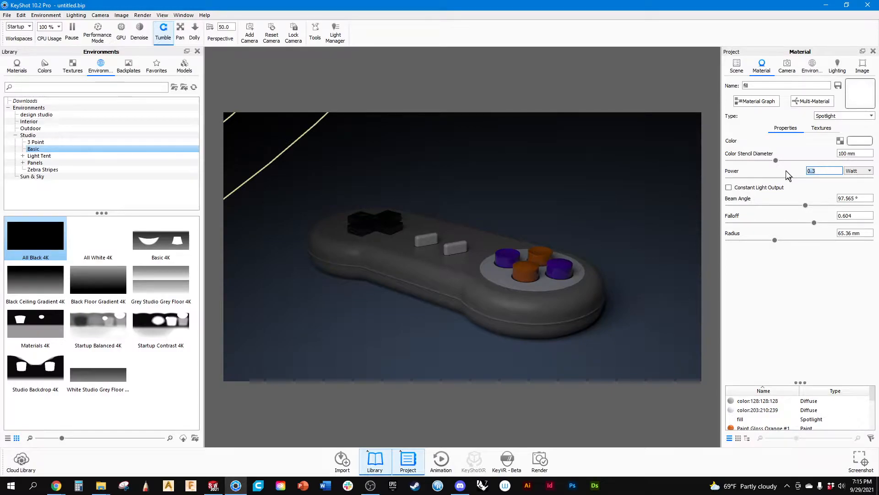
type("1")
key("Return")
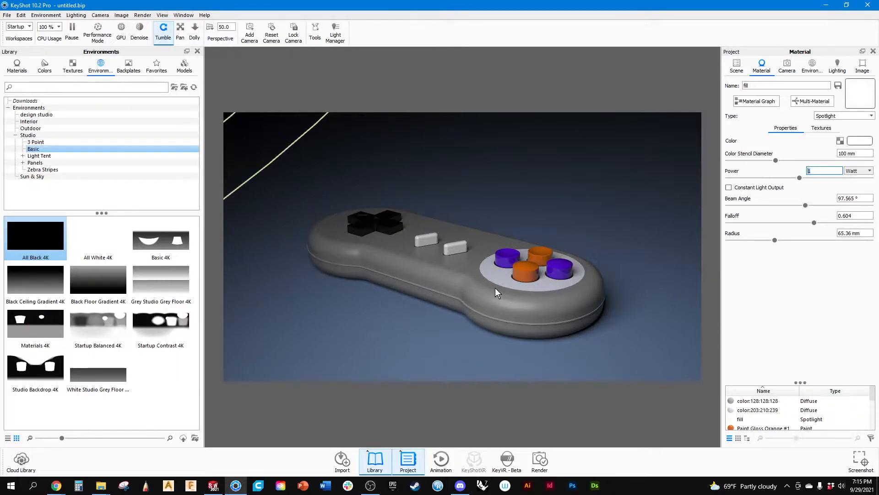
Hide the second listed spotlight and show the first listed one so only its lighting falls on the controller.
left_click(736, 65)
left_click(754, 142)
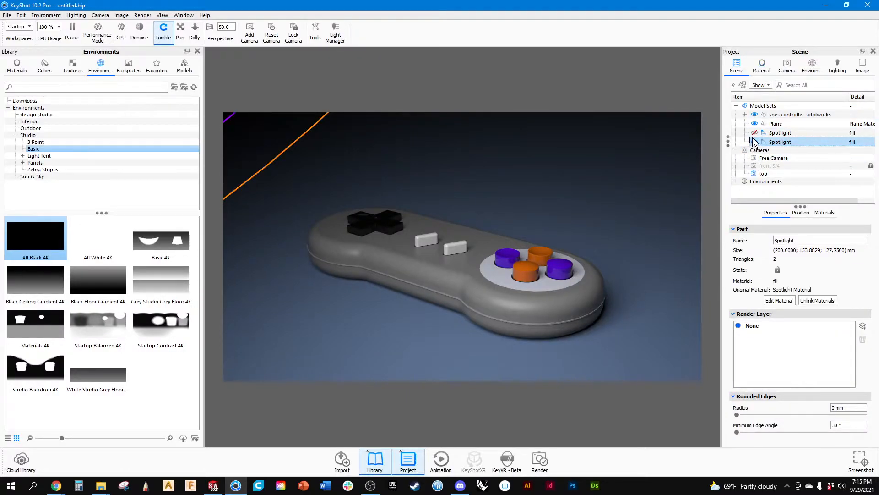
left_click(755, 142)
left_click(755, 133)
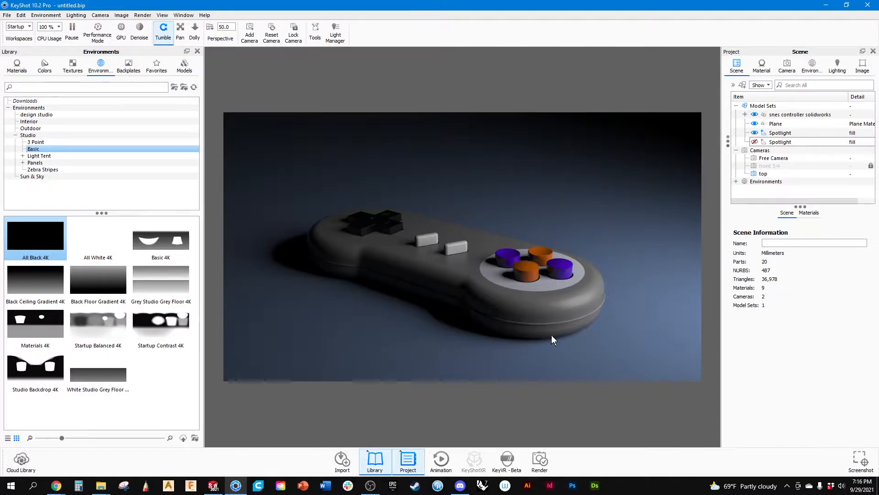
Try a power of 2 Watt in the first spotlight's fill material and set it back to 1 Watt.
left_click(772, 134)
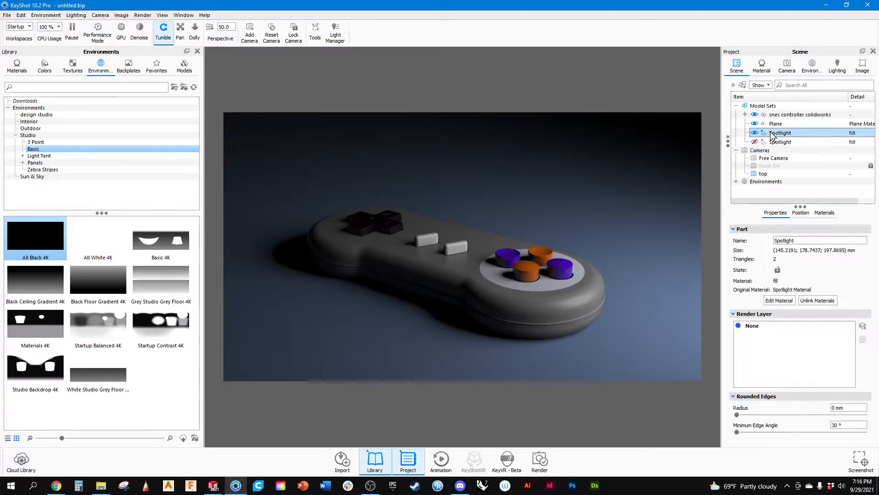
left_click(764, 69)
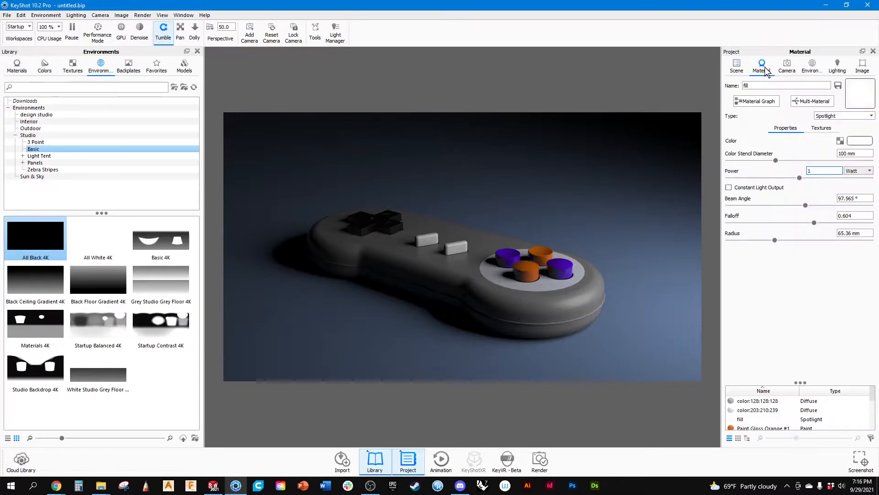
mouse_move(738, 172)
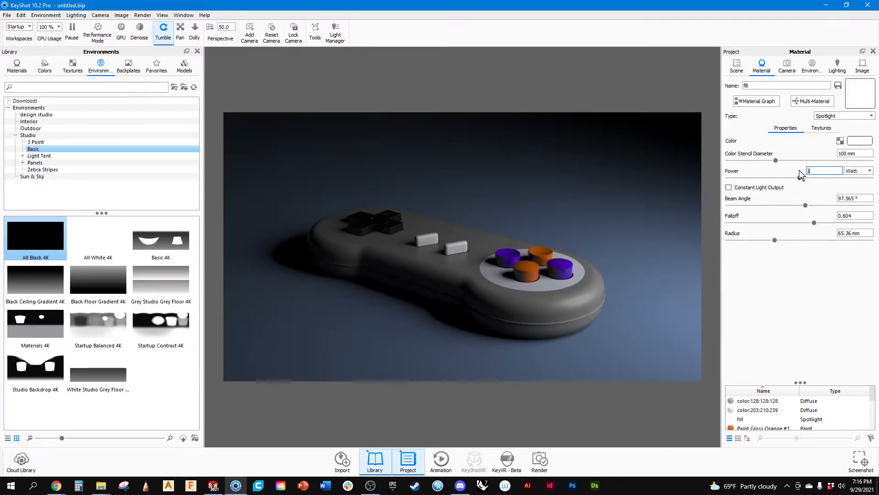
type("2")
key("Return")
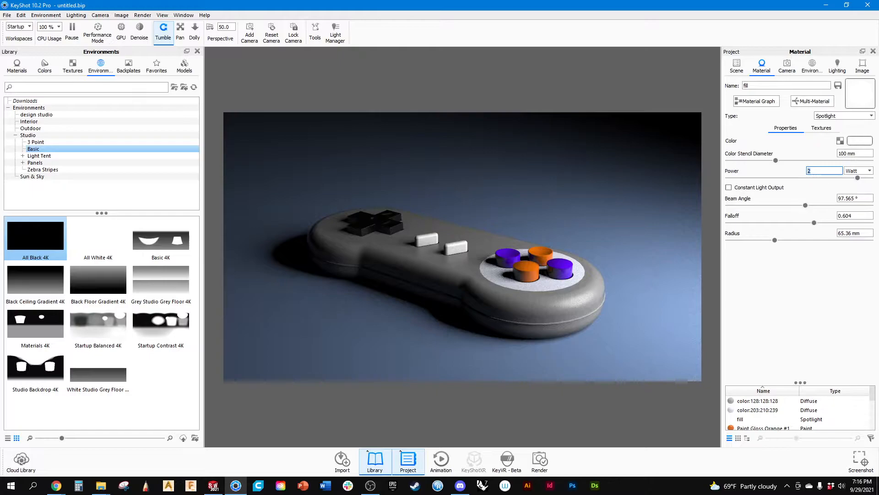
type("1")
key("Return")
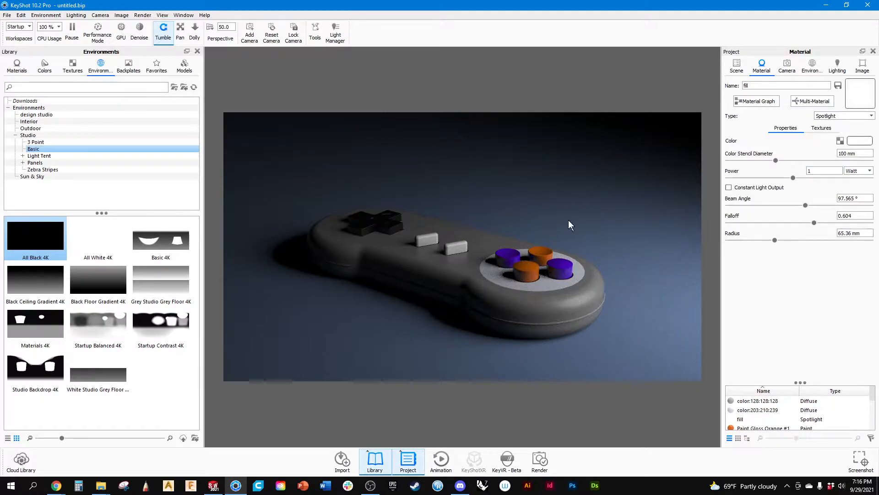
Show the second listed spotlight again so both lights are active, and select the first one.
left_click(787, 66)
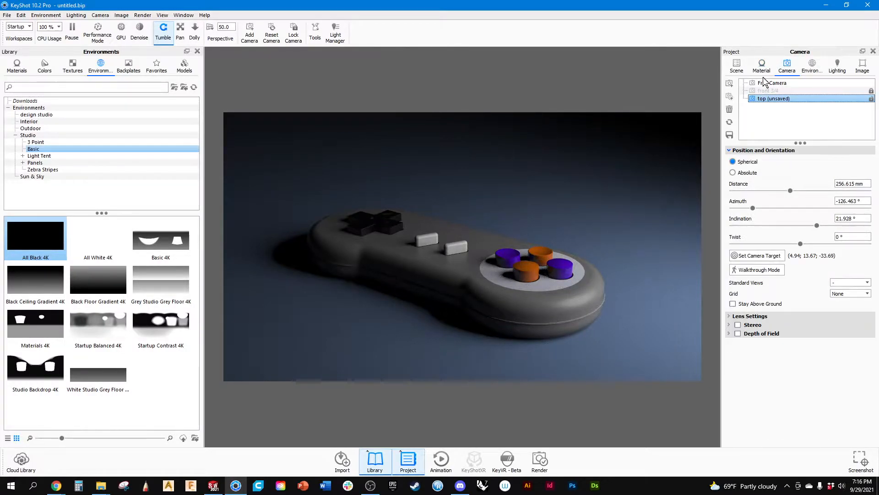
left_click(738, 67)
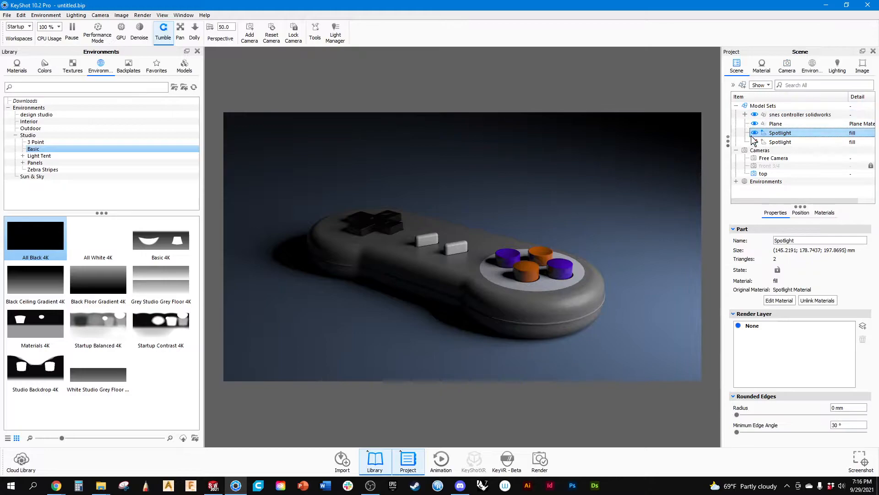
left_click(754, 141)
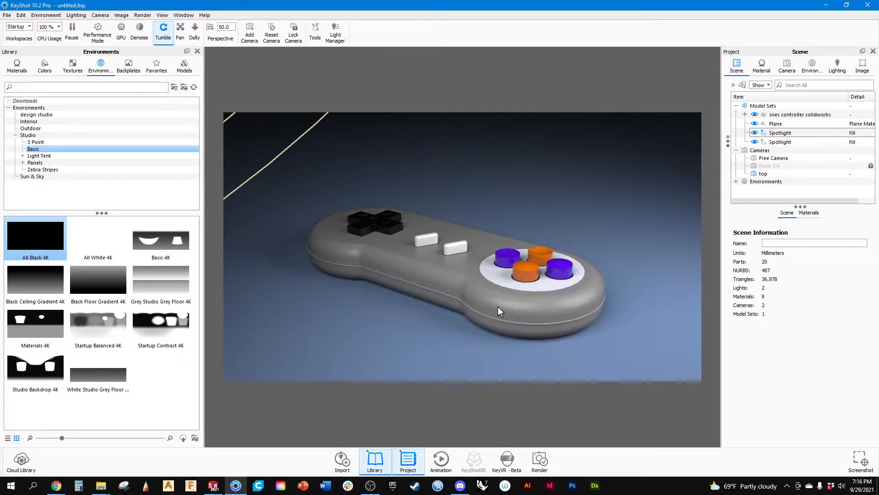
left_click(801, 131)
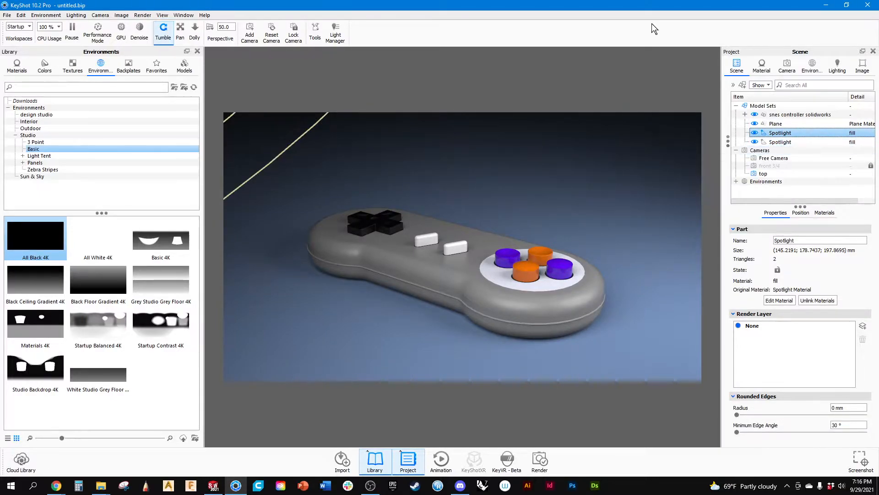
Compare the saved front 3/4 and top camera views and frame both spotlights together from above.
left_click(788, 69)
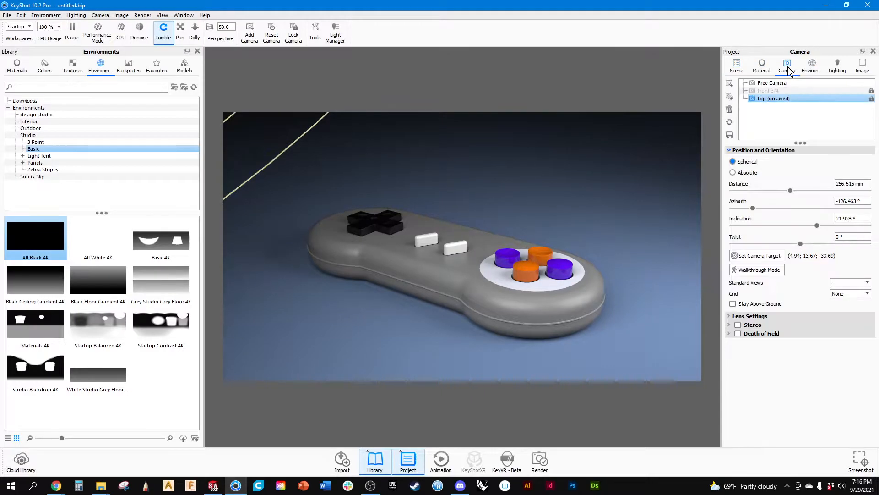
double_click(773, 98)
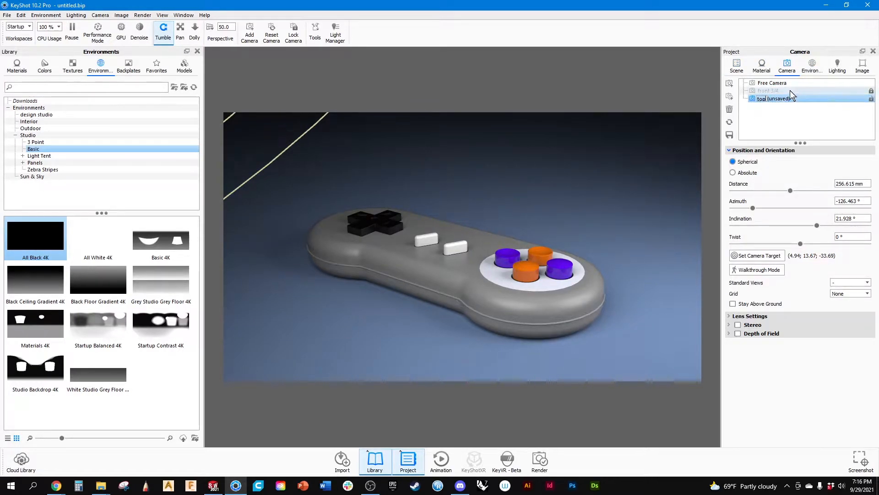
key("Return")
left_click(773, 91)
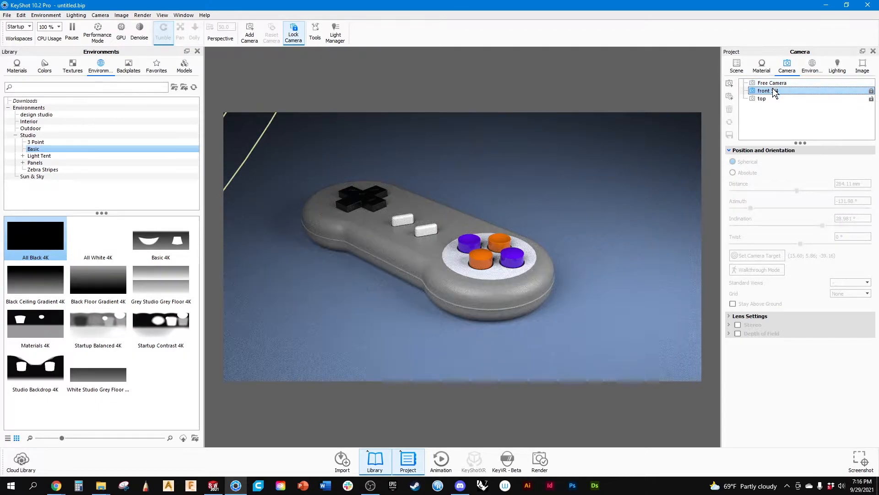
left_click(760, 98)
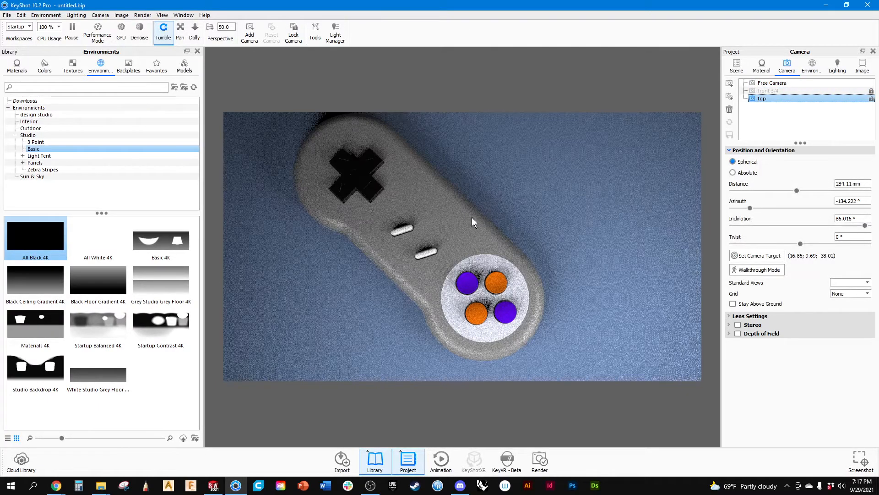
scroll(499, 232, "down", 5)
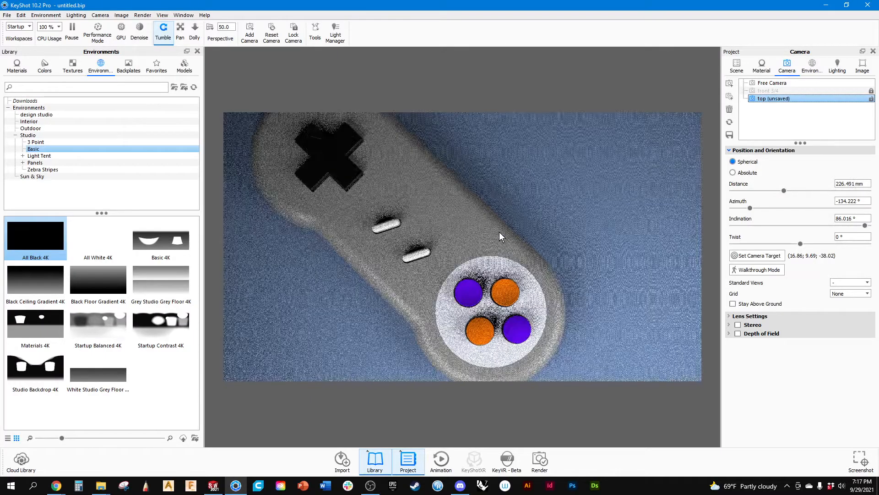
scroll(499, 232, "down", 5)
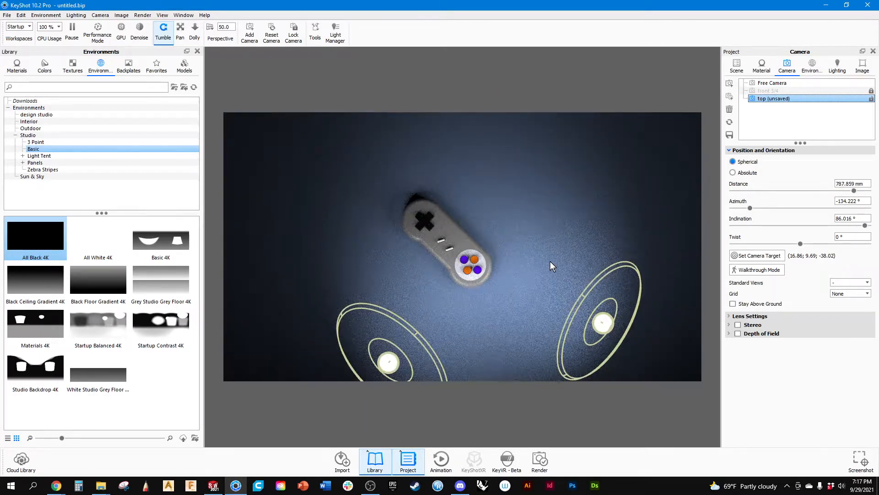
middle_click_drag(541, 260, 536, 221)
scroll(544, 240, "up", 2)
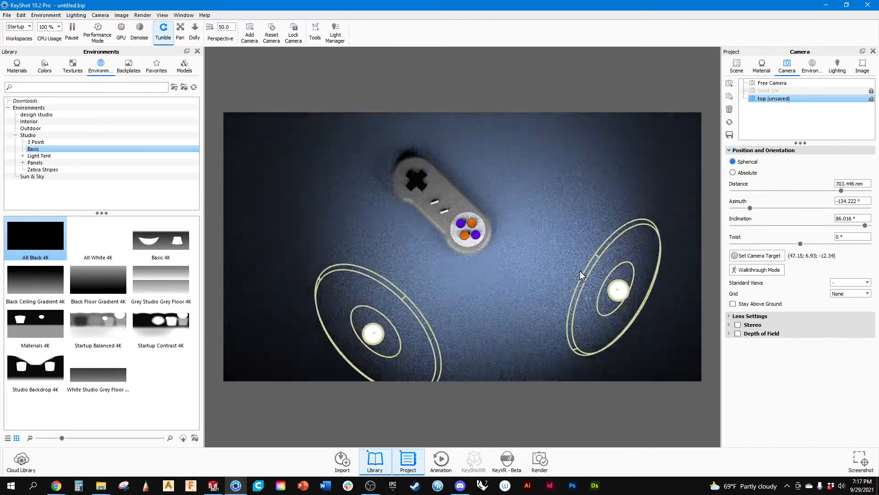
Move and rotate the first listed spotlight with the Move Tool to about X 164.5, Y 88.2, Z -142.3, with Y rotation about 59.8°.
double_click(618, 295)
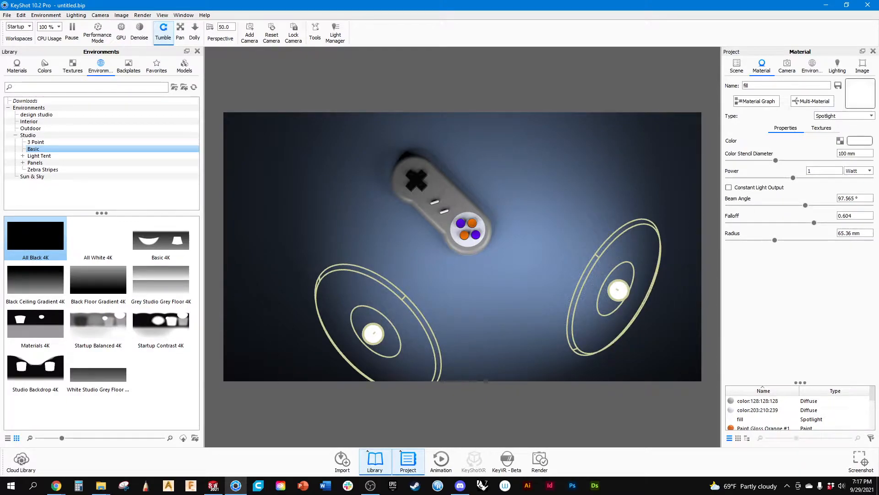
left_click(737, 66)
left_click(772, 133)
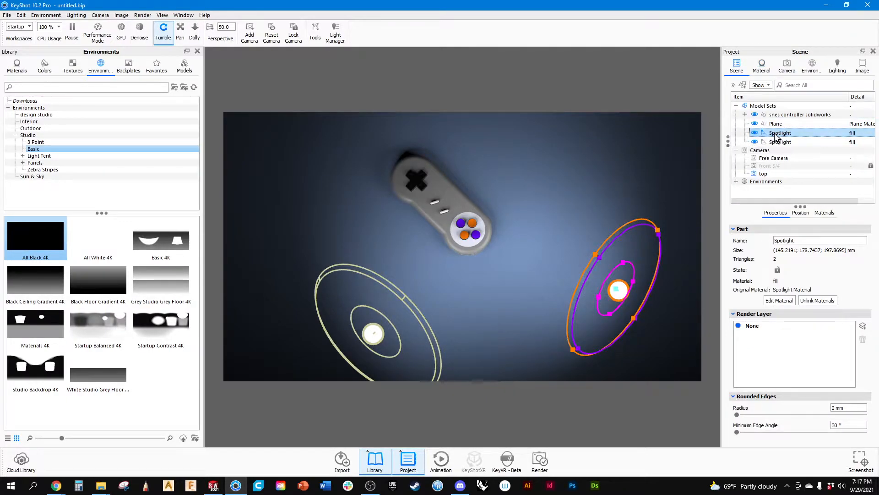
left_click(618, 299)
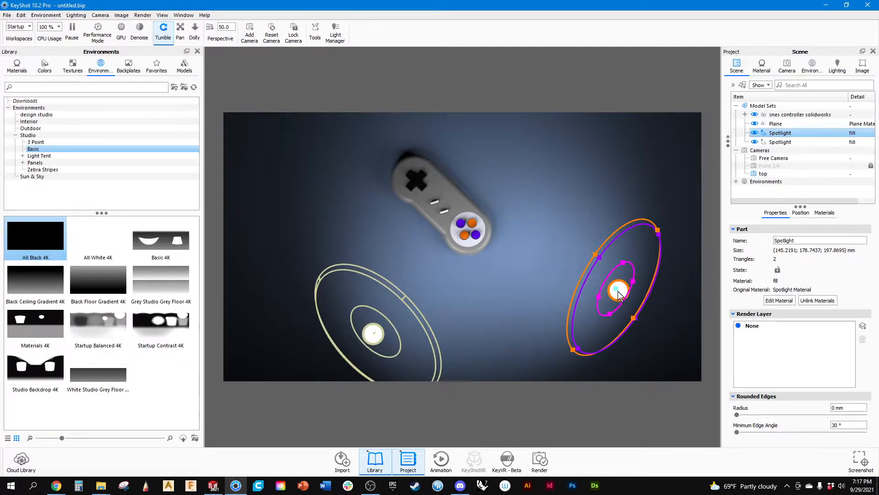
left_click(801, 212)
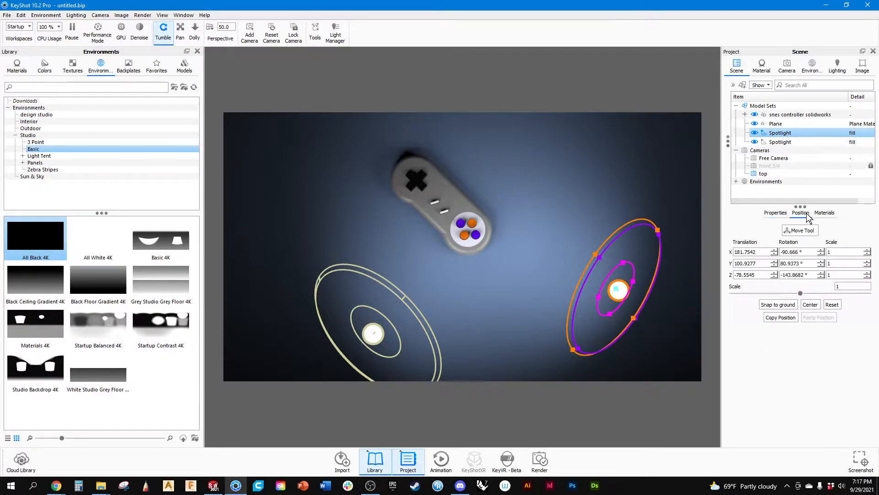
left_click(799, 230)
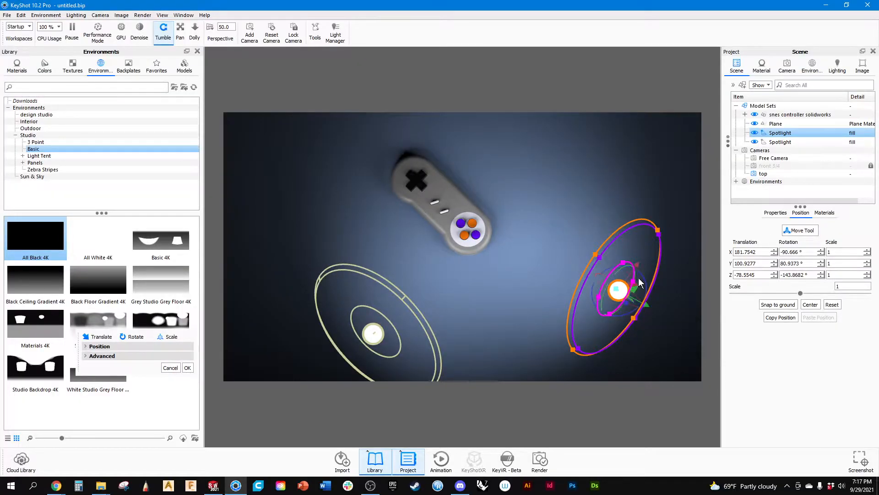
left_click_drag(637, 265, 503, 232)
scroll(501, 229, "up", 3)
middle_click_drag(586, 241, 476, 259)
left_click_drag(641, 297, 645, 210)
left_click_drag(556, 262, 514, 226)
left_click_drag(499, 224, 513, 248)
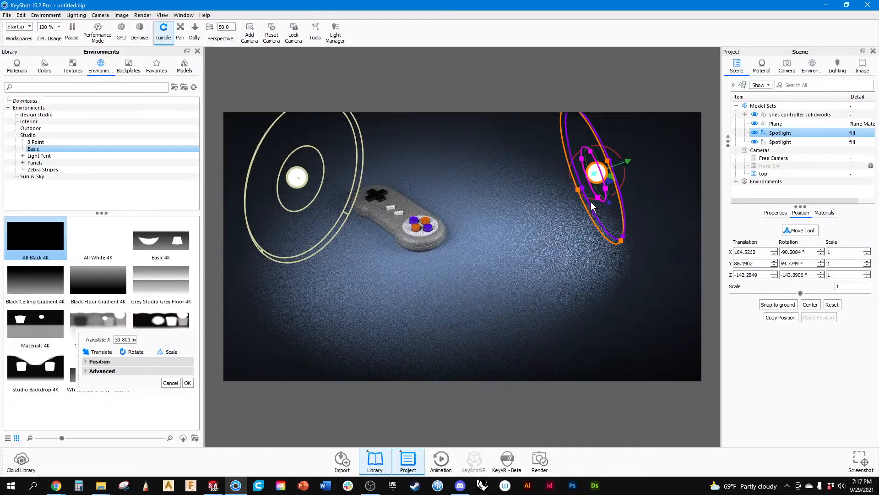
Narrow the spotlights' beam slightly and pull the falloff ring inward using the selected light's handles in the viewport.
scroll(579, 189, "up", 2)
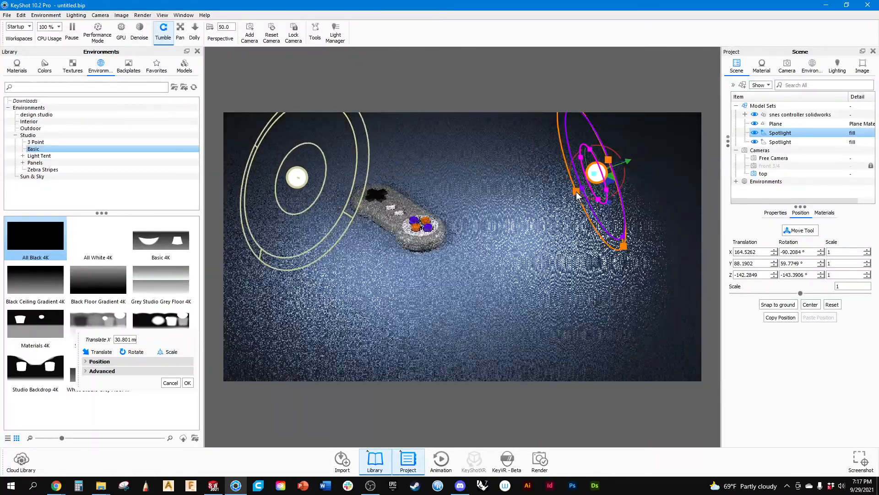
scroll(583, 192, "down", 2)
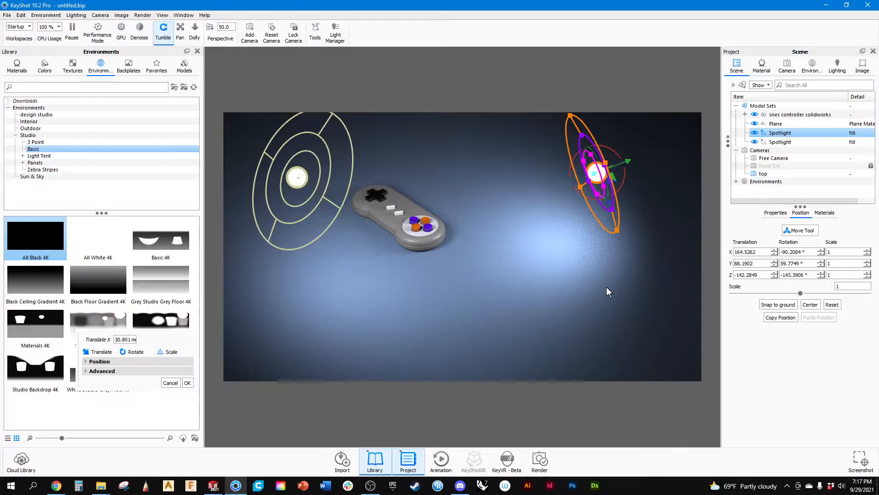
Examine the highlights and shadows on the controller body and round buttons up close, and the spotlight placement from above.
scroll(504, 225, "up", 3)
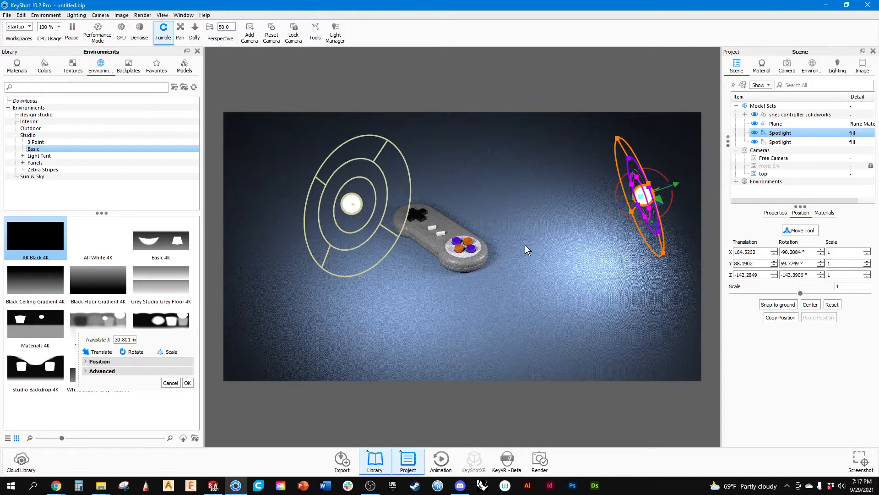
scroll(491, 246, "up", 3)
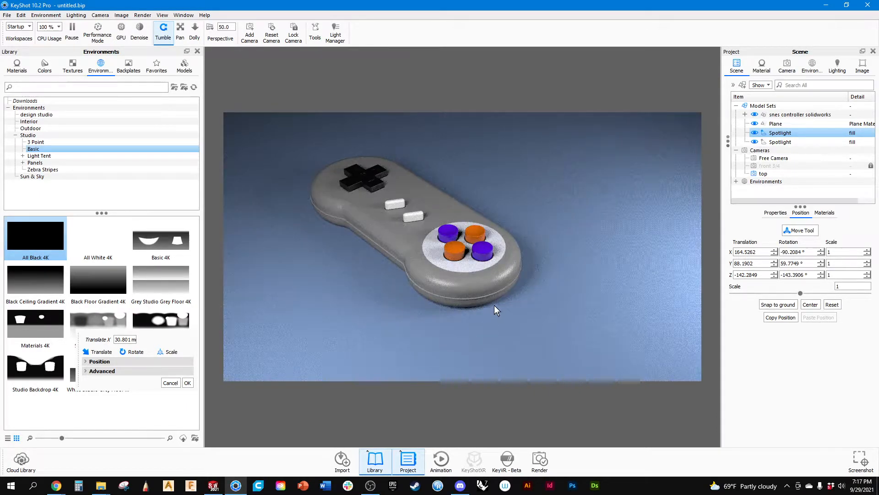
left_click_drag(449, 310, 444, 296)
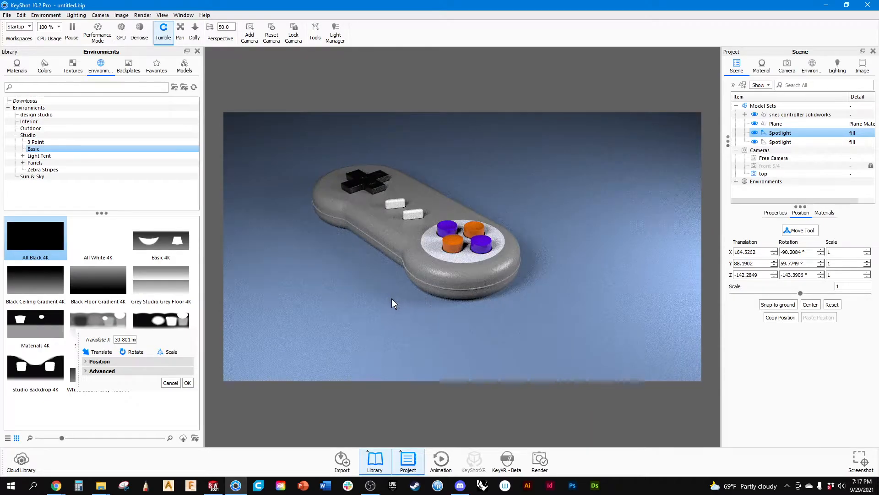
scroll(434, 279, "up", 5)
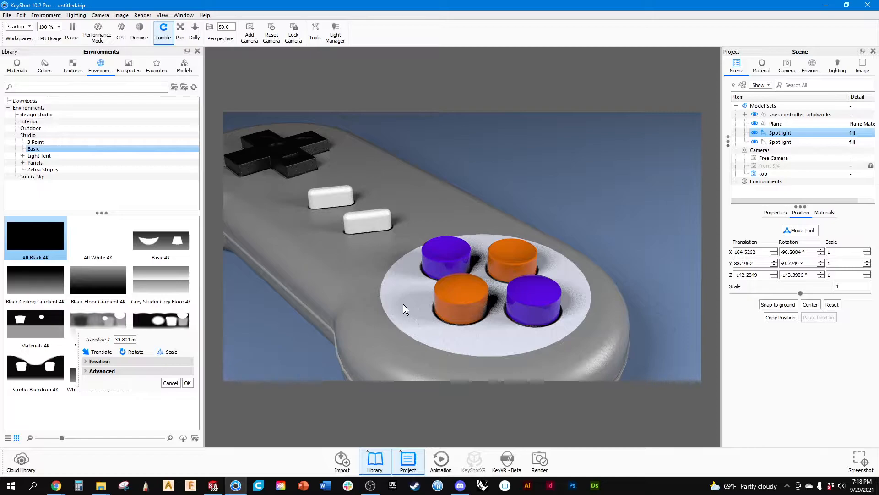
scroll(403, 304, "down", 4)
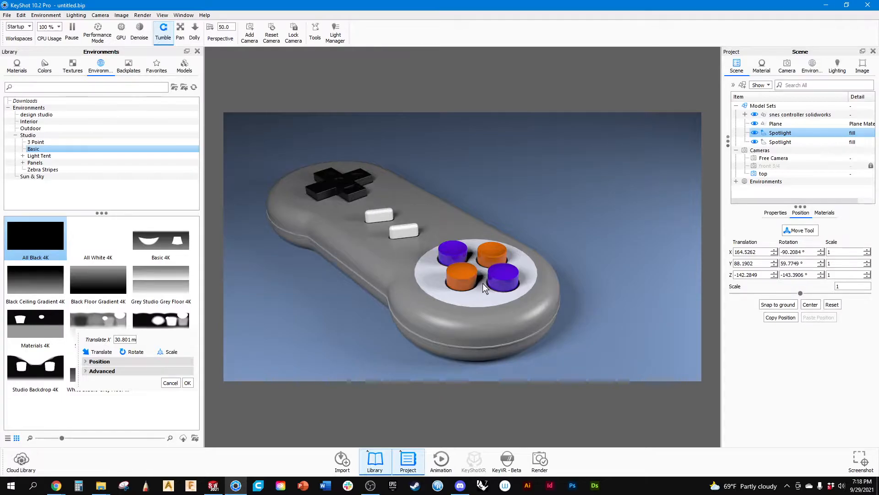
scroll(517, 300, "up", 5)
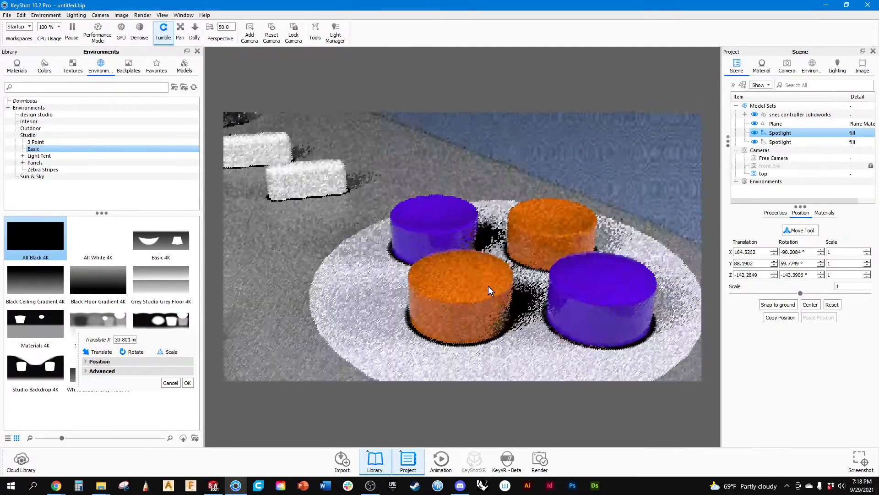
left_click_drag(484, 284, 450, 215)
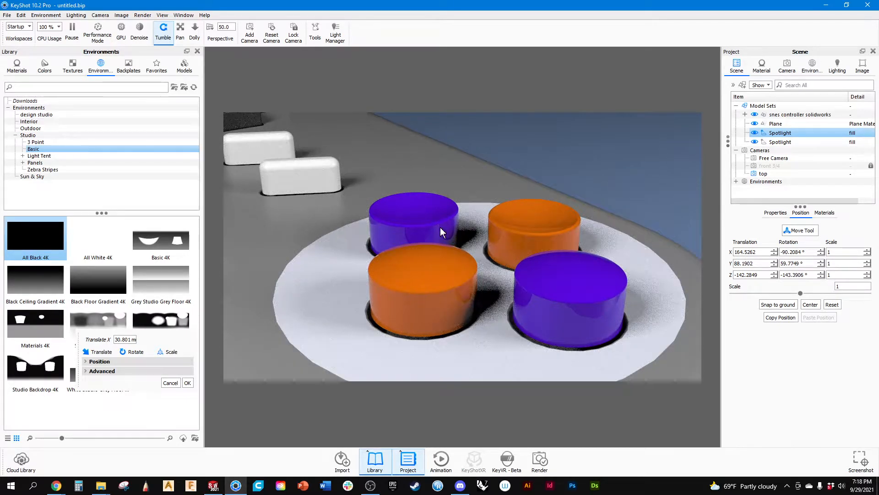
scroll(367, 299, "down", 5)
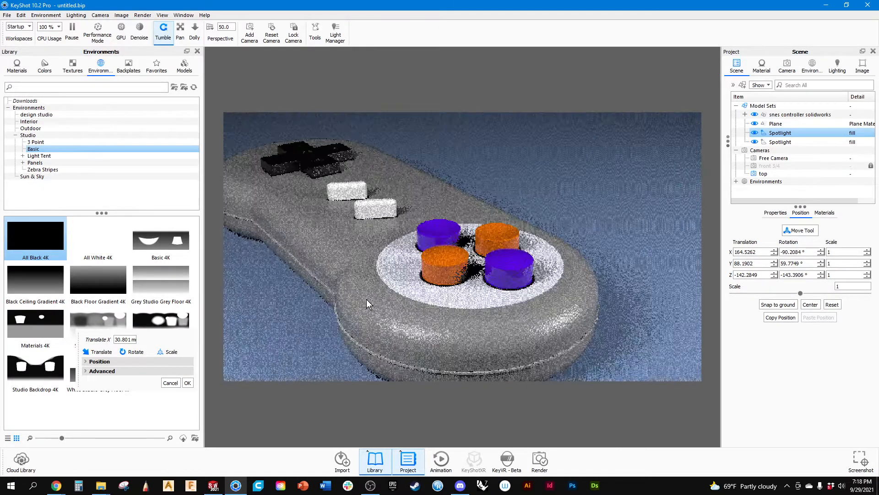
left_click_drag(353, 303, 350, 314)
scroll(383, 276, "down", 3)
left_click_drag(384, 276, 433, 307)
left_click(814, 143, "ctrl")
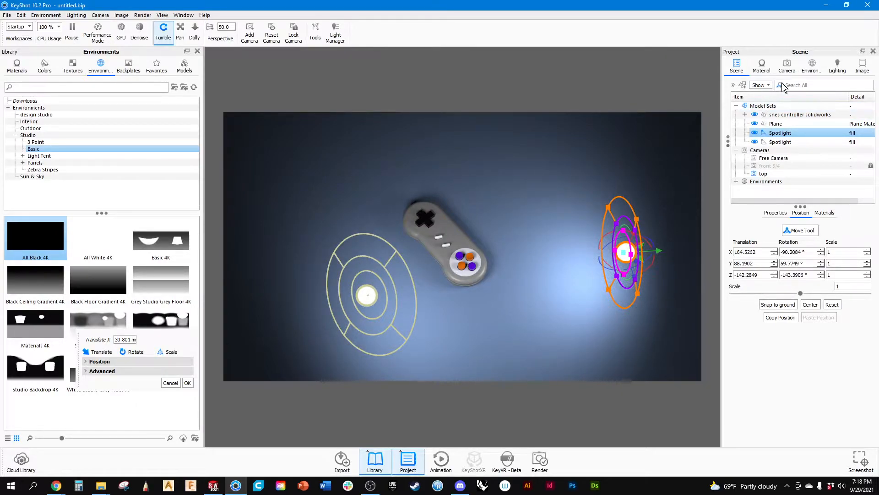
Look straight down with the standard Top view and frame the controller together with both spotlights.
left_click(787, 66)
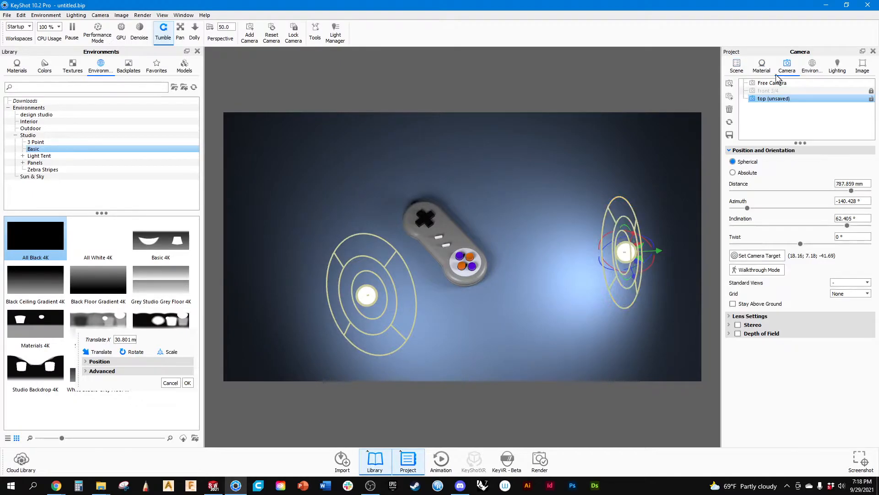
double_click(767, 99)
left_click_drag(529, 164, 529, 217)
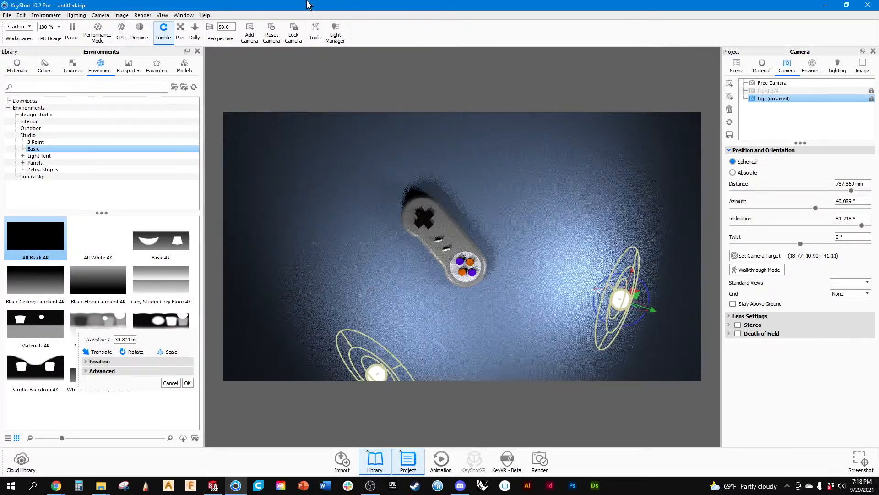
left_click(100, 15)
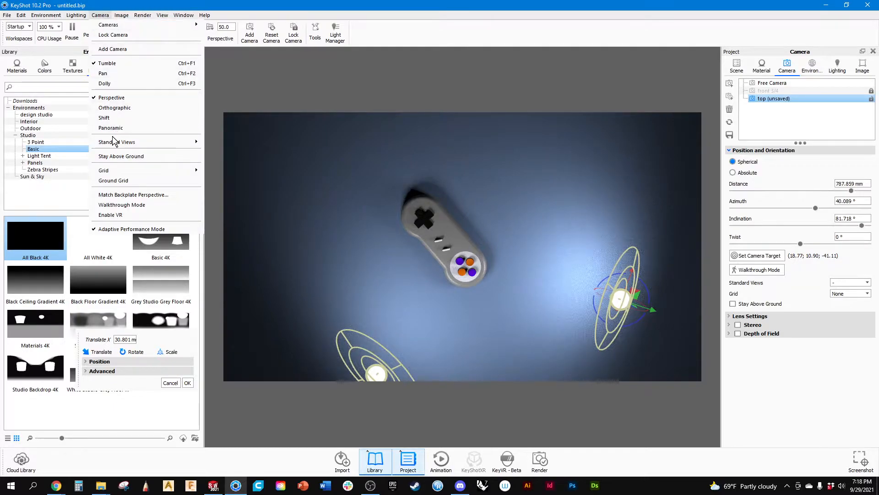
mouse_move(118, 144)
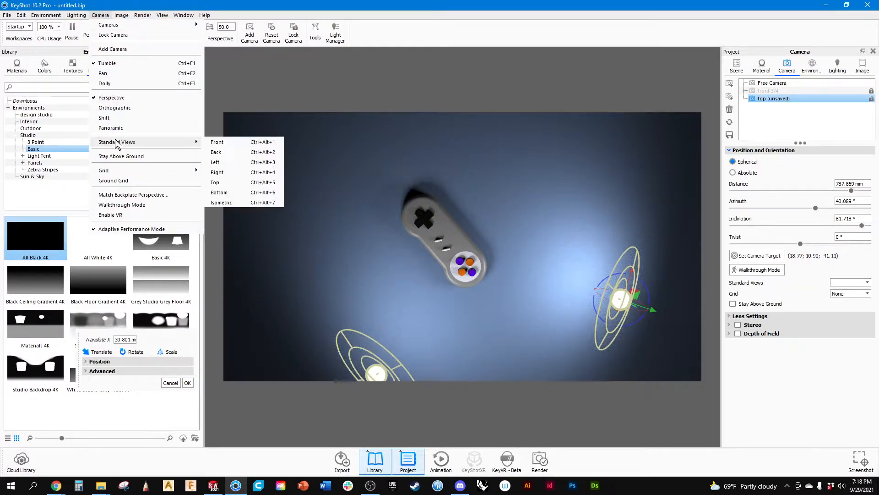
left_click(219, 183)
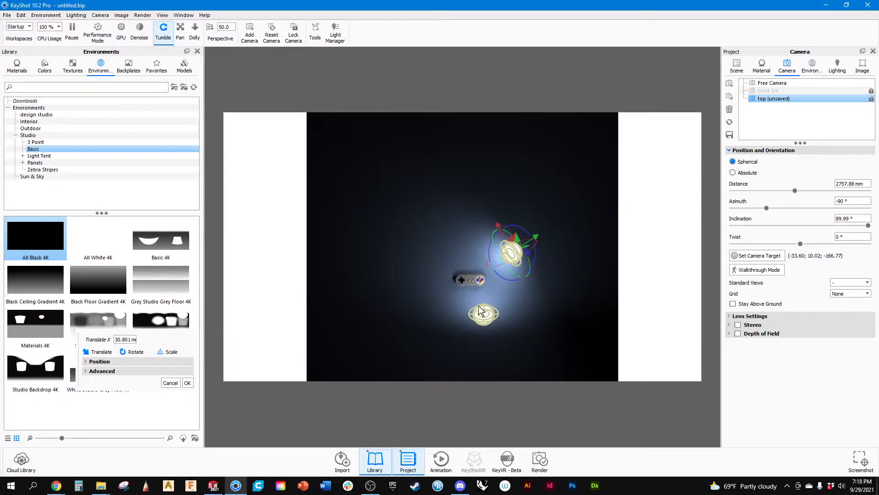
scroll(479, 306, "up", 6)
middle_click_drag(502, 249, 511, 155)
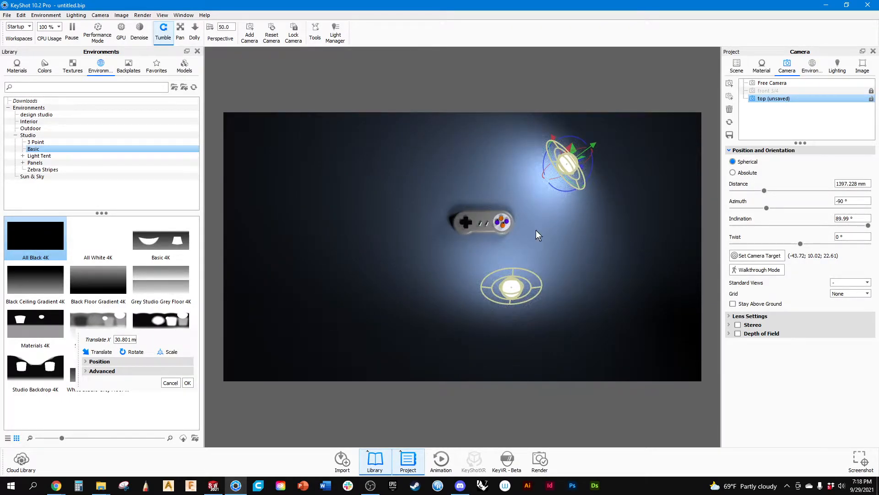
scroll(460, 208, "up", 5)
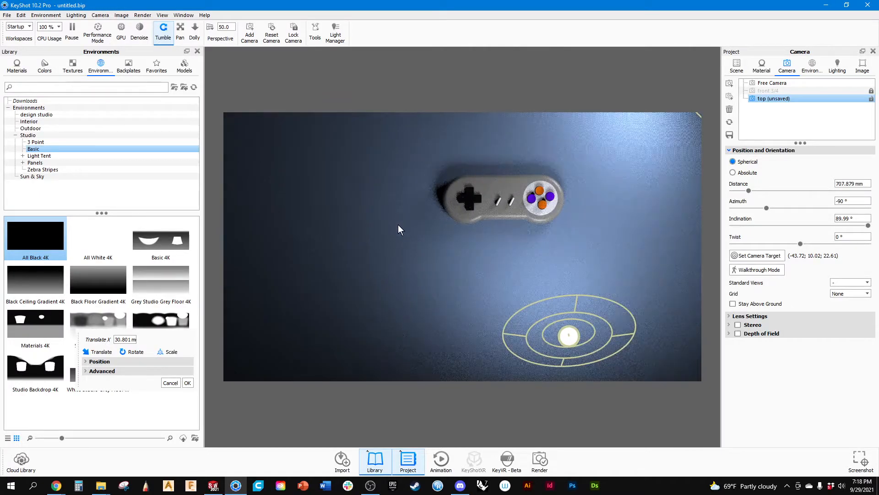
middle_click_drag(397, 219, 392, 266)
scroll(396, 256, "down", 5)
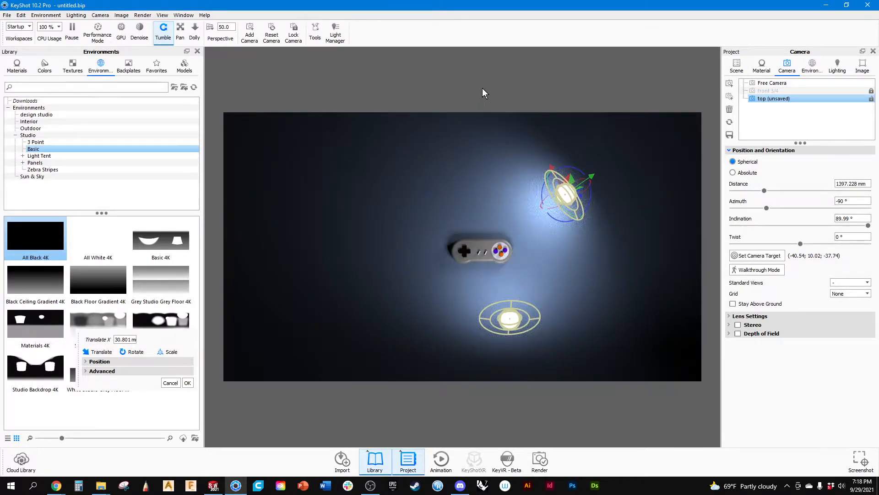
Add a third spotlight to the scene.
left_click(737, 66)
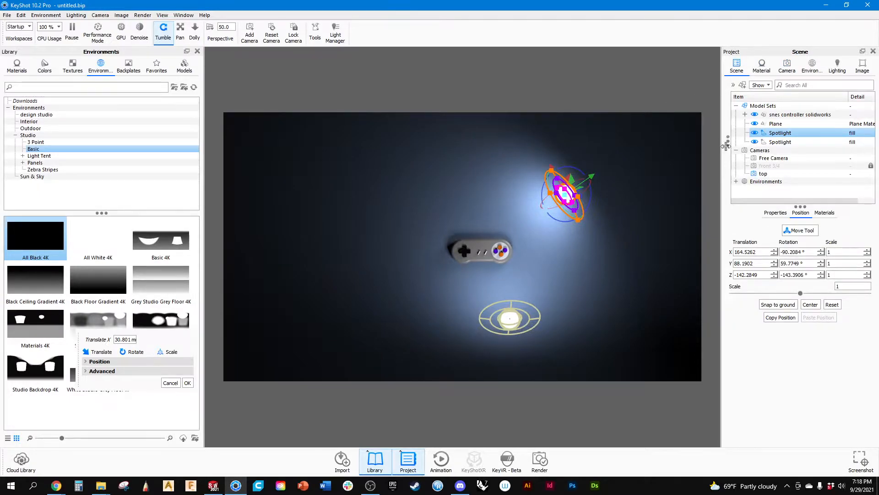
right_click(778, 136)
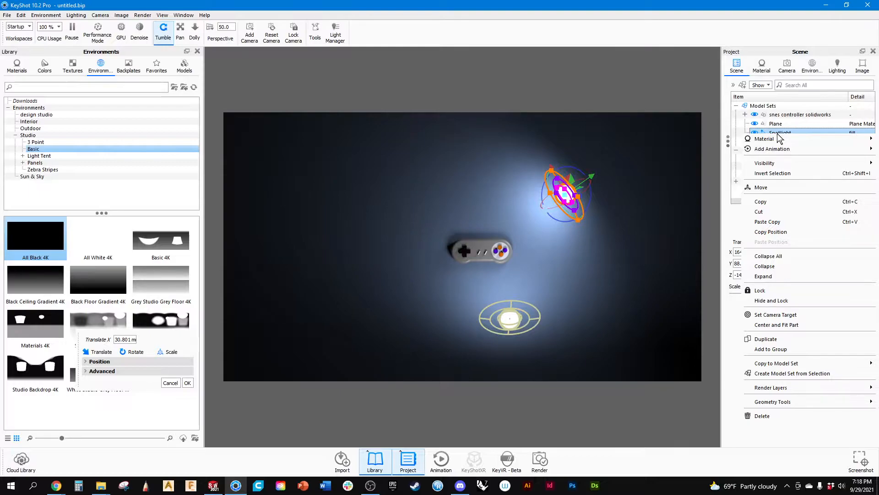
left_click(480, 72)
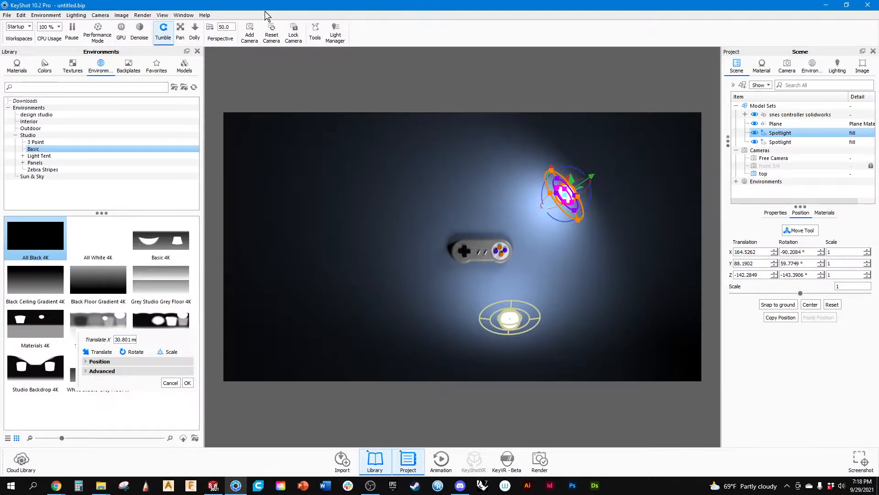
left_click(22, 16)
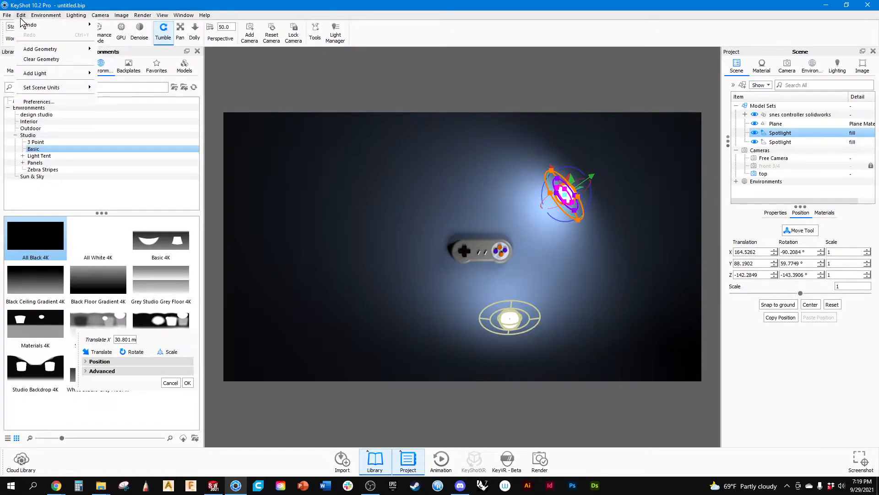
mouse_move(38, 77)
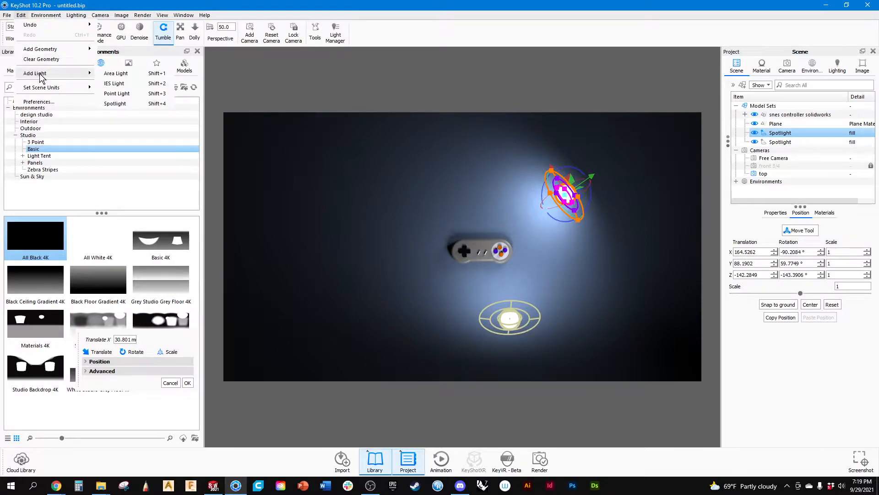
left_click(115, 104)
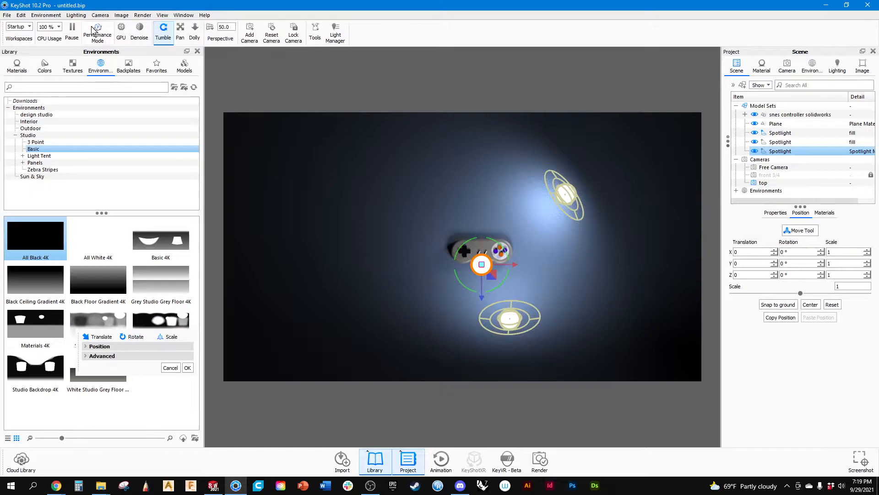
Move the new spotlight beside the controller's D-pad end, to about X -195.7 and Z -87.5.
mouse_move(490, 268)
left_mouse_down()
mouse_move(446, 247)
mouse_move(511, 259)
mouse_move(477, 261)
left_mouse_up()
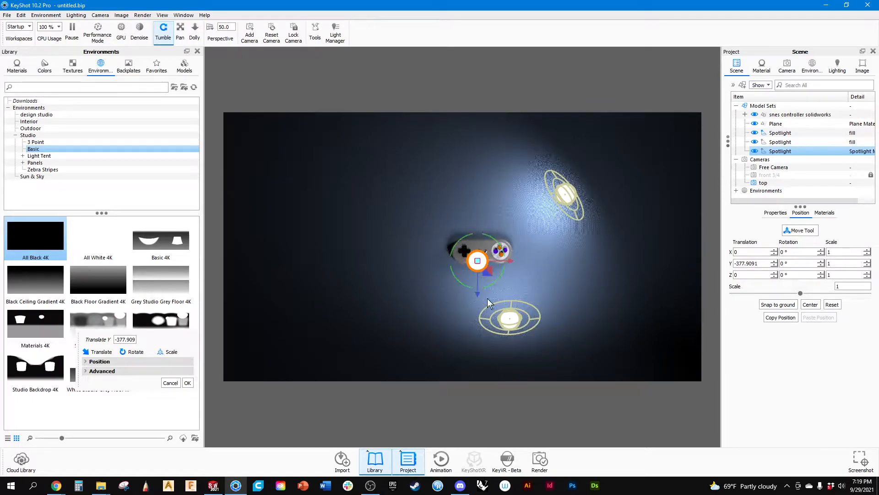
left_click_drag(513, 255, 436, 265)
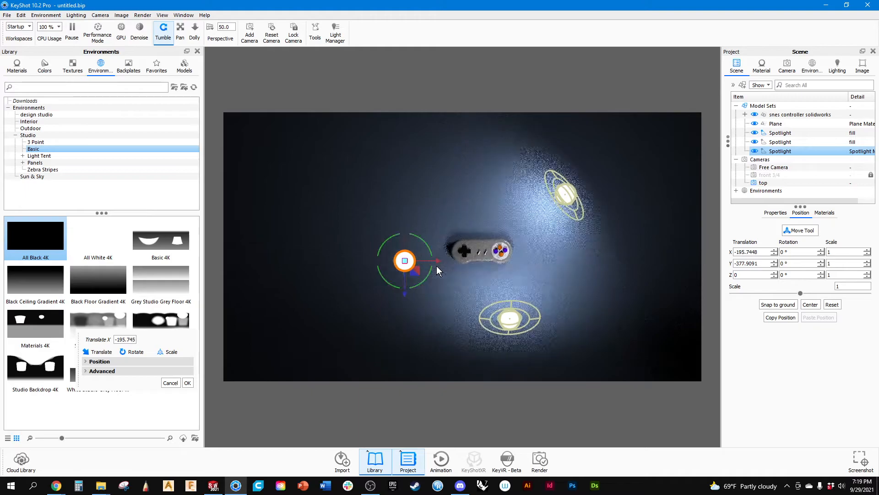
left_click_drag(406, 298, 397, 262)
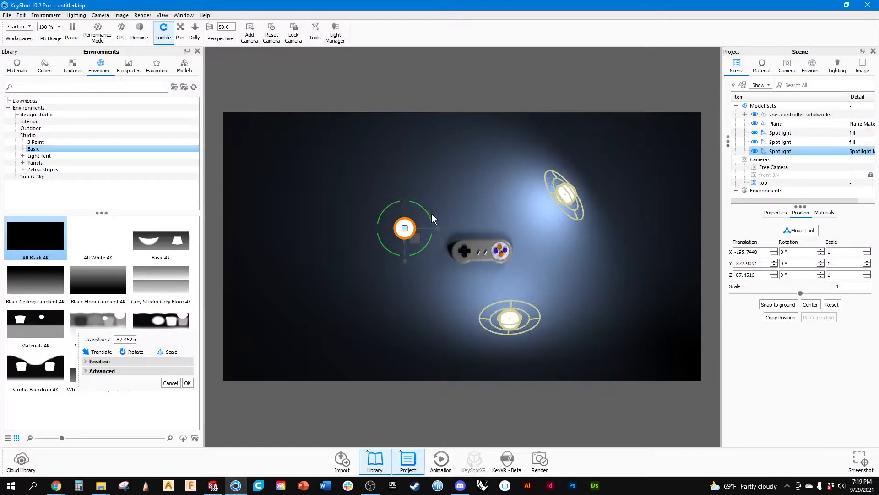
Raise the new spotlight just above the ground plane to about Y 26.8, working in the standard Right view.
left_click(101, 15)
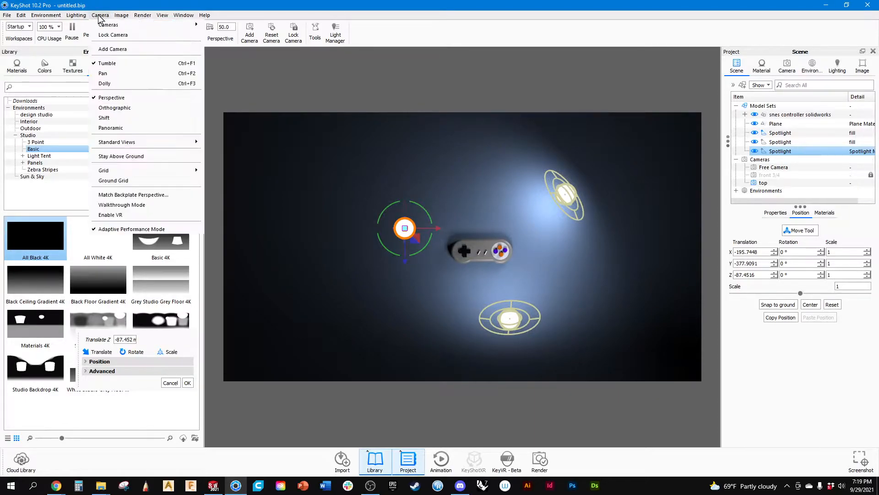
mouse_move(110, 141)
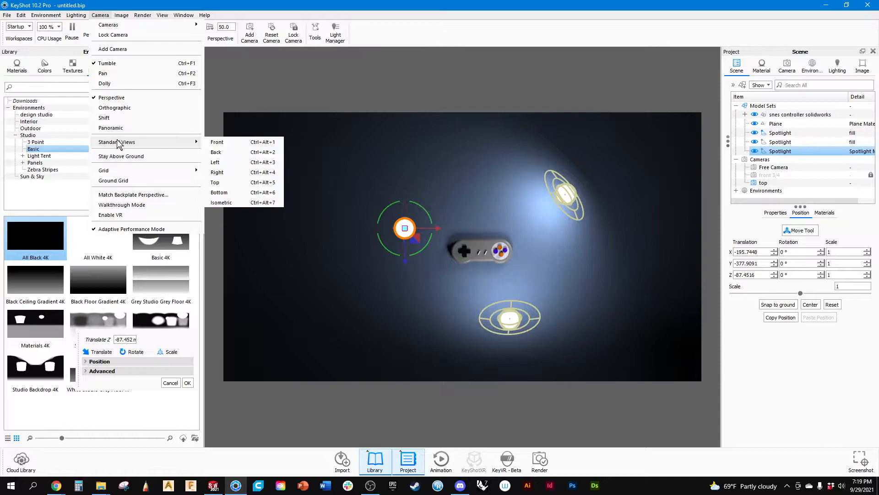
left_click(227, 175)
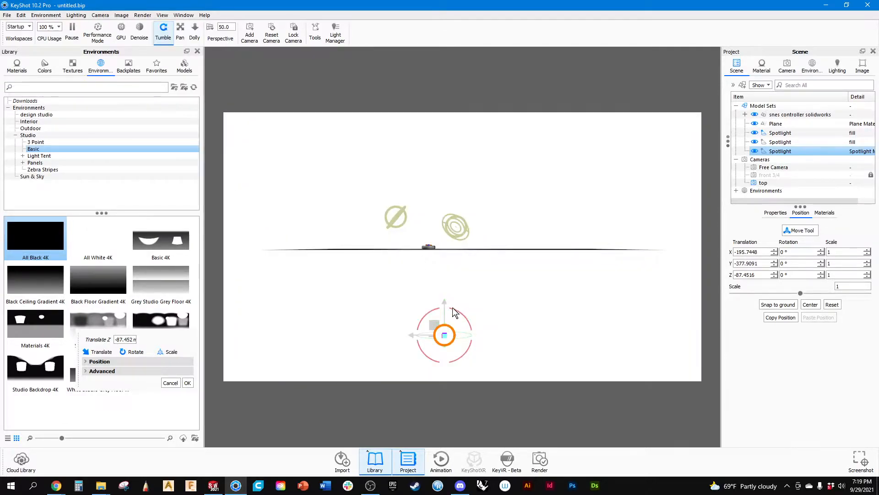
left_click_drag(445, 327, 423, 208)
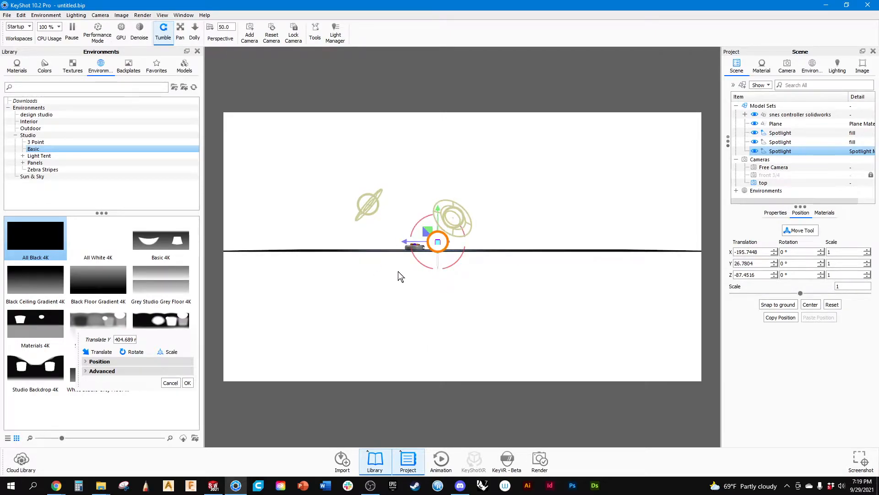
scroll(397, 272, "down", 5)
scroll(398, 270, "up", 7)
scroll(400, 270, "up", 3)
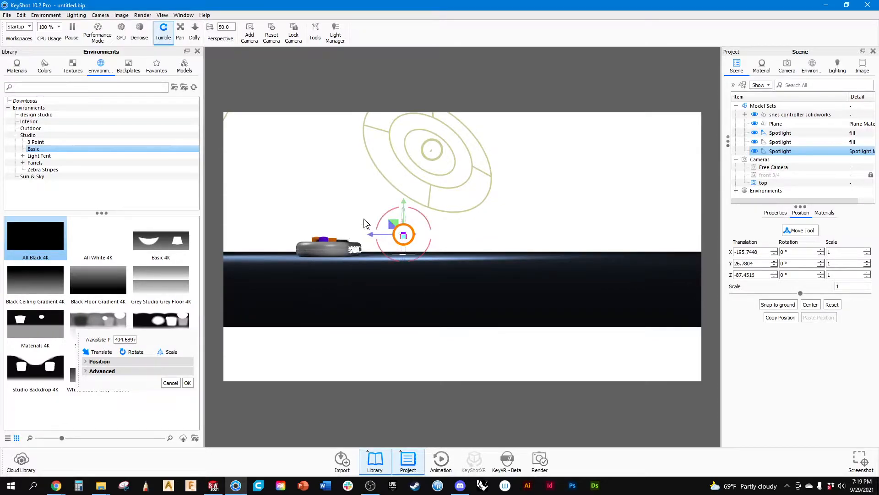
Aim the new spotlight at the controller by rotating it to about 56.9° in Y and -83.5° in X, starting from the standard Top view.
left_click(100, 16)
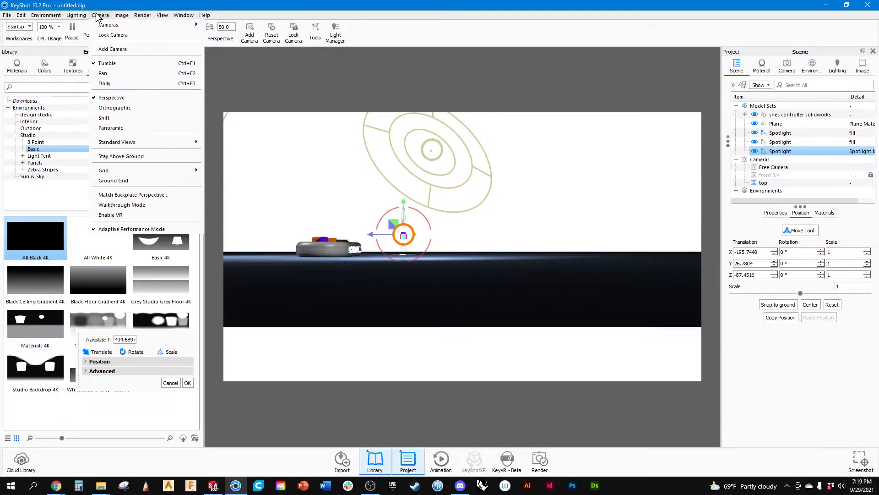
mouse_move(125, 145)
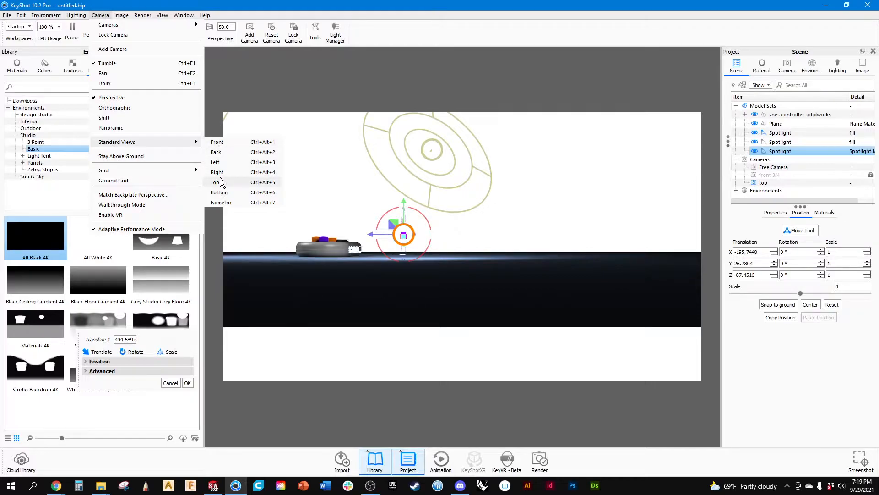
left_click(215, 182)
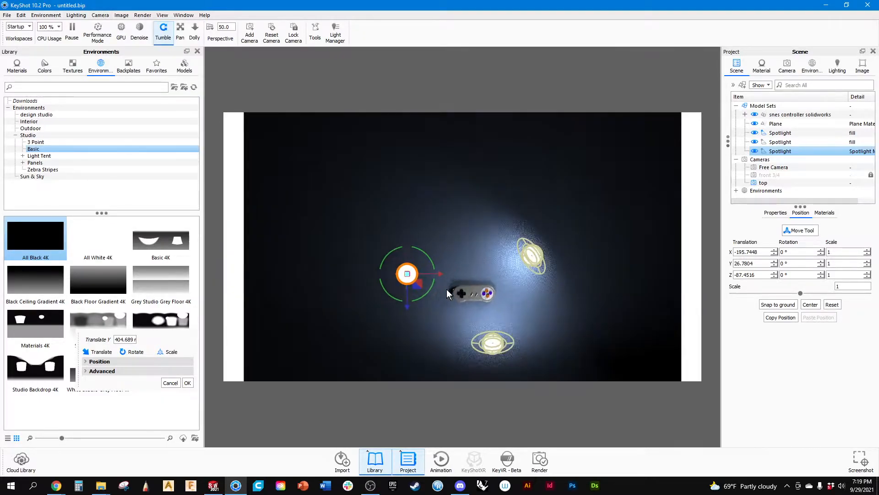
left_click_drag(414, 298, 428, 278)
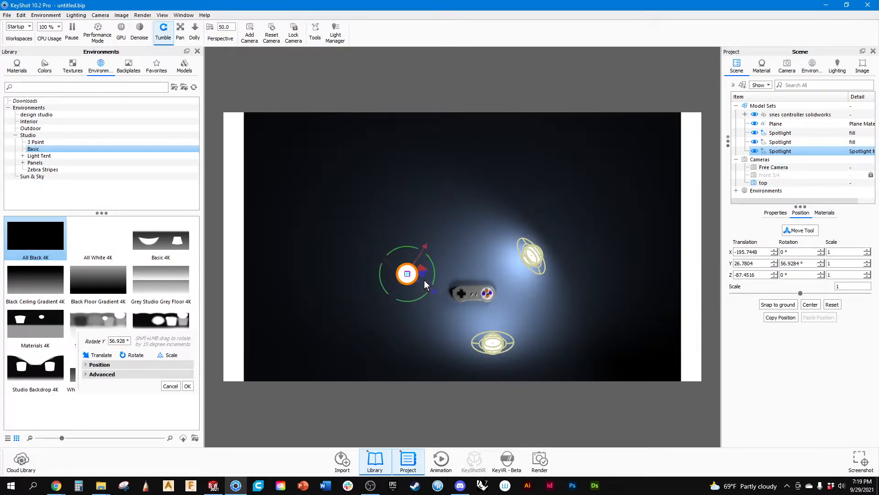
left_click_drag(424, 281, 416, 276)
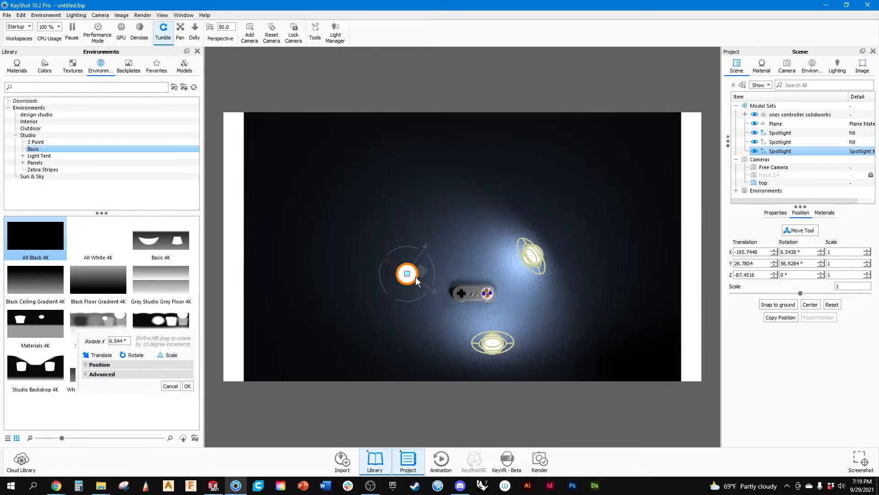
scroll(411, 278, "up", 5)
mouse_move(363, 314)
left_mouse_down()
mouse_move(369, 309)
mouse_move(351, 308)
left_mouse_up()
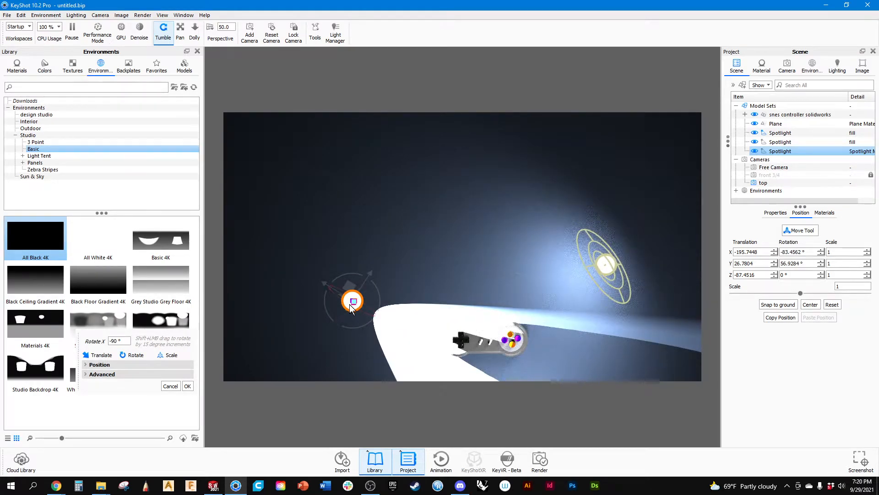
Narrow the new spotlight's beam and pull its falloff ring inward using the light's handles in the viewport.
left_click_drag(460, 317, 366, 434)
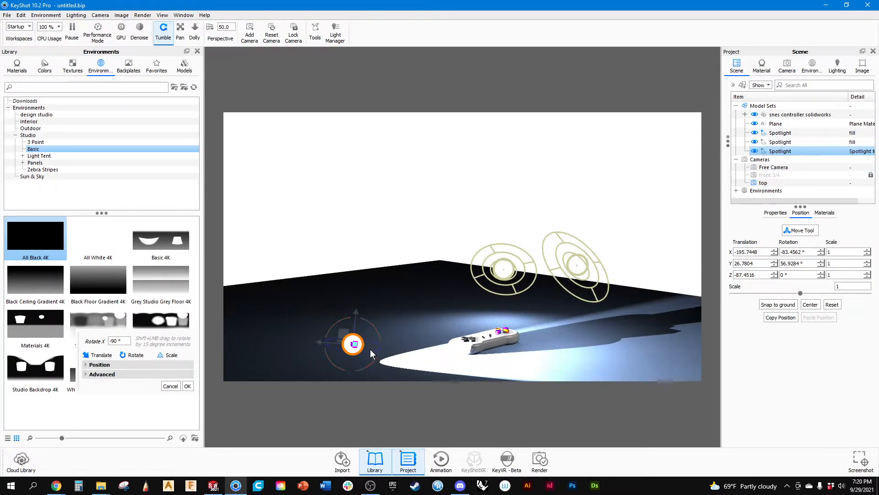
scroll(361, 346, "up", 4)
middle_click_drag(365, 347, 507, 213)
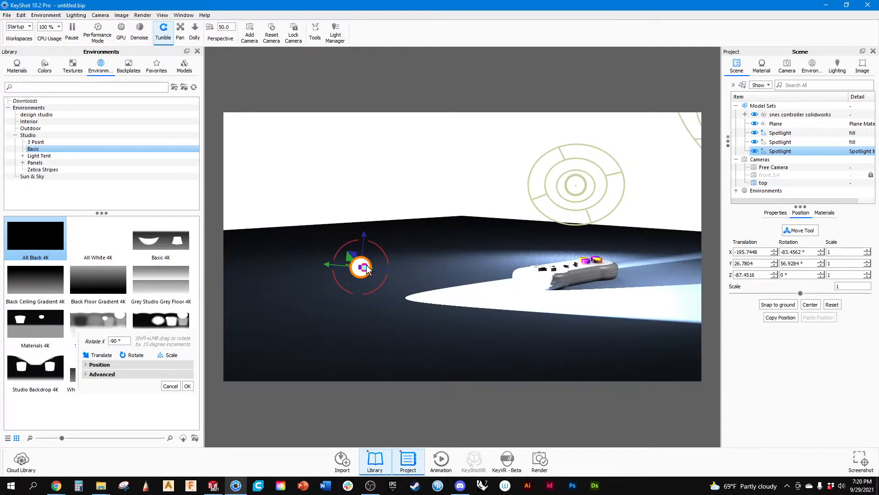
left_click_drag(366, 266, 368, 266)
left_click_drag(407, 297, 360, 297)
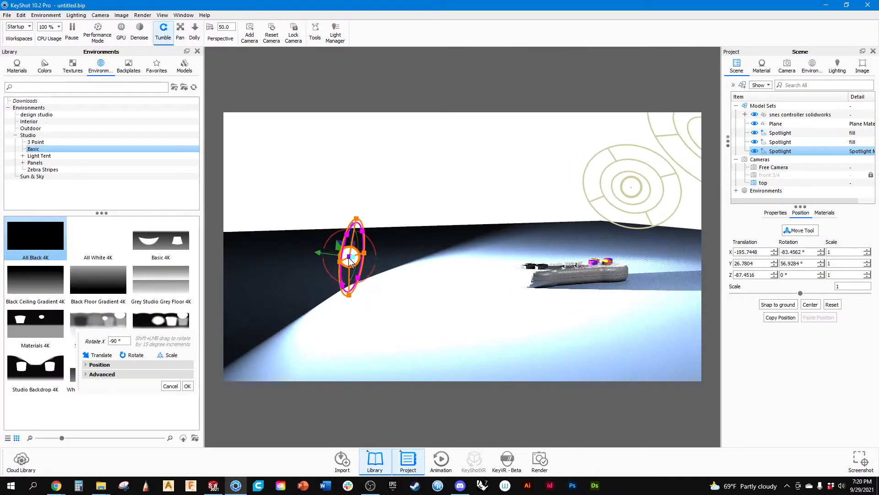
left_click_drag(349, 235, 356, 248)
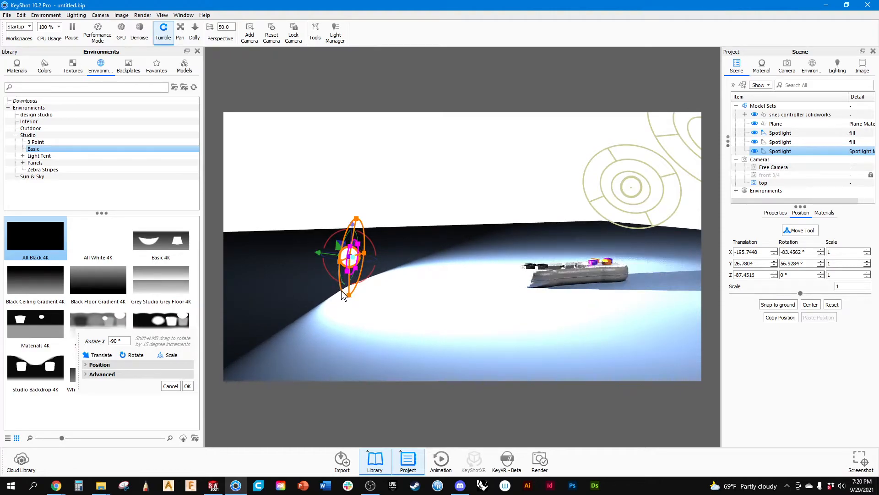
left_click_drag(348, 296, 350, 274)
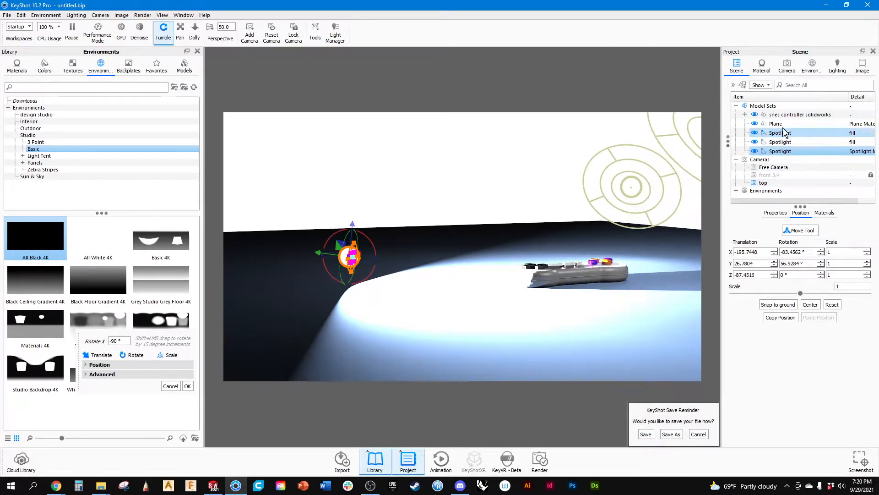
Set the power of the fill spotlight material to 0.25 Watt.
left_click(762, 66)
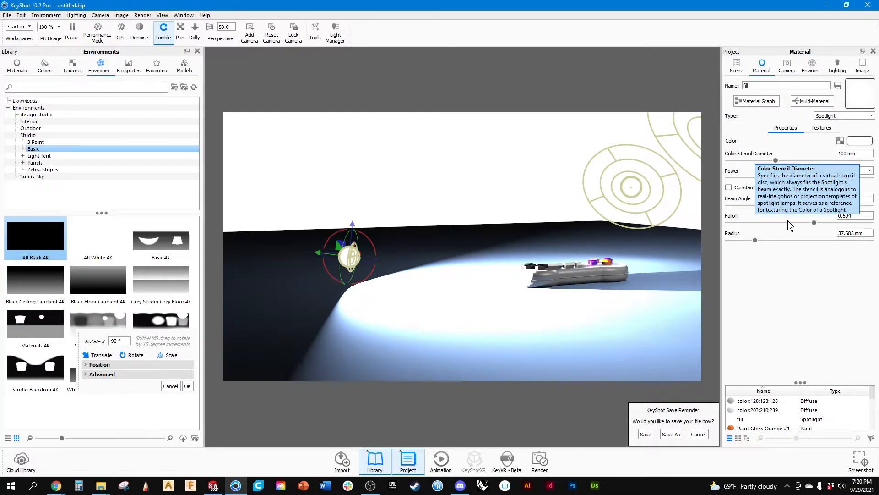
double_click(809, 170)
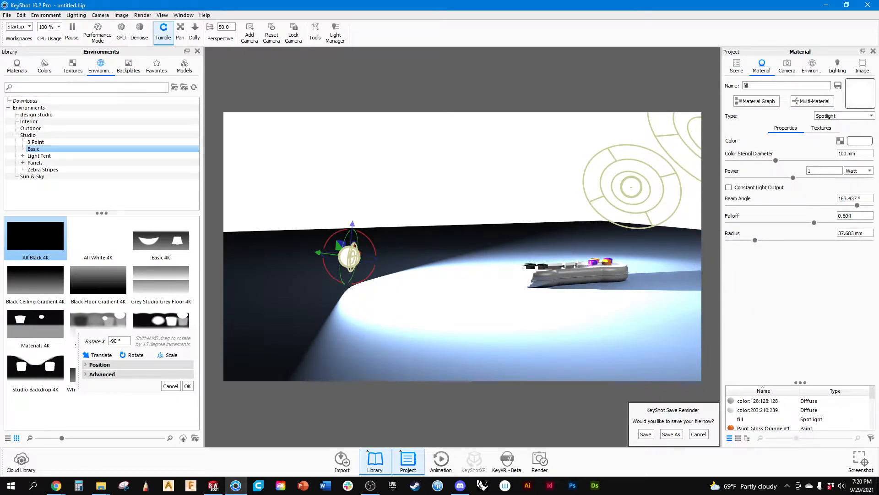
type(".2")
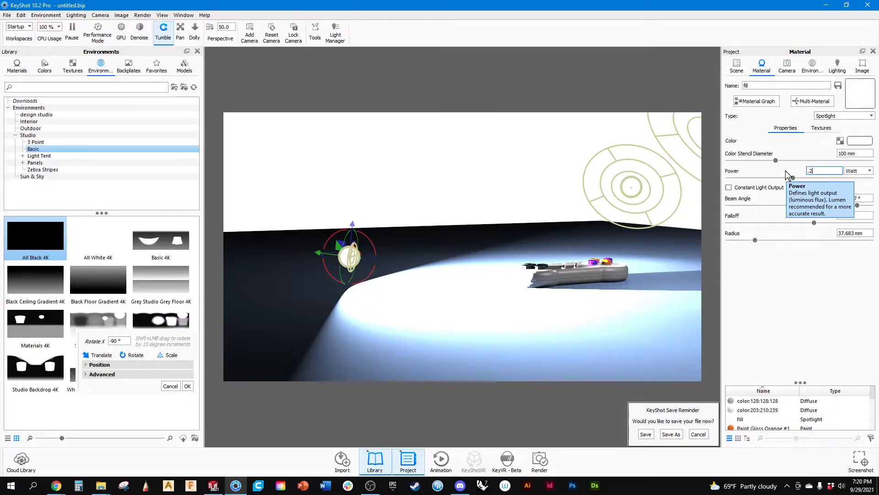
type("5")
key("Return")
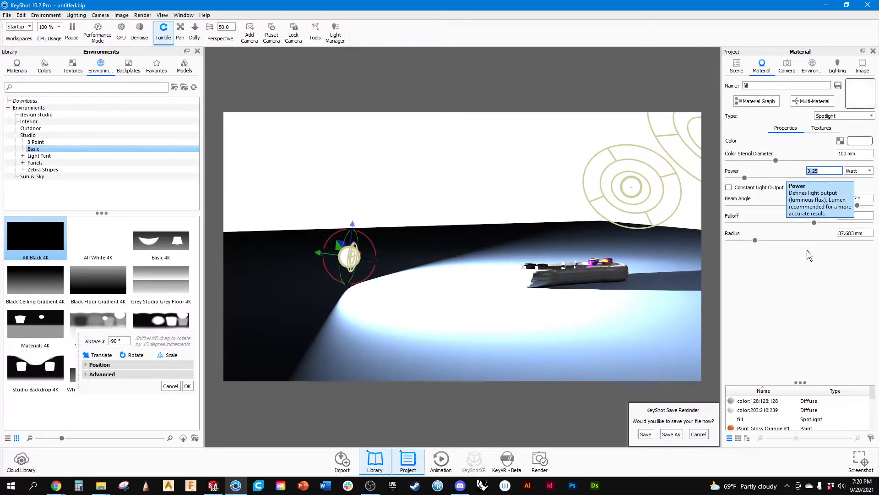
Reduce the fill spotlight material's color stencil diameter to 37.8 mm and its radius to 34.8 mm.
left_click(856, 154)
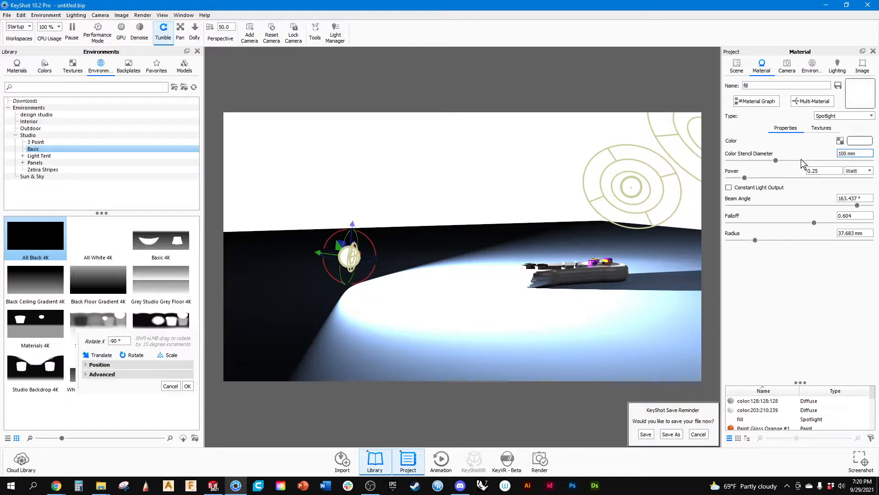
left_click_drag(771, 162, 746, 183)
left_click_drag(753, 242, 753, 245)
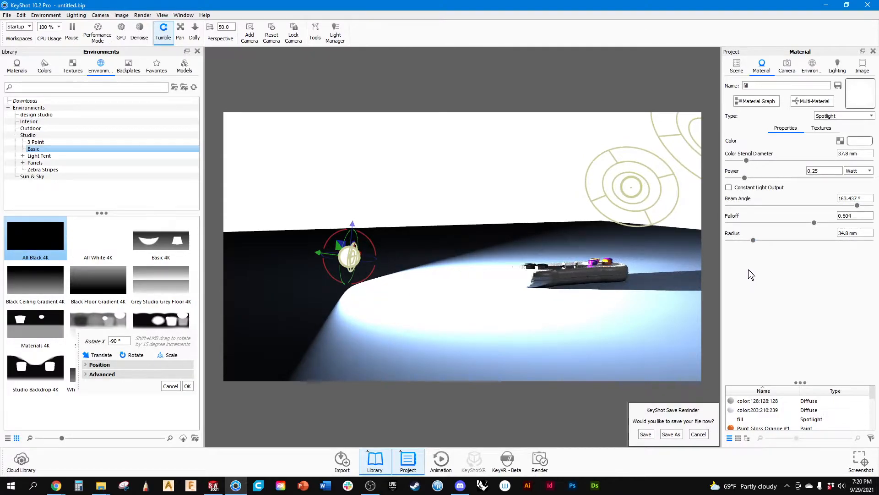
left_click(737, 65)
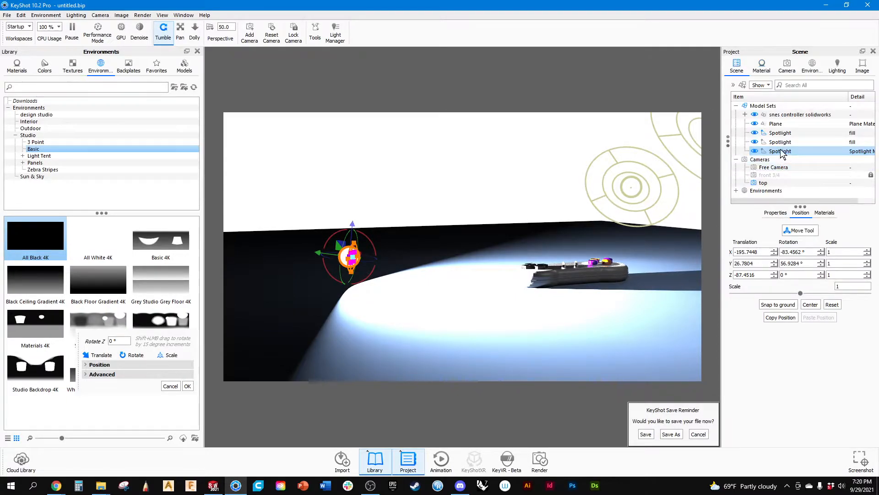
left_click(755, 152)
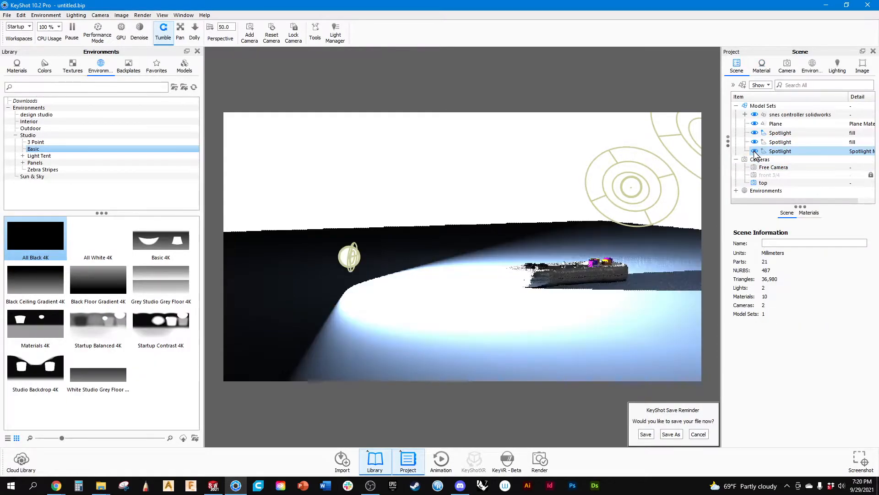
left_click(774, 155)
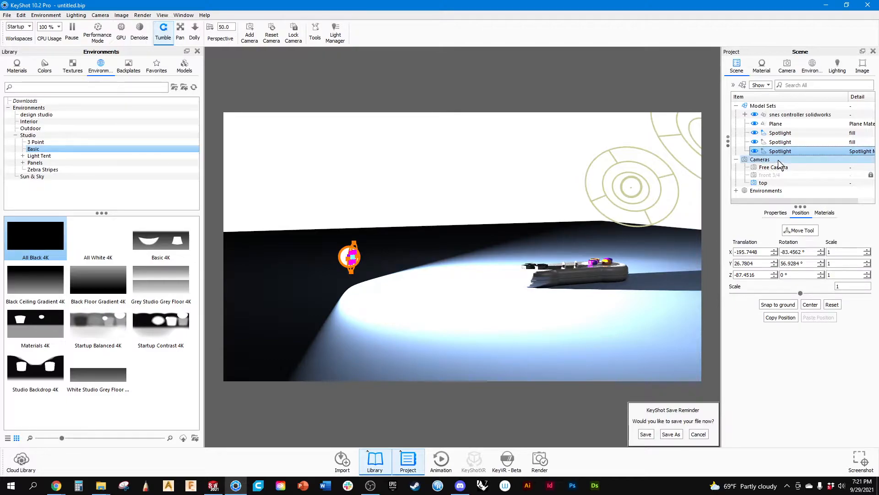
left_click(826, 213)
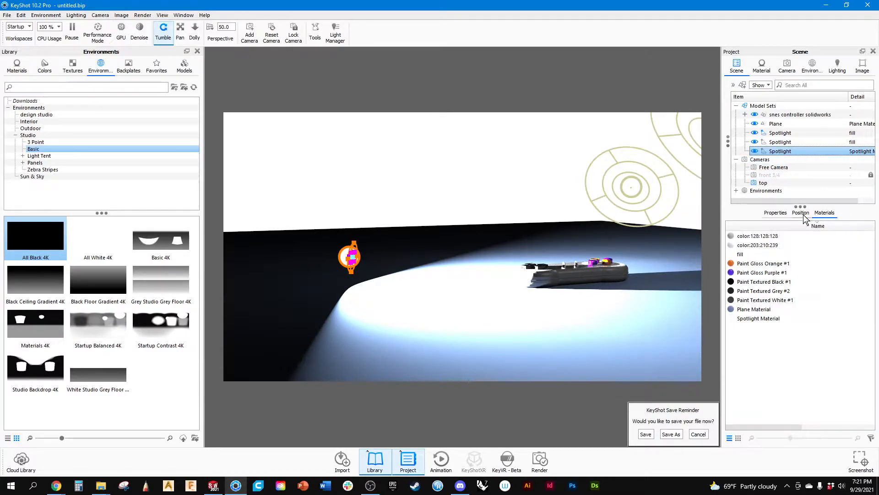
left_click(777, 214)
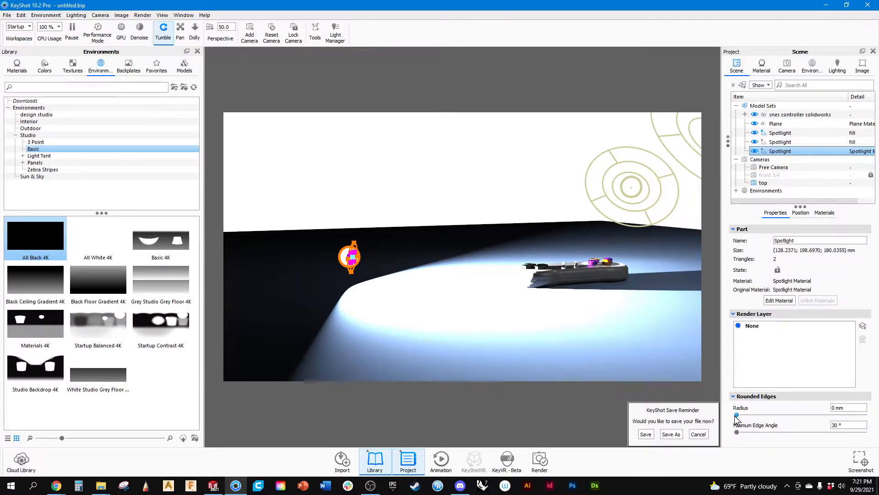
left_click_drag(737, 415, 678, 425)
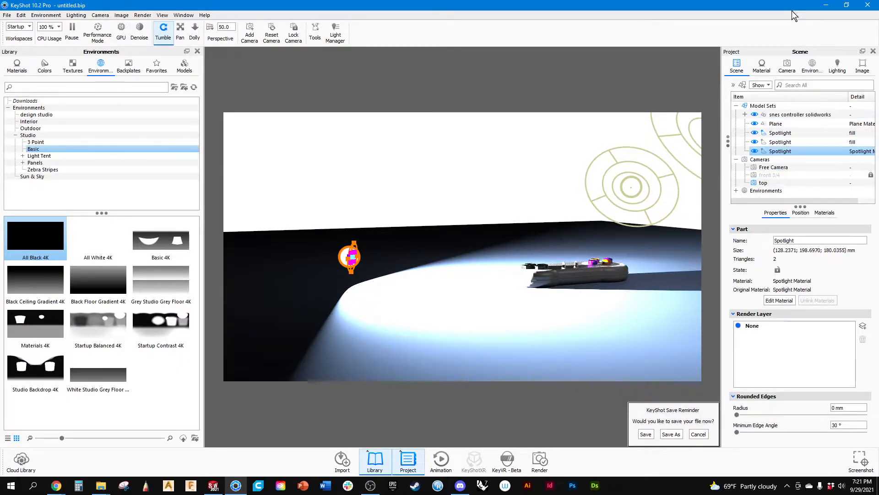
Set the fill spotlight material's beam angle to 163.8°, keeping its type as Spotlight.
left_click(763, 65)
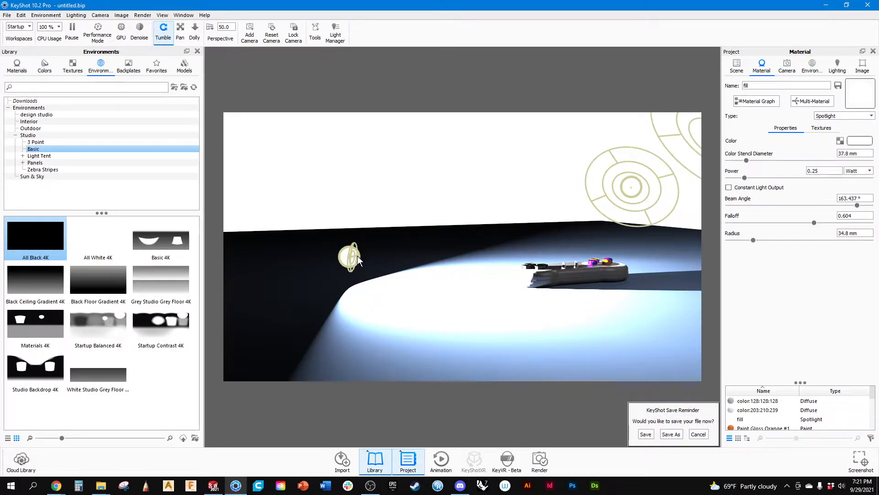
left_click(830, 116)
left_click(830, 118)
mouse_move(857, 206)
left_mouse_down()
mouse_move(848, 206)
mouse_move(857, 206)
left_mouse_up()
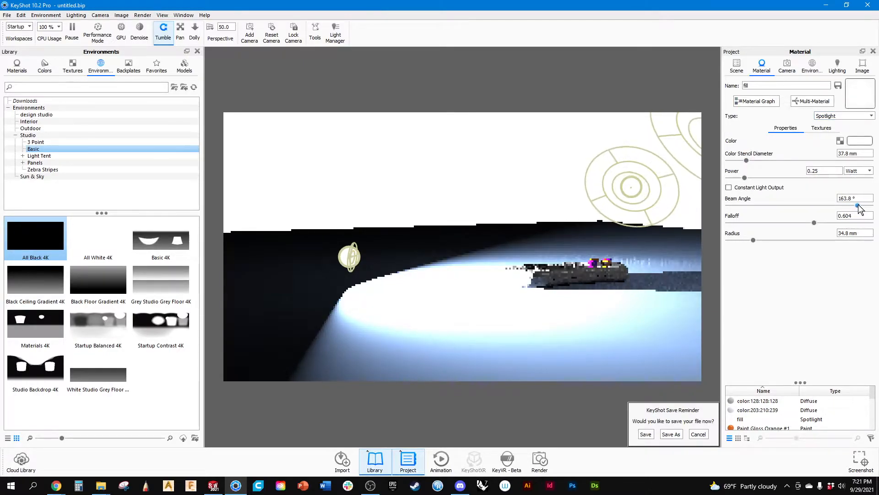
Dismiss the save reminder and unlink the material of the spotlight at the controller's D-pad end.
double_click(349, 267)
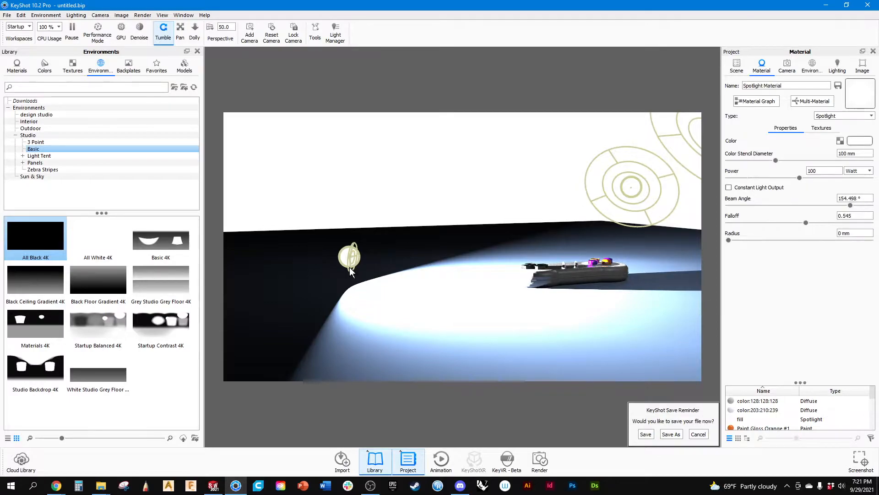
left_click(704, 435)
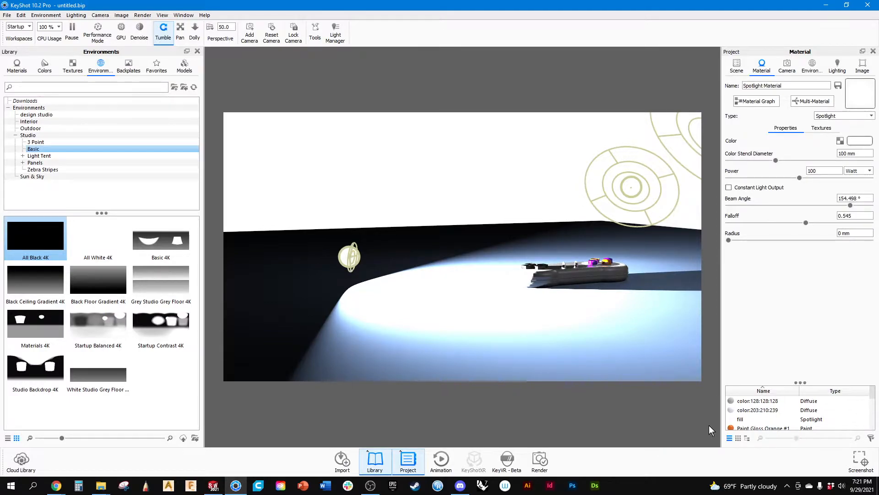
right_click(345, 252)
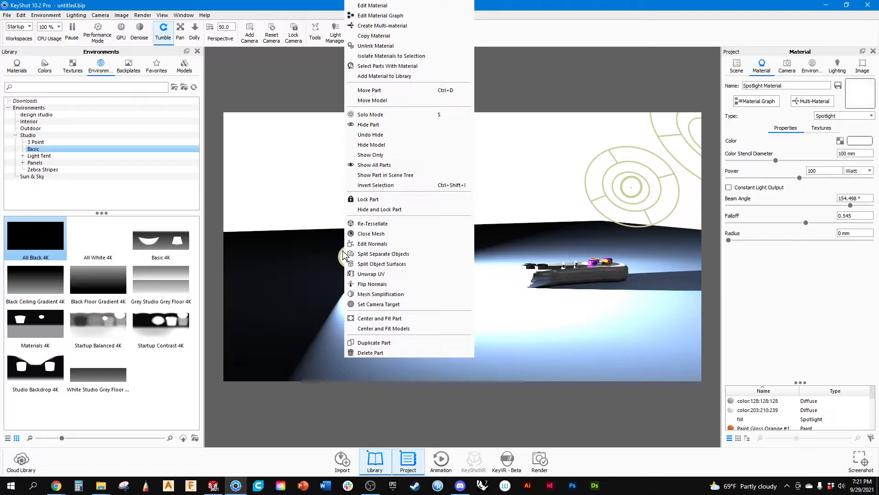
left_click(377, 46)
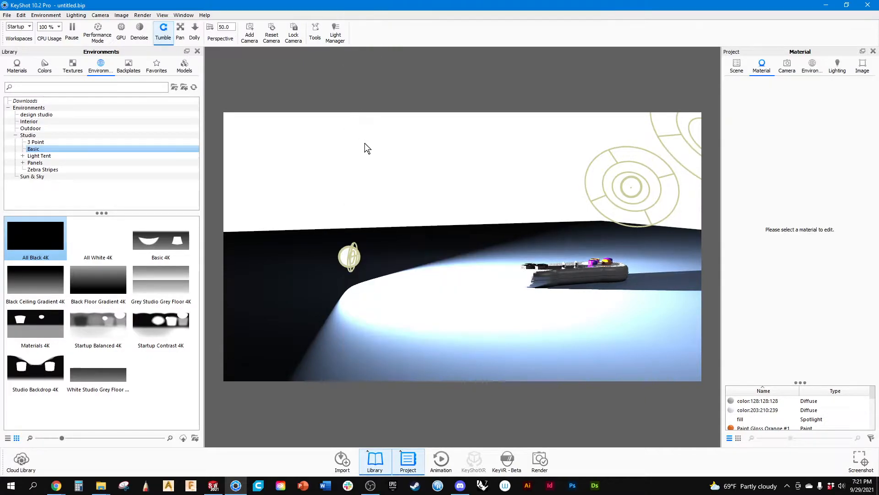
Hide both fill spotlights in the scene tree and select the third spotlight on its own.
left_click(736, 67)
left_click(773, 133)
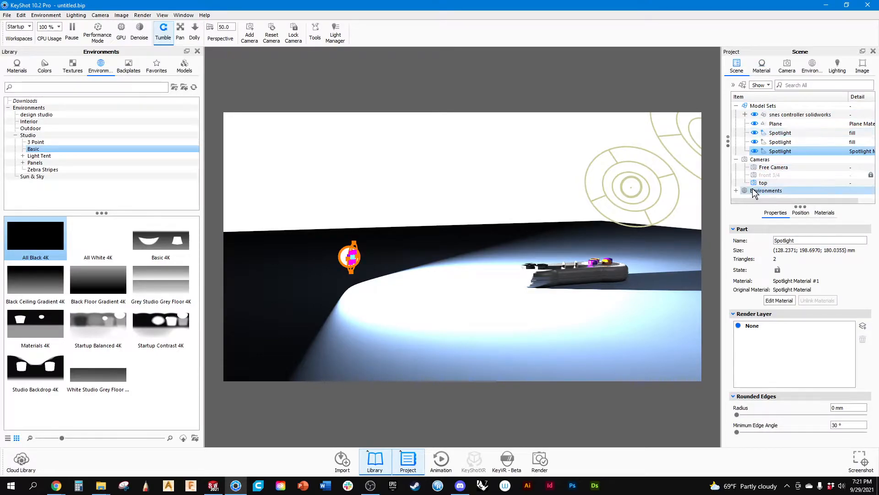
left_click(755, 133)
left_click(754, 142)
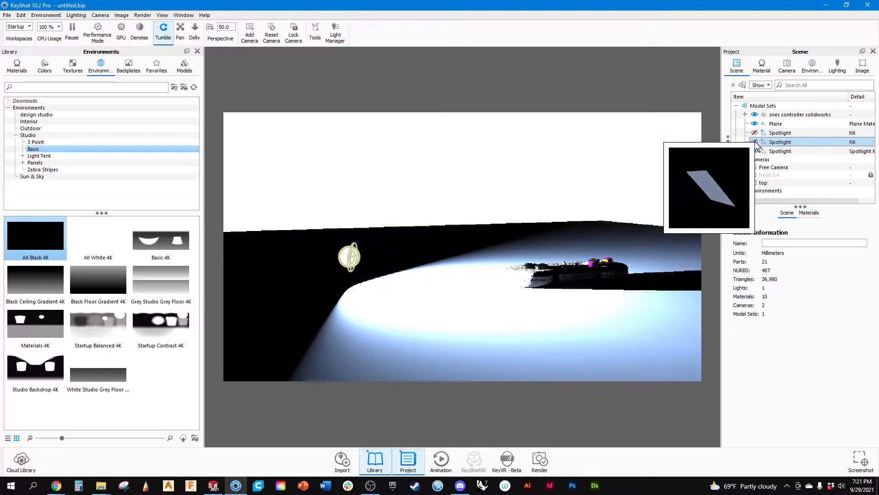
left_click(775, 151)
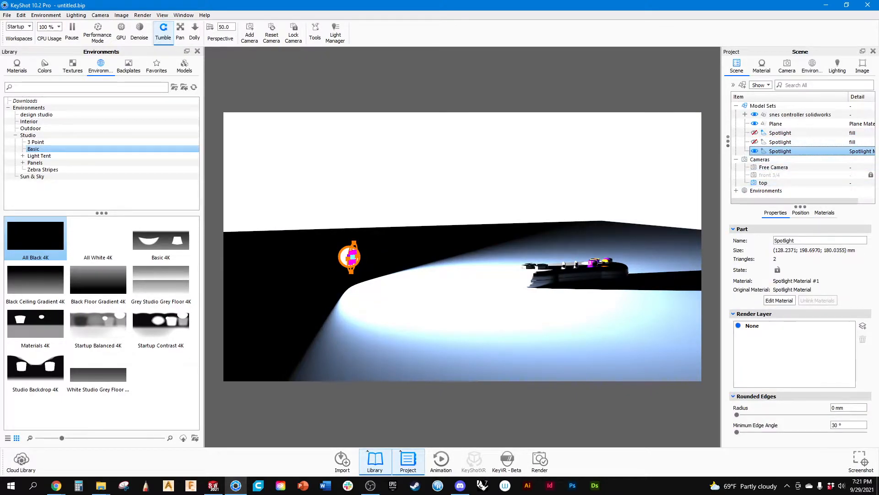
left_click(762, 67)
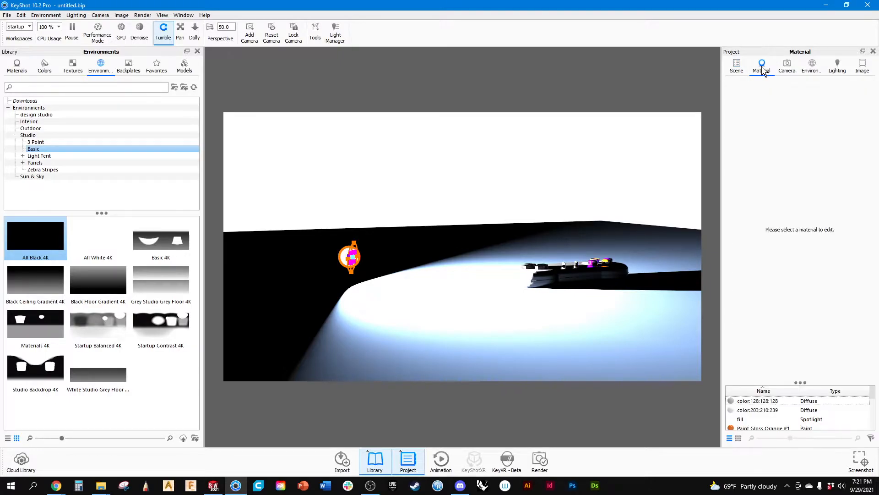
left_click(737, 67)
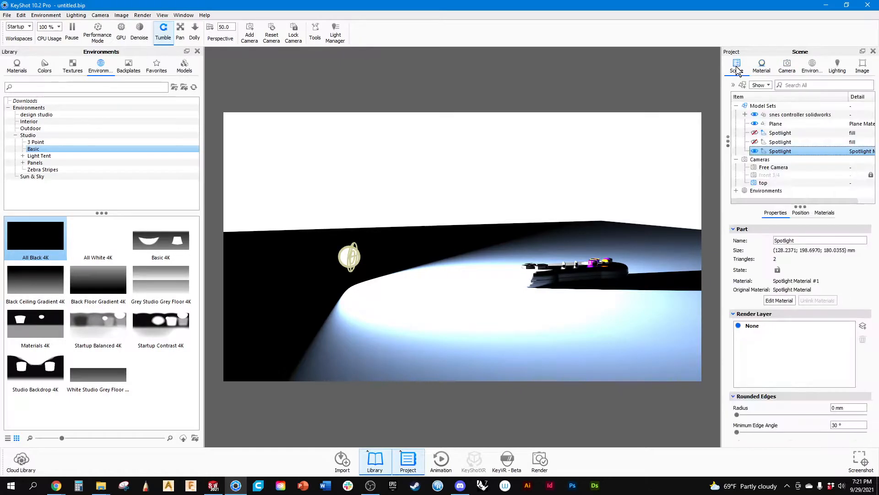
left_click(781, 151)
right_click(782, 154)
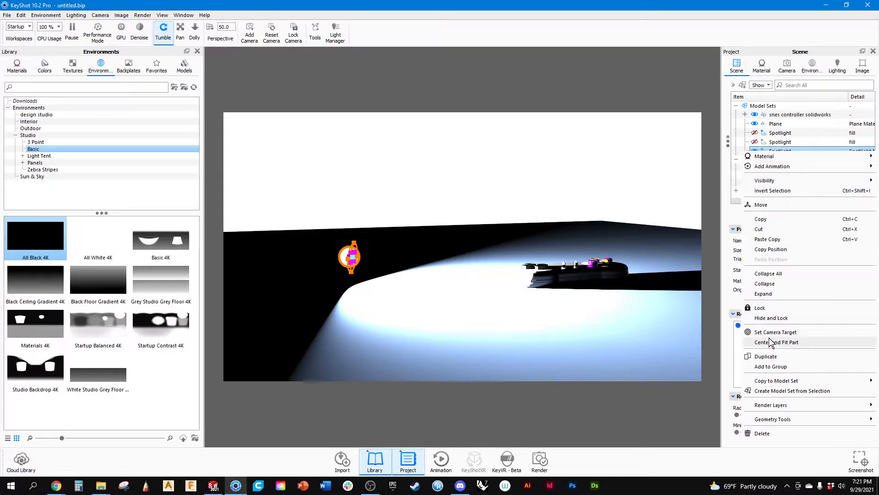
mouse_move(760, 421)
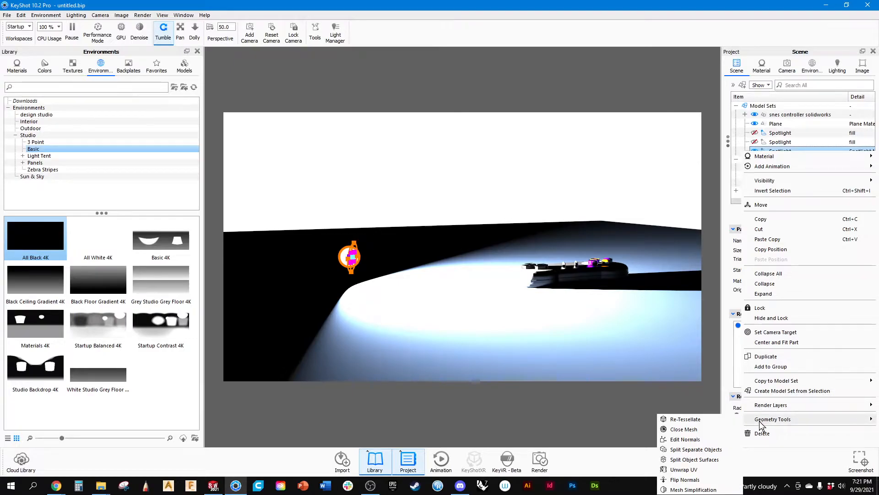
left_click(619, 404)
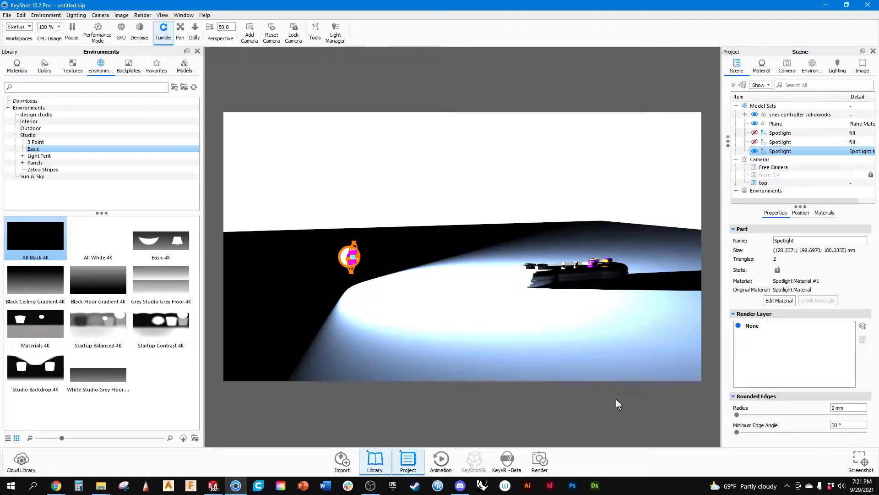
Edit the third spotlight's material and lower its power to 5.2 Watt.
left_click(781, 300)
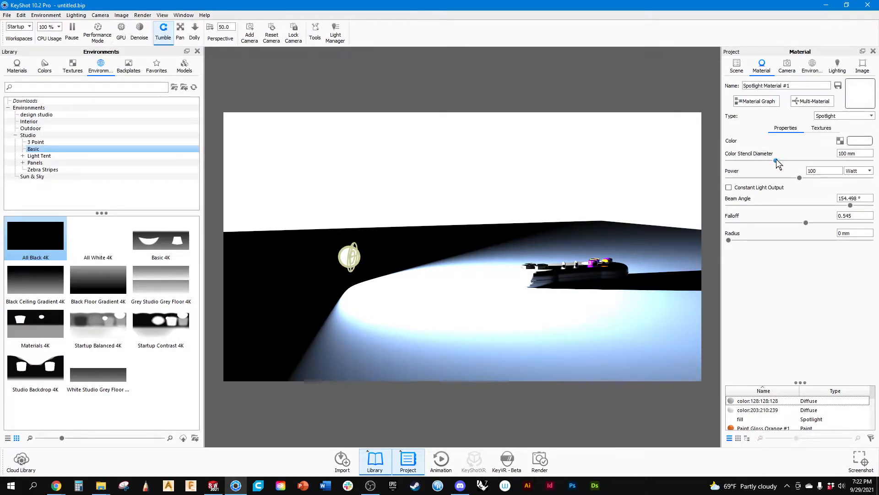
left_click_drag(799, 178, 731, 197)
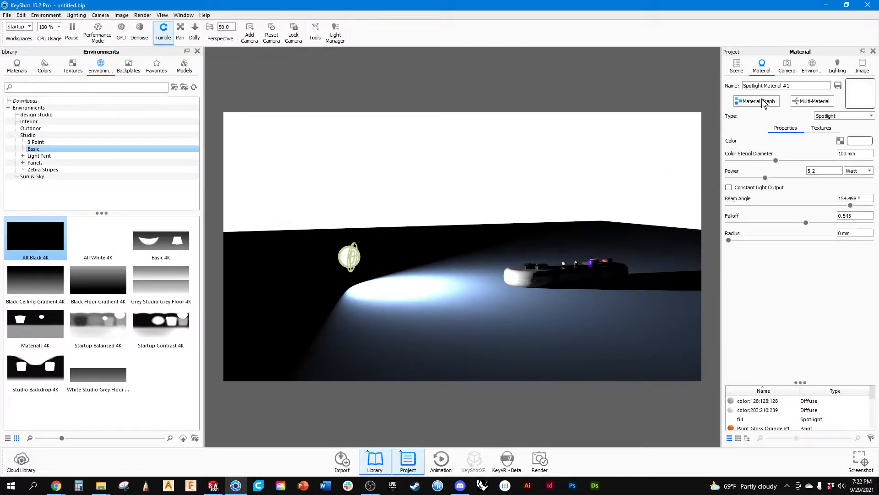
Show both hidden fill spotlights again in the scene tree.
left_click(736, 66)
left_click(759, 143, "ctrl")
left_click(754, 141)
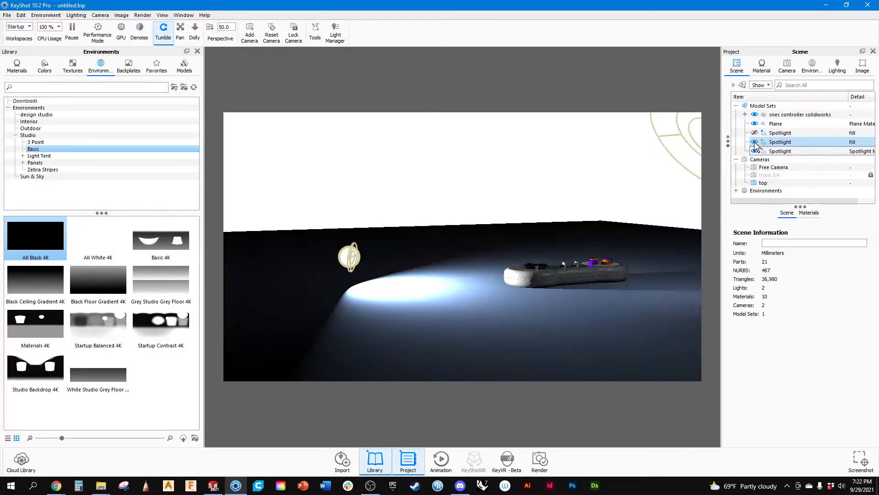
left_click(754, 133)
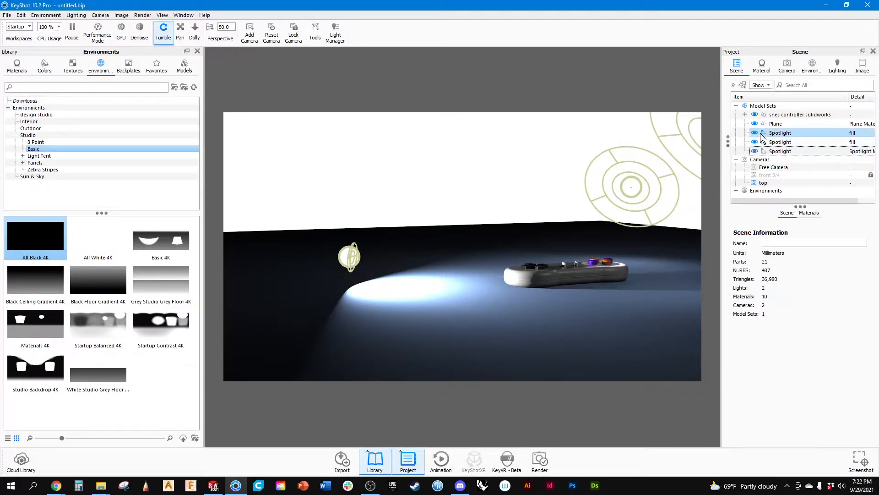
left_click(778, 153)
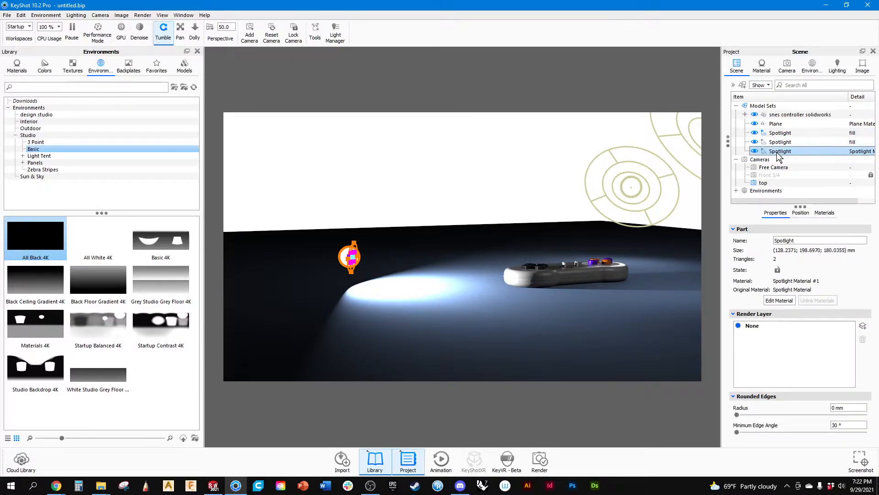
right_click(777, 153)
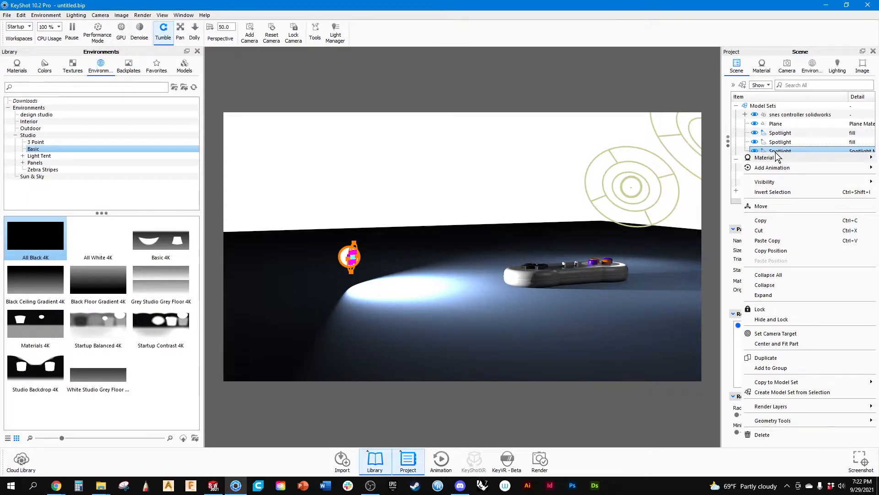
mouse_move(776, 155)
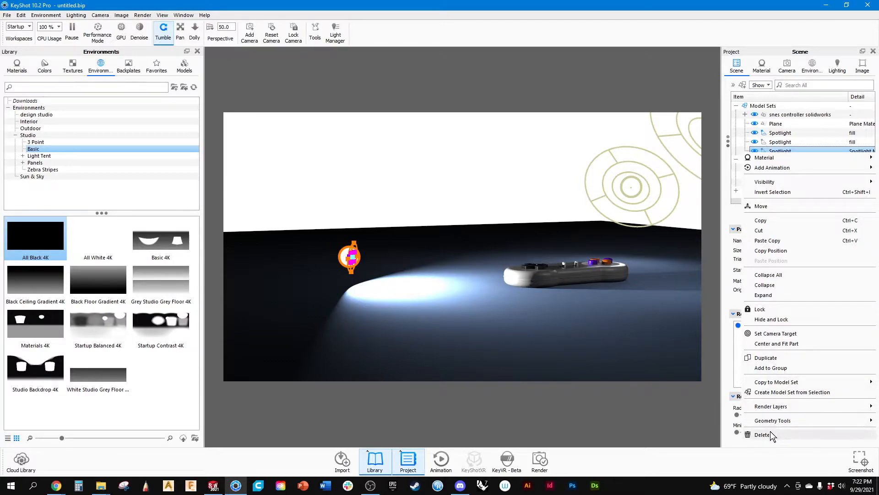
mouse_move(768, 419)
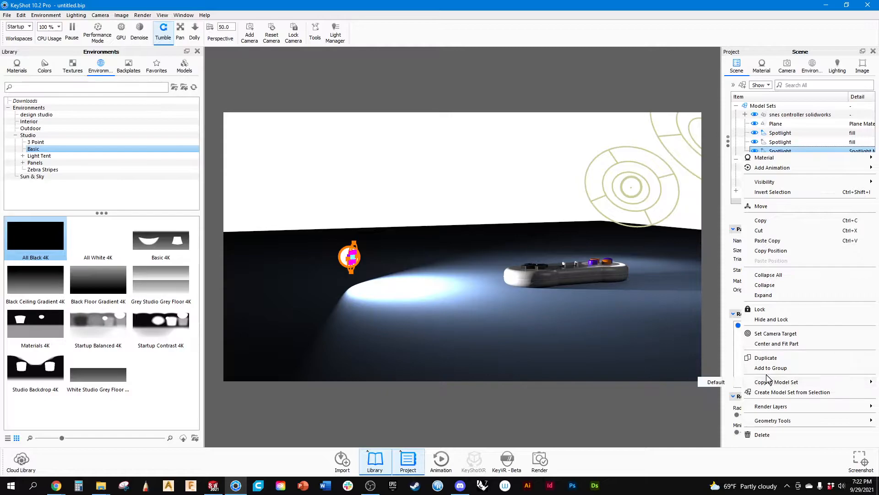
left_click(773, 115)
left_click(770, 106)
right_click(768, 108)
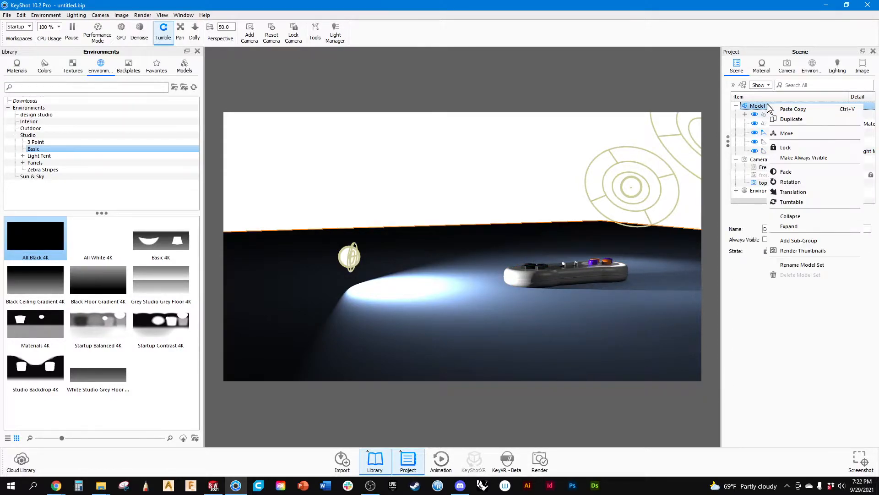
left_click(756, 348)
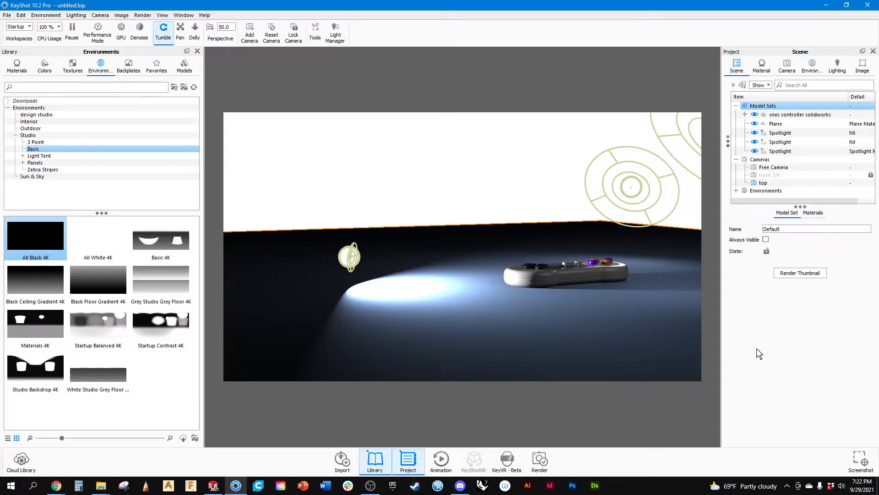
List the scene's materials and link the duplicates of the fill material.
left_click(810, 213)
left_click(778, 152)
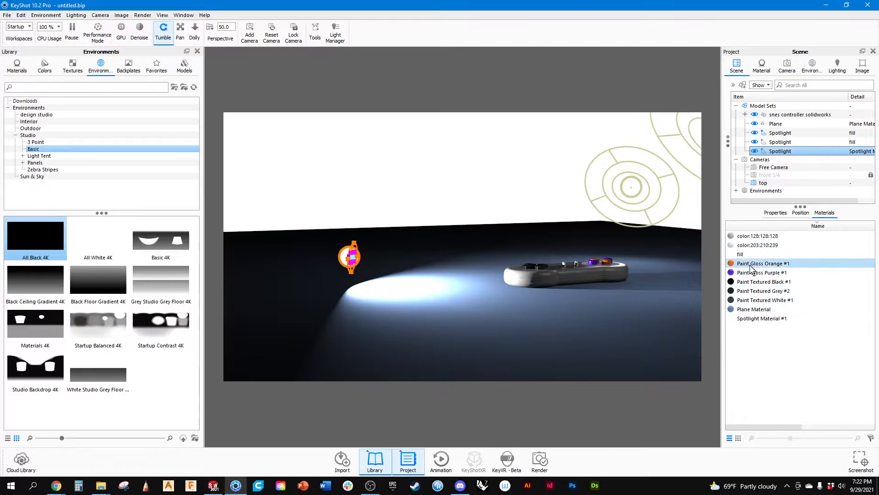
right_click(741, 255)
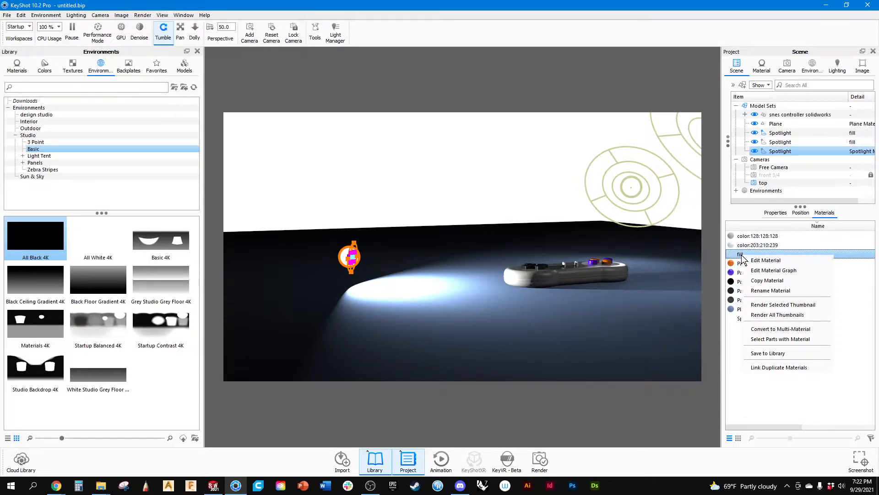
left_click(780, 368)
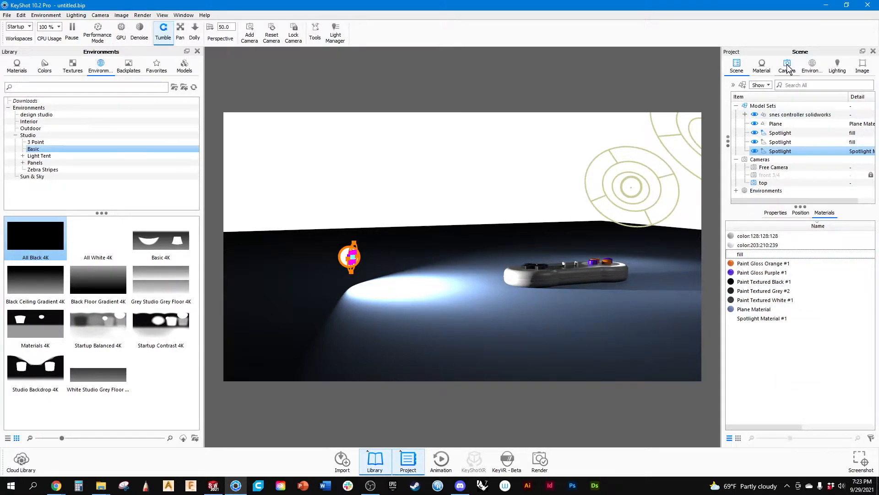
Lower the third spotlight's power to 0.46 Watt and set its color stencil diameter to 24.3 mm.
left_click(764, 67)
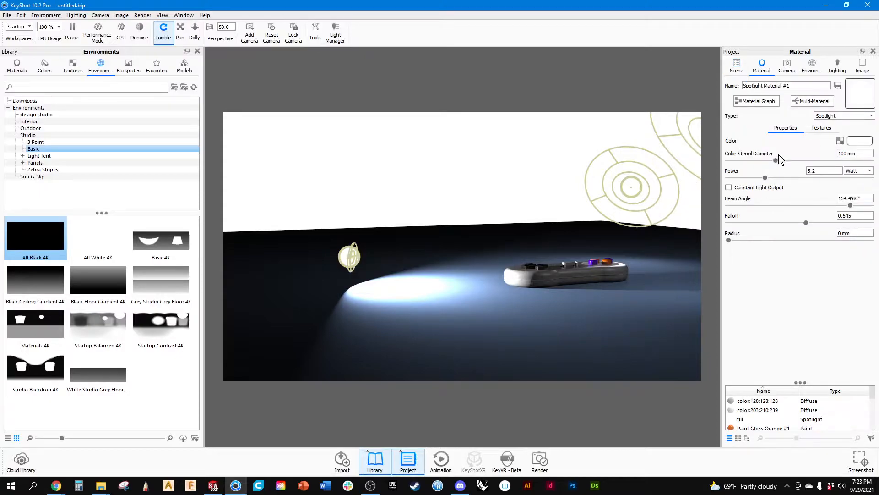
left_click_drag(765, 177, 732, 196)
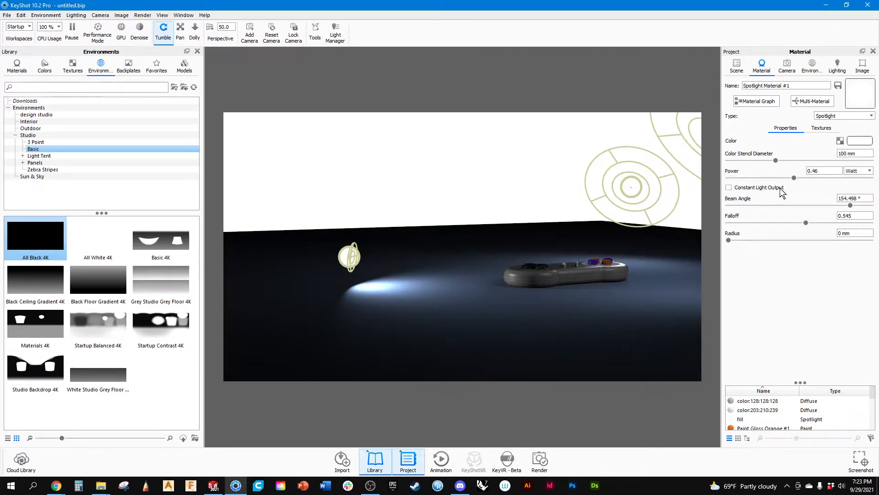
left_click_drag(775, 160, 762, 162)
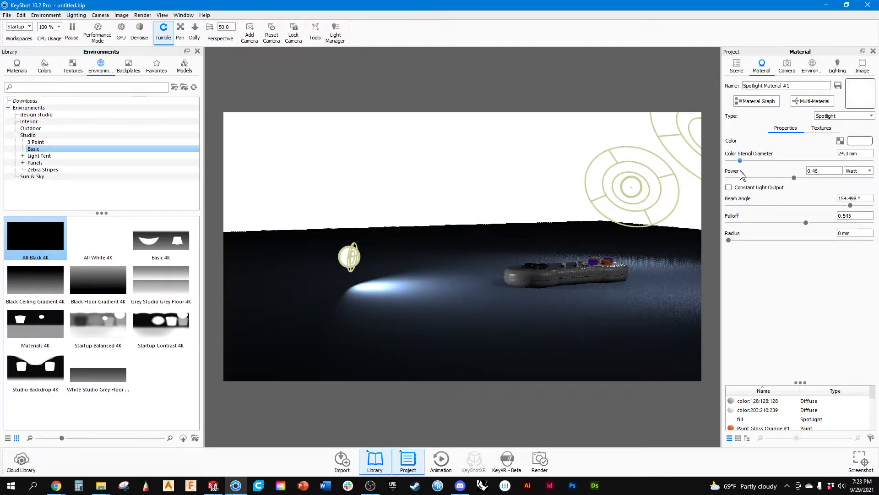
Darken the third spotlight's light color from white to a light grey and confirm it.
left_click(859, 140)
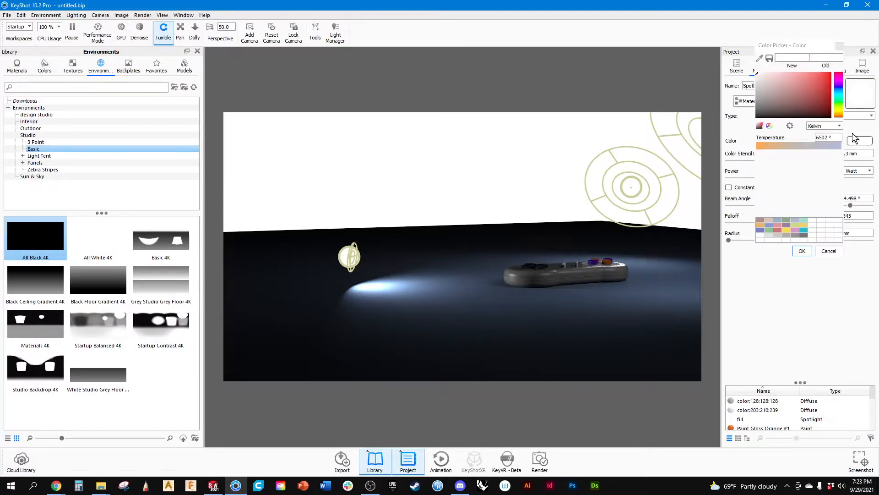
mouse_move(762, 82)
left_mouse_down()
mouse_move(756, 75)
mouse_move(748, 89)
left_mouse_up()
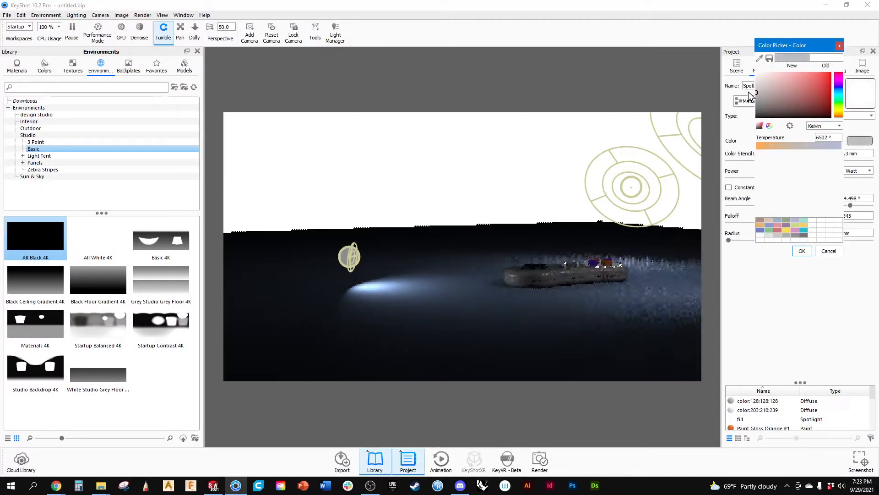
left_click(802, 251)
Set the third spotlight's radius to 65 mm and narrow its beam angle to 72°.
left_click_drag(729, 240, 731, 242)
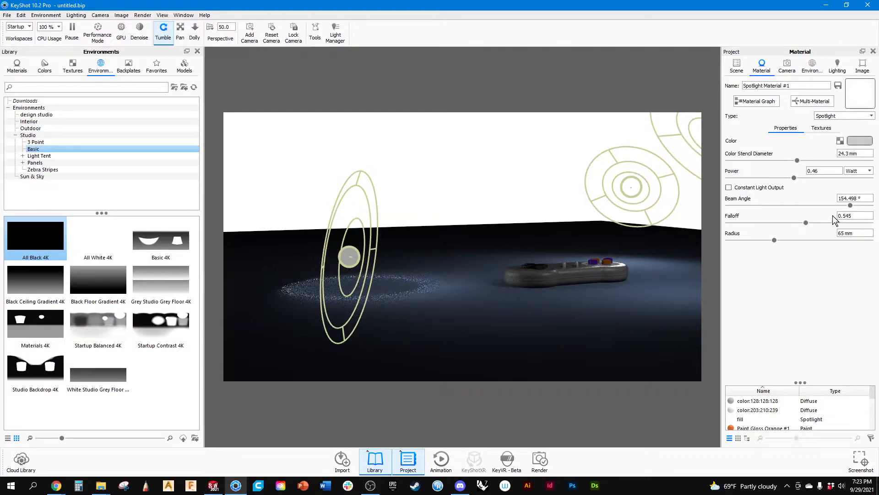
left_click_drag(851, 205, 786, 217)
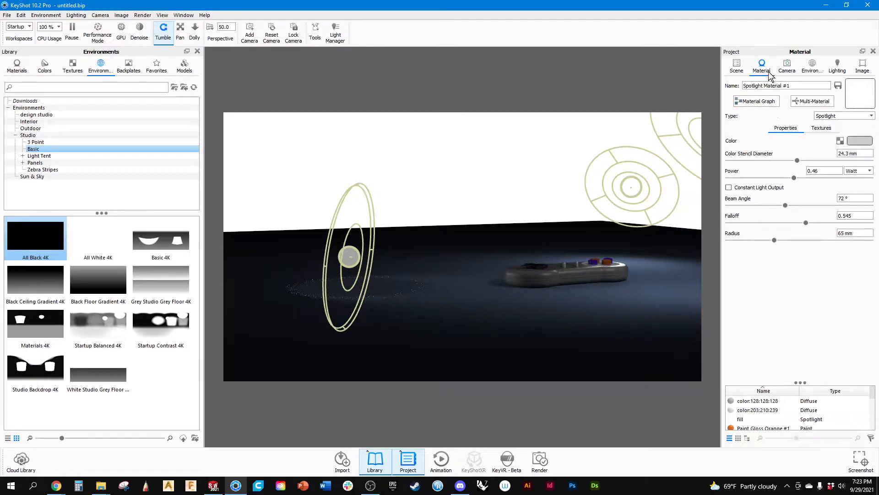
Raise the third spotlight vertically by about 11.3 mm with the Move Tool.
left_click(736, 69)
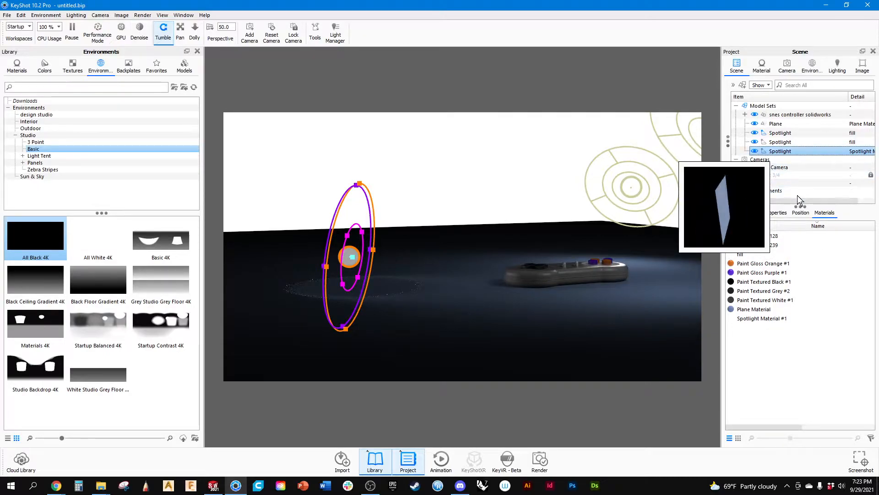
left_click(800, 213)
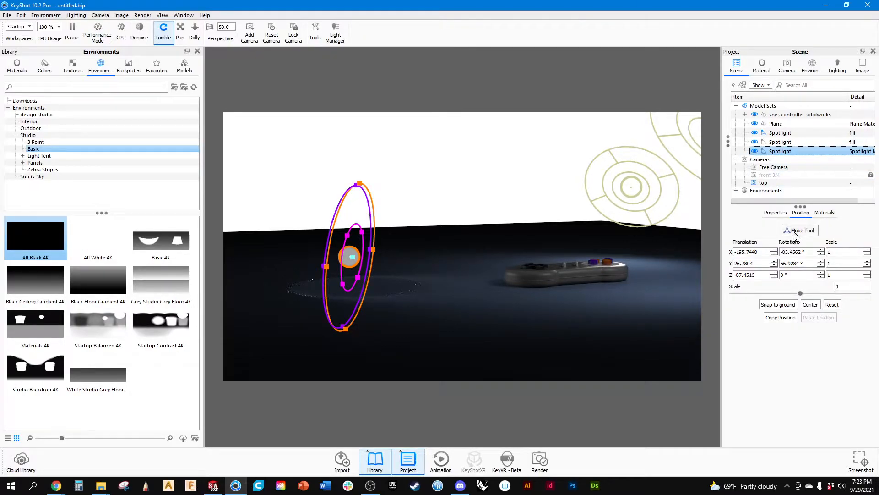
left_click(798, 231)
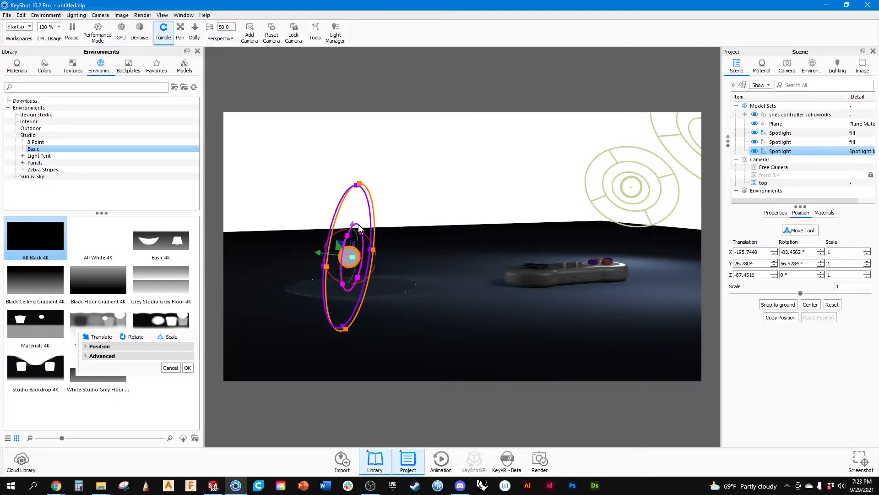
left_click_drag(353, 227, 353, 214)
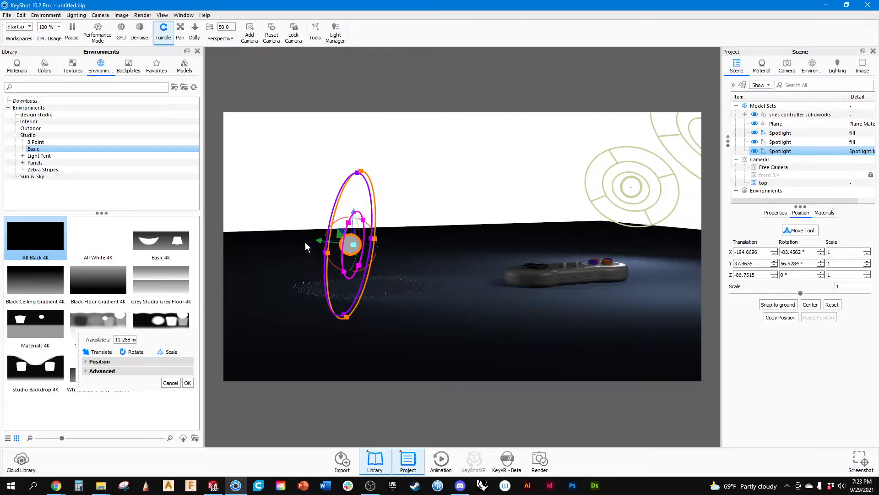
Scale the third spotlight up uniformly by a factor of about 3.716.
scroll(343, 256, "up", 1)
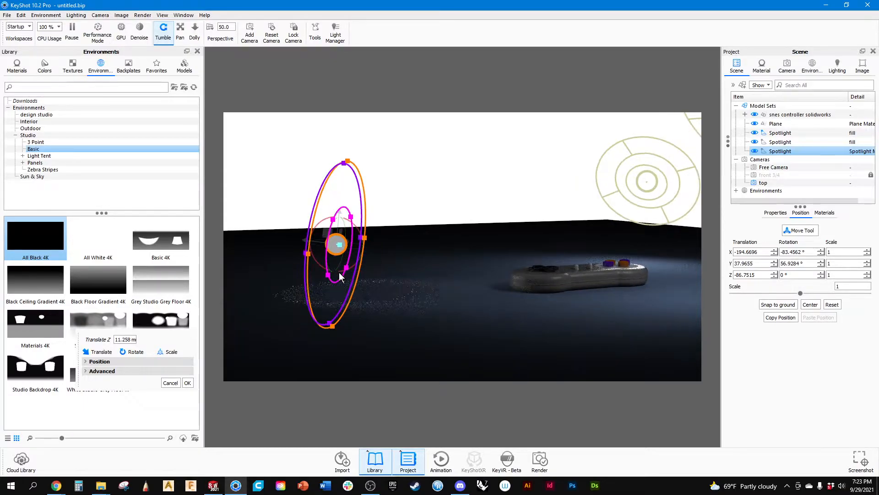
scroll(343, 256, "up", 1)
left_click_drag(323, 249, 782, 293)
left_click_drag(335, 246, 510, 328)
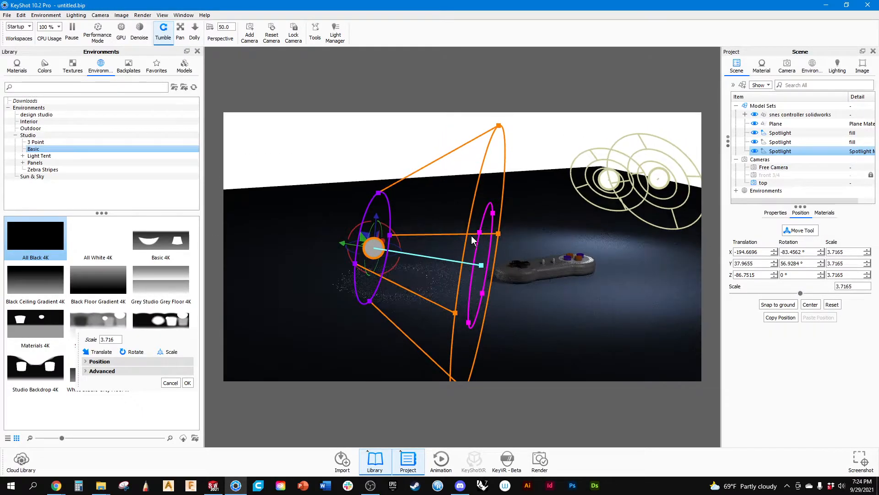
Select the second fill spotlight and examine its light cone and handles from several viewing angles.
left_click(613, 210)
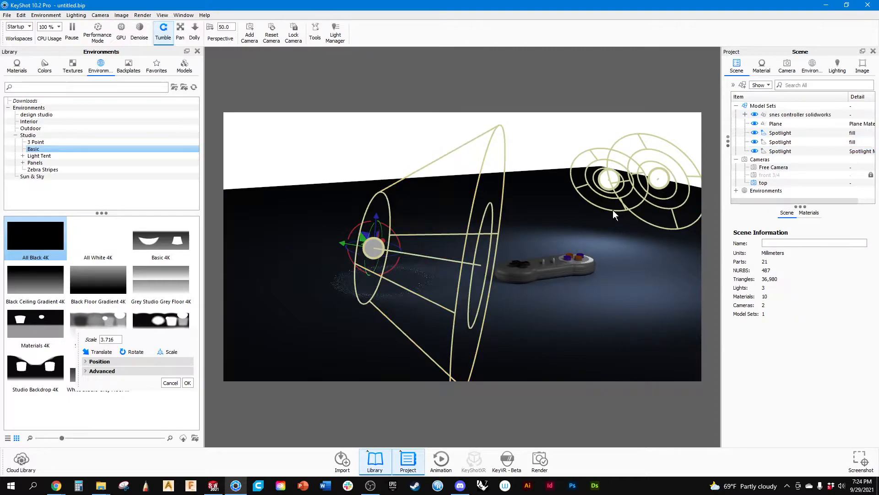
left_click(472, 271)
left_click(780, 151)
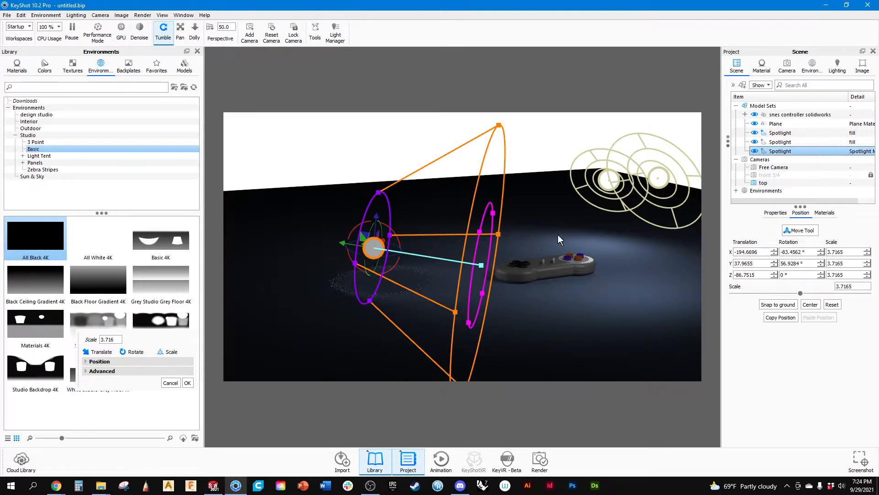
left_click(780, 142)
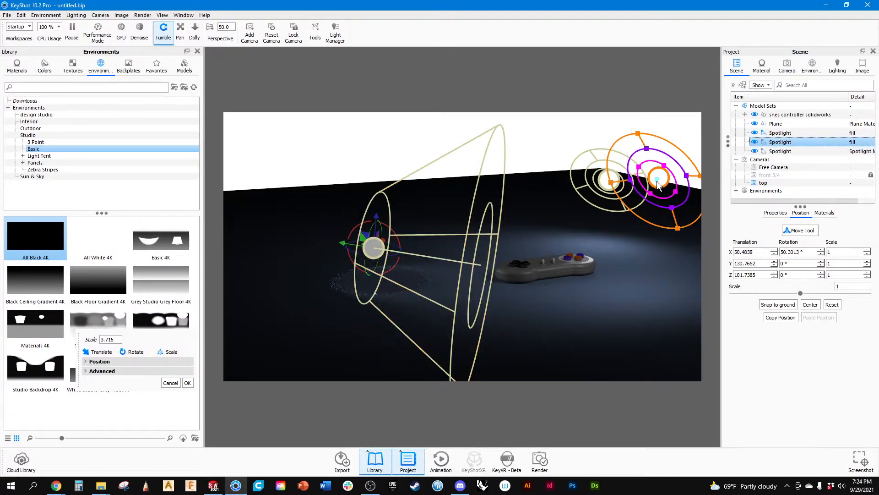
left_click_drag(651, 213, 614, 241)
middle_click_drag(609, 216, 567, 232)
scroll(607, 187, "up", 4)
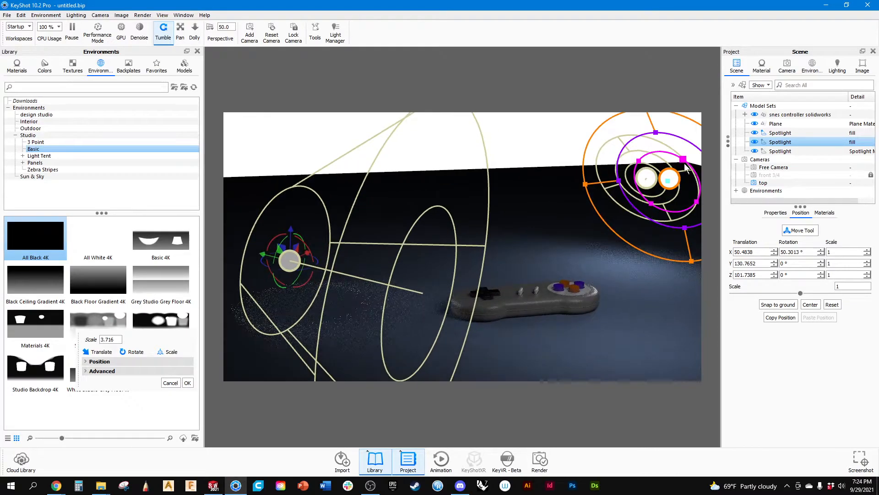
left_click_drag(667, 184, 546, 226)
left_click(784, 143)
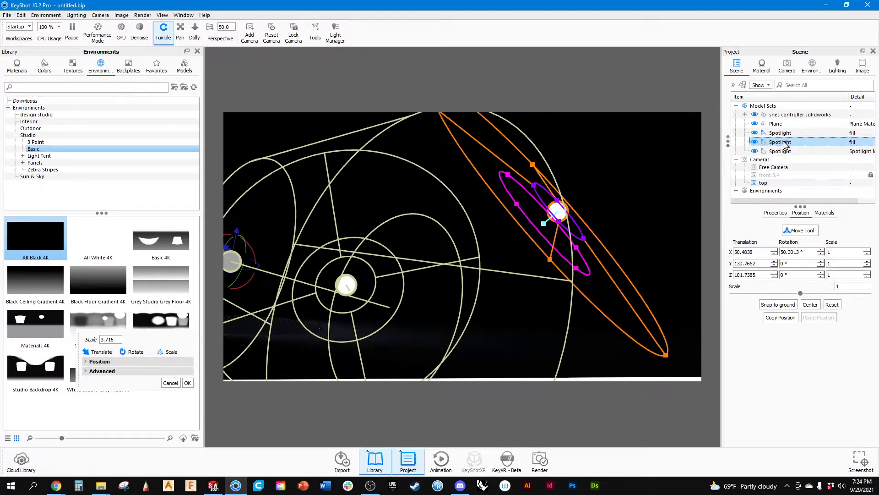
right_click(784, 144)
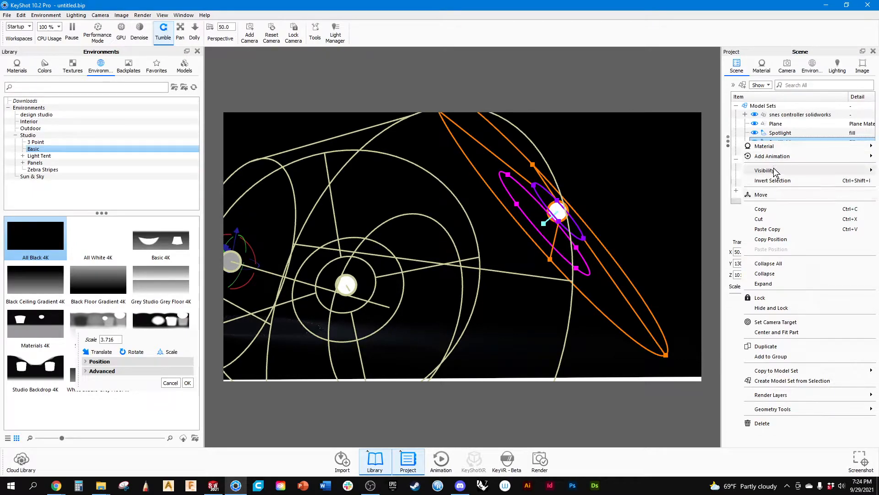
mouse_move(780, 405)
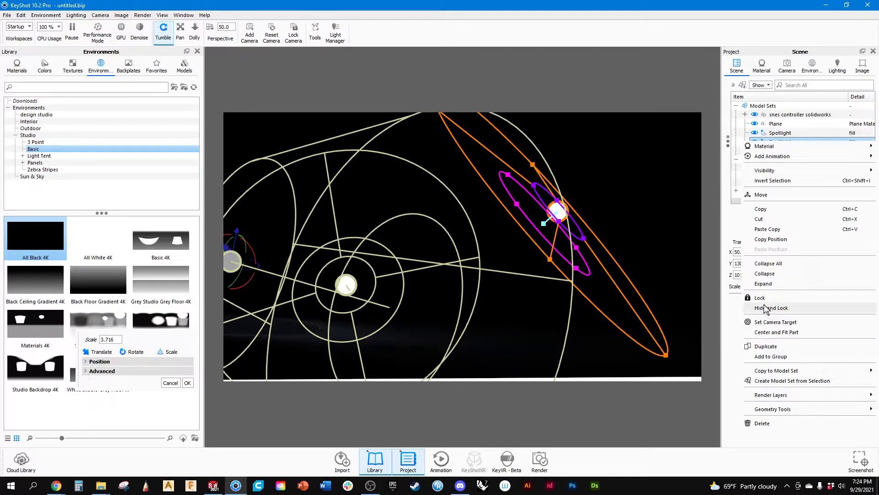
left_click(672, 85)
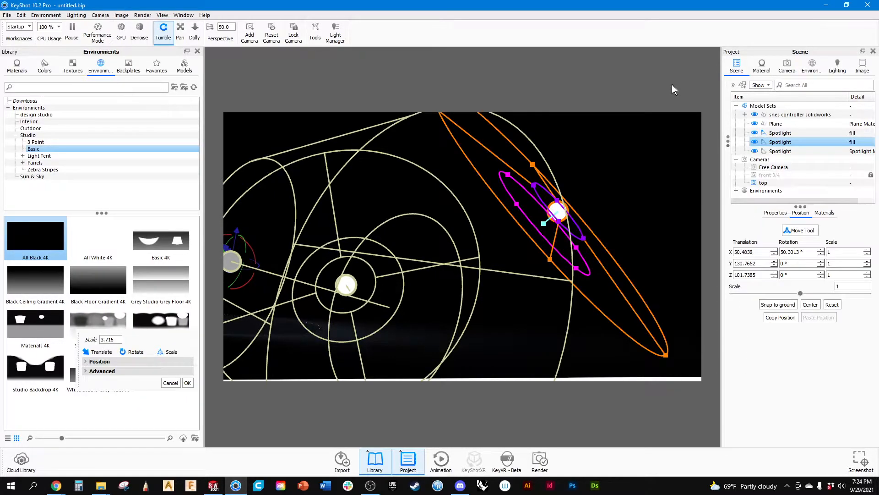
Reshape the second fill spotlight's light cone with its viewport handles to a beam angle of about 80°.
scroll(414, 297, "down", 5)
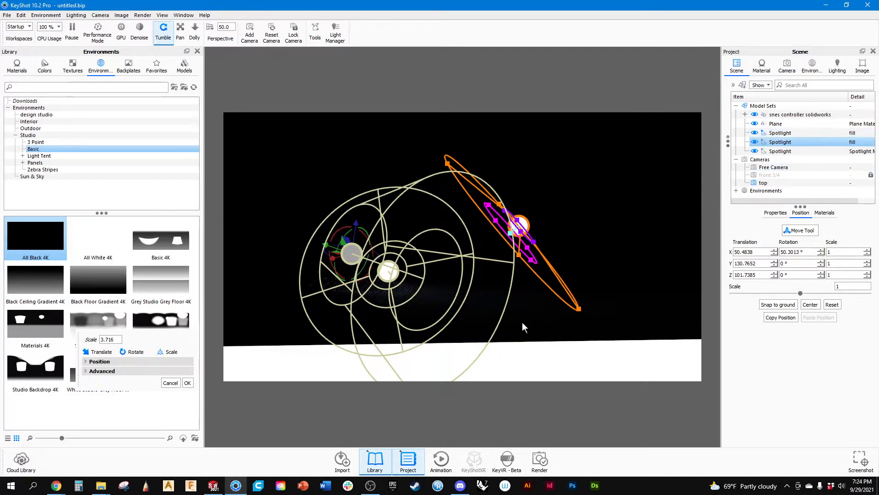
left_click_drag(522, 322, 400, 317)
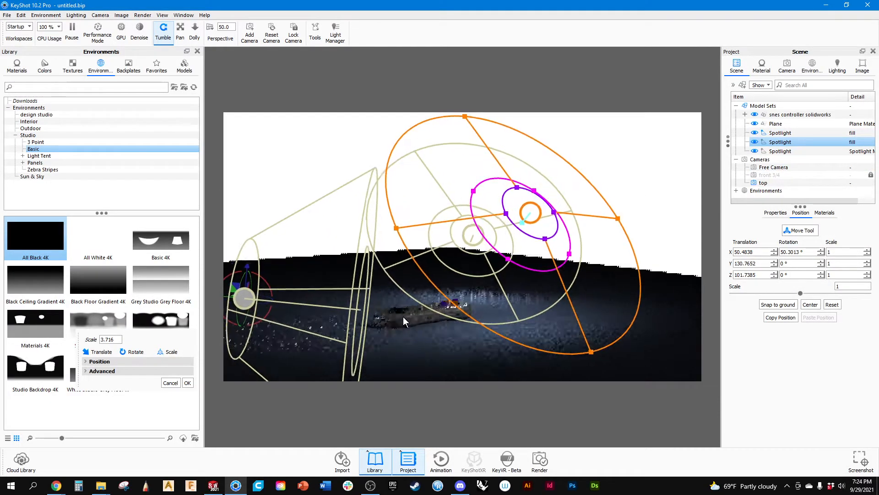
middle_click_drag(401, 318, 440, 304)
left_click_drag(565, 211, 527, 273)
left_click_drag(520, 305, 547, 292)
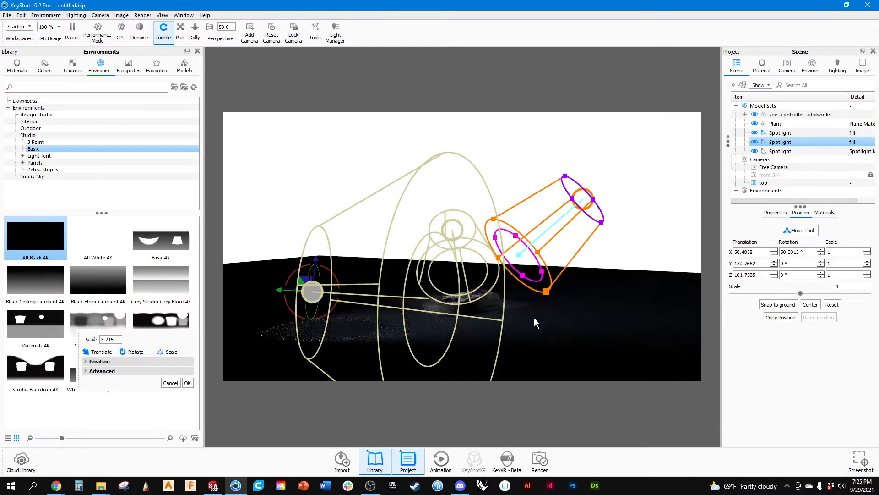
left_click(529, 332)
left_click_drag(528, 331, 639, 279)
left_click(542, 281)
left_click(755, 142)
left_click_drag(570, 289, 306, 220)
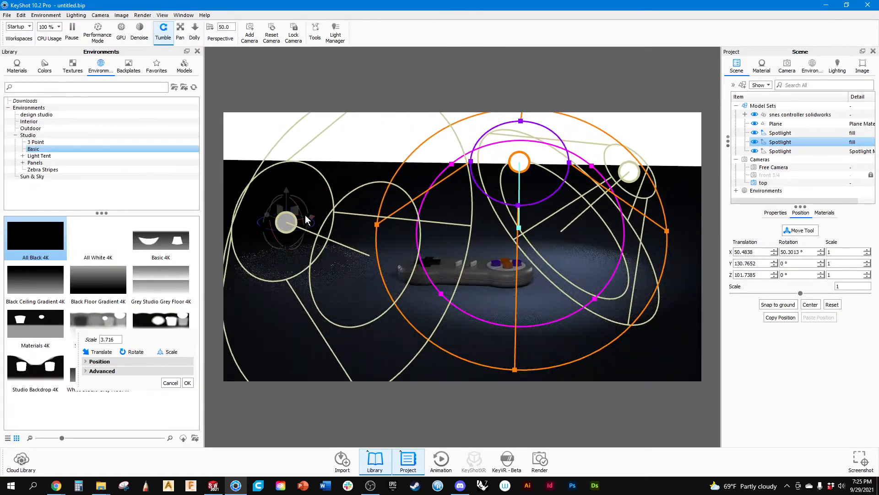
Select the third spotlight again and raise its material's power to 3 Watt.
left_click(320, 222)
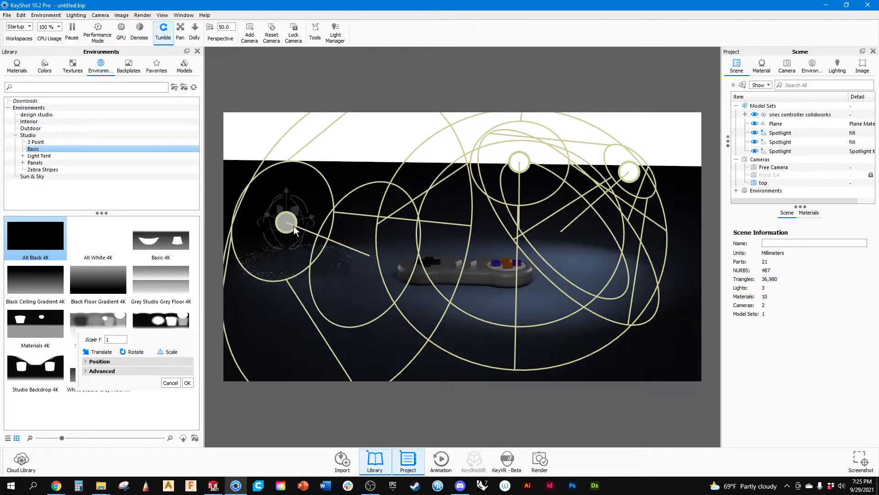
left_click(795, 151)
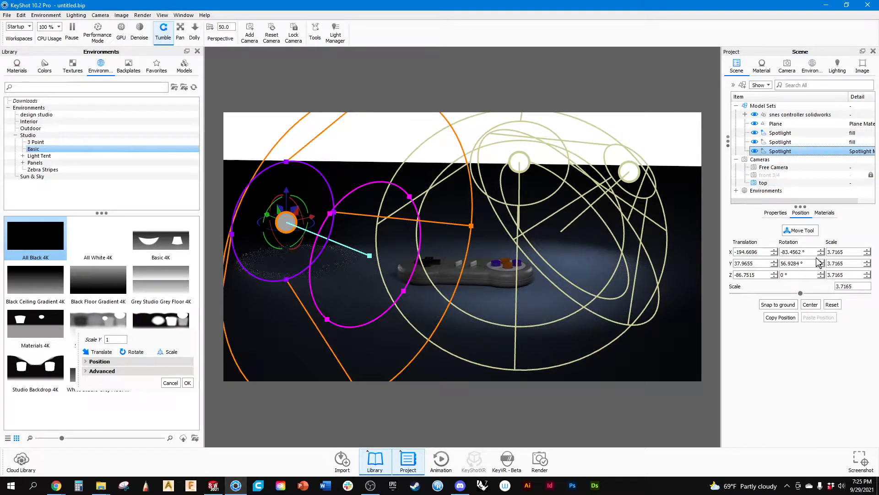
left_click(763, 65)
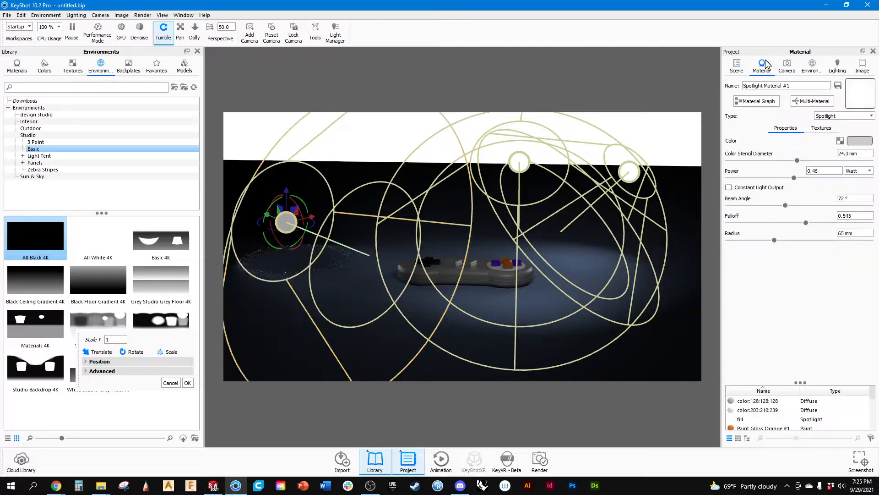
double_click(824, 170)
type("1")
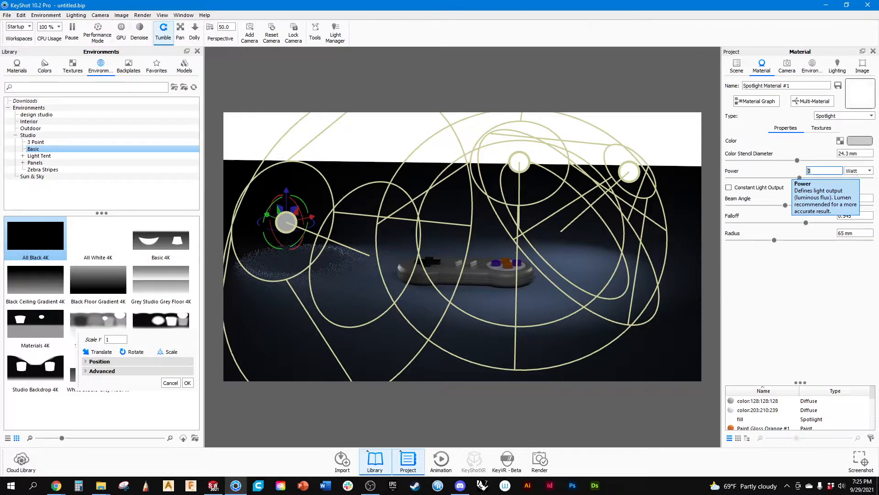
Select the fill spotlight on the button side of the controller and set its power to 1 Watt.
left_click_drag(589, 272, 490, 274)
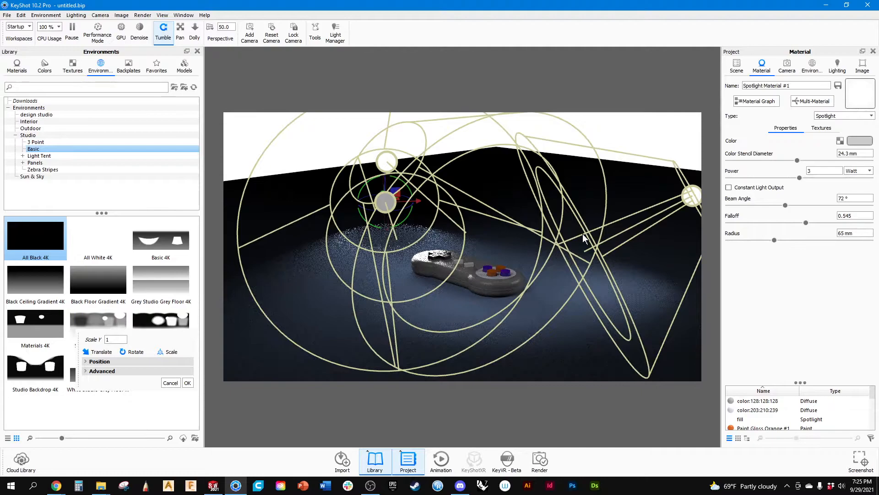
left_click(693, 206)
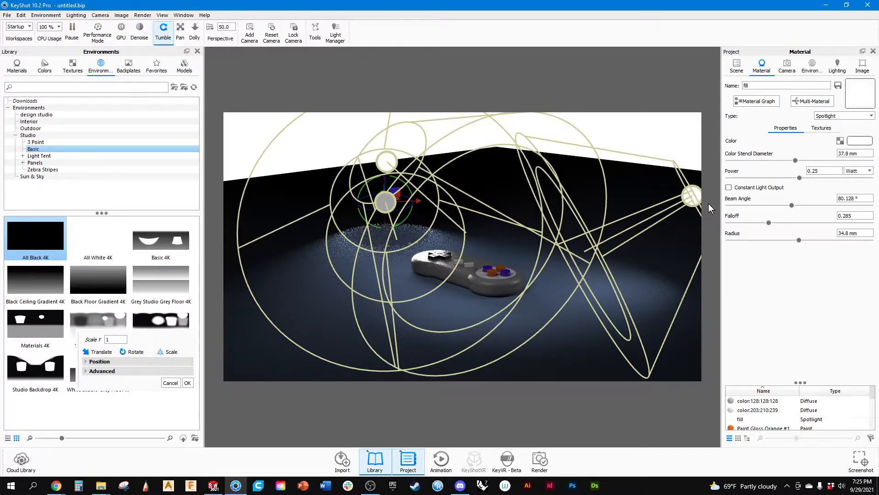
left_click(808, 170)
type("3")
key("Return")
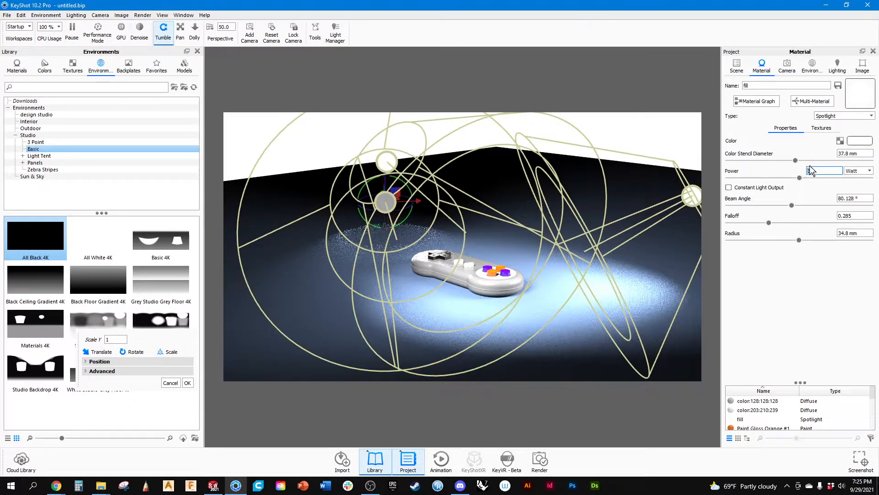
type("2")
key("Return")
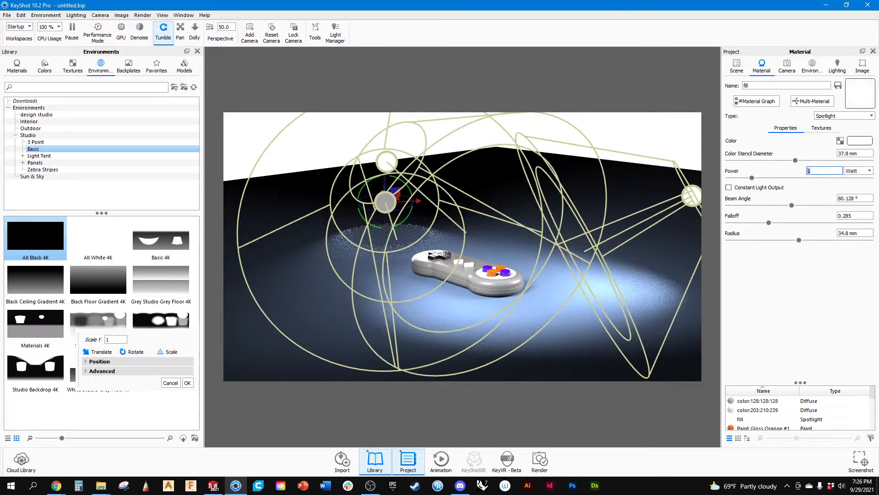
key("Return")
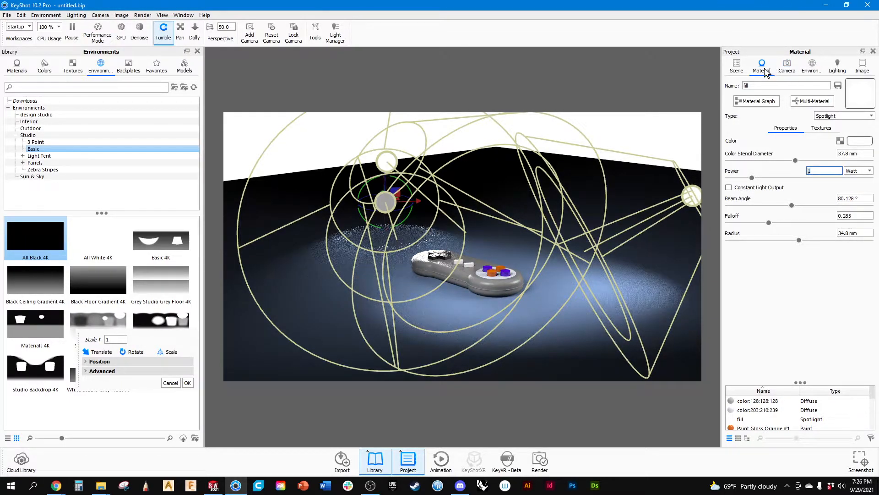
Switch between the saved front 3/4 and top cameras to review the spotlight lighting on the controller.
left_click(788, 68)
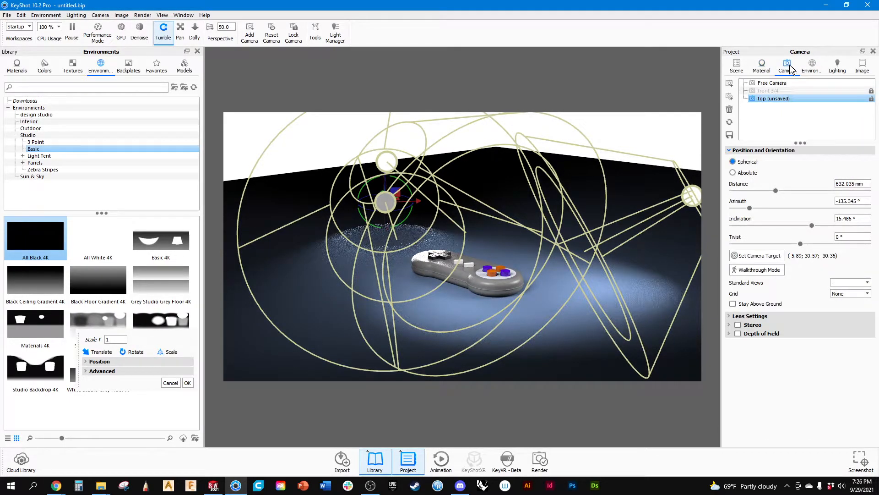
left_click(772, 91)
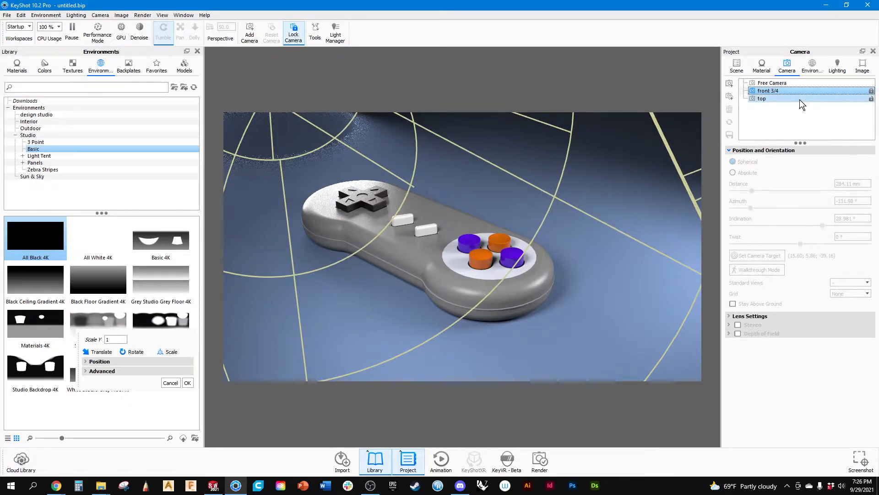
left_click(772, 83)
left_click(764, 99)
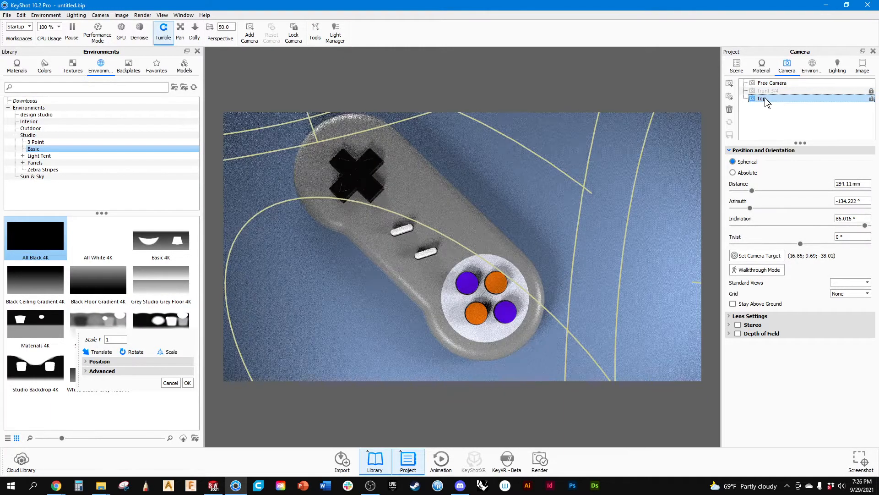
Raise the third spotlight above the floor and rotate it about X by about 20° toward the controller.
scroll(411, 262, "down", 10)
left_click_drag(369, 284, 549, 185)
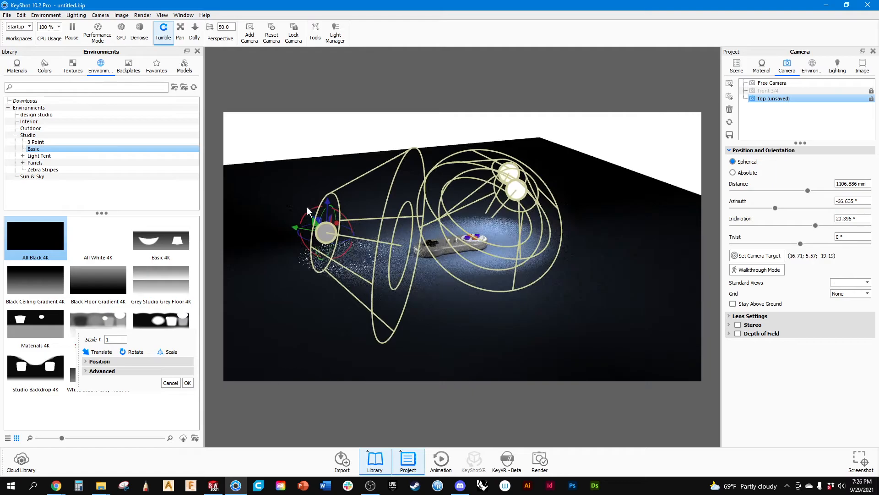
left_click_drag(326, 202, 353, 179)
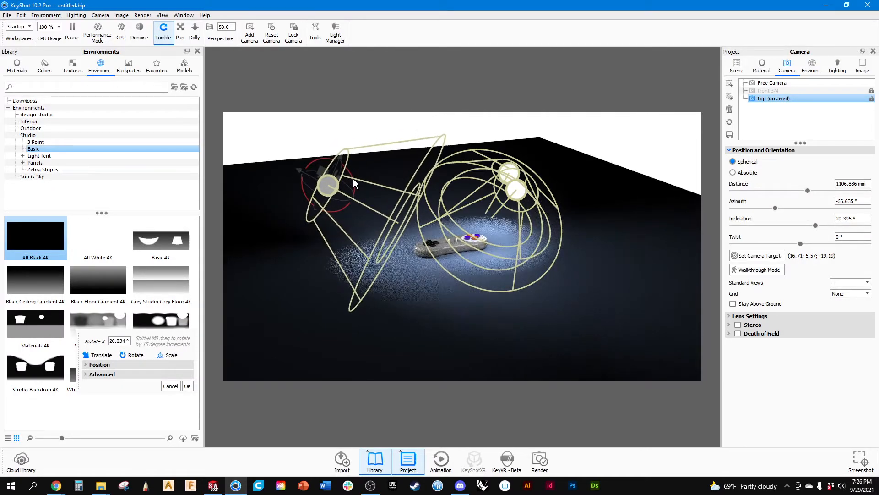
left_click_drag(414, 282, 330, 230)
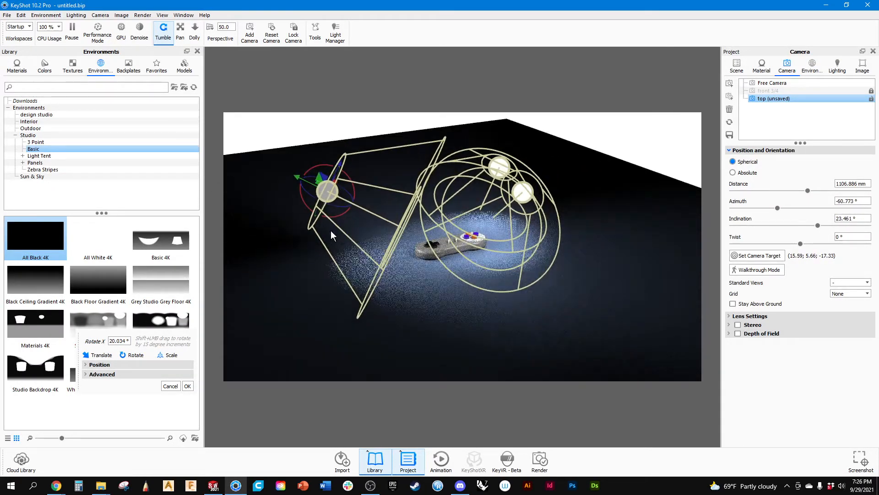
double_click(356, 182)
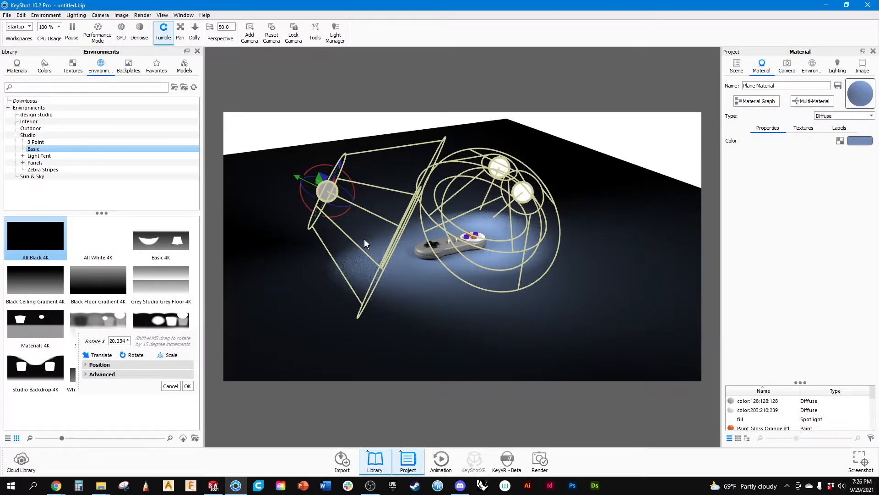
left_click_drag(367, 210, 408, 282)
scroll(463, 276, "up", 7)
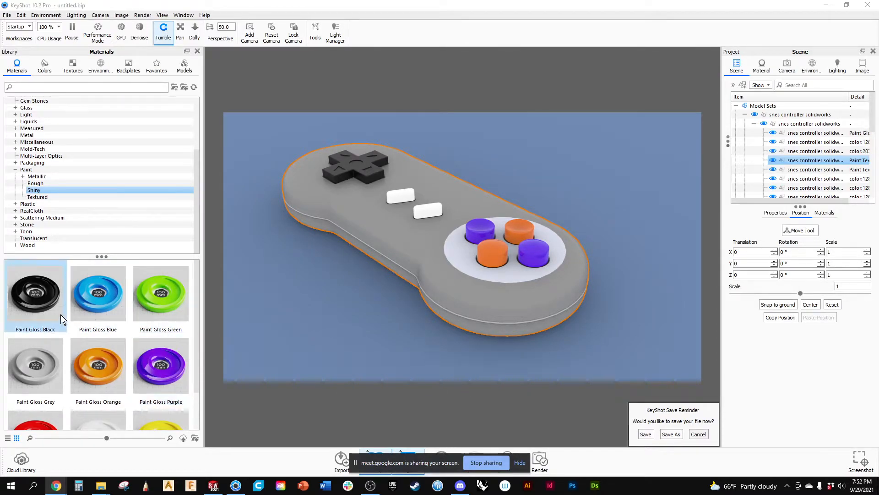
Apply Paint Gloss Black to the controller's shell and hide the light strip that runs along its seam.
mouse_move(46, 305)
left_mouse_down()
mouse_move(800, 210)
mouse_move(815, 161)
left_mouse_up()
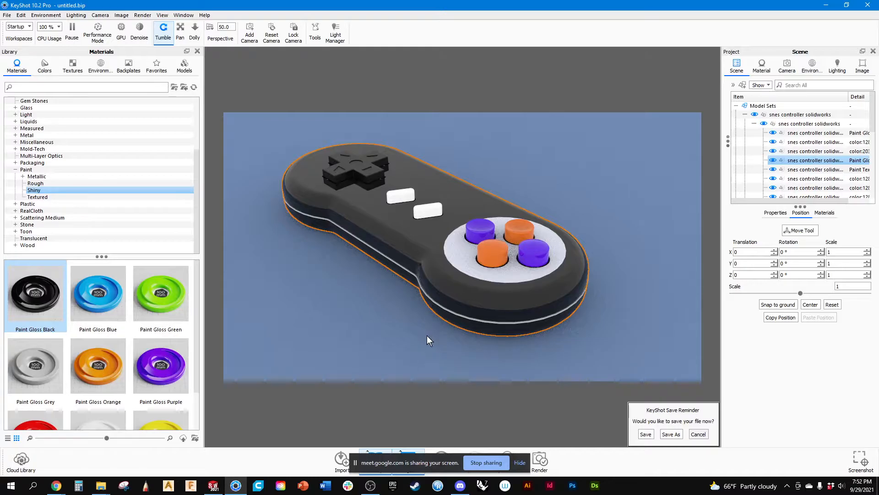
scroll(430, 311, "up", 10)
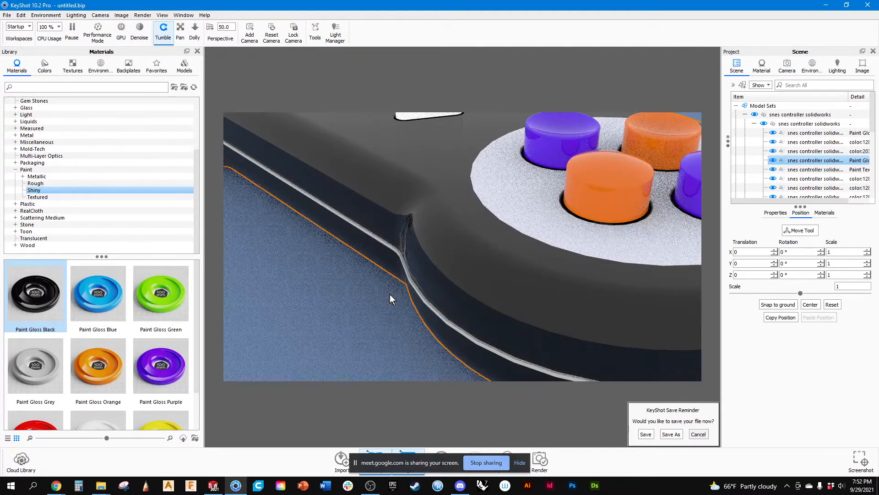
scroll(390, 293, "up", 8)
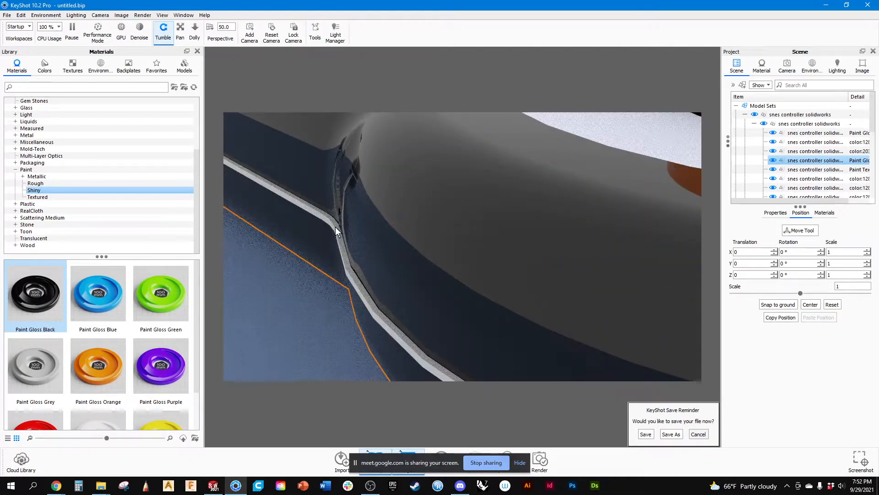
left_click(337, 232)
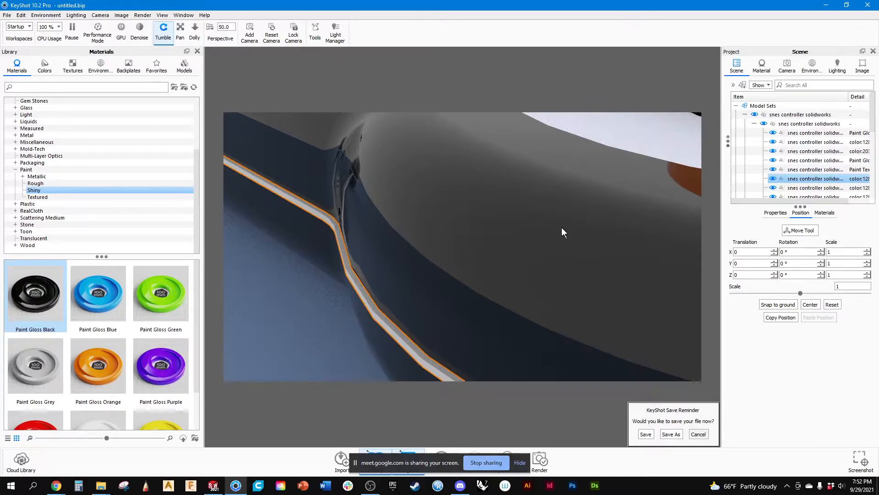
left_click(772, 178)
scroll(511, 330, "down", 10)
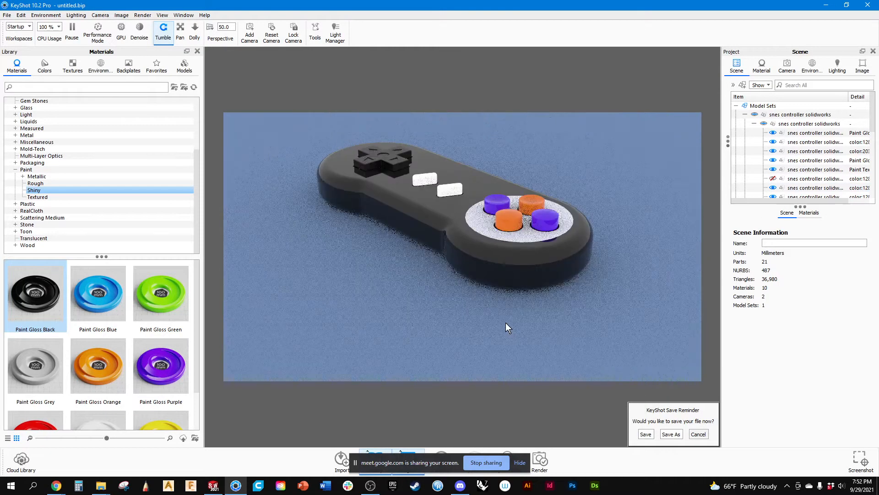
Select the blue ground plane beneath the controller and hide it.
left_click_drag(456, 282, 470, 252)
left_click(470, 252)
left_click(402, 278)
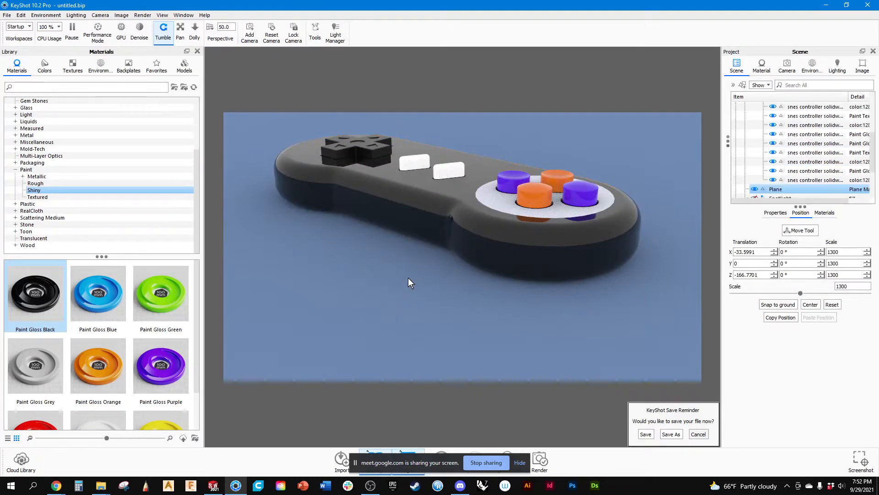
left_click(754, 189)
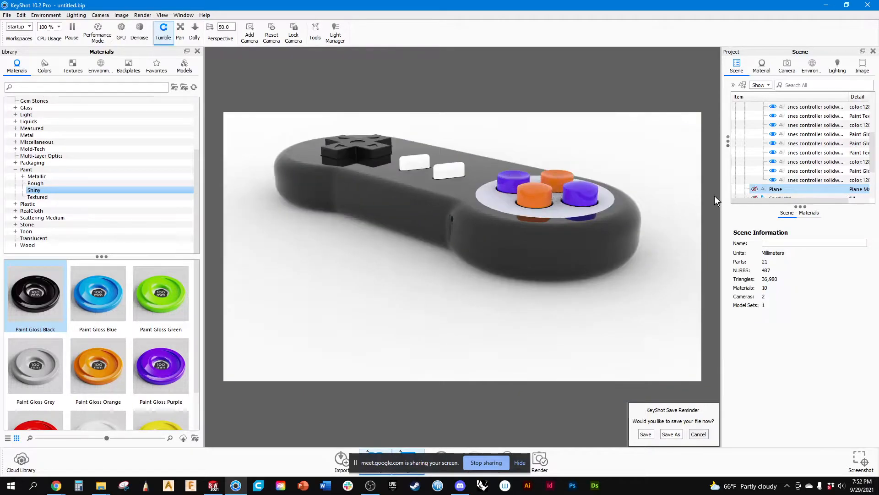
Toggle the visibility of the last controller parts and the ground plane to compare the scene with and without them.
left_click(773, 180)
left_click(774, 180)
left_click(774, 174)
left_click(774, 174)
left_click(755, 190)
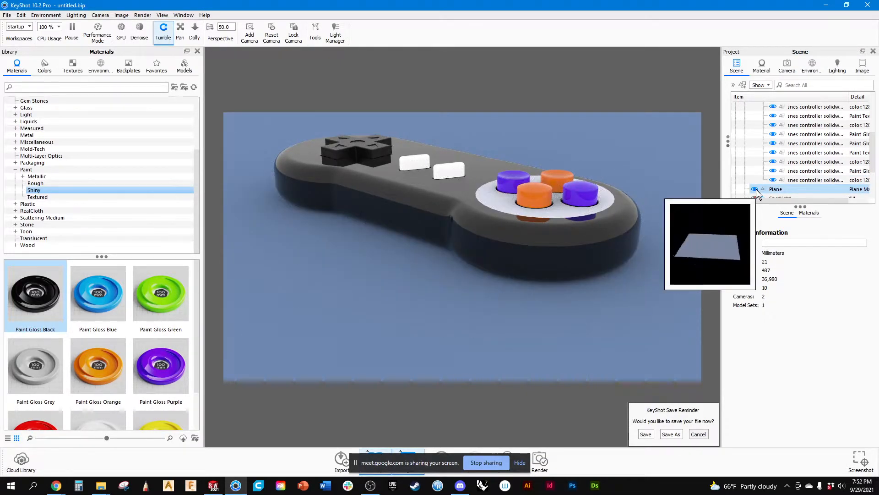
left_click(755, 190)
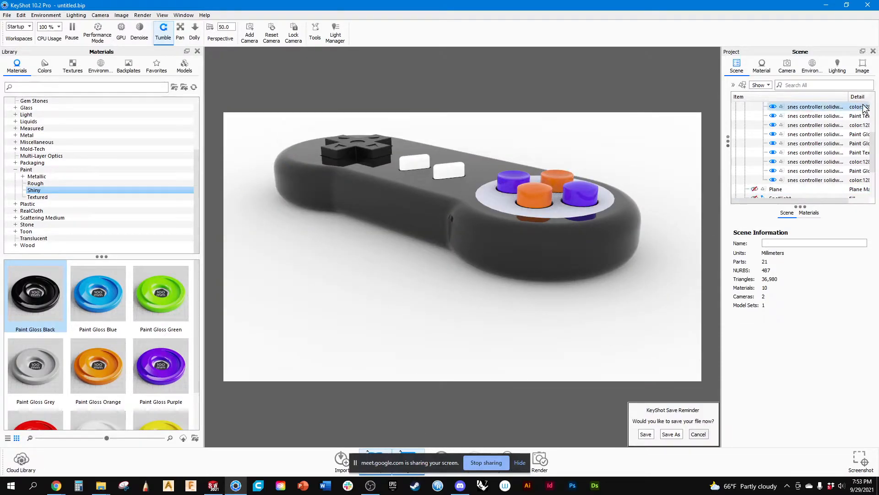
Review the environment's settings and HDRI editor, and set the background to Lighting Environment.
left_click(811, 64)
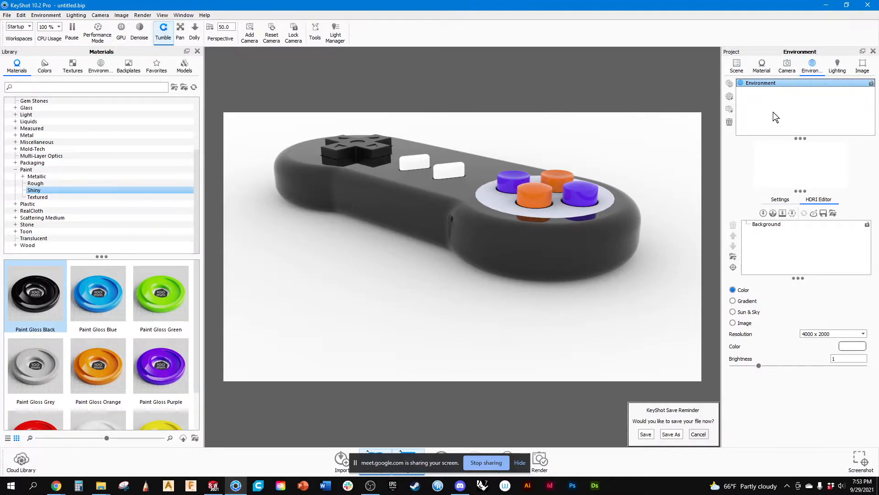
left_click(781, 200)
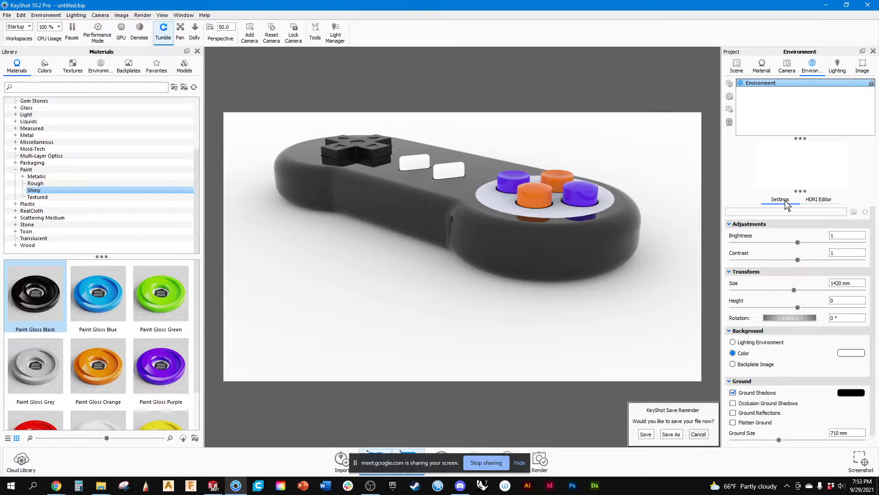
left_click(808, 198)
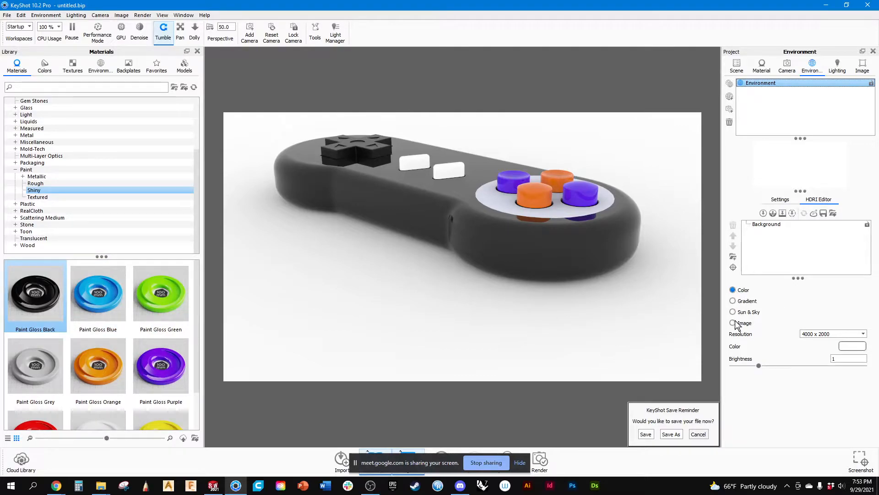
left_click(44, 15)
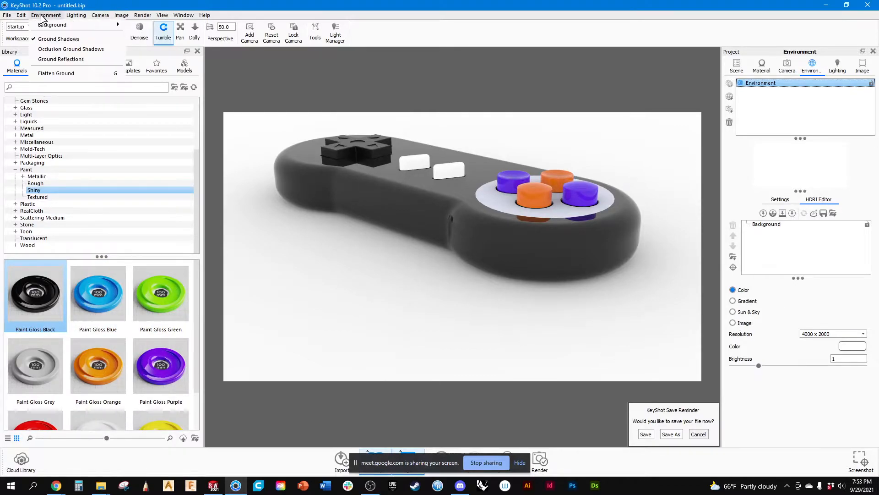
mouse_move(91, 25)
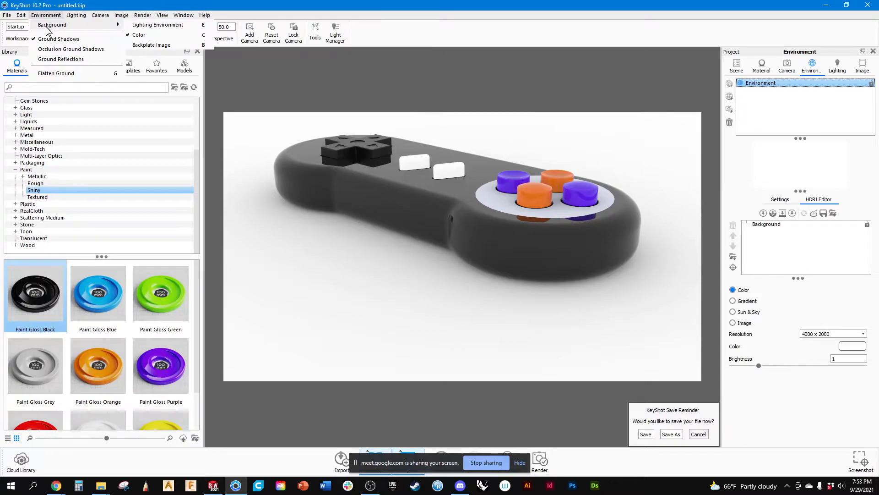
left_click(138, 26)
left_click_drag(363, 221, 339, 256)
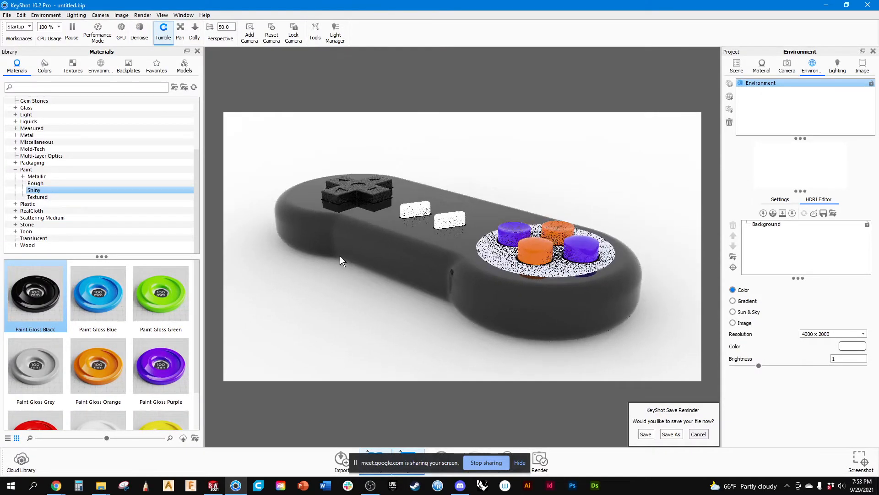
left_click(121, 17)
mouse_move(101, 15)
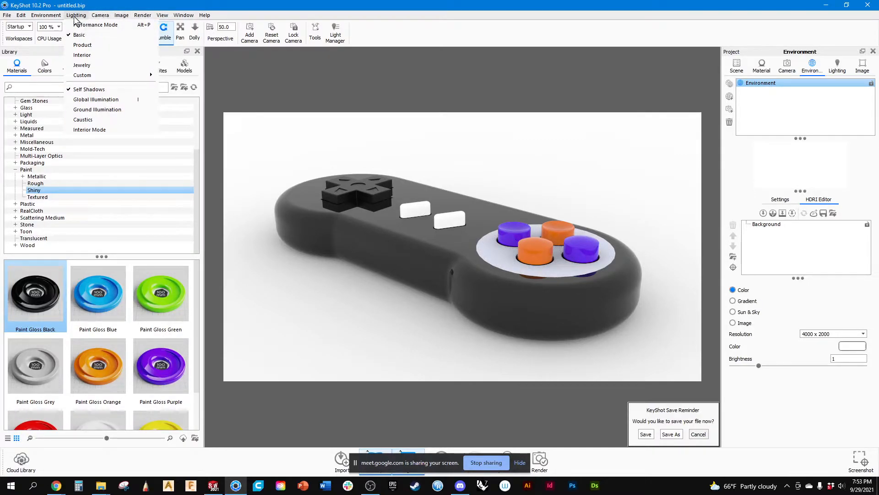
mouse_move(59, 21)
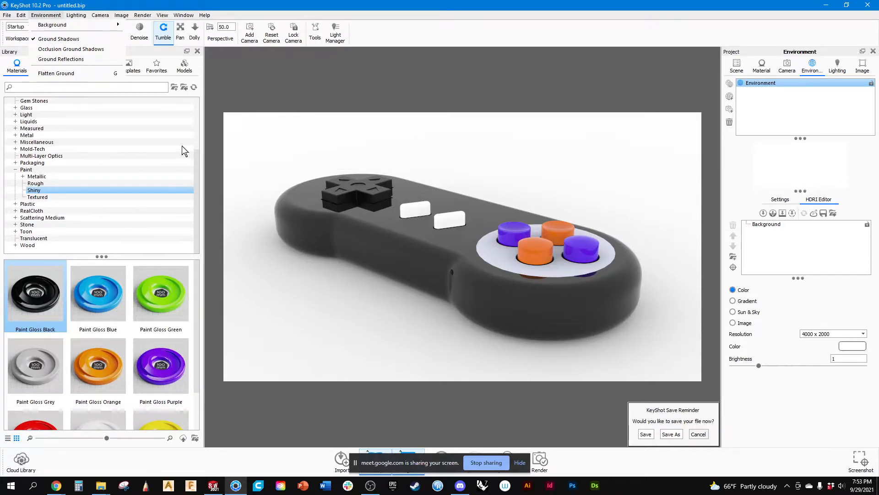
left_click(396, 37)
Try the All Black 4K environment on the scene and switch back to All White 4K for comparison.
left_click(103, 67)
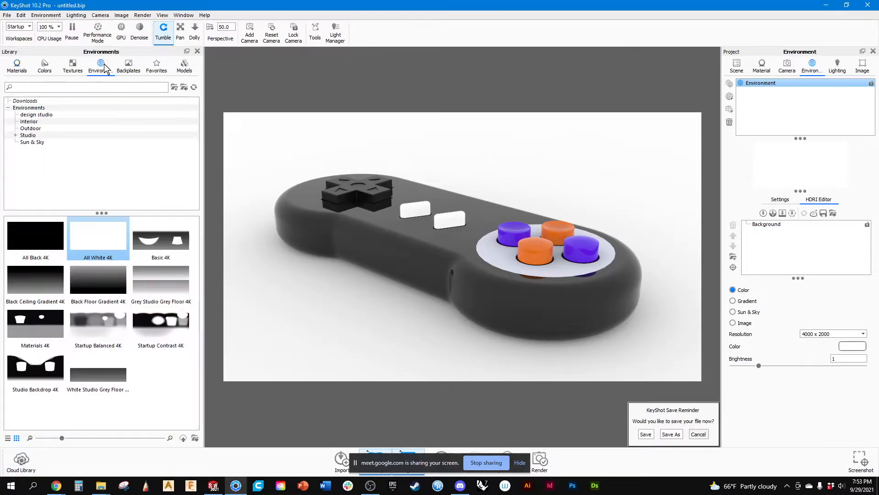
double_click(38, 244)
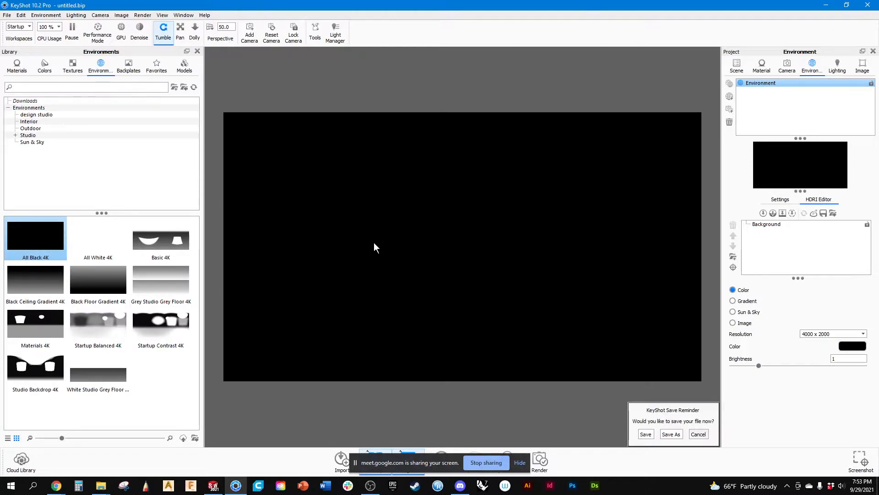
double_click(102, 243)
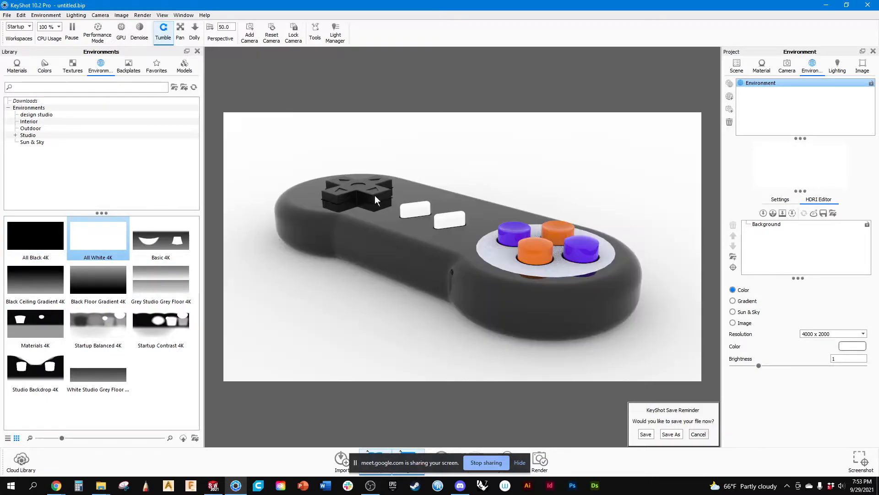
scroll(365, 276, "down", 5)
left_click_drag(370, 275, 386, 306)
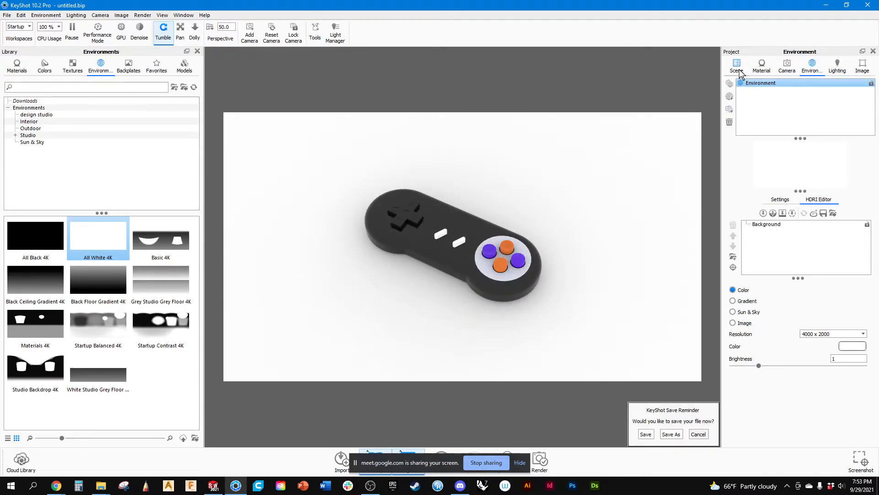
Orbit the top camera to an overhead view of the controller and lock it.
left_click(793, 69)
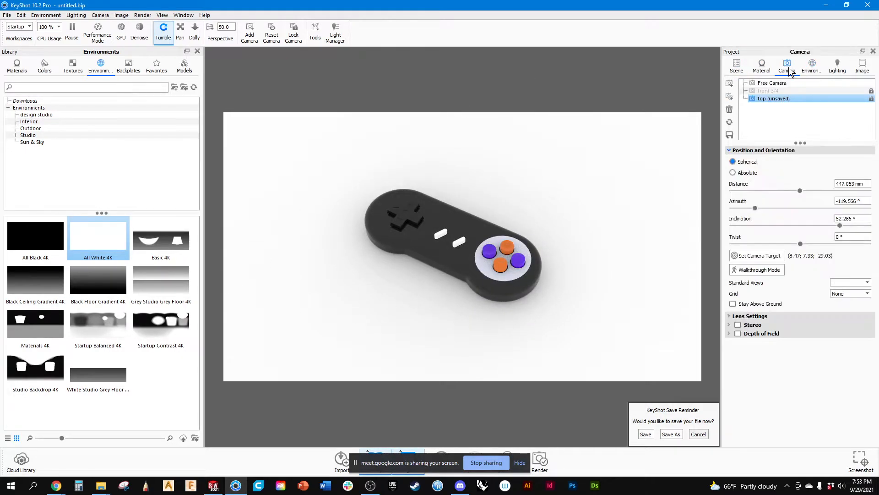
left_click_drag(451, 206, 523, 270)
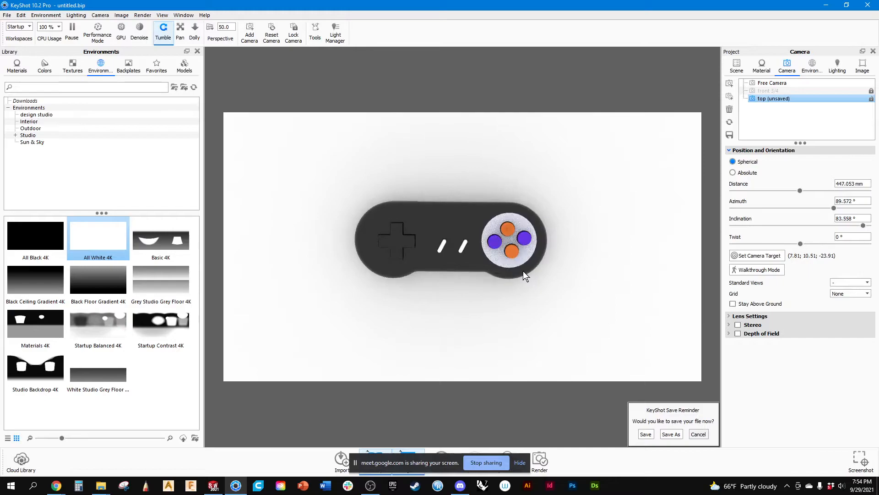
left_click(871, 99)
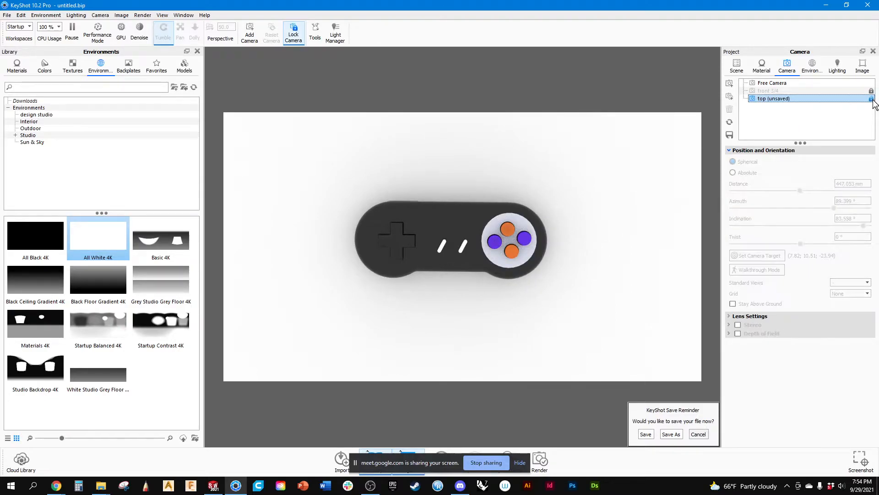
Add a Cylinder from the model library to the scene in front of the controller.
left_click(185, 68)
mouse_move(54, 237)
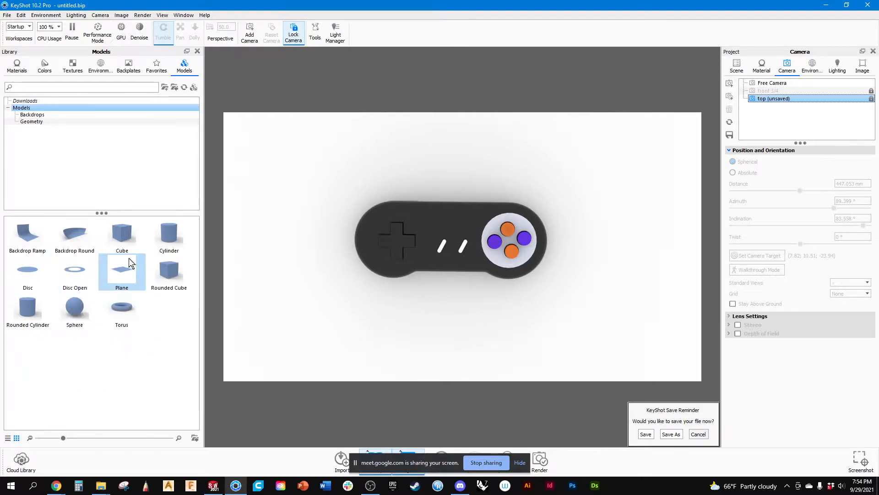
left_click(128, 261)
double_click(170, 240)
left_click_drag(190, 245, 418, 292)
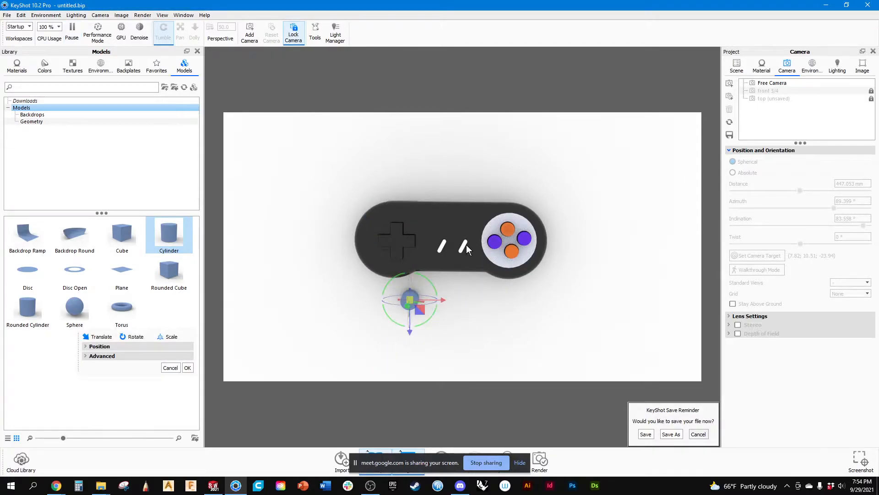
Switch to the Free Camera and rotate the cylinder 90° about Z so it lies on its side.
left_click(772, 83)
left_click_drag(539, 332, 540, 197)
scroll(457, 259, "up", 3)
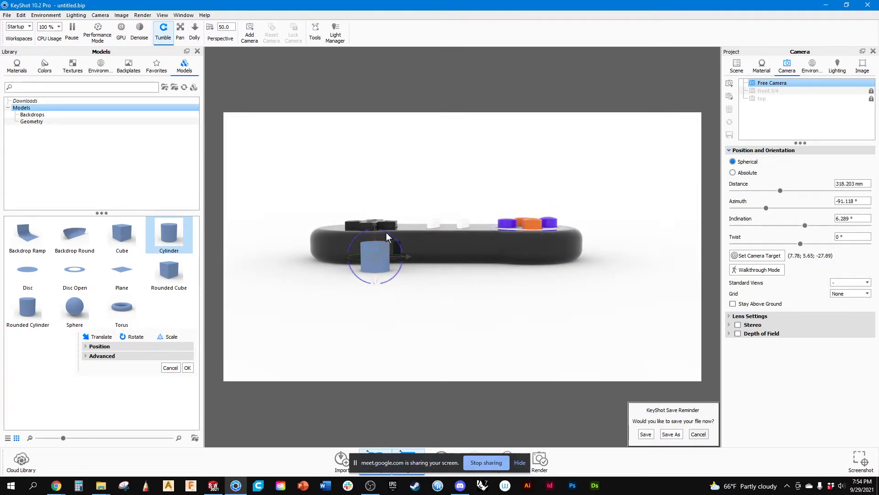
left_click_drag(386, 237, 405, 273)
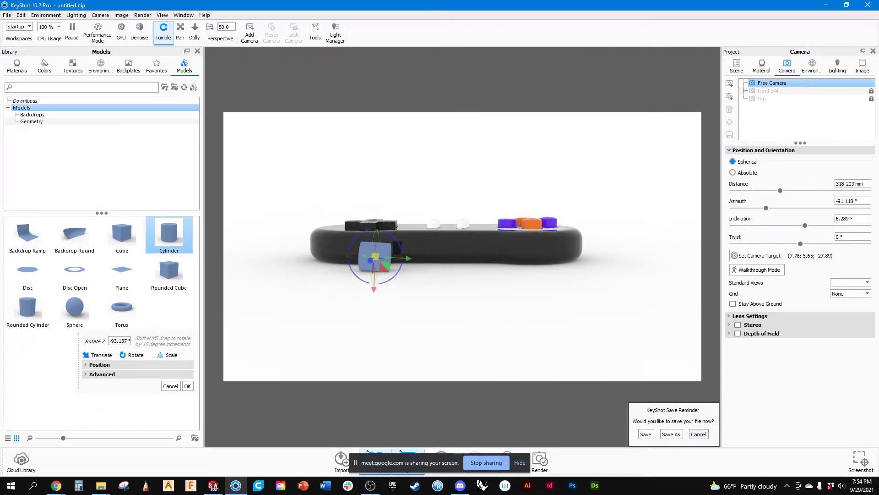
left_click(109, 341)
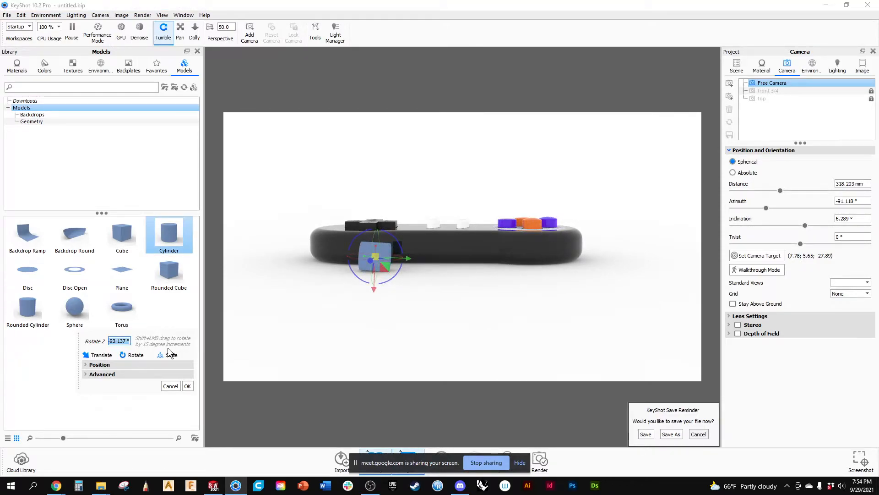
key("Return")
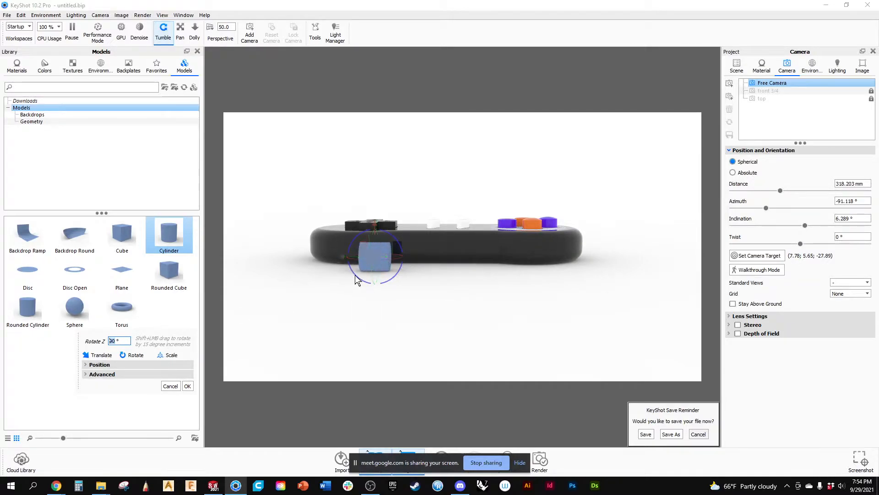
Slide the cylinder about 23 mm along its Y axis toward the middle of the controller's long edge.
left_click_drag(344, 256, 398, 270)
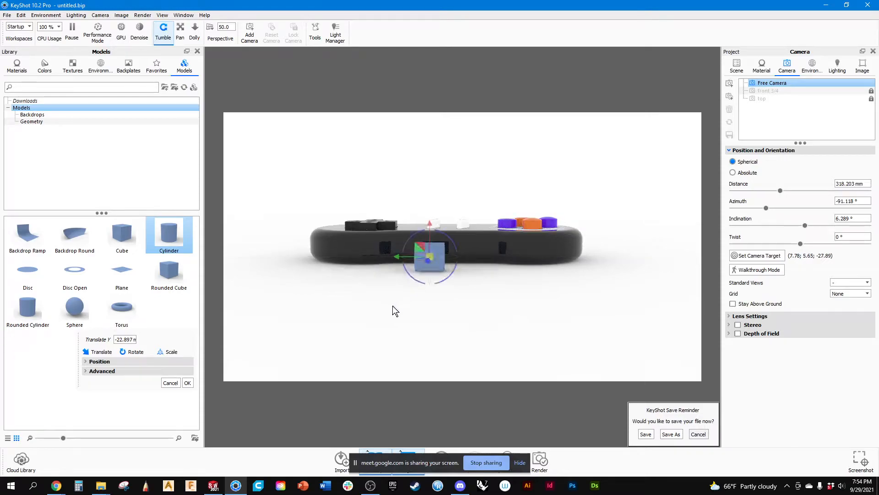
left_click(95, 372)
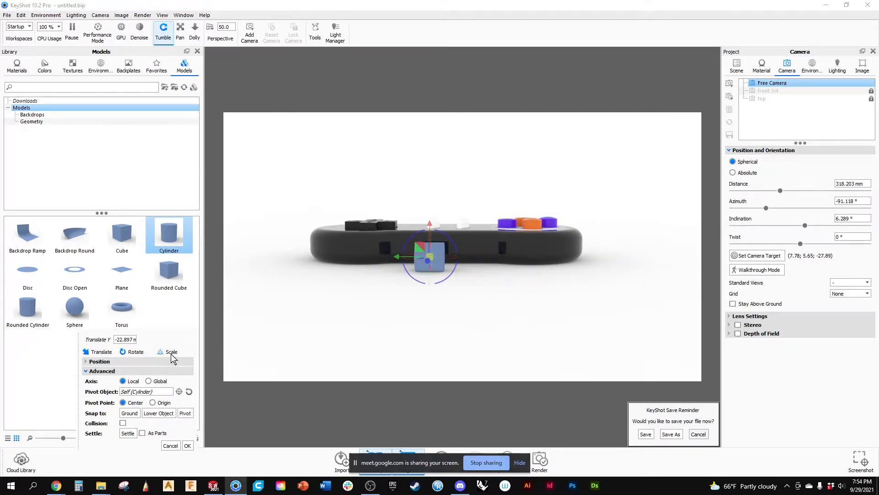
scroll(454, 254, "up", 3)
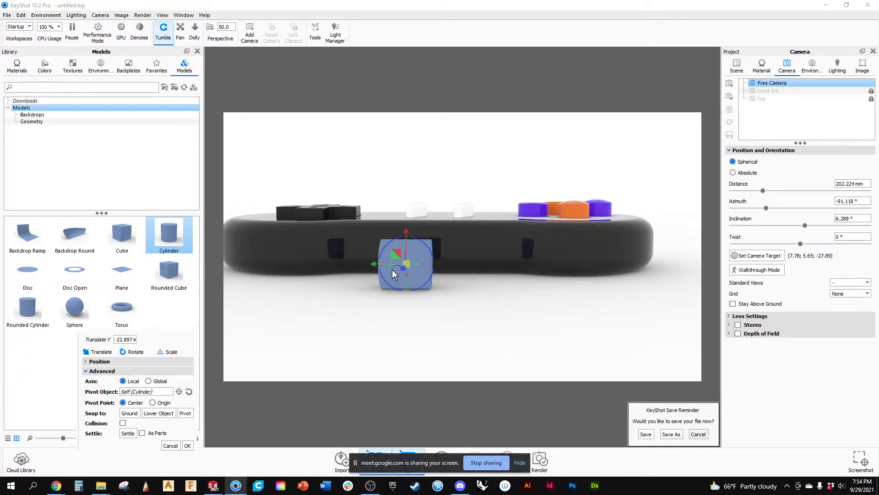
mouse_move(373, 264)
left_mouse_down()
mouse_move(342, 266)
mouse_move(395, 271)
mouse_move(365, 274)
left_mouse_up()
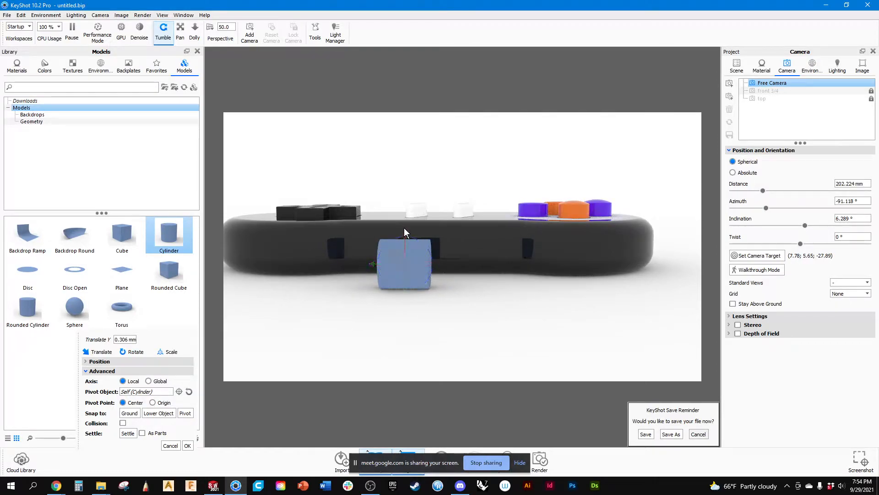
left_click_drag(375, 304, 362, 316)
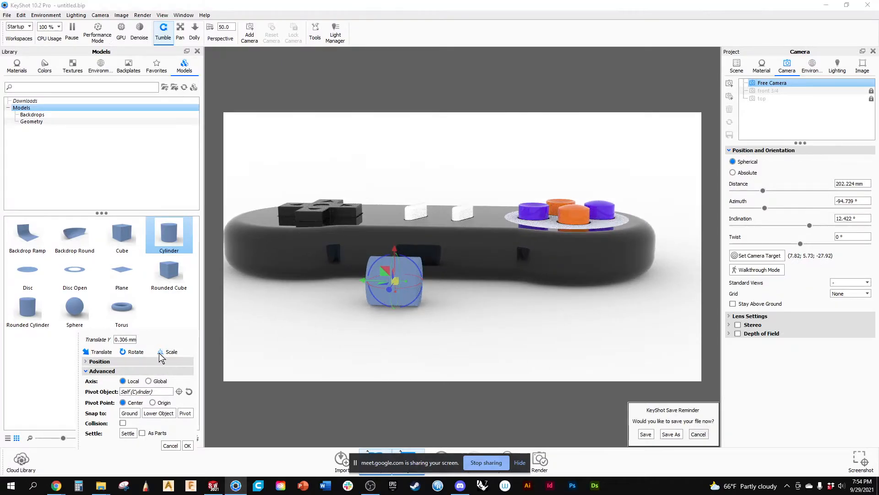
Scale the cylinder along its Y axis by about 10.55 to form a long tube.
scroll(408, 287, "up", 5)
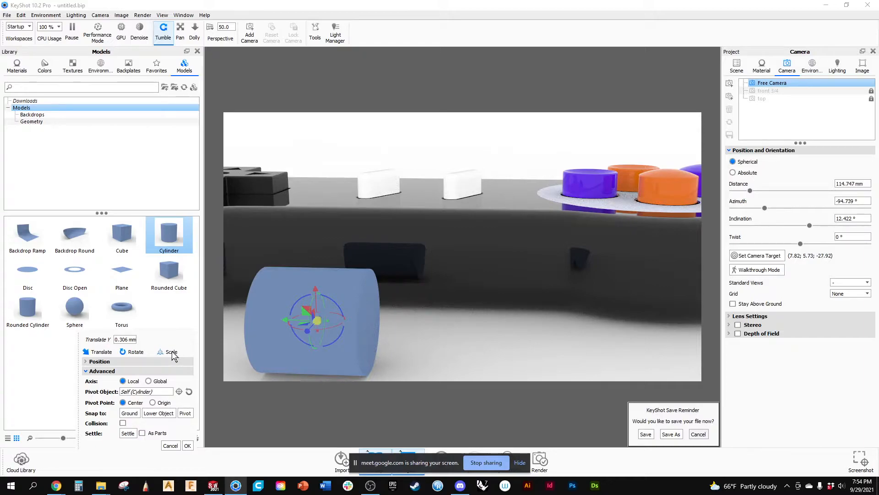
left_click_drag(328, 320, 783, 332)
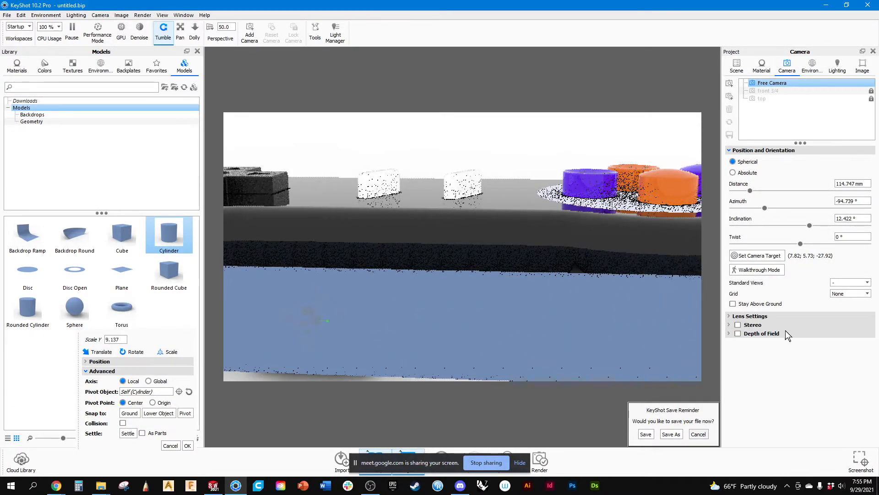
scroll(550, 295, "down", 5)
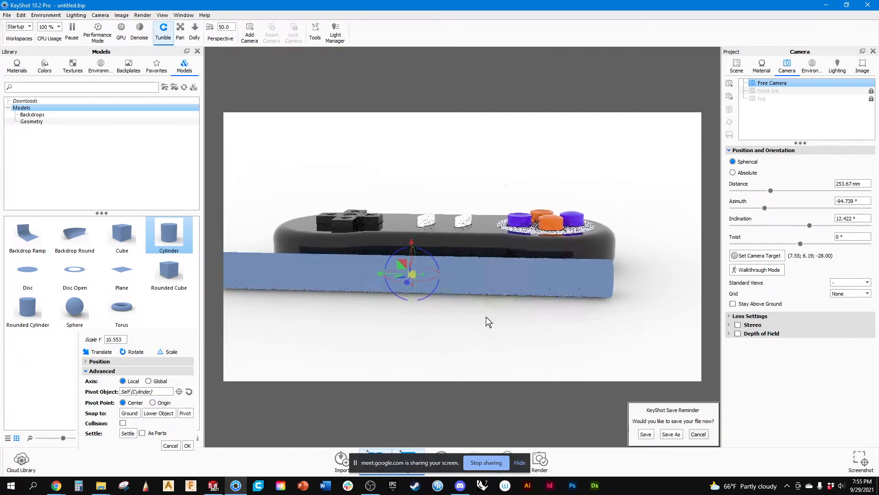
Move the tube about 107 mm away from the controller and 34 mm up, scale it uniformly to about 0.94, and accept the placement.
left_click_drag(430, 288, 406, 278)
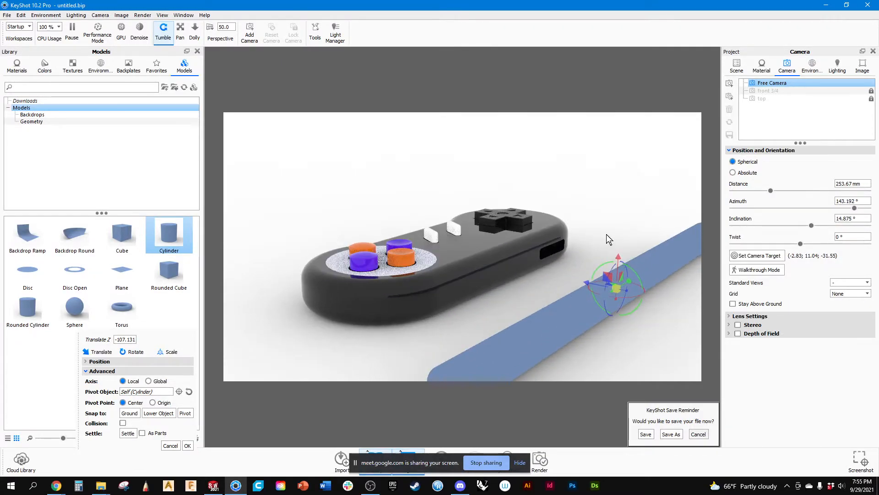
left_click_drag(617, 256, 556, 320)
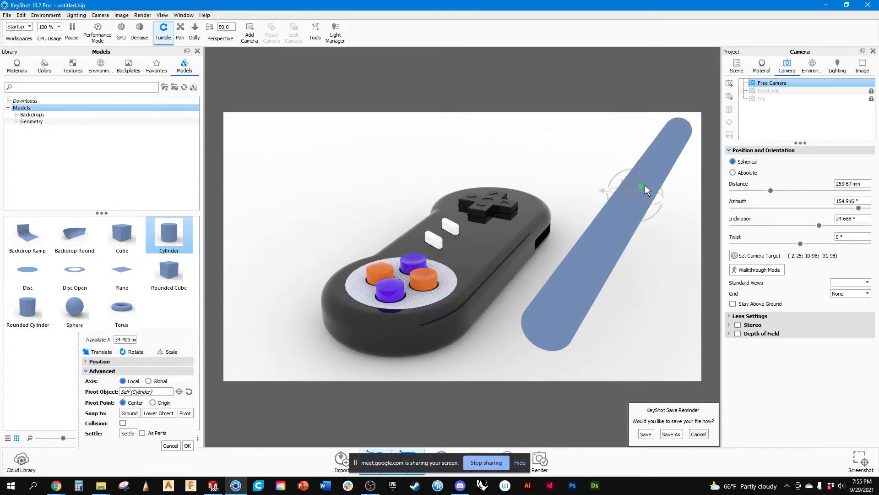
left_click_drag(633, 194, 643, 192)
left_click_drag(678, 179, 624, 243)
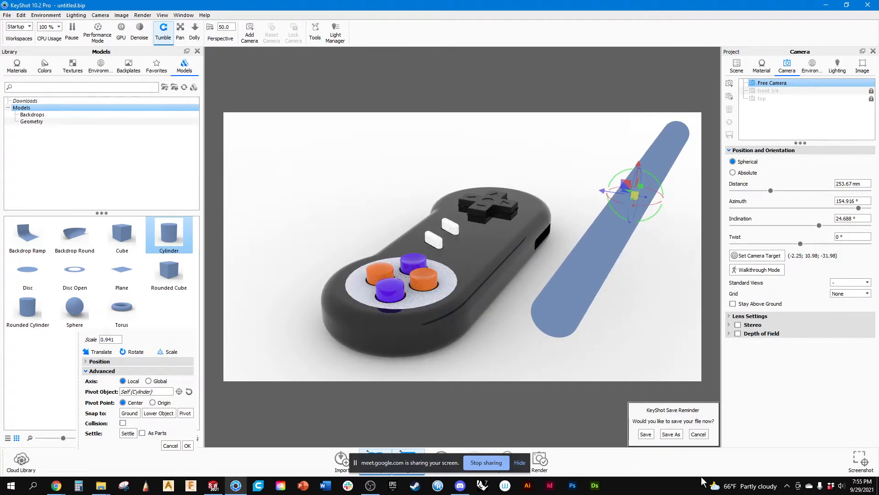
left_click(700, 433)
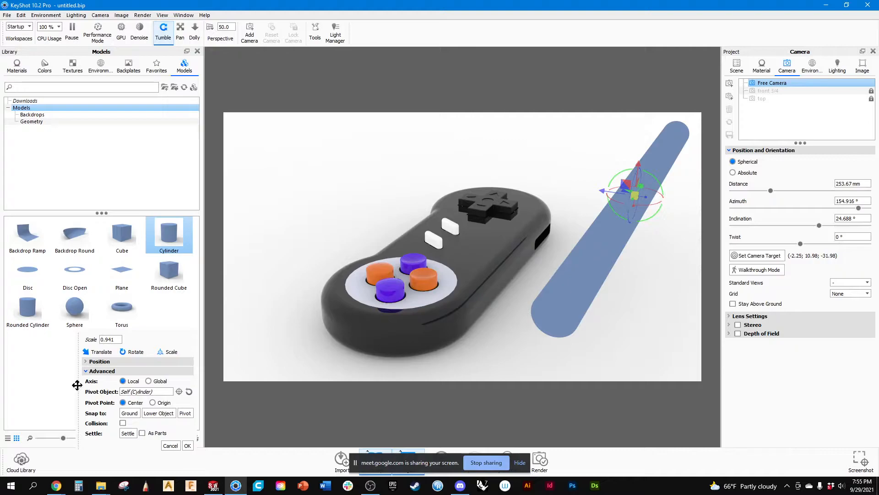
left_click(184, 444)
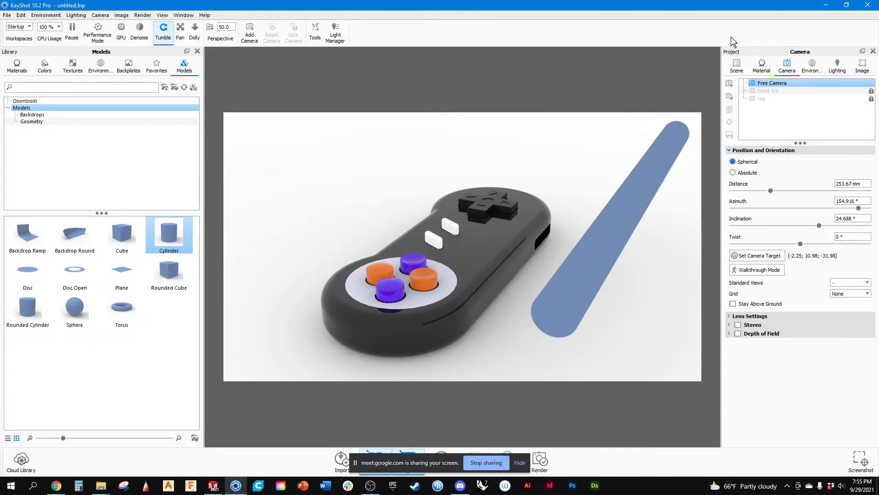
Locate the cylinder in the scene tree and browse the Light categories in the material library.
left_click(737, 65)
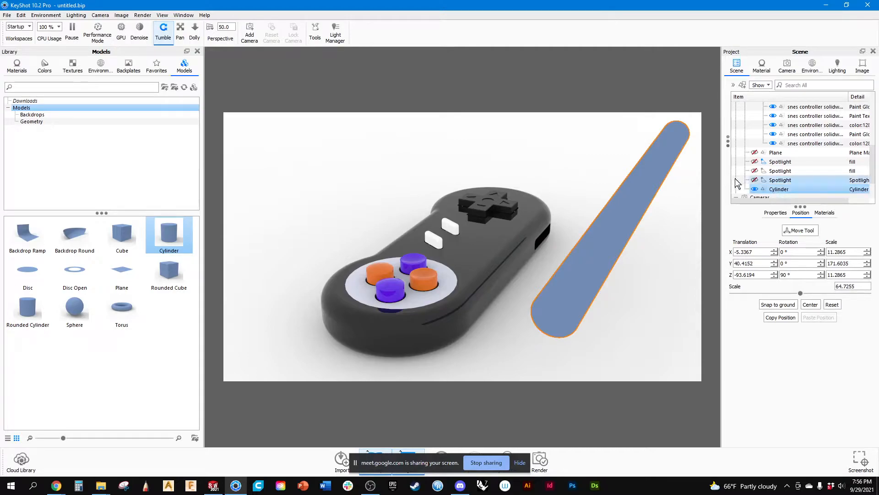
left_click(22, 67)
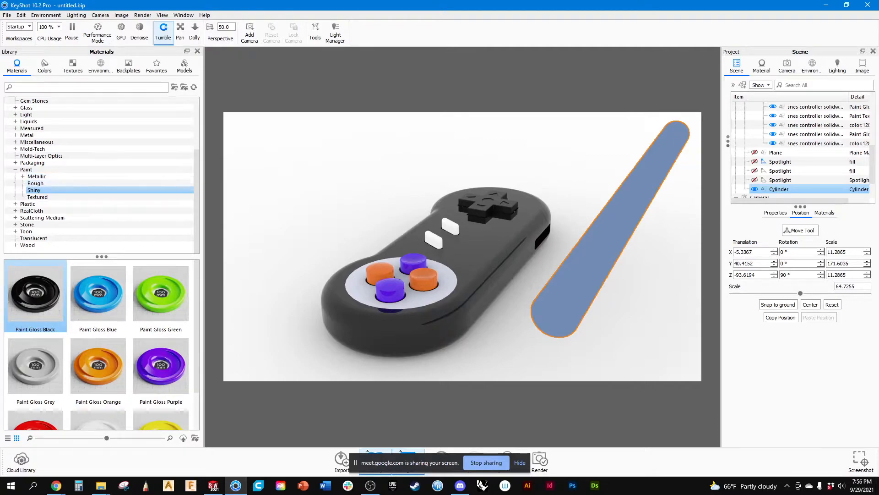
left_click(16, 170)
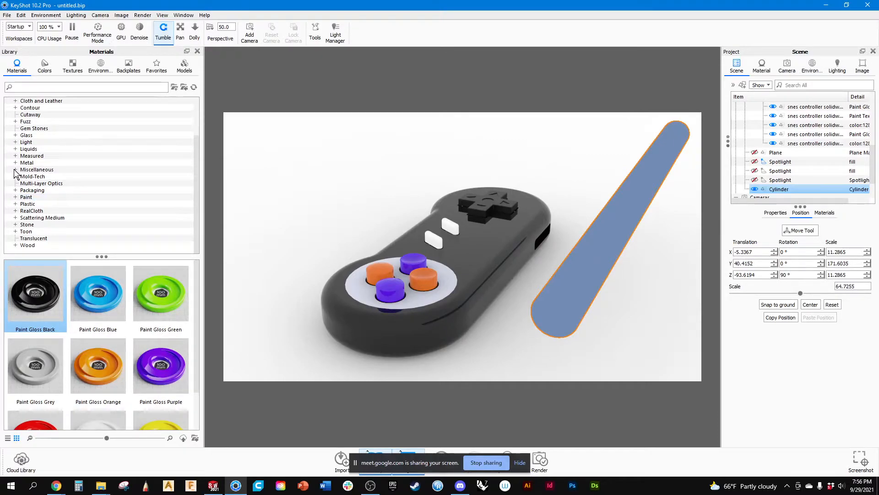
left_click(15, 143)
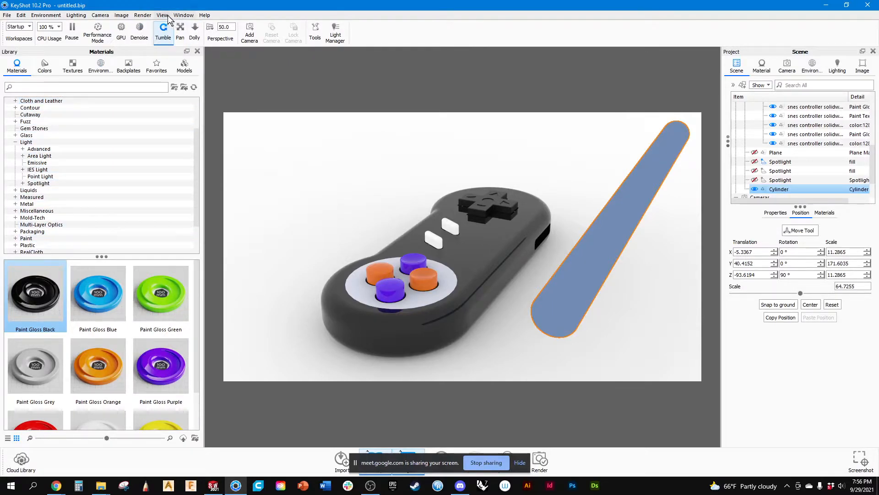
Open the Cloud Library and search its materials for "light".
left_click(203, 16)
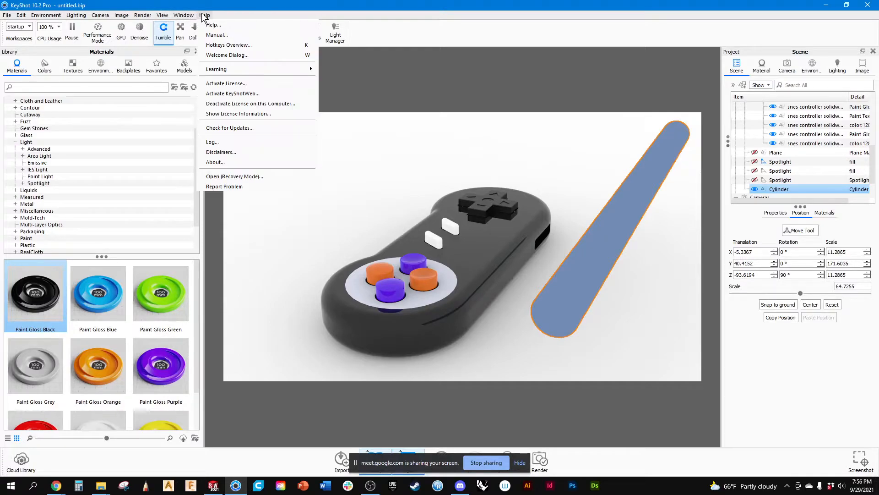
mouse_move(182, 16)
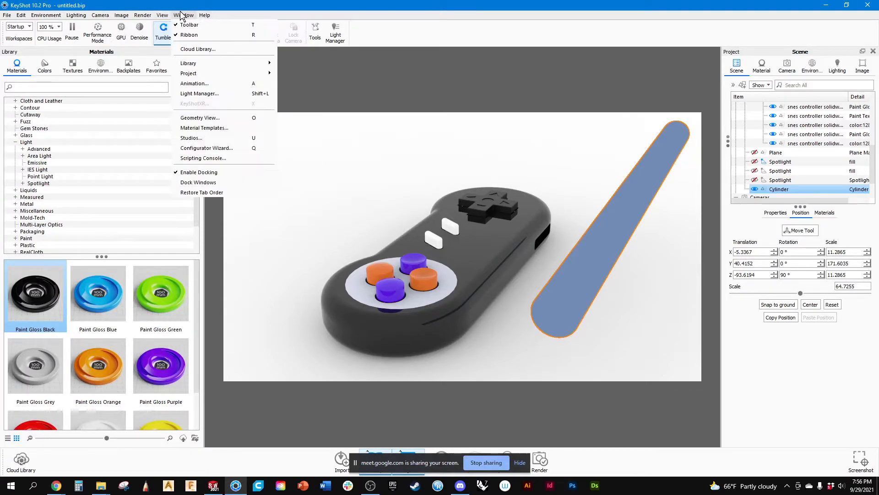
left_click(184, 48)
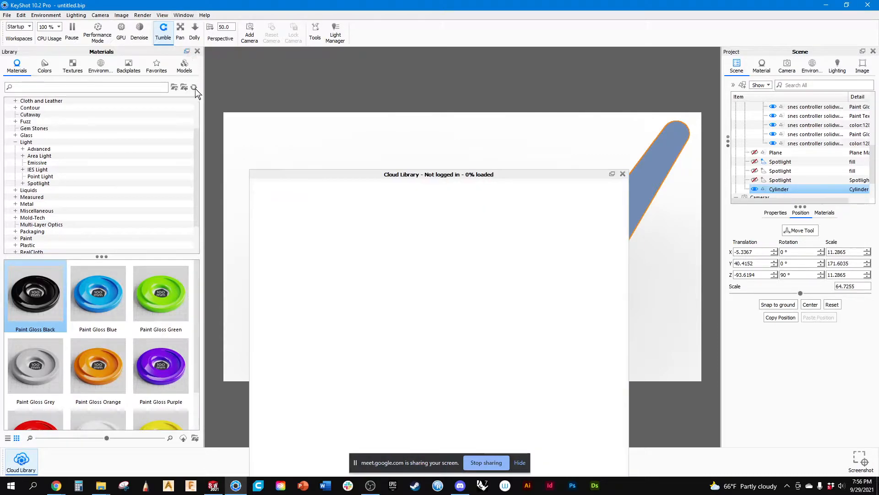
left_click_drag(355, 174, 267, 56)
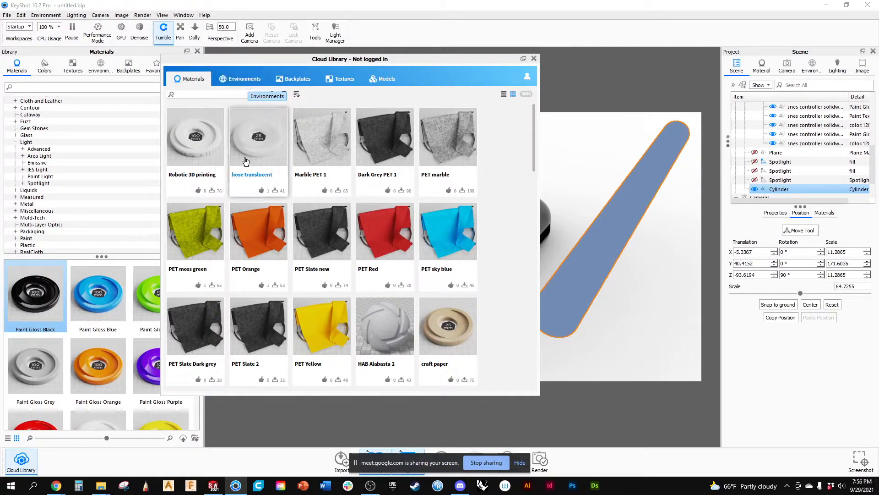
left_click(176, 94)
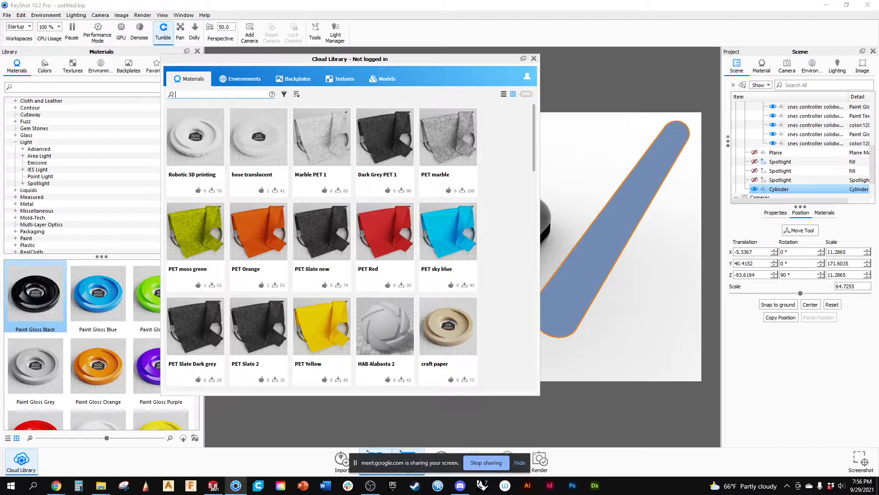
type("light")
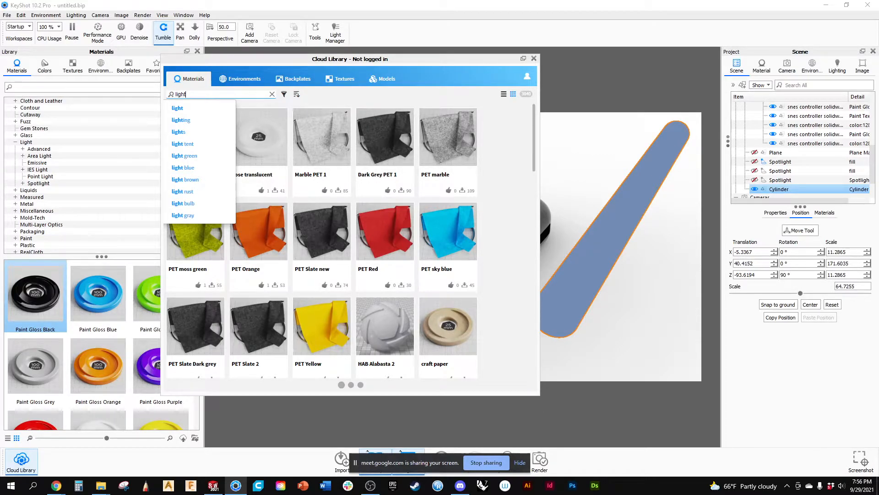
key("Return")
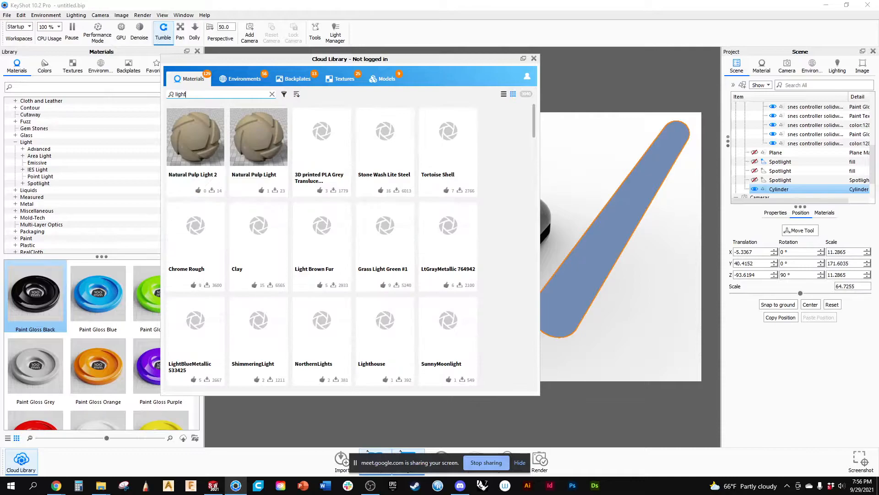
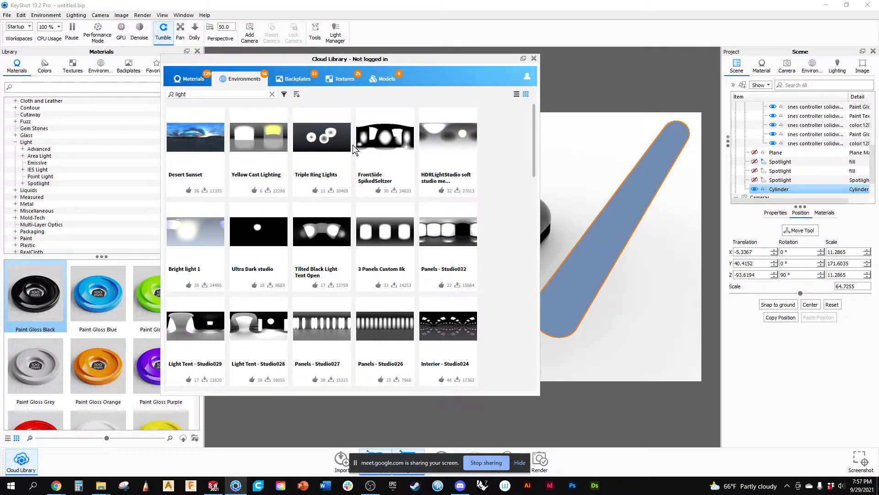
Look through the "light" environments, backplates and models in the Cloud Library, and return to its materials.
scroll(353, 145, "down", 1)
scroll(353, 144, "down", 3)
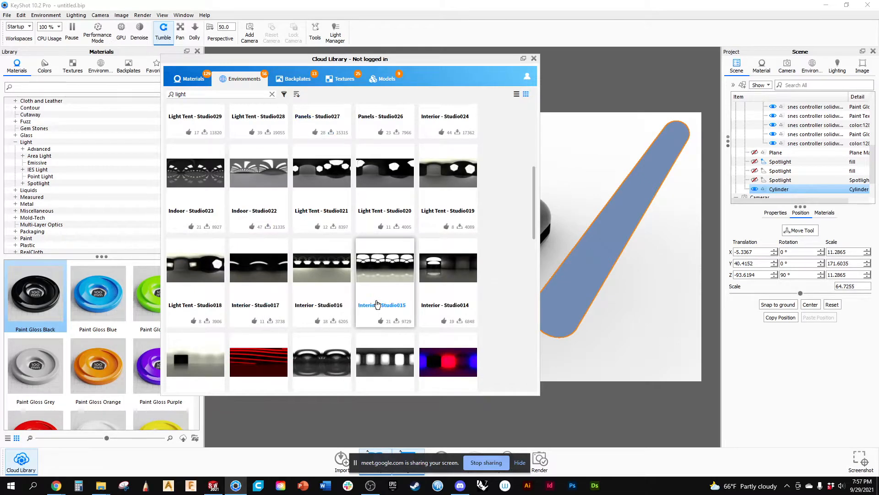
scroll(376, 300, "down", 3)
scroll(375, 300, "down", 3)
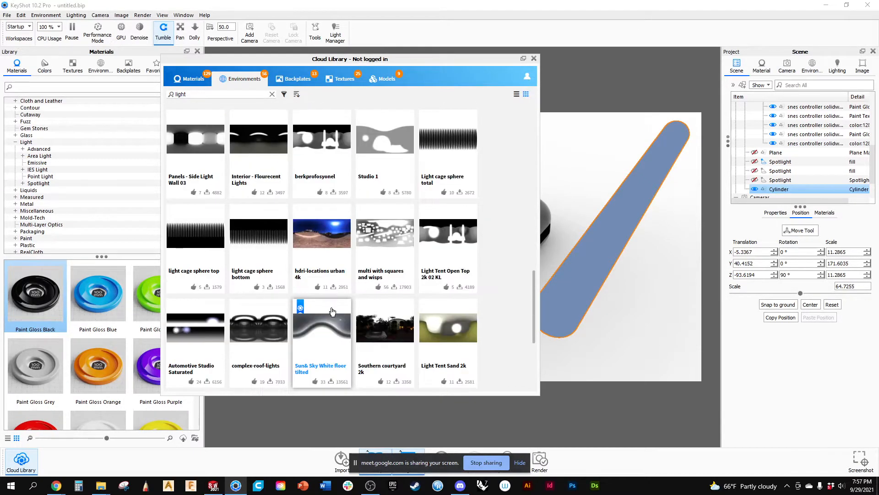
scroll(331, 311, "down", 2)
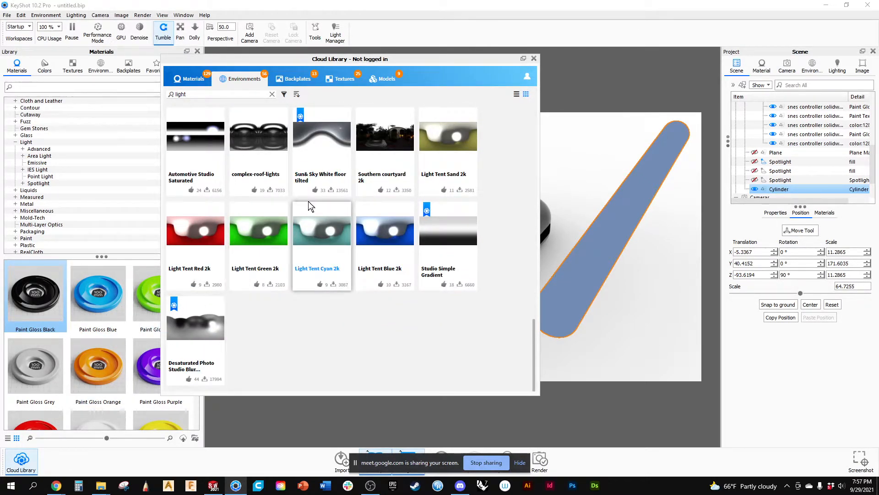
scroll(311, 200, "up", 6)
left_click(297, 80)
left_click(296, 94)
left_click(297, 94)
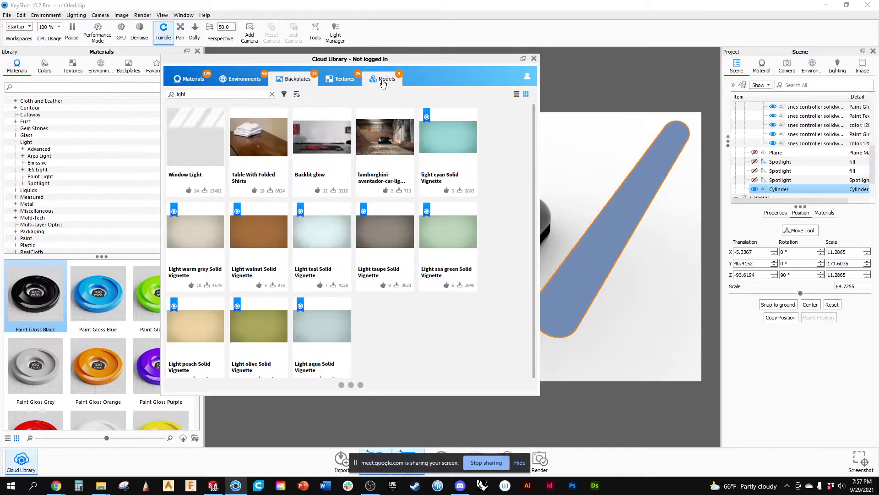
left_click(384, 82)
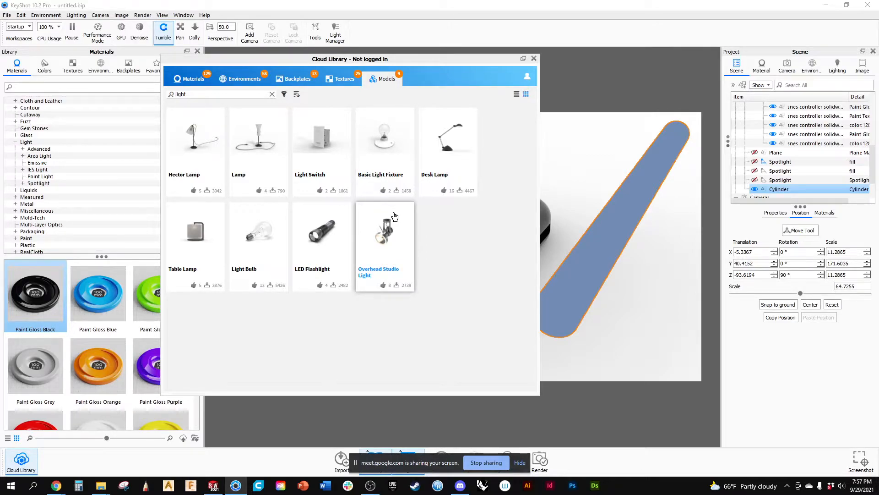
left_click(207, 80)
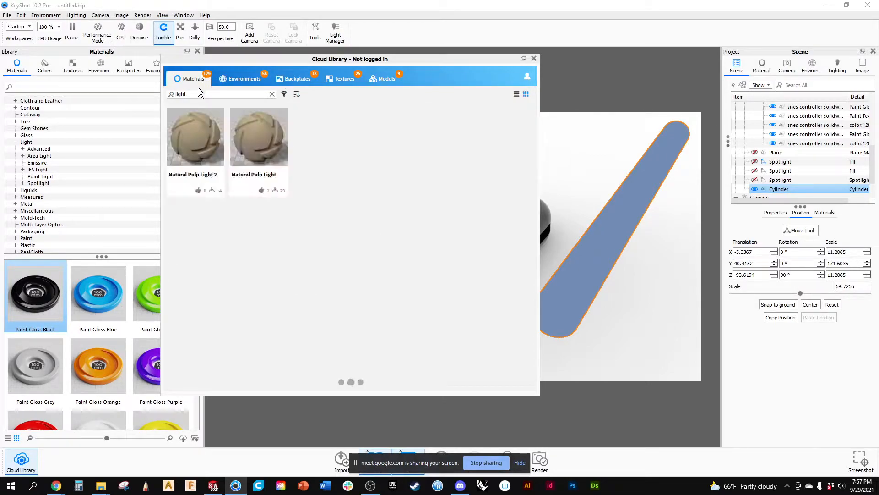
Search the Cloud Library materials for "hippo", "toenail", "egg" and "yoke", and close the Cloud Library.
double_click(171, 94)
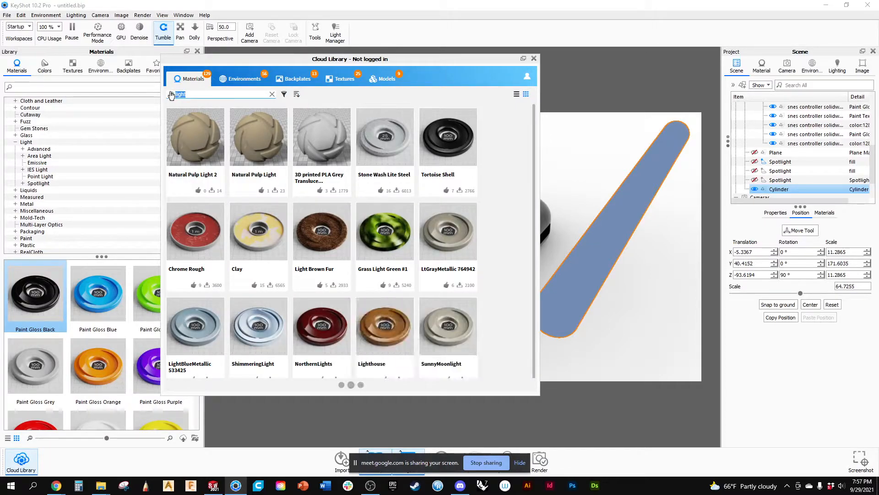
type("hippo")
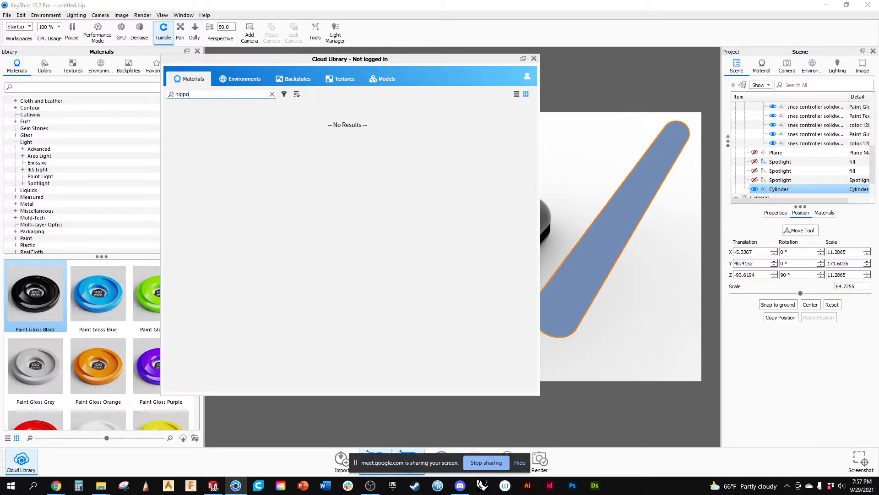
left_click_drag(194, 95, 169, 97)
type("toenail")
left_click_drag(194, 94, 153, 98)
type("egg")
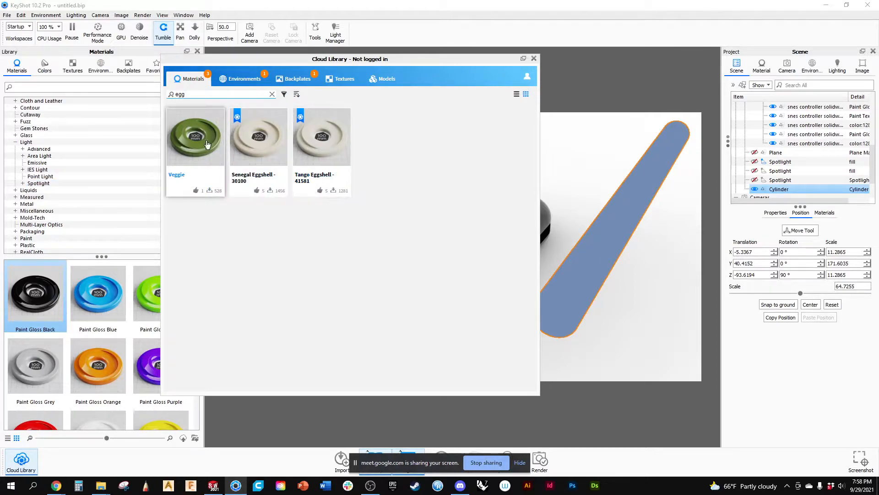
left_click_drag(194, 95, 166, 95)
type("yoke")
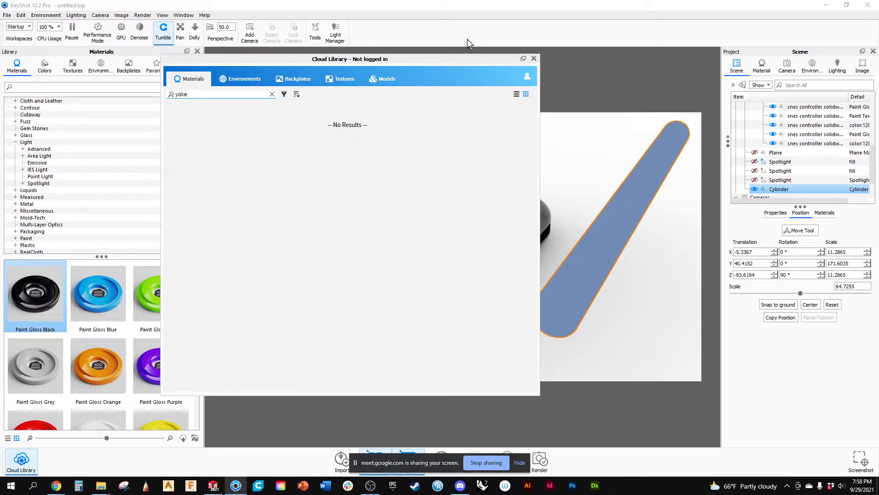
left_click(534, 59)
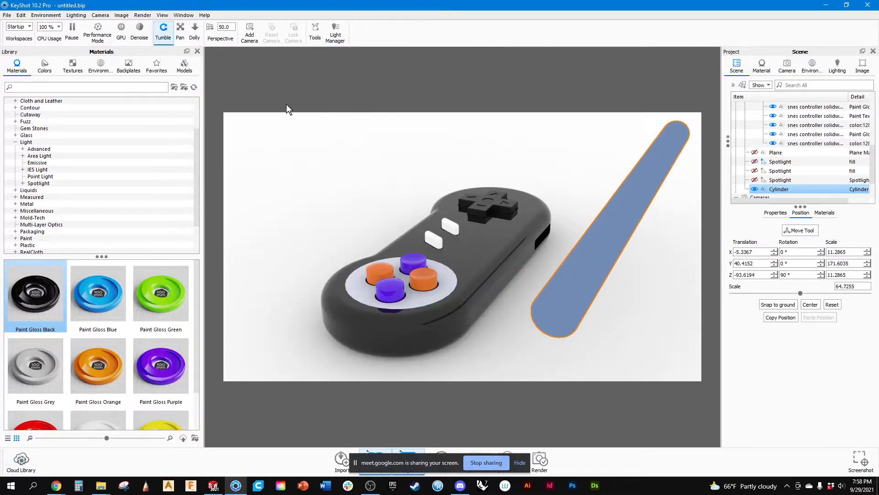
Examine the Advanced light materials and their Flakes subcategory in the local library, enlarging the thumbnail area.
left_click(35, 150)
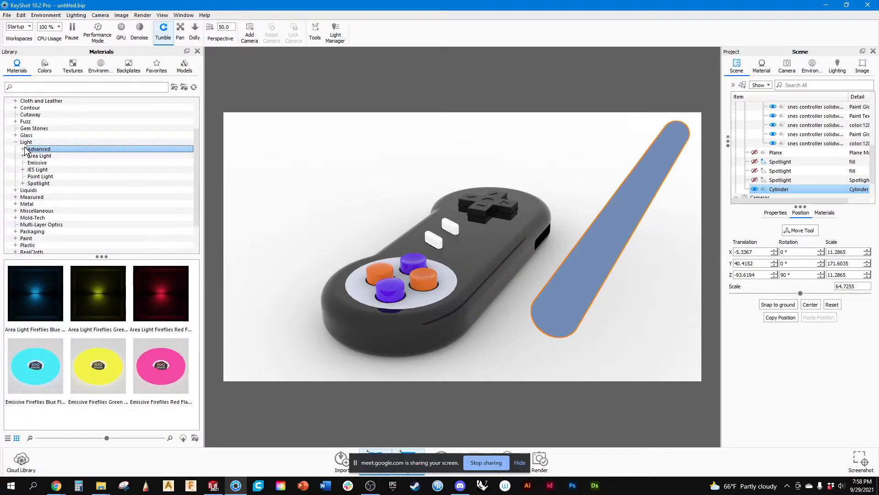
left_click(23, 149)
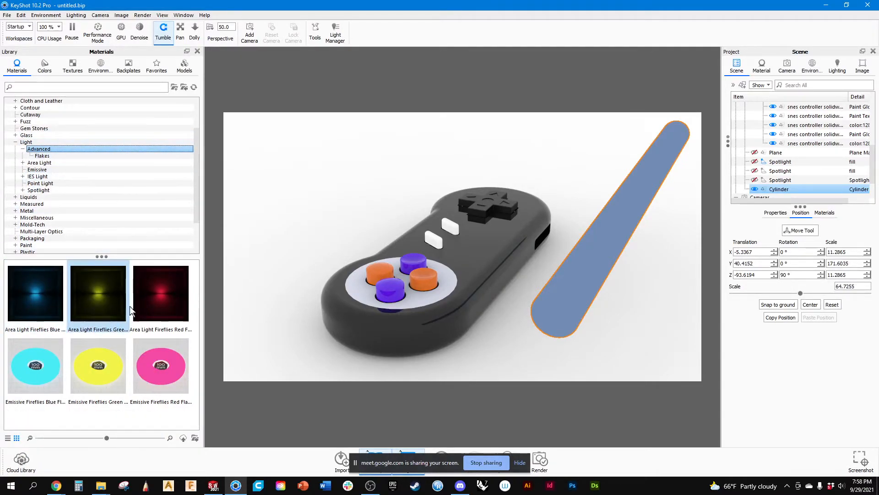
left_click_drag(105, 262, 104, 206)
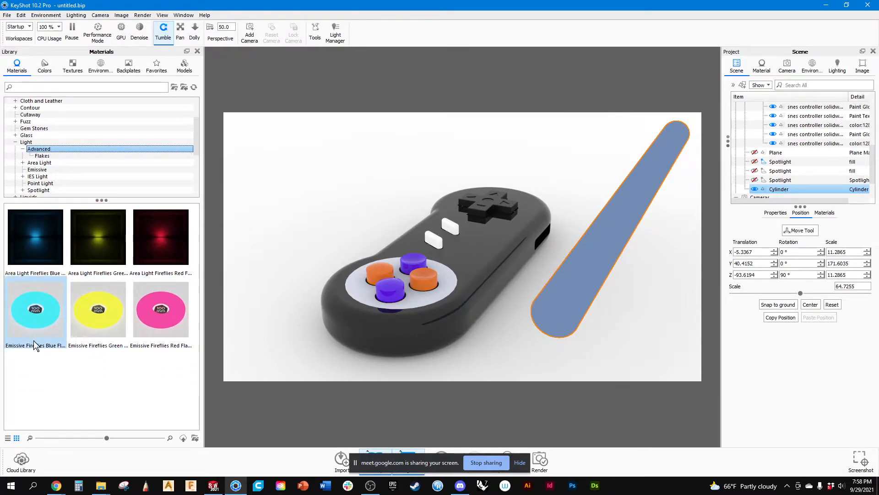
left_click(51, 156)
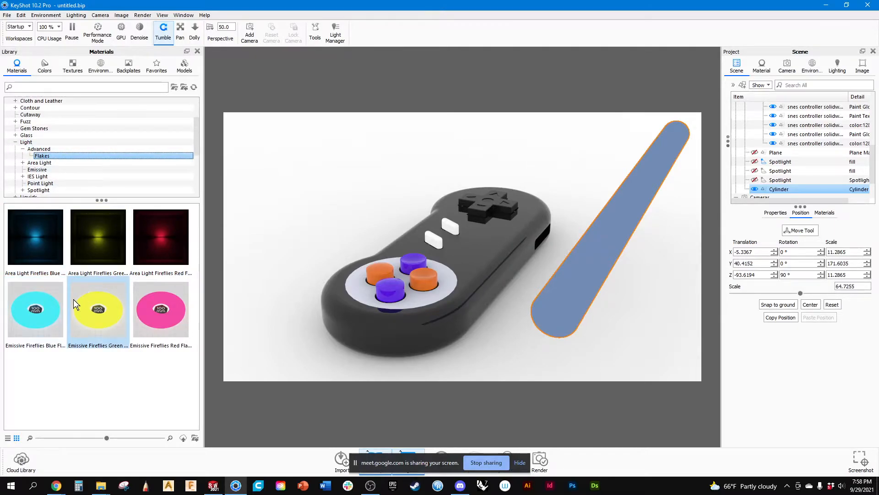
scroll(42, 144, "down", 1)
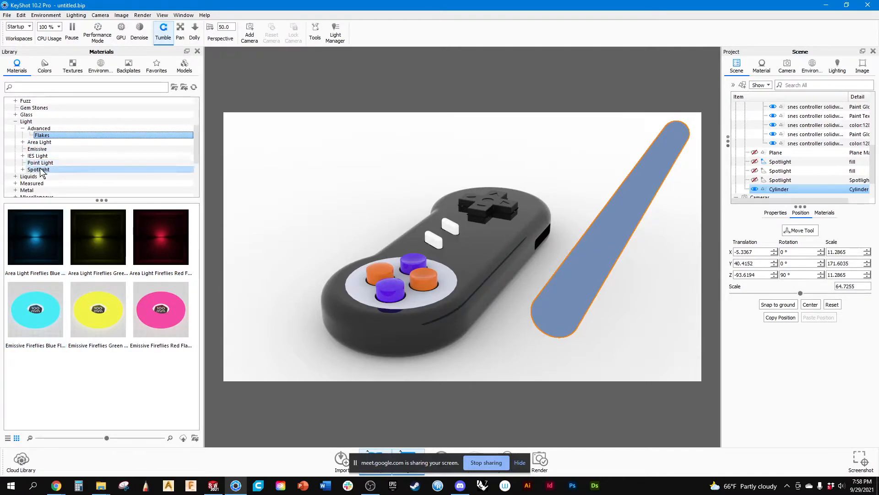
Compare the Area Light, Emissive, IES Light, Point Light and Spotlight materials in the library.
left_click(39, 143)
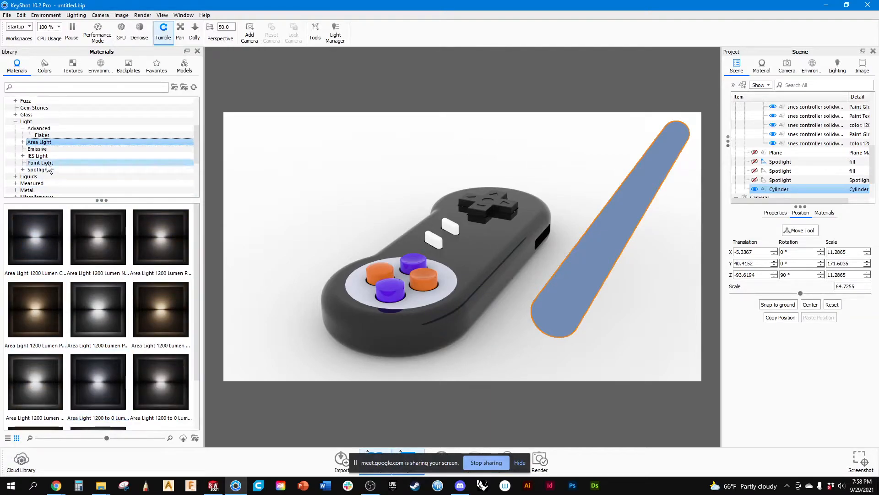
left_click(40, 149)
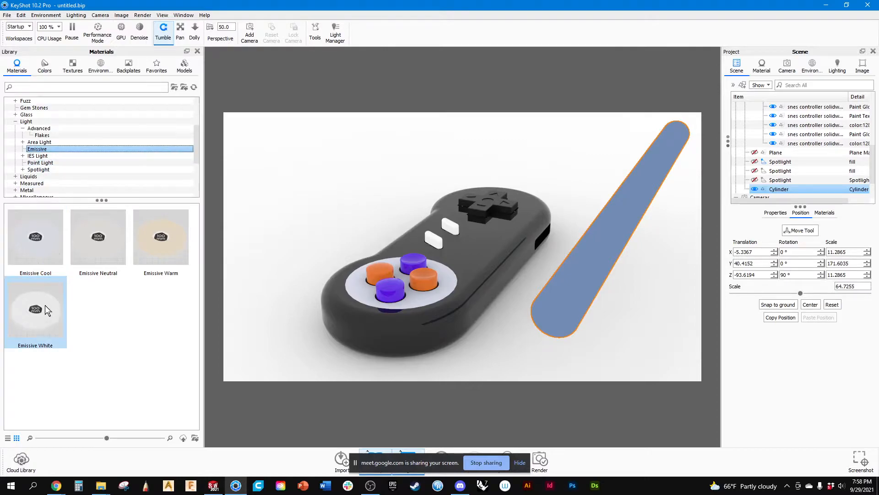
mouse_move(45, 306)
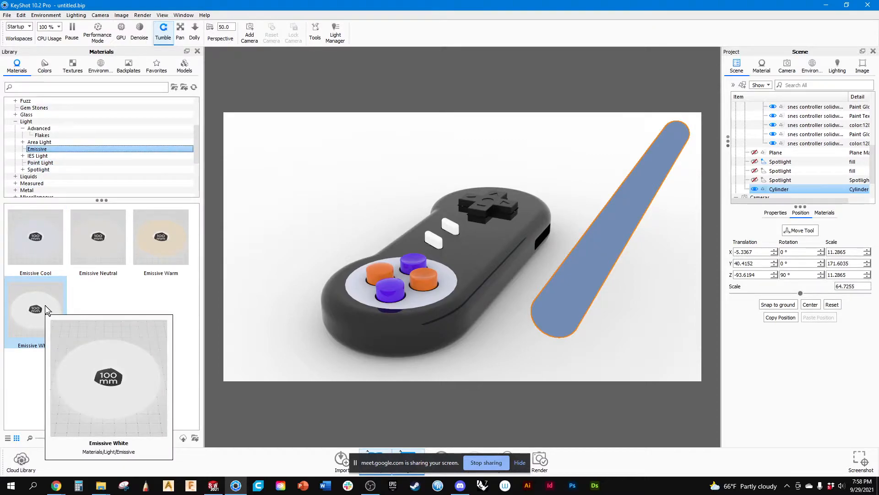
left_click(37, 156)
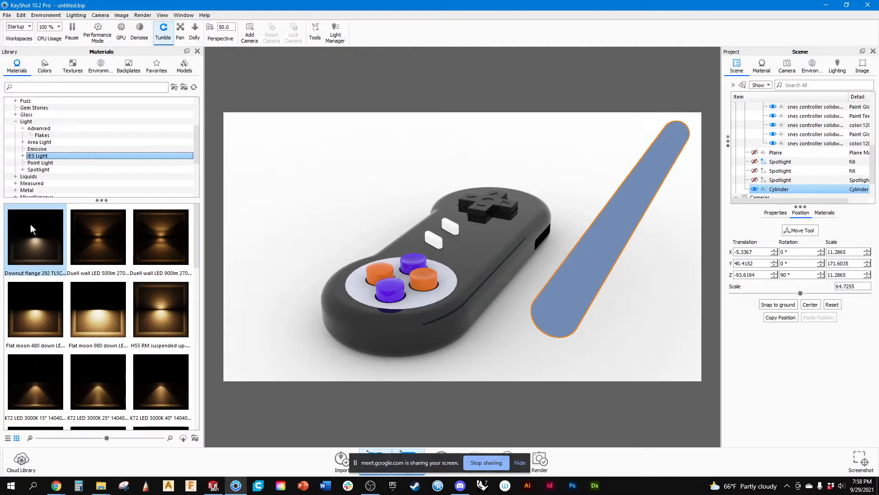
scroll(93, 307, "down", 5)
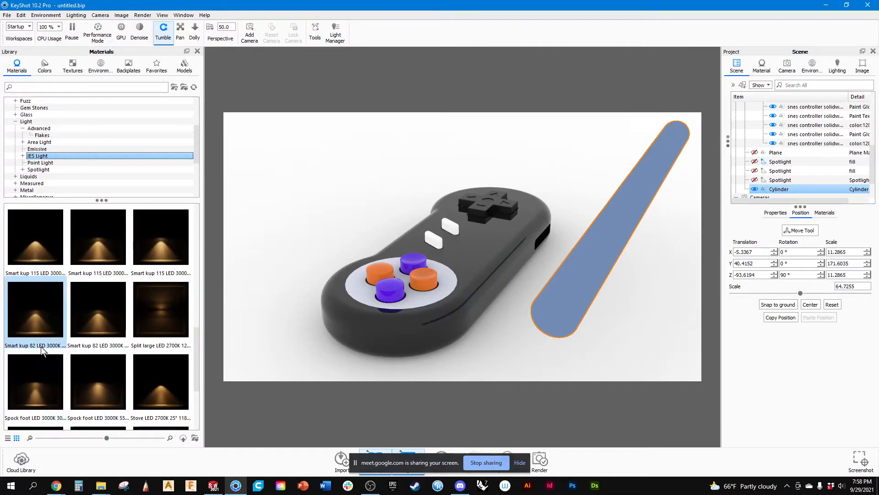
mouse_move(43, 350)
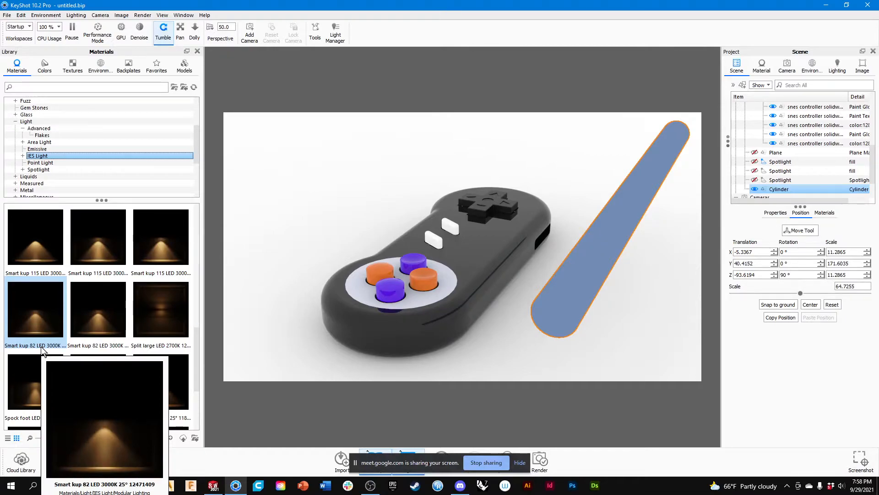
left_click(28, 162)
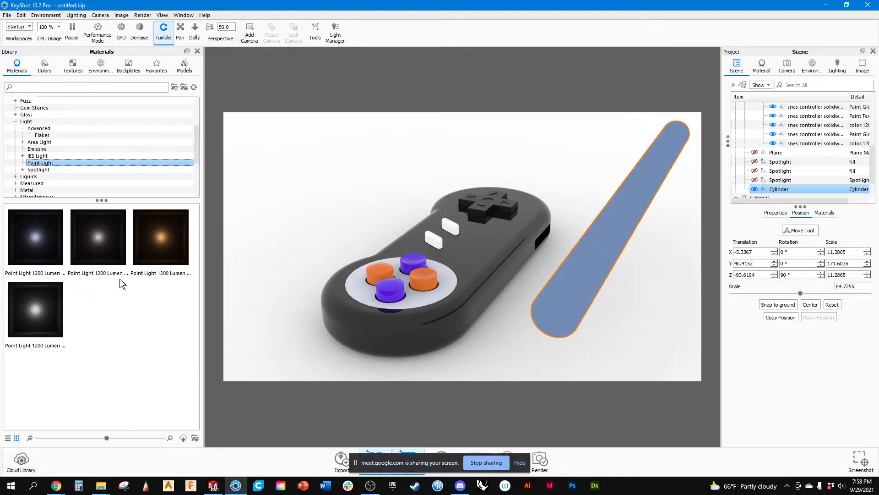
left_click(36, 170)
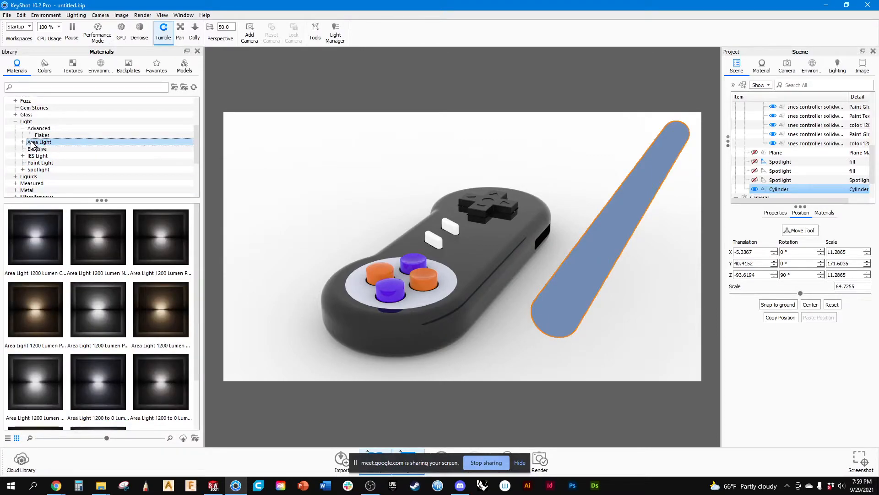
Apply the Area Light 1200 to 0 Lumen Fade Warm material to the cylinder in the scene tree.
scroll(89, 290, "down", 1)
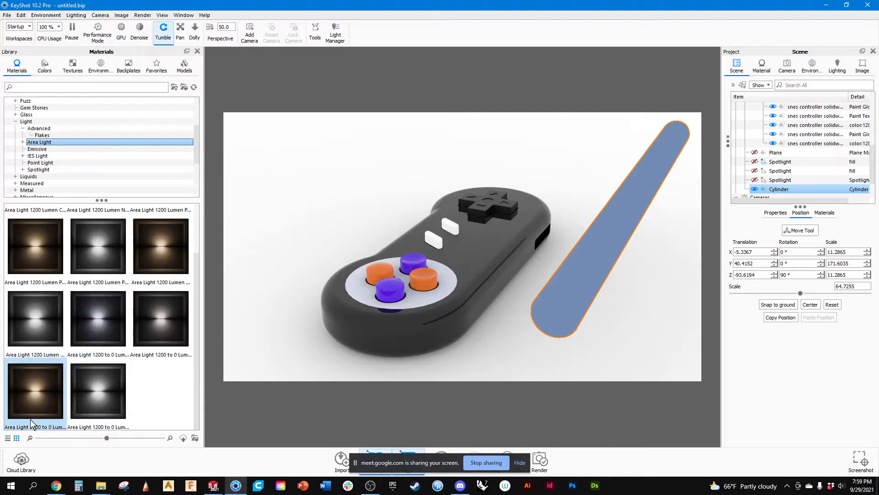
mouse_move(32, 394)
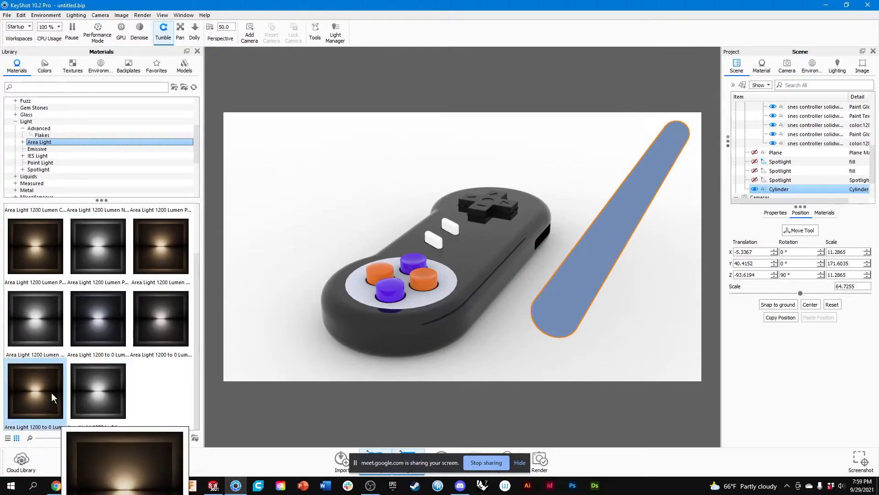
left_click_drag(52, 392, 782, 157)
mouse_move(781, 157)
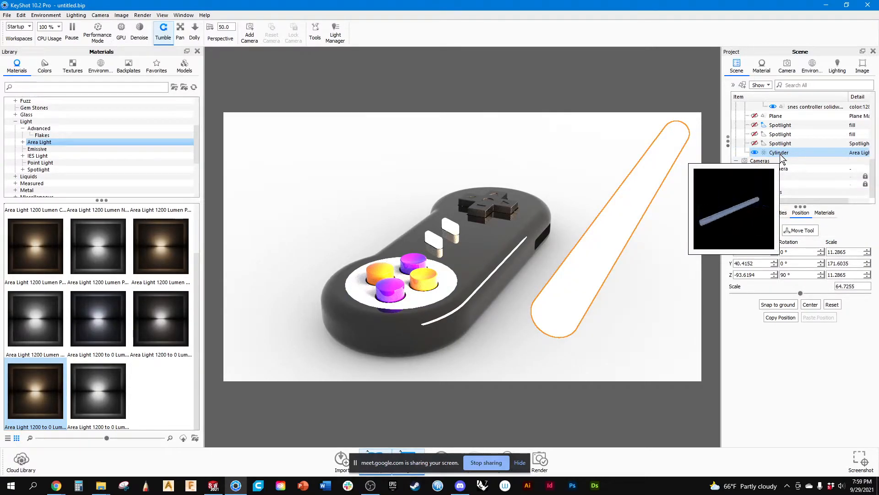
Deselect the tube, hide it and show it again to compare its lighting effect on the controller.
left_click(667, 251)
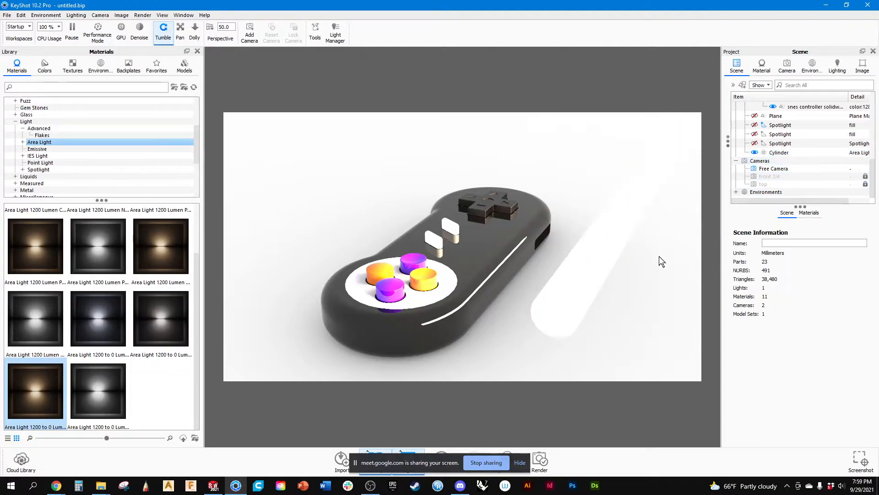
left_click(755, 153)
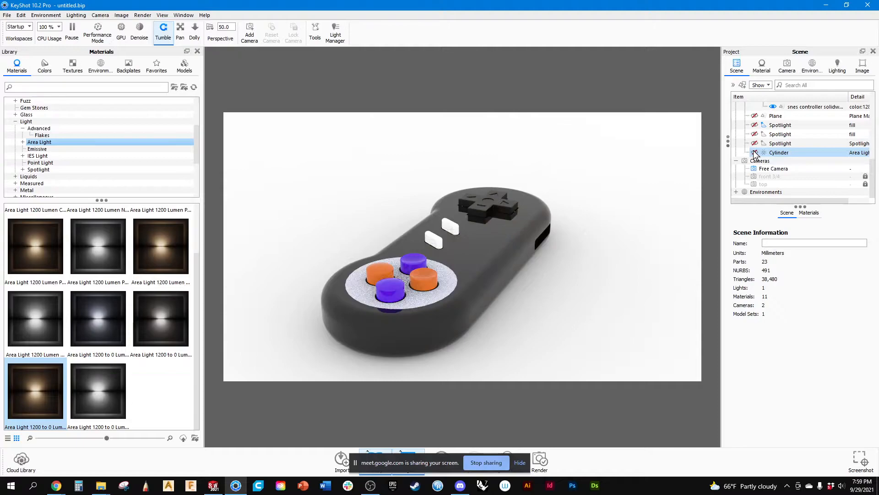
left_click(755, 153)
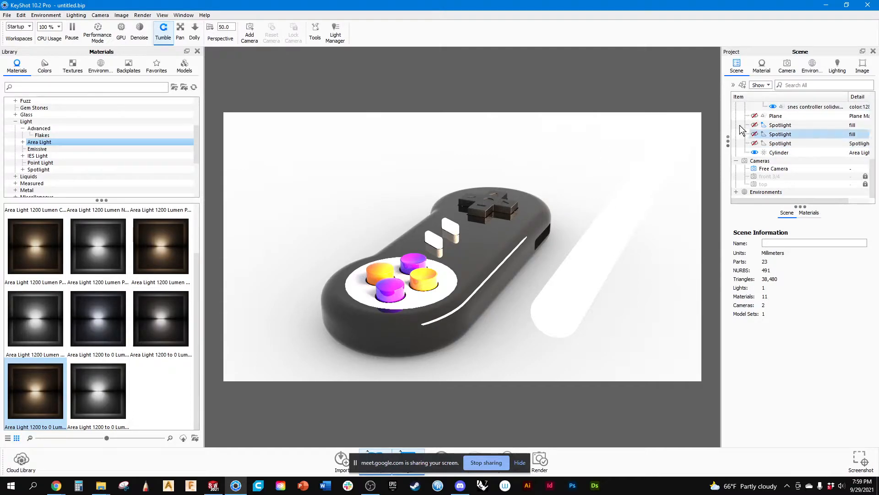
Replace the scene's environment with All Black 4K from the environment library.
left_click(812, 67)
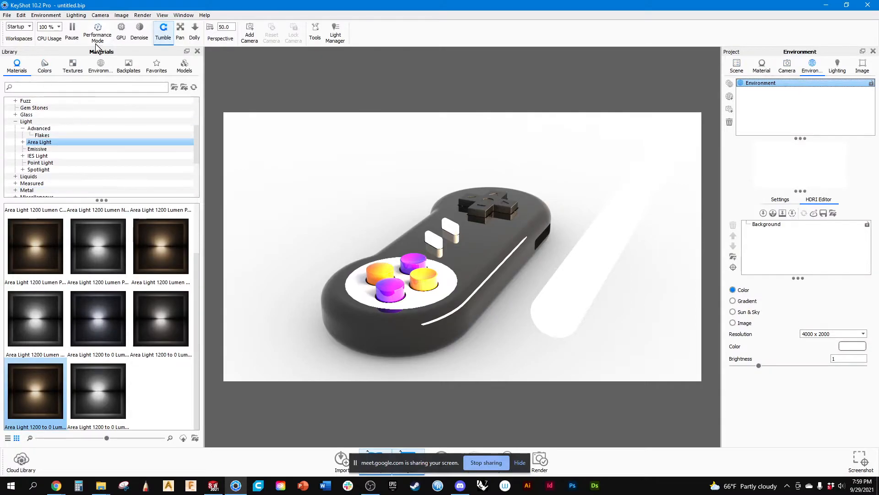
left_click(102, 68)
double_click(48, 239)
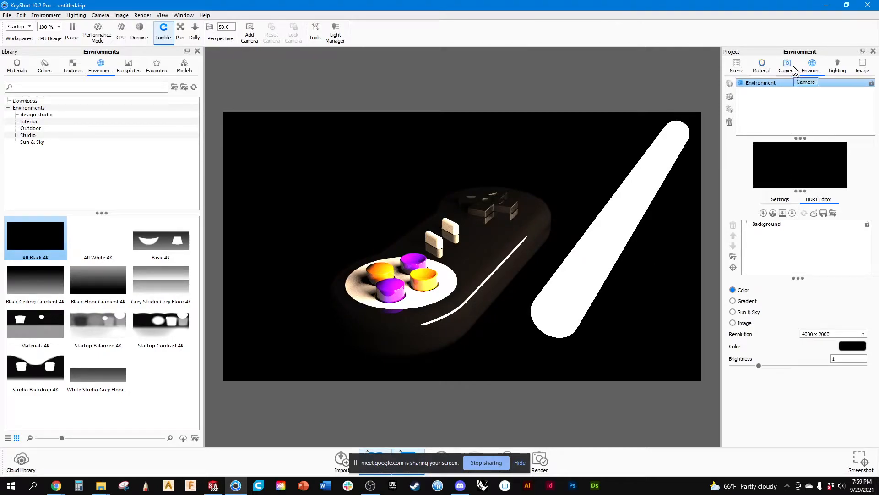
Change the color of the tube's Area Light 1200 to 0 Lumen Fade Warm material to a saturated blue.
left_click(762, 67)
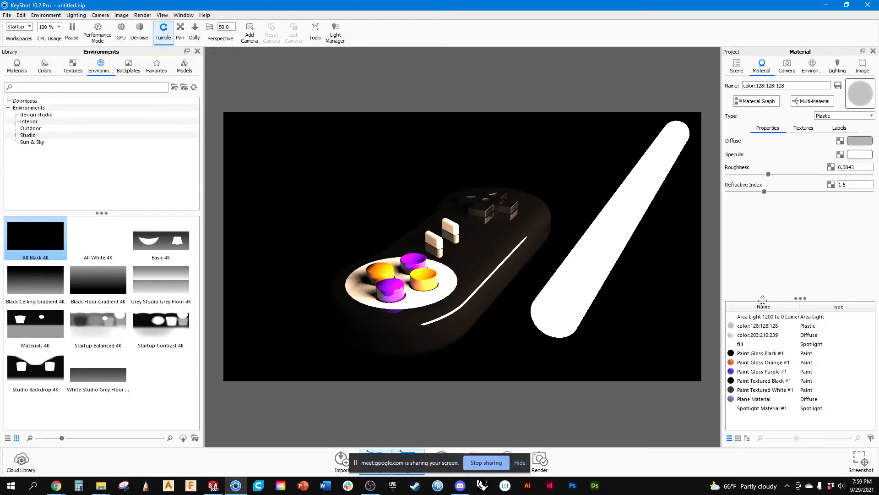
left_click(764, 317)
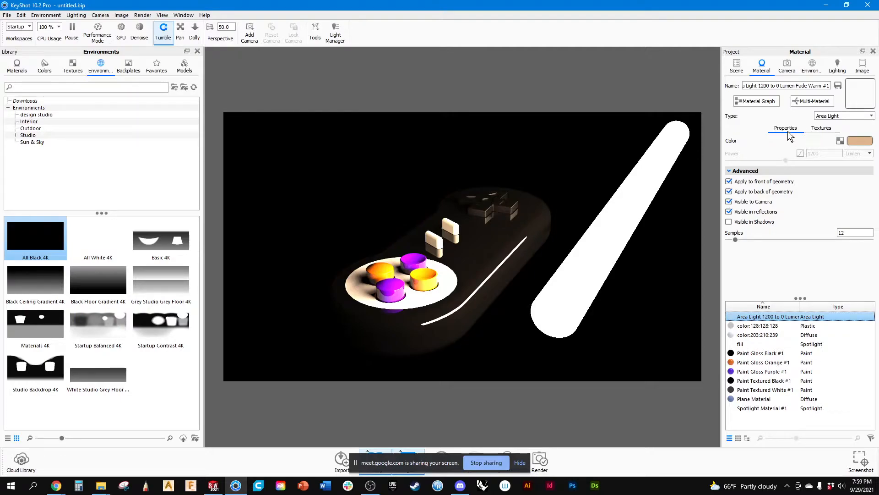
left_click(857, 143)
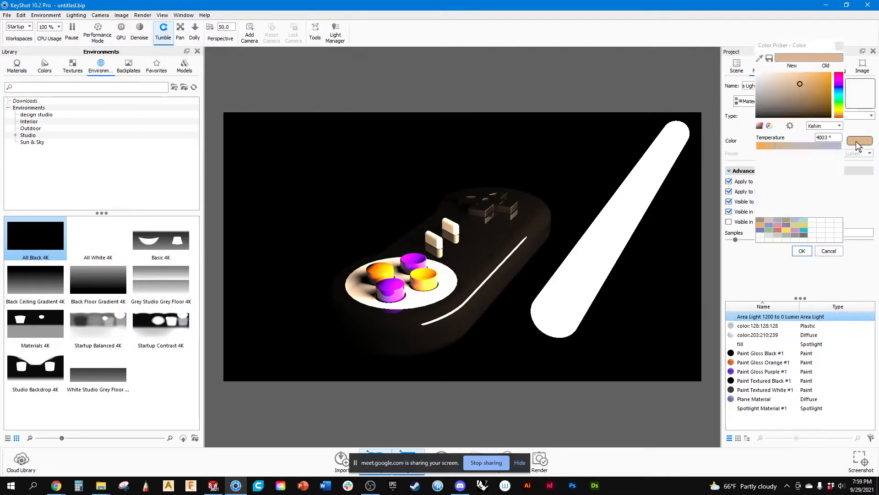
mouse_move(799, 104)
left_mouse_down()
mouse_move(763, 74)
mouse_move(748, 125)
mouse_move(765, 111)
mouse_move(841, 95)
left_mouse_up()
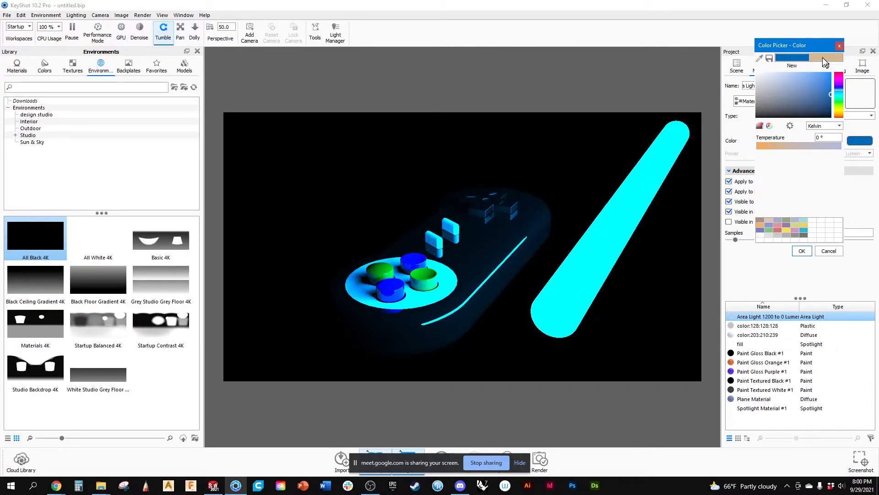
left_click(802, 252)
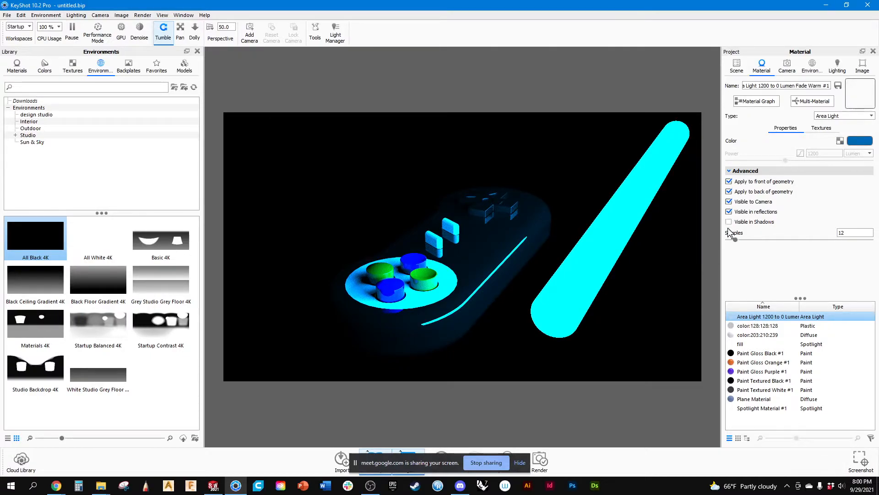
Try the IES Light and Spotlight types on the tube's light material.
left_click_drag(735, 240, 823, 240)
left_click(824, 117)
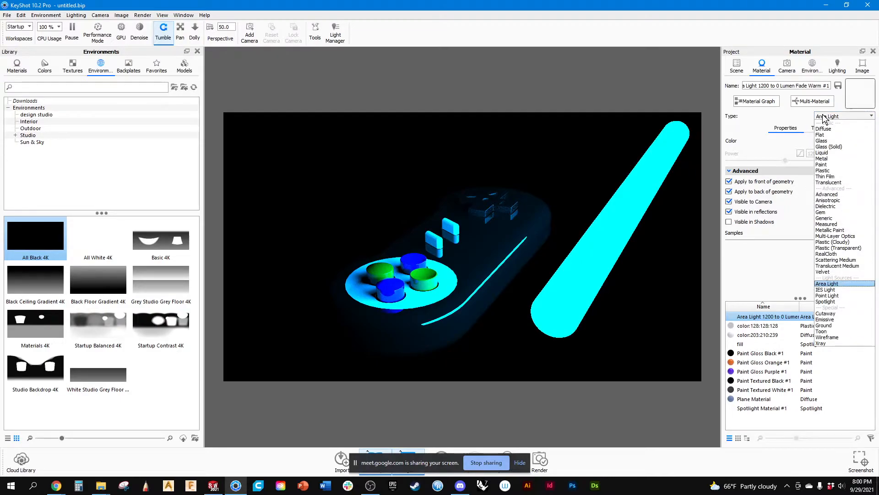
left_click(821, 290)
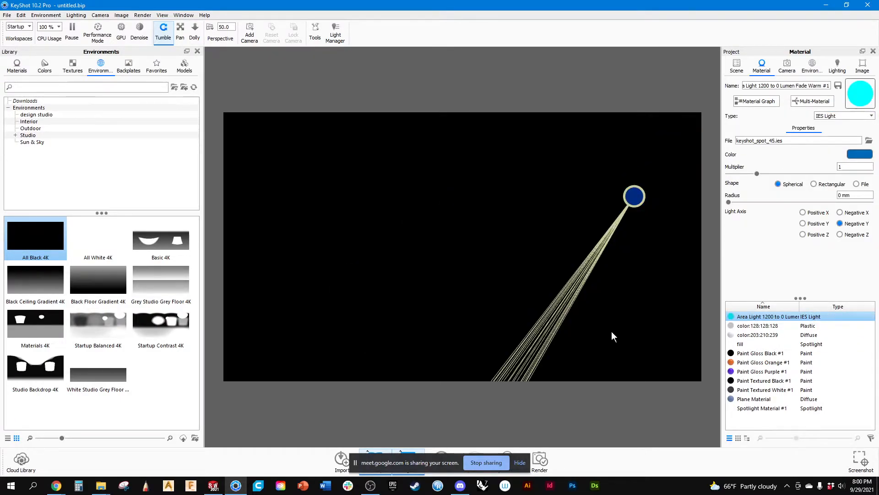
left_click(837, 117)
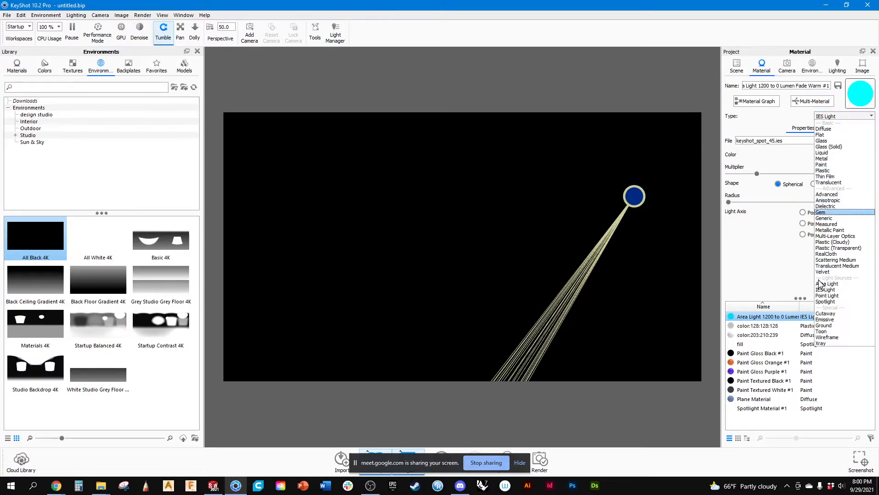
left_click(824, 302)
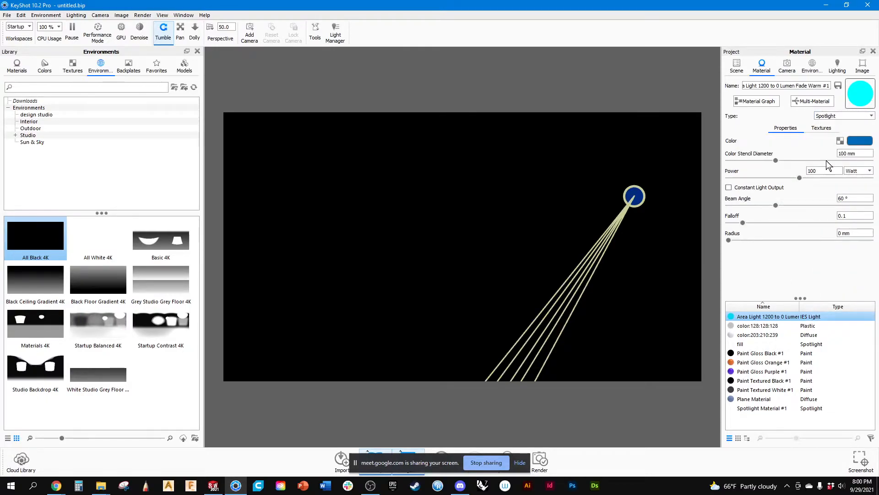
Return the tube's material type to Area Light and set its power to 10 Lumen.
left_click(832, 117)
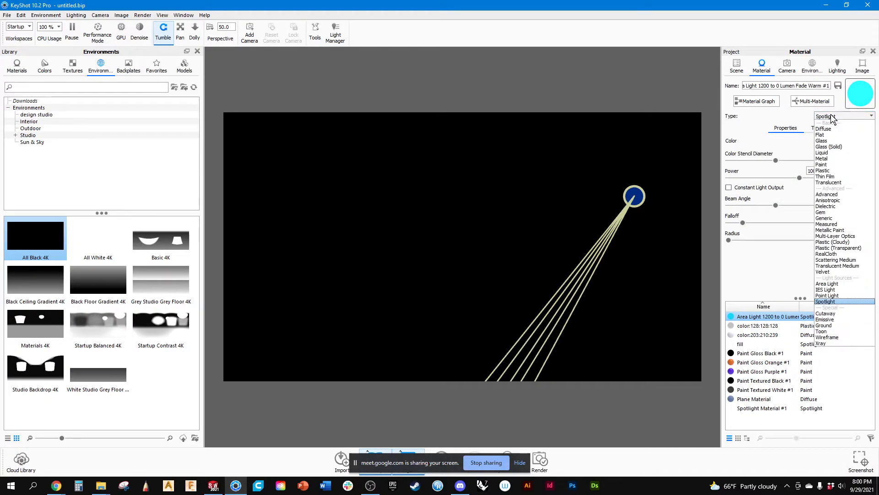
left_click(826, 283)
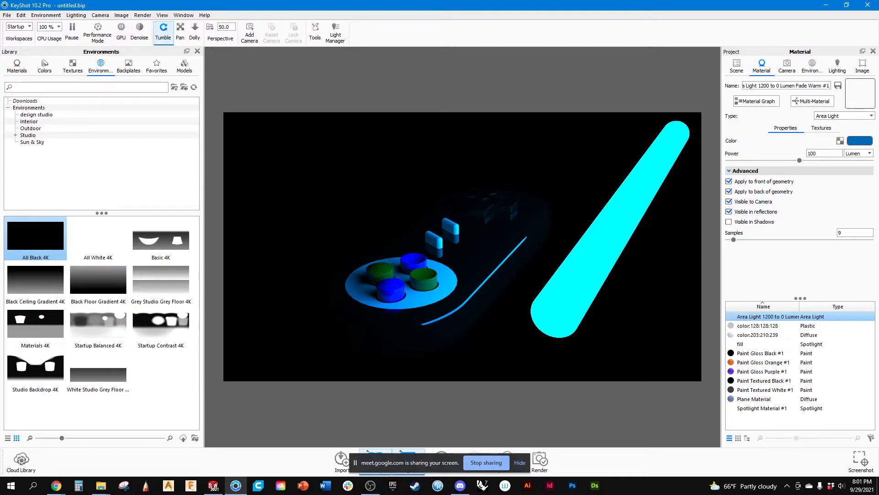
left_click_drag(819, 153, 807, 153)
key("Return")
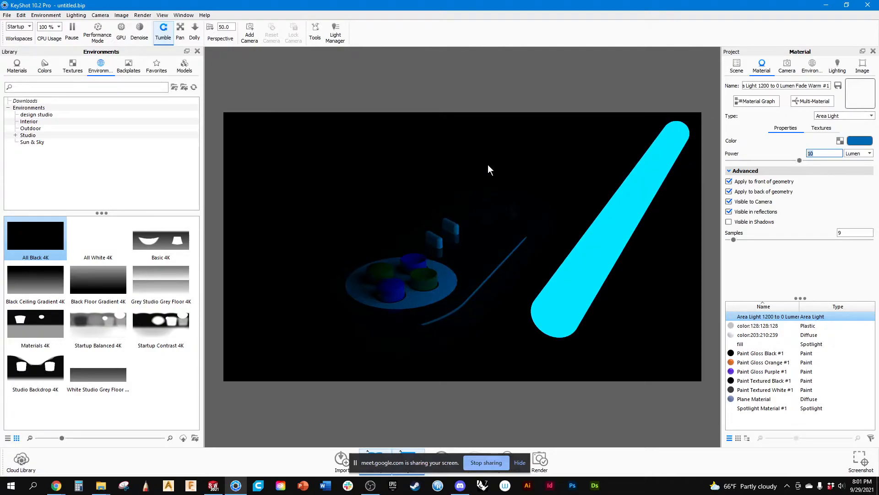
Move the cylinder light down to about Y 8.8 and along Z to about -85.2 with the Move Tool.
left_click_drag(479, 225, 489, 202)
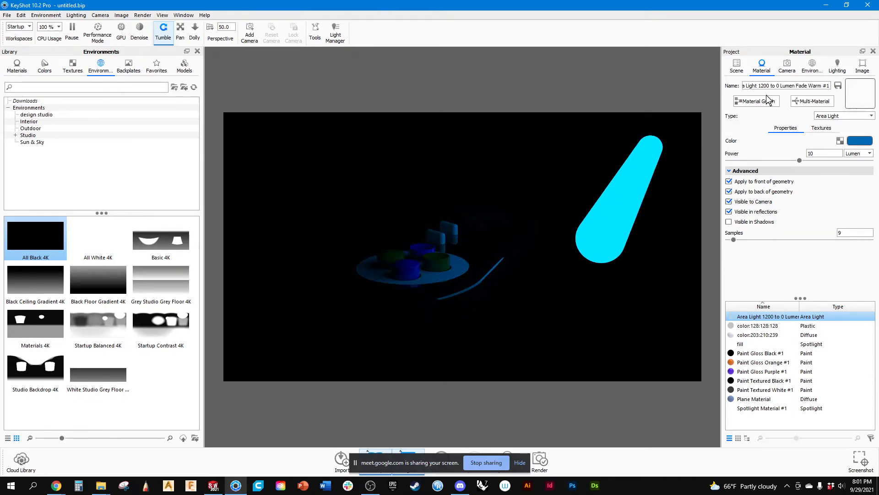
left_click(738, 67)
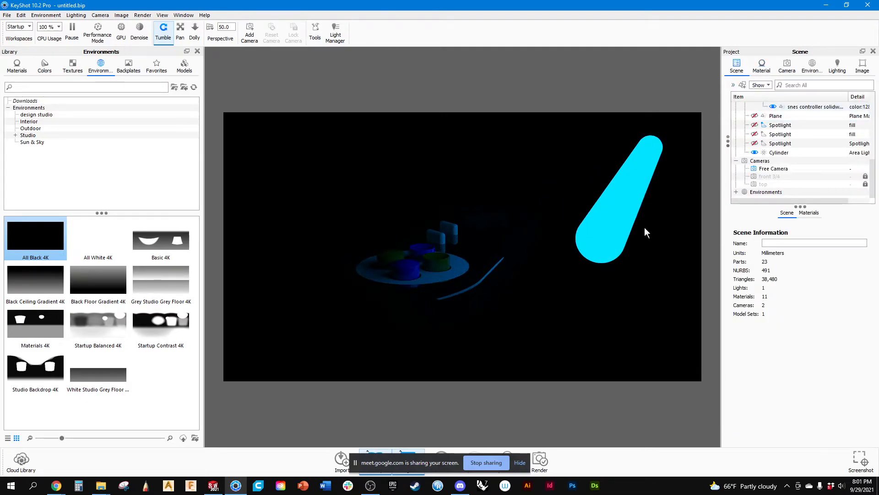
left_click(625, 205)
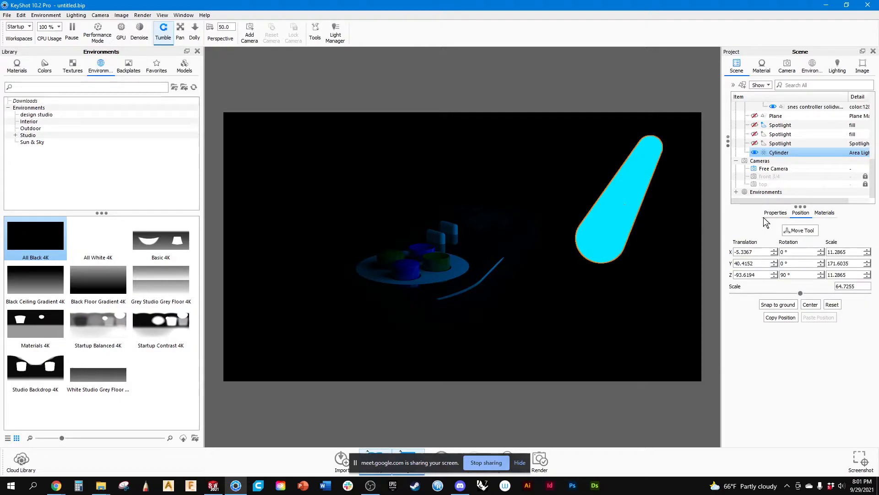
left_click(800, 230)
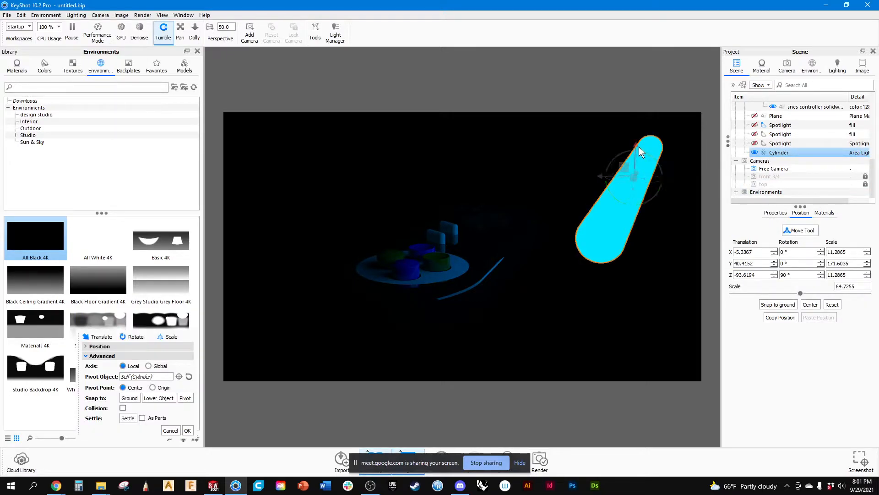
left_click_drag(638, 145, 636, 232)
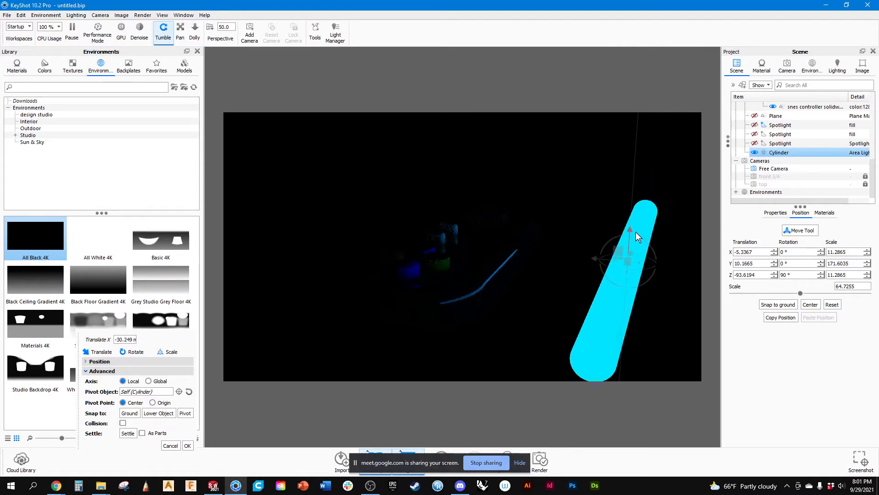
left_click_drag(595, 259, 572, 257)
left_click_drag(502, 280, 569, 253)
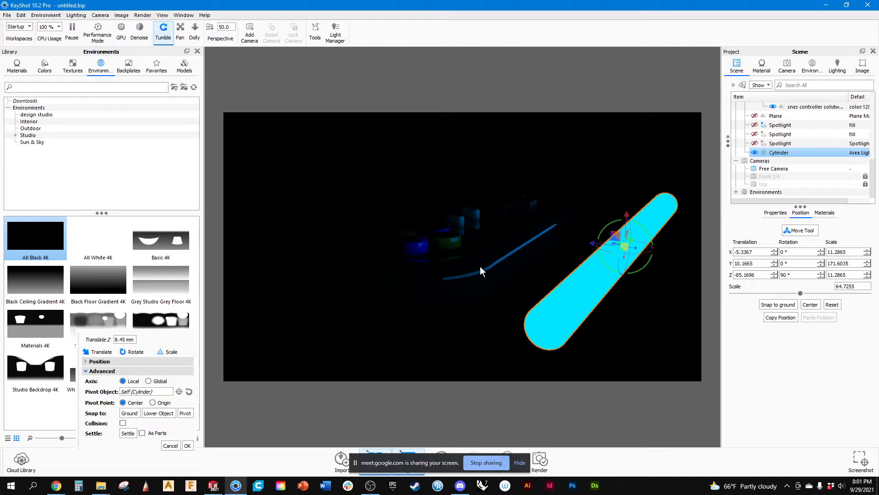
mouse_move(626, 214)
left_mouse_down()
mouse_move(617, 276)
mouse_move(614, 218)
left_mouse_up()
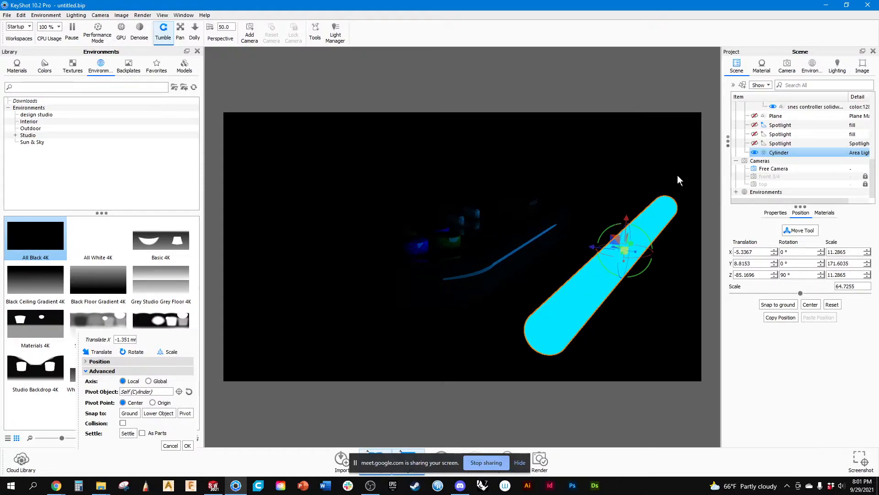
Set the Paint Gloss Black #1 material's refractive index to about 1.142 and its roughness to about 0.085.
left_click(763, 67)
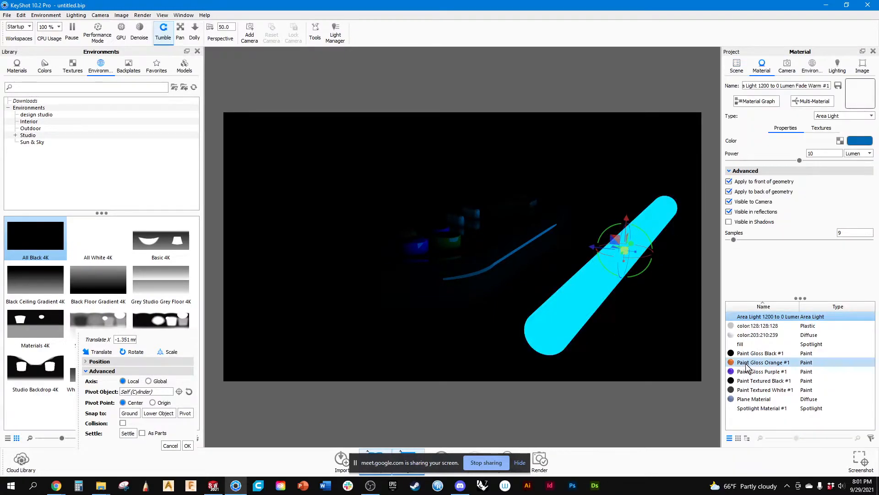
left_click(755, 354)
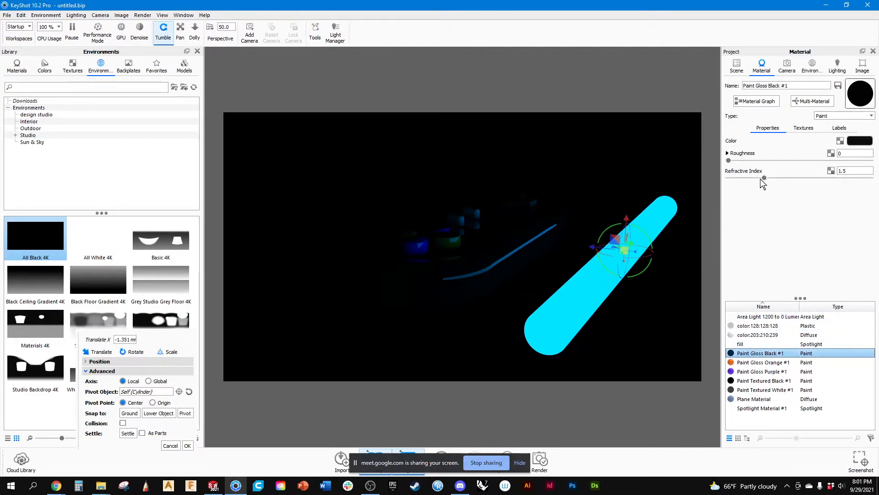
mouse_move(765, 179)
left_mouse_down()
mouse_move(730, 178)
mouse_move(750, 160)
mouse_move(771, 165)
left_mouse_up()
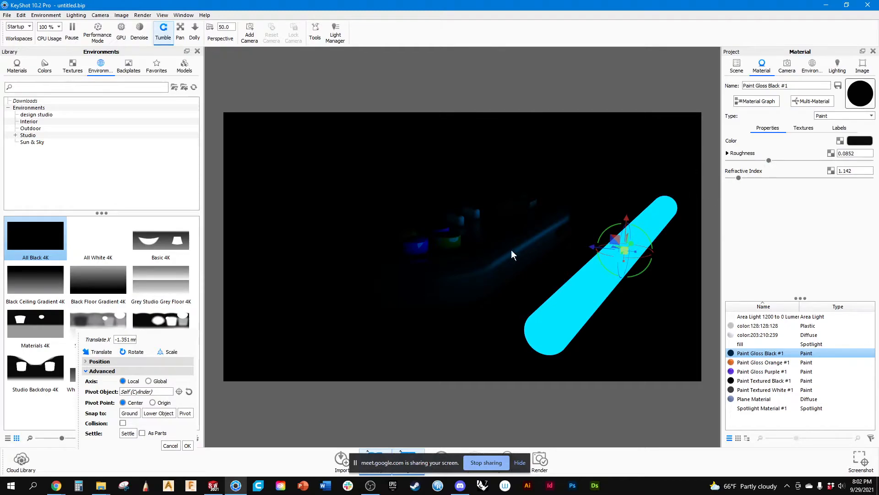
Lower the cylinder light about 35 mm, then raise it about 44.7 mm, checking its reflection on the controller from different angles.
left_click_drag(626, 218, 629, 313)
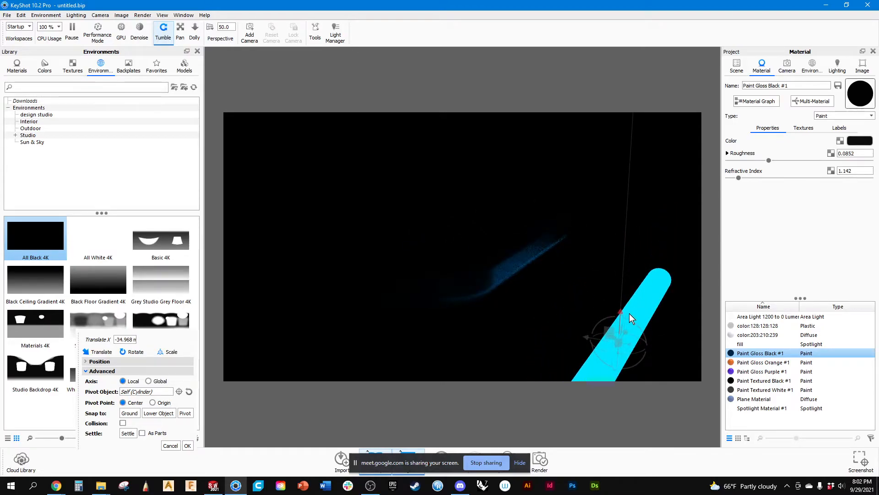
left_click_drag(593, 278, 563, 292)
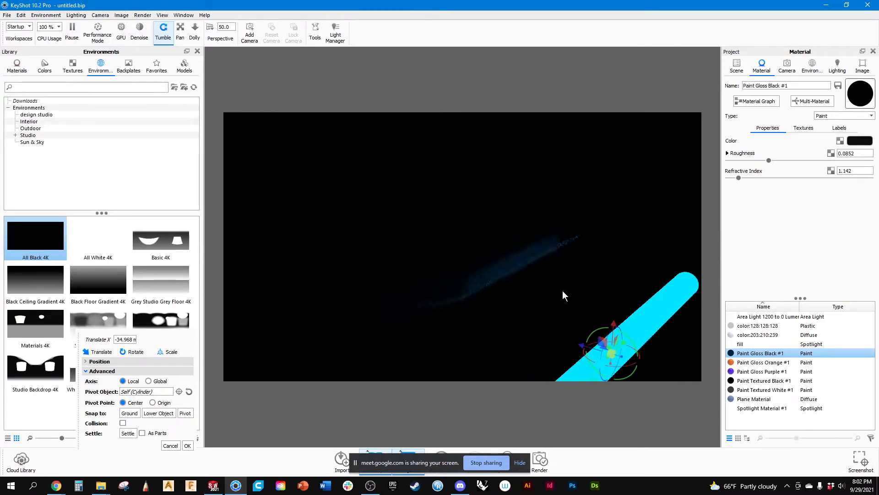
left_click_drag(617, 319, 631, 194)
left_click_drag(406, 330, 503, 338)
mouse_move(590, 311)
left_mouse_down()
mouse_move(601, 307)
mouse_move(597, 315)
left_mouse_up()
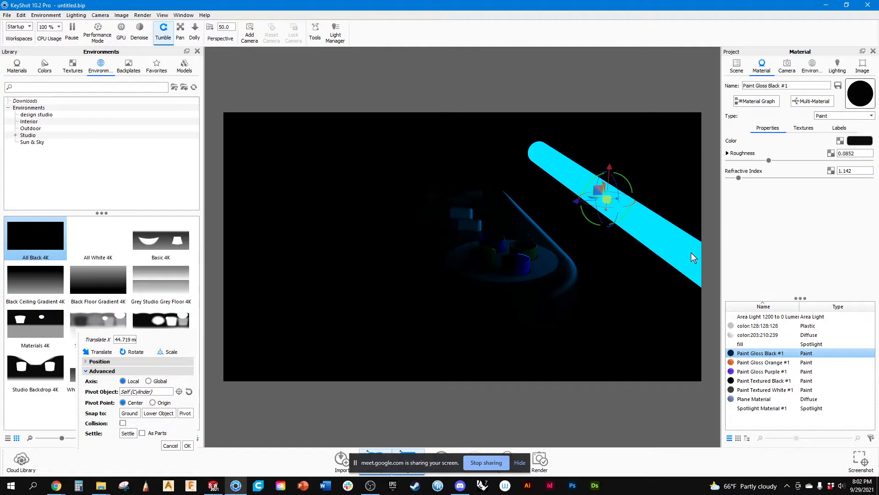
left_click(806, 128)
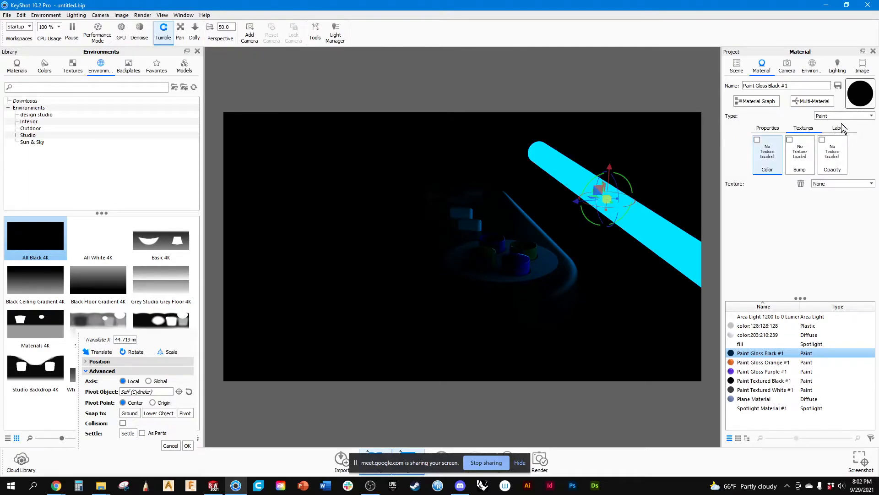
left_click(773, 128)
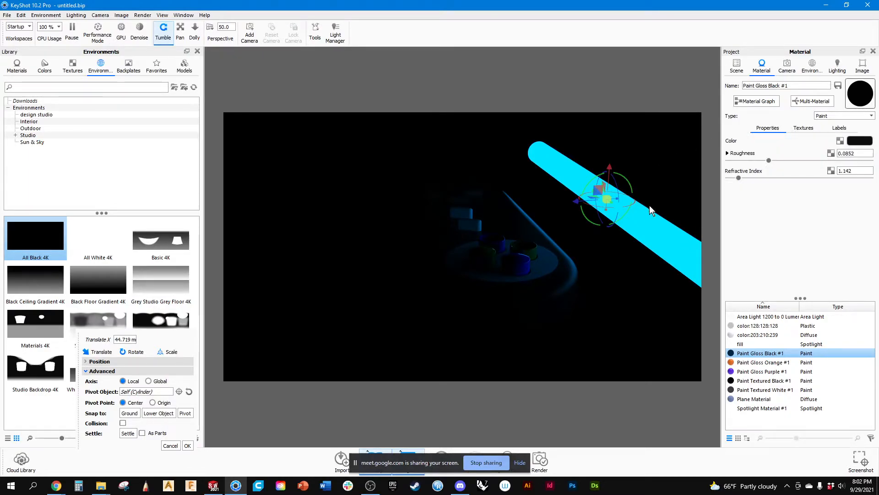
left_click(736, 66)
left_click(760, 67)
left_click(744, 409)
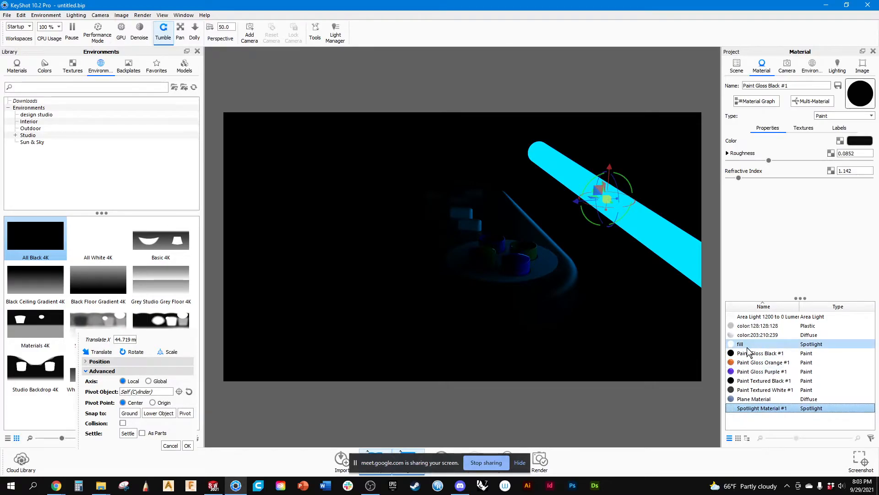
Turn the tube light's visibility in reflections off and back on to compare the highlights on the controller.
left_click(751, 321)
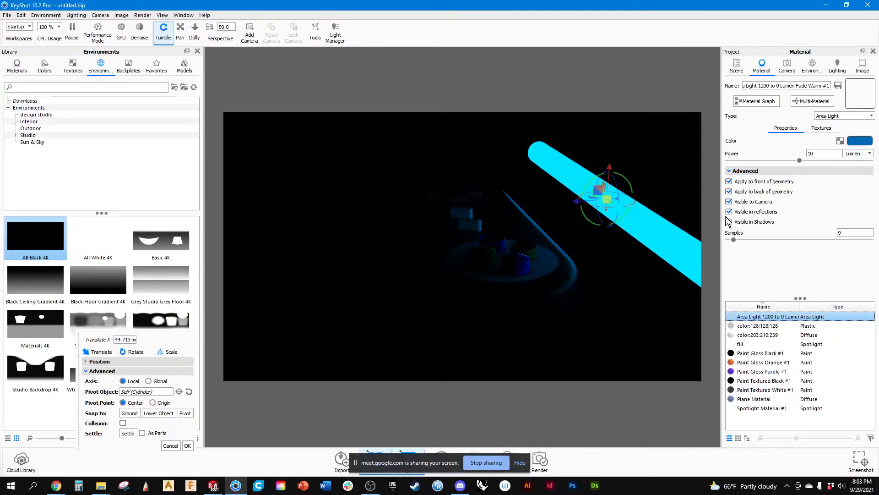
left_click_drag(588, 277, 538, 272)
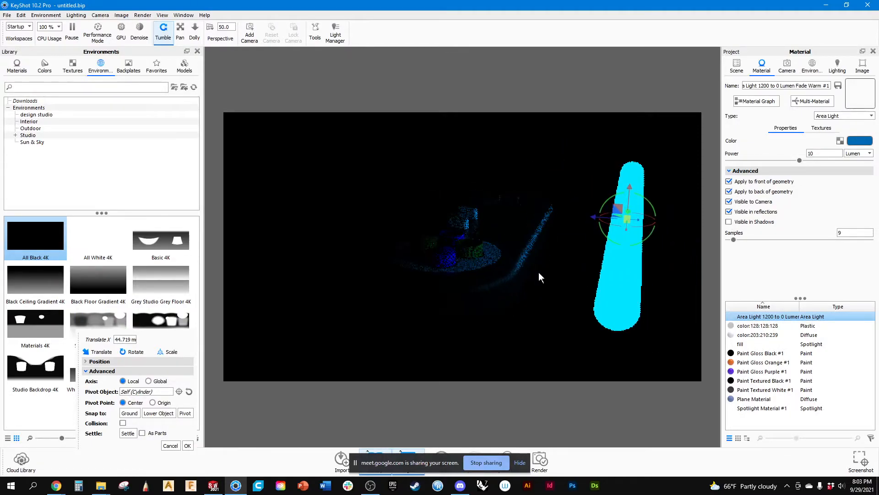
left_click(729, 212)
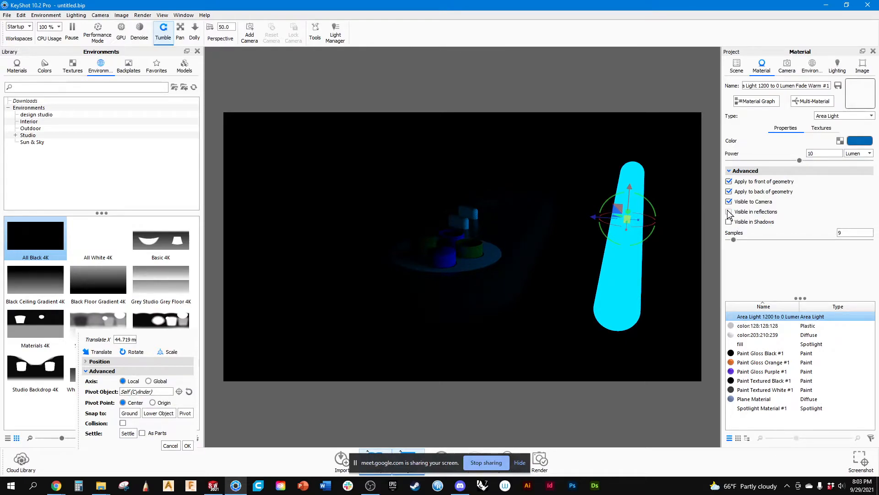
left_click(729, 212)
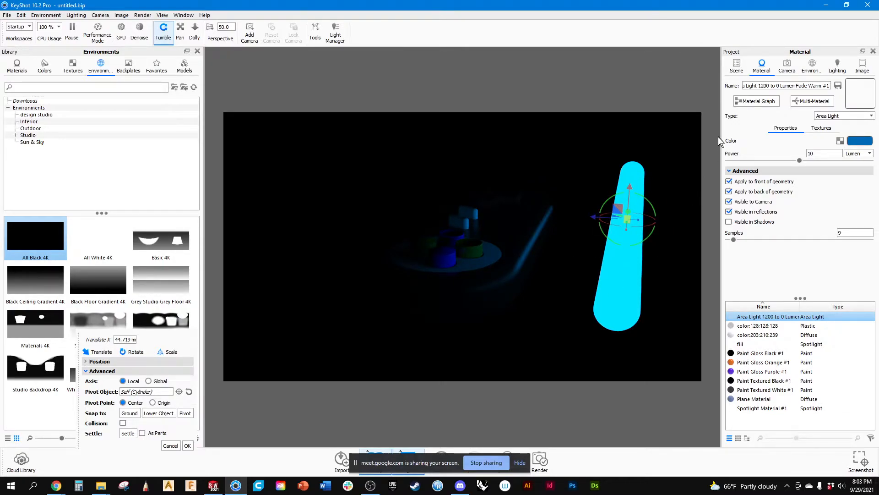
Unhide the plane beneath the controller in the scene tree and reopen the tube light's material properties.
left_click(736, 66)
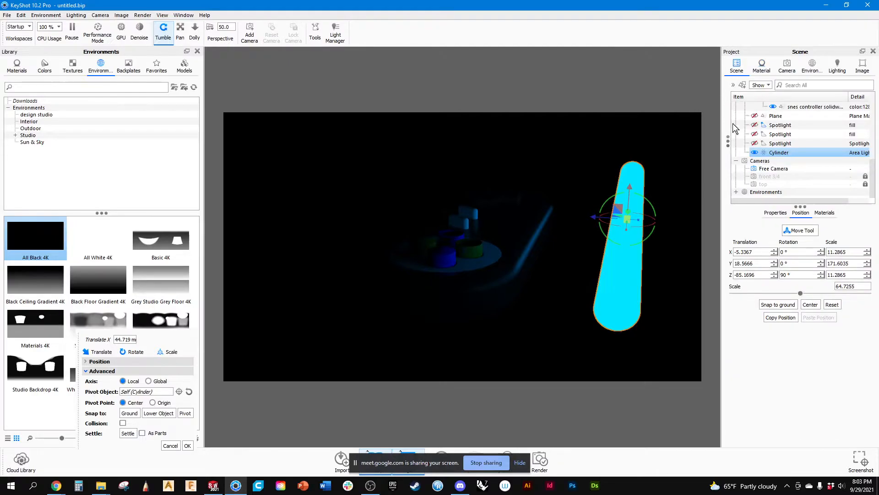
left_click(755, 116)
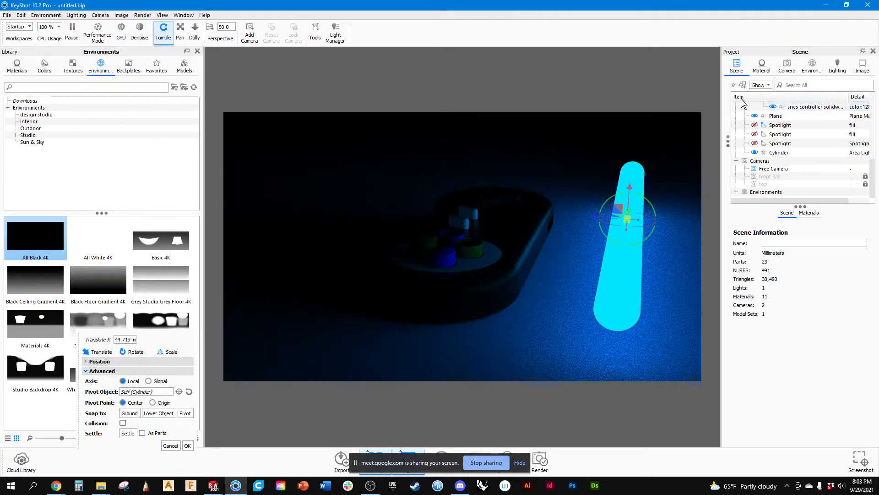
left_click(762, 67)
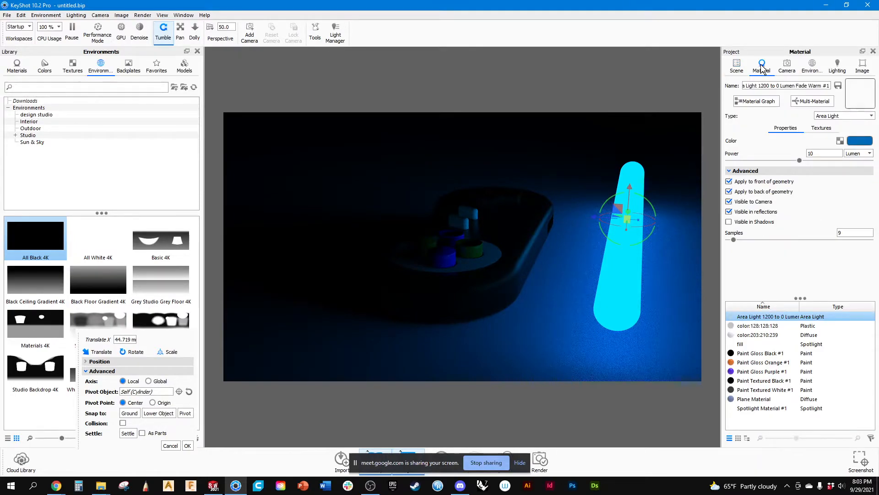
Toggle the tube light's visibility in reflections off and on to compare its effect with the ground plane shown.
left_click(728, 212)
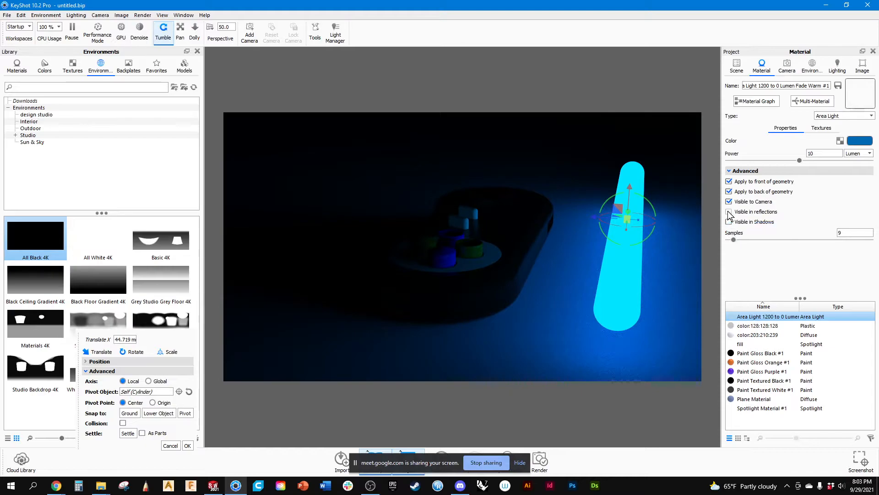
left_click(729, 212)
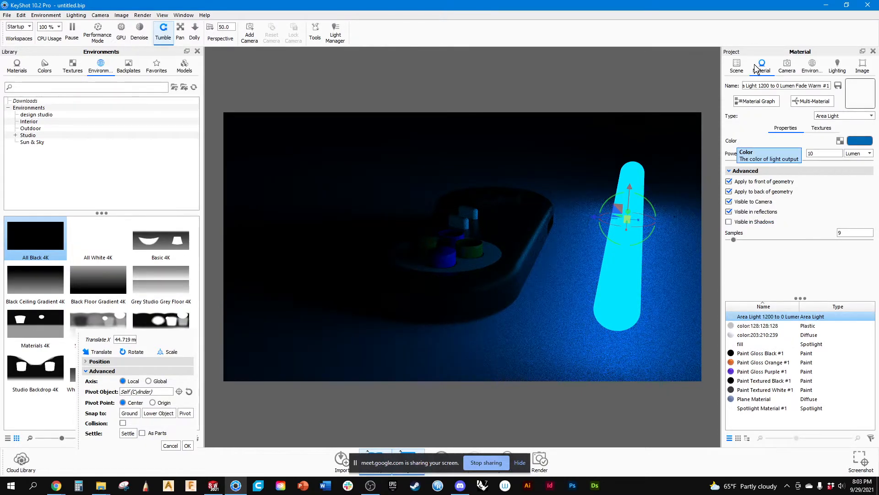
Hide the plane beneath the controller and make the tube light invisible to the camera.
left_click(736, 68)
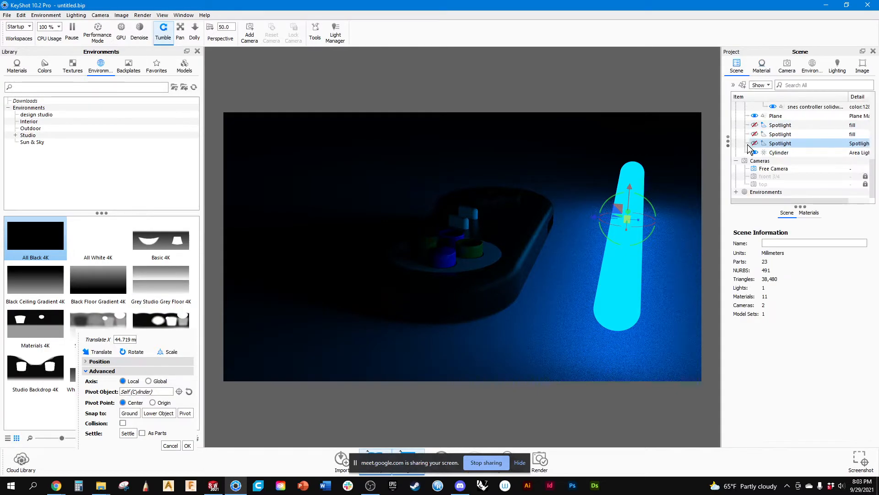
left_click(762, 69)
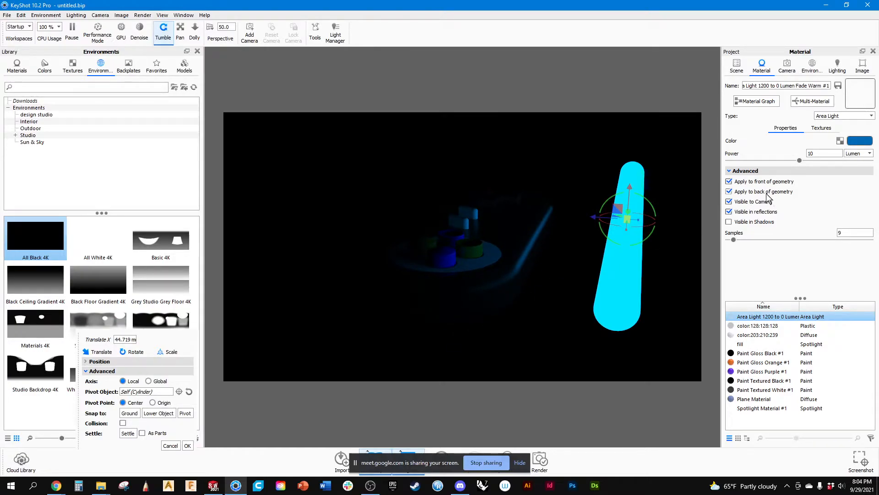
left_click(729, 201)
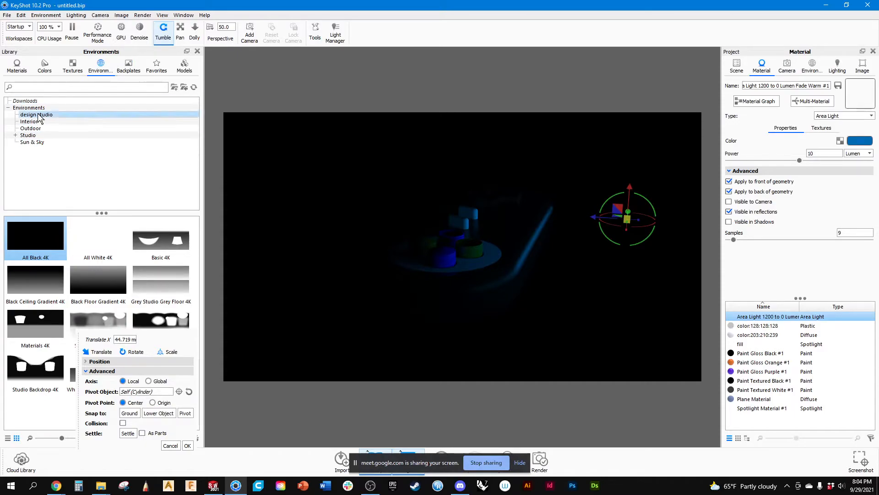
Compare the All White 4K and All Black 4K environments on the scene, ending with All White 4K.
left_click(809, 66)
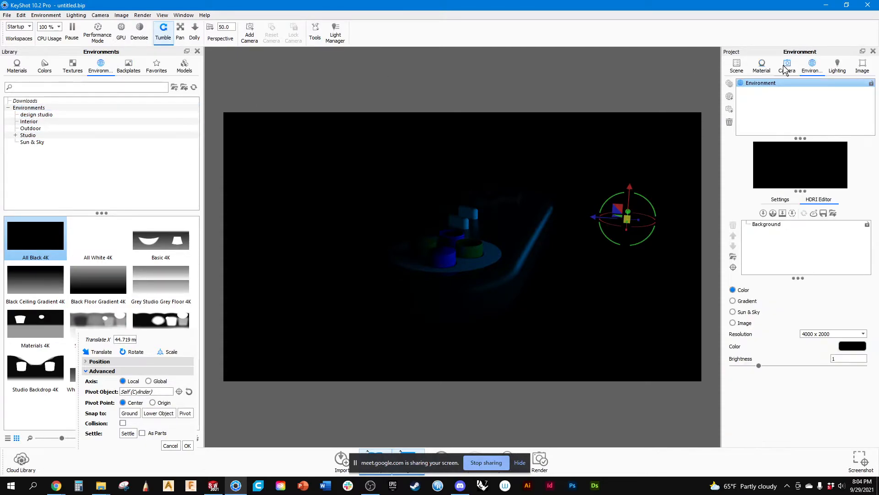
double_click(95, 236)
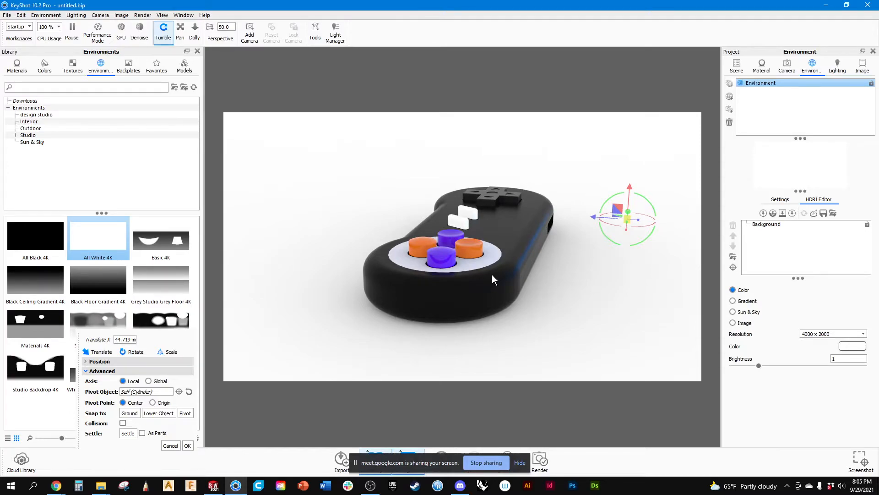
double_click(53, 235)
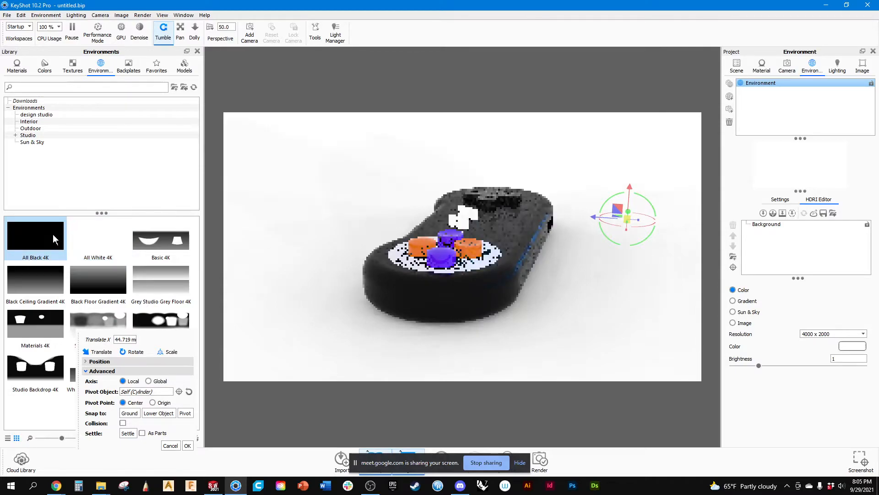
double_click(90, 236)
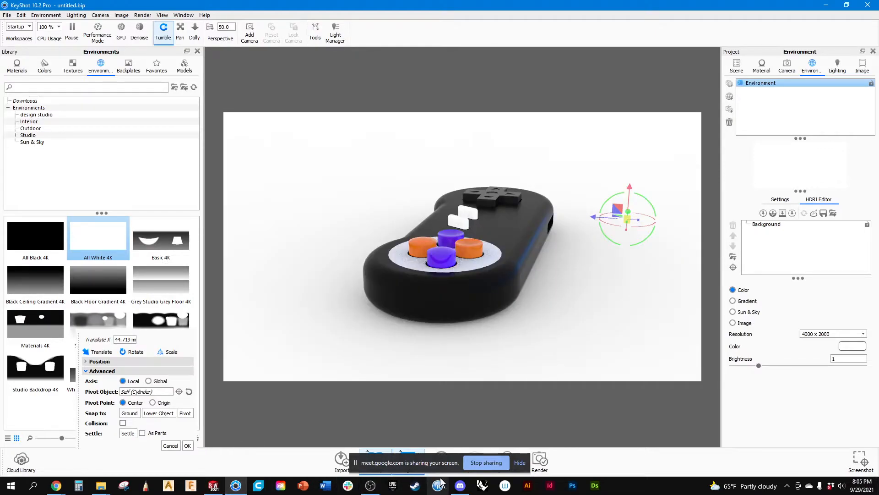
Switch to Discord, look through the reference renders in the rendering-insperation-keyshot channel, and return to KeyShot.
left_click(465, 489)
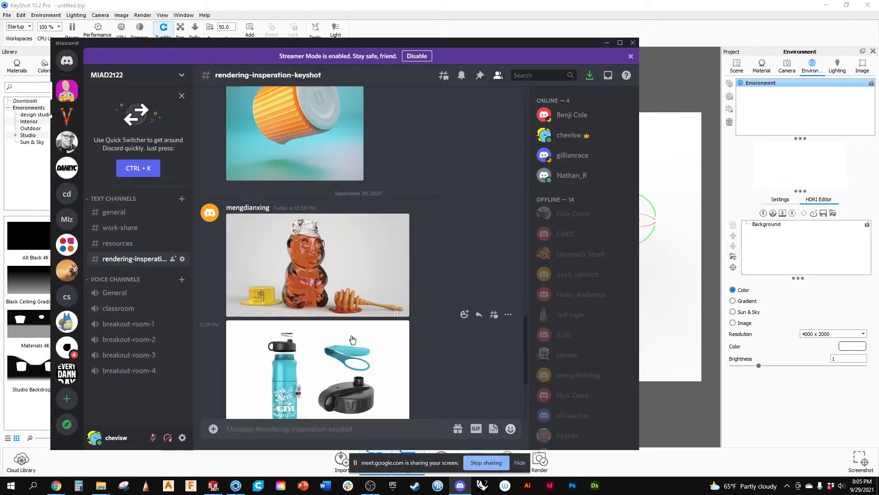
scroll(351, 339, "down", 3)
scroll(351, 339, "up", 5)
scroll(351, 339, "up", 10)
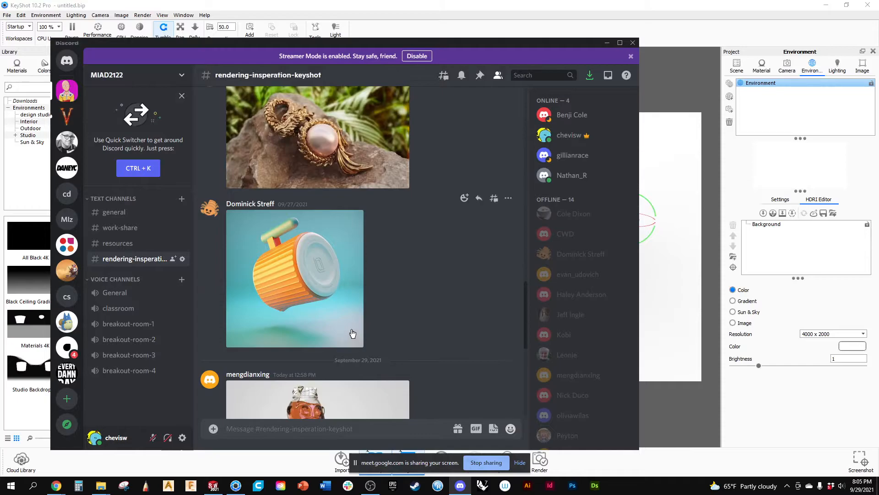
scroll(352, 329, "up", 8)
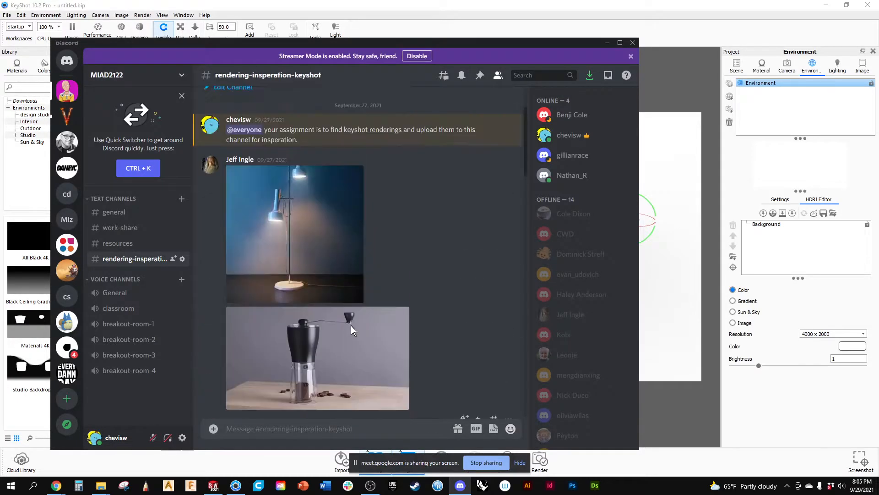
scroll(351, 329, "down", 5)
scroll(351, 329, "down", 10)
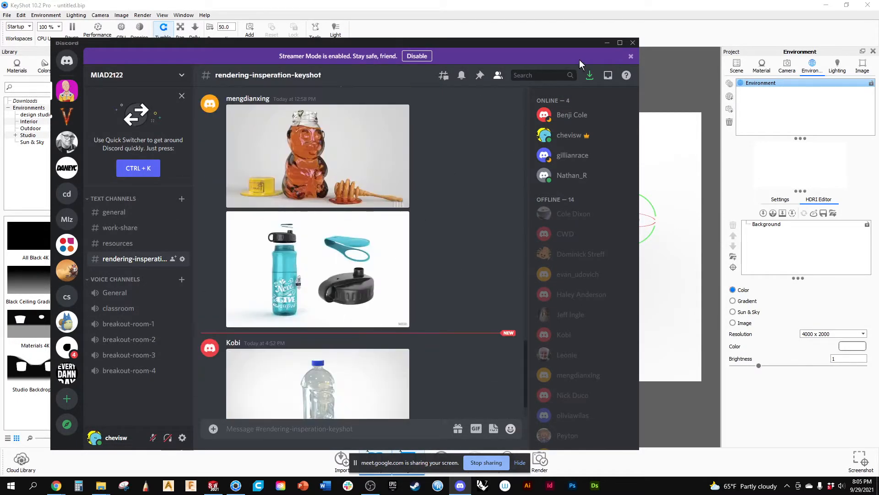
left_click(607, 42)
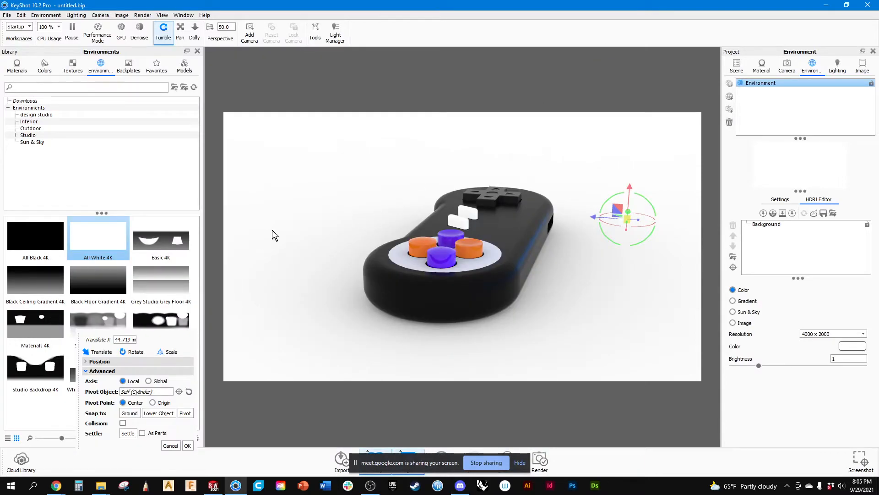
Make the tube light visible to the camera again and accept its move.
scroll(273, 238, "down", 3)
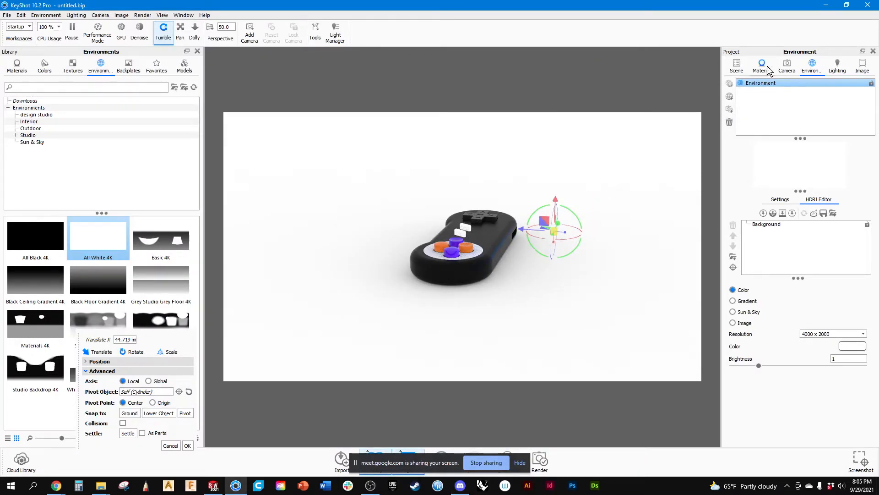
left_click(737, 66)
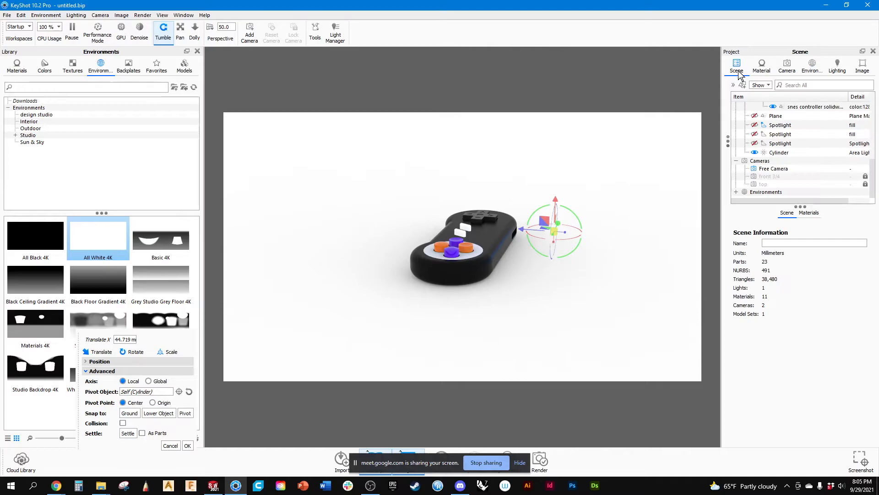
left_click(761, 67)
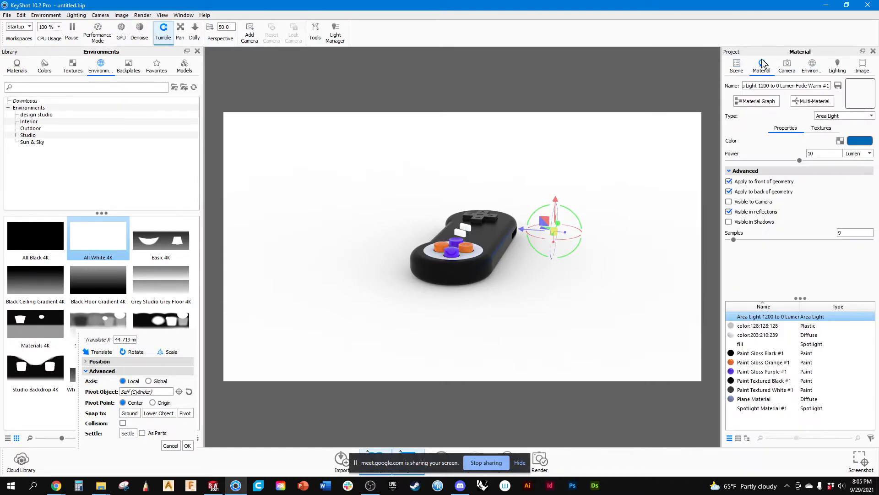
left_click(728, 201)
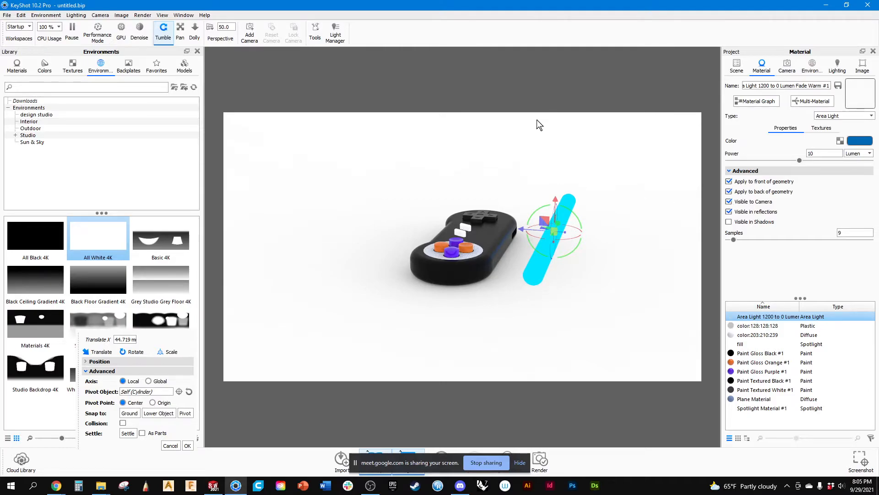
key("Return")
Add a Plane model from the library to the scene beside the controller.
left_click_drag(537, 120, 508, 280)
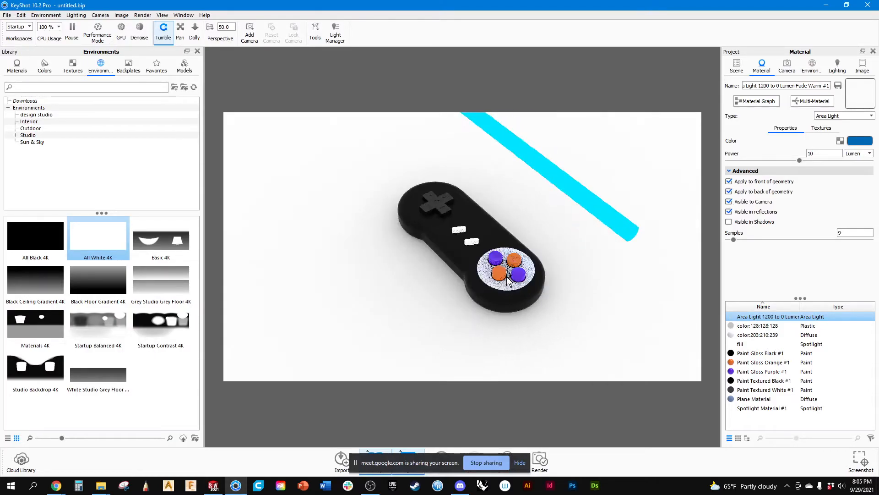
scroll(507, 279, "down", 5)
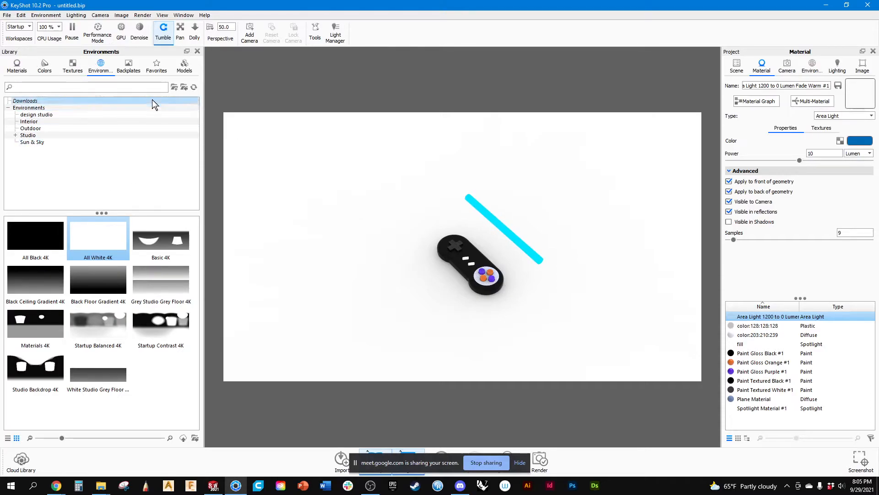
left_click(185, 67)
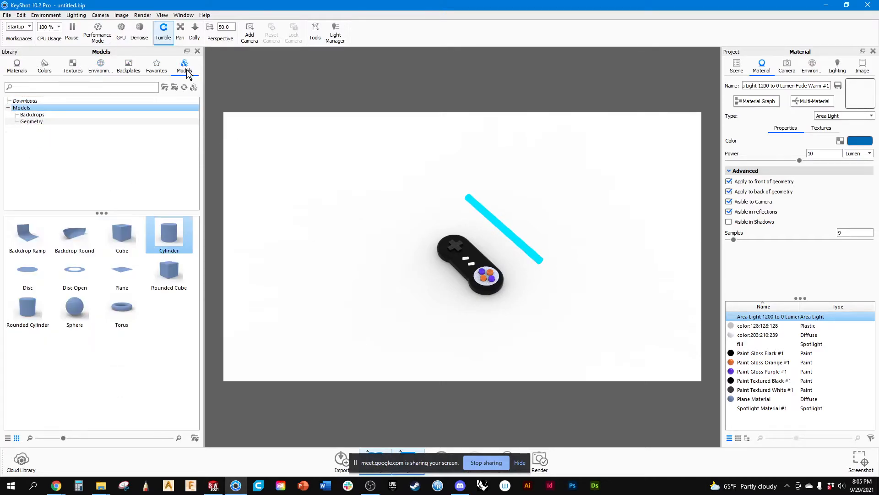
left_click_drag(122, 273, 370, 212)
left_click_drag(370, 211, 402, 229)
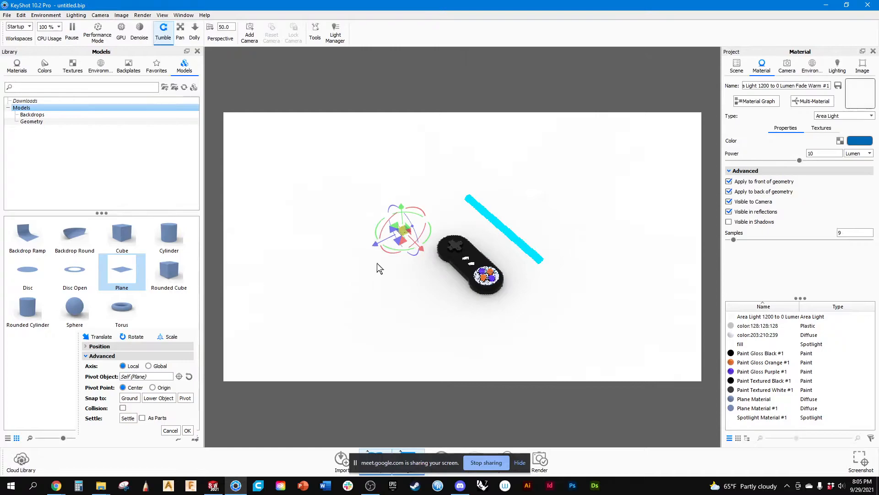
Raise the new plane above the far end of the controller and tilt it about its X axis.
left_click_drag(402, 232, 407, 182)
left_click_drag(416, 247, 330, 263)
left_click_drag(470, 167, 453, 200)
left_click_drag(462, 168, 451, 180)
scroll(481, 186, "up", 5)
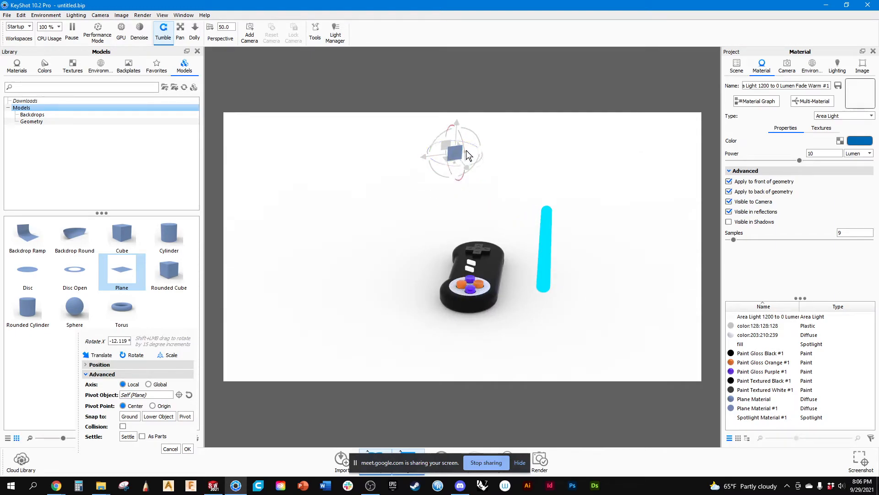
left_click_drag(464, 152, 465, 152)
left_click_drag(413, 185, 409, 181)
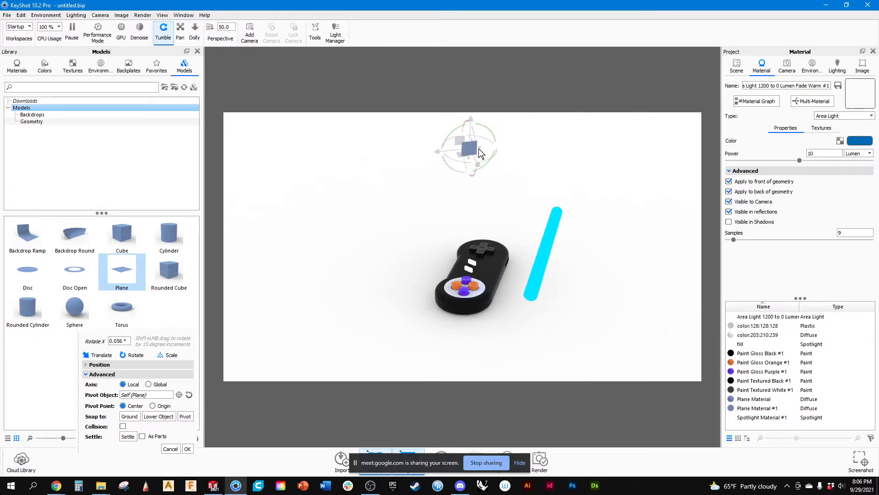
Scale the plane by about 6.03 in X and about 4.37 in Z to form a large light panel.
left_click_drag(481, 152, 713, 111)
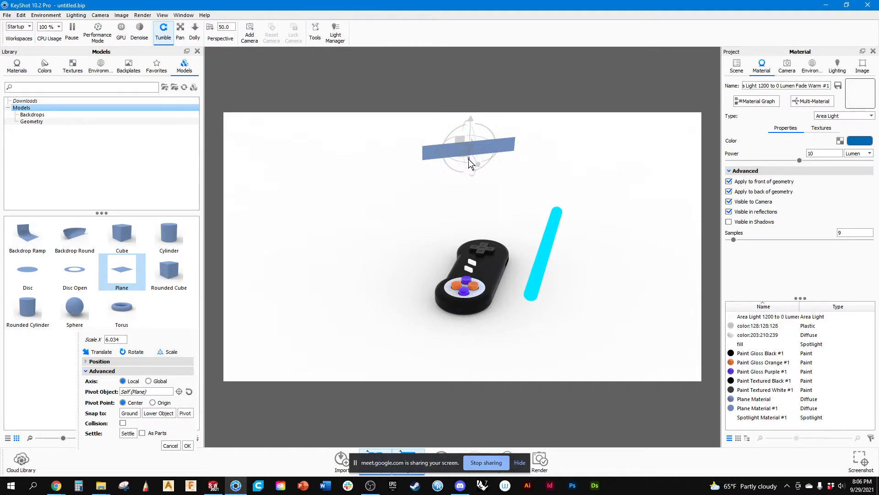
left_click_drag(469, 161, 474, 314)
left_click_drag(381, 271, 400, 299)
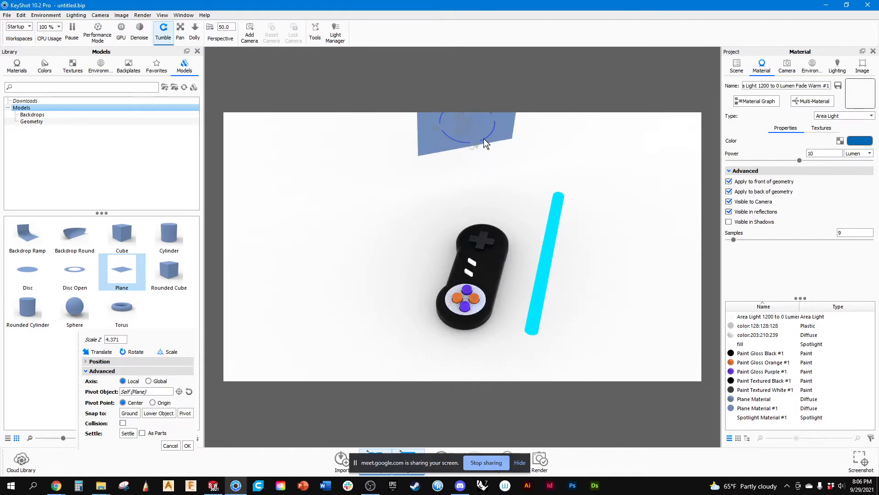
Rotate the plane about -4.5° around Z, shift it about 24.8 mm along X, and accept the transform.
left_click_drag(488, 134, 487, 136)
left_click_drag(388, 292, 400, 246)
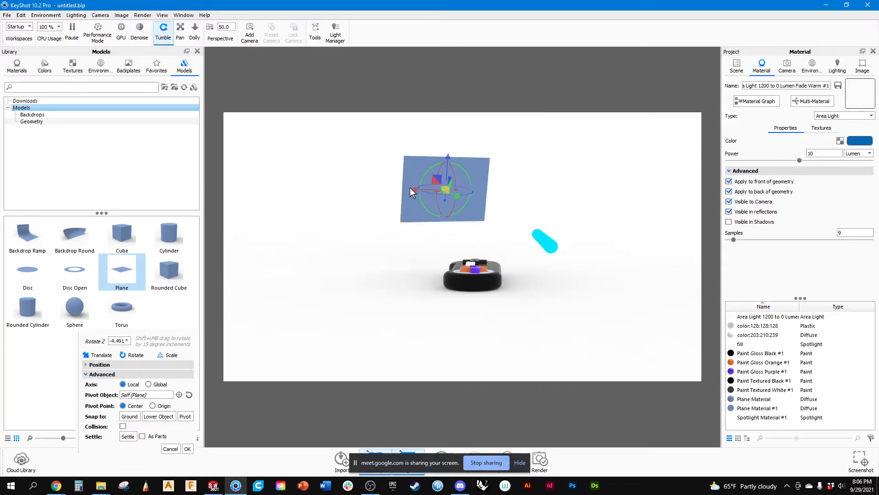
left_click_drag(414, 189, 427, 279)
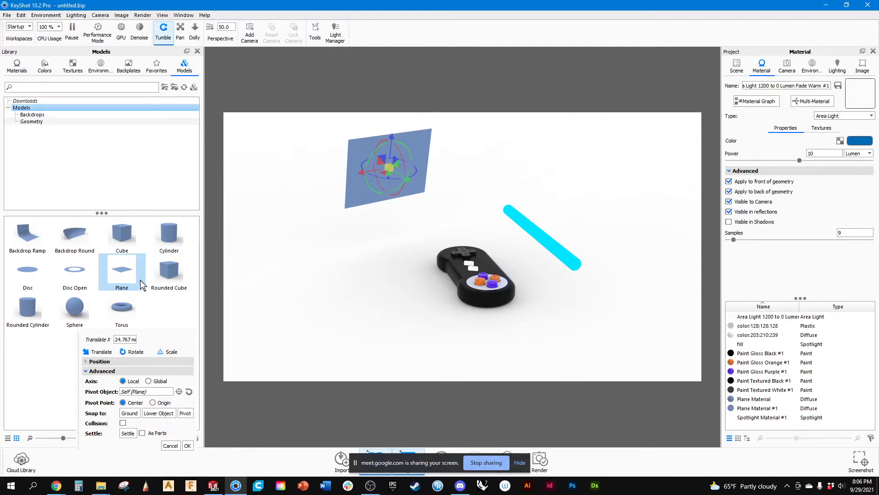
left_click(17, 68)
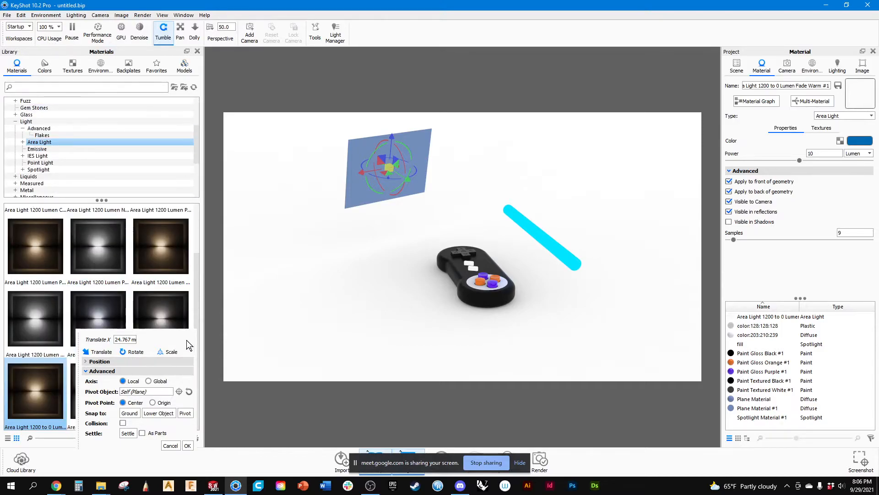
left_click(187, 445)
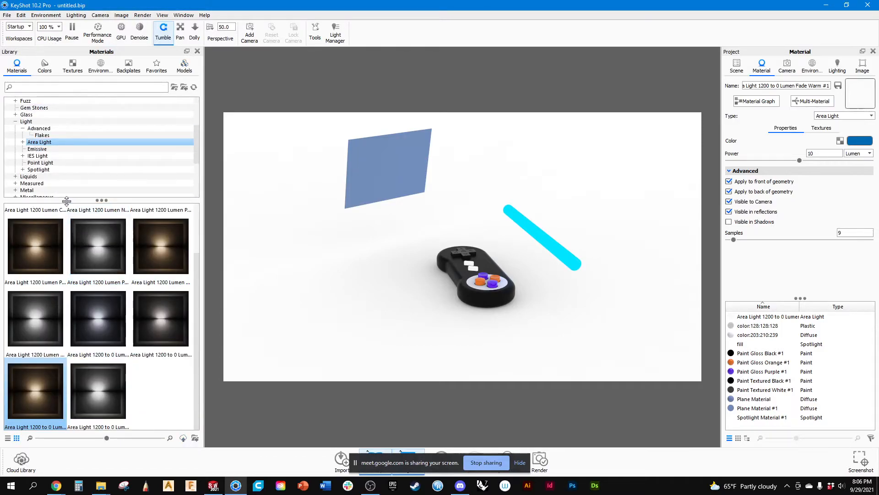
Apply the Area Light 1200 Lumen Cool material from the Area Light library to the raised plane.
left_click(22, 142)
left_click(45, 149)
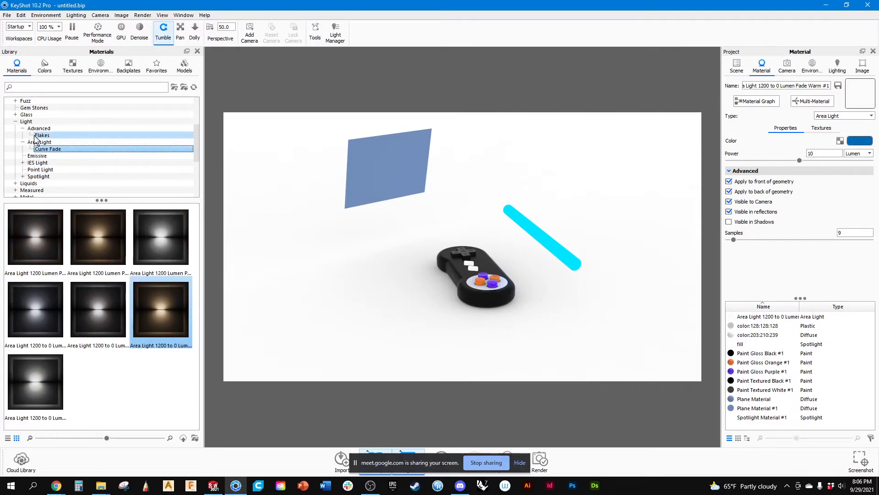
left_click(39, 142)
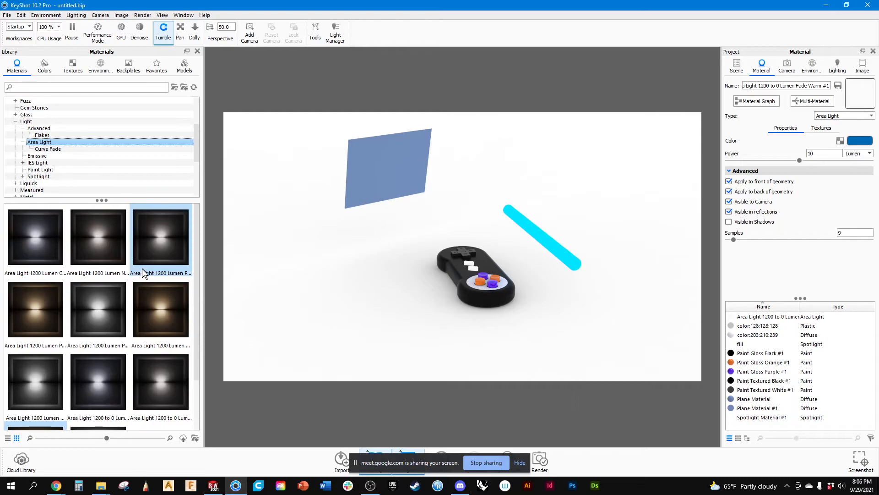
left_click_drag(40, 231, 371, 195)
Inspect the panel's lighting on the controller up close and change the environment to All Black 4K.
left_click_drag(442, 260, 474, 264)
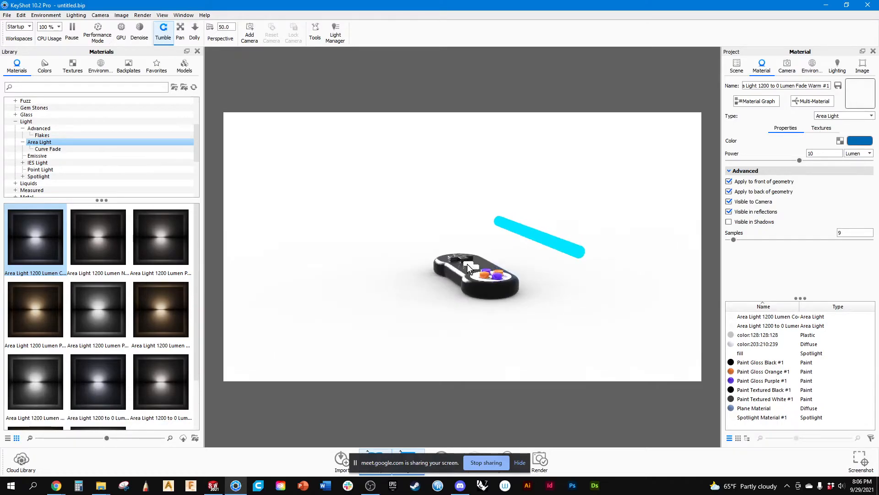
scroll(474, 264, "up", 5)
mouse_move(469, 309)
left_mouse_down()
mouse_move(408, 280)
mouse_move(379, 296)
mouse_move(473, 311)
left_mouse_up()
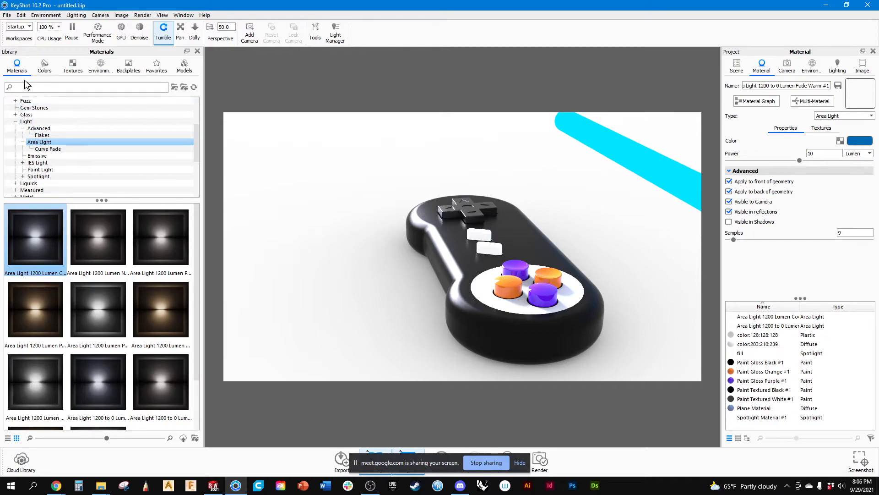
left_click(102, 66)
double_click(50, 238)
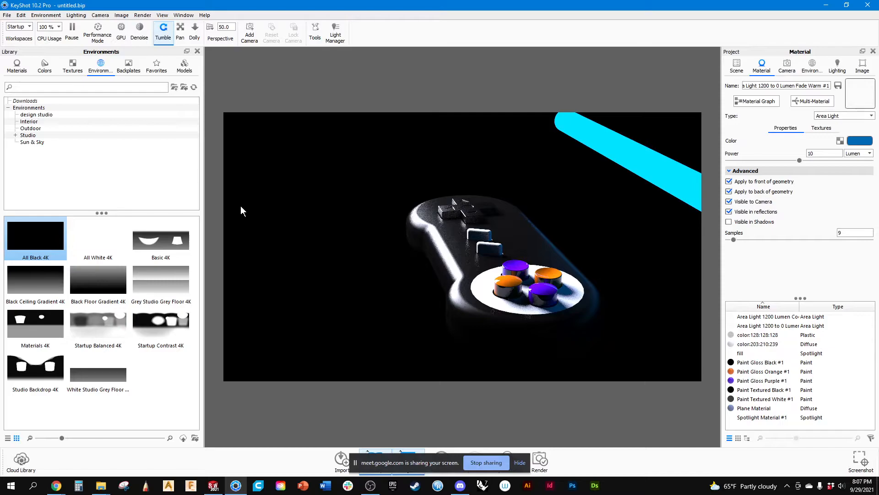
Lower the power of the white panel's Area Light 1200 Lumen Cool material to 69 lumens.
left_click_drag(318, 210, 345, 221)
scroll(437, 229, "up", 5)
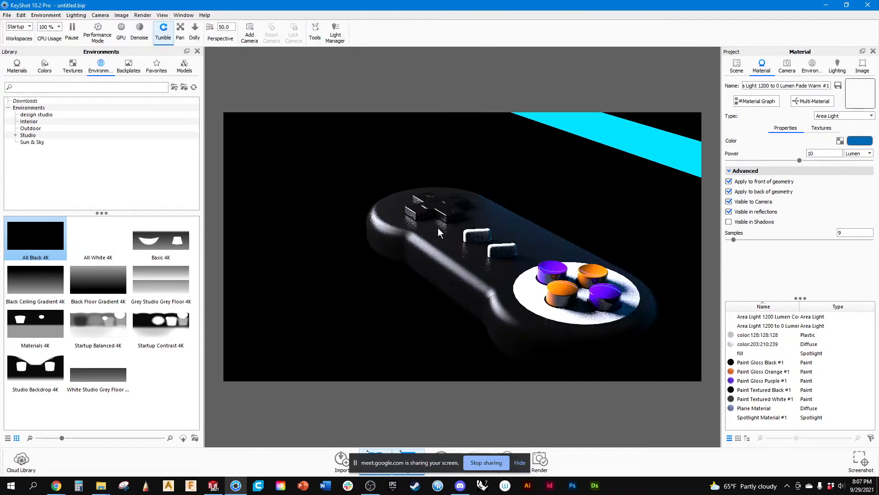
scroll(438, 229, "down", 10)
scroll(438, 214, "up", 3)
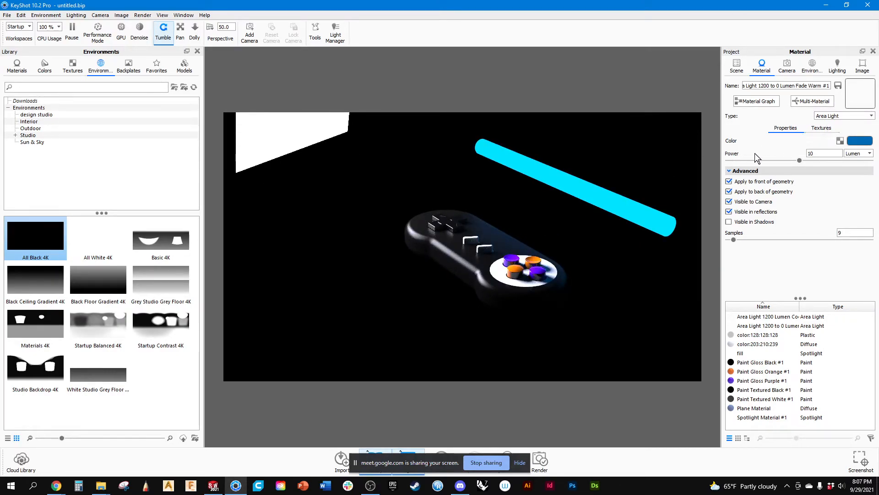
left_click(729, 212)
left_click(757, 317)
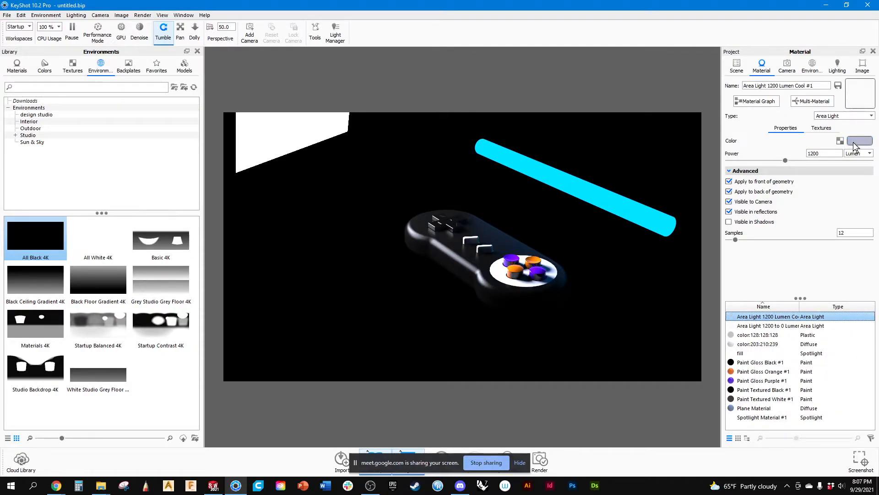
left_click_drag(786, 160, 736, 168)
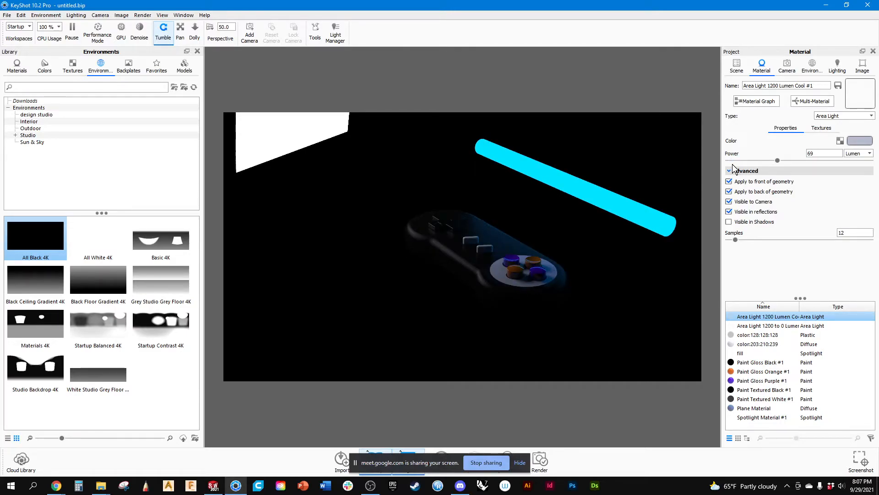
Change the white panel's light color to a neutral mid-grey of about 6502 K and accept it.
left_click(860, 141)
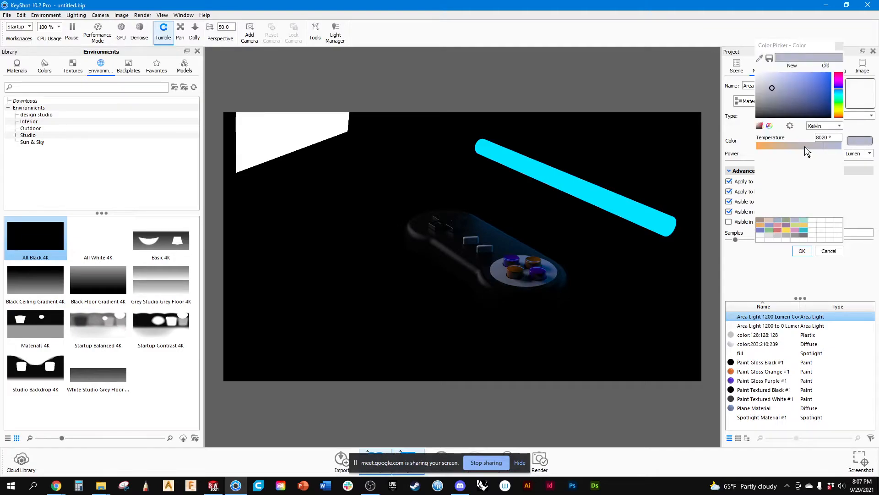
mouse_move(777, 95)
left_mouse_down()
mouse_move(717, 58)
mouse_move(837, 73)
mouse_move(850, 138)
mouse_move(828, 135)
mouse_move(804, 112)
mouse_move(769, 133)
mouse_move(735, 138)
left_mouse_up()
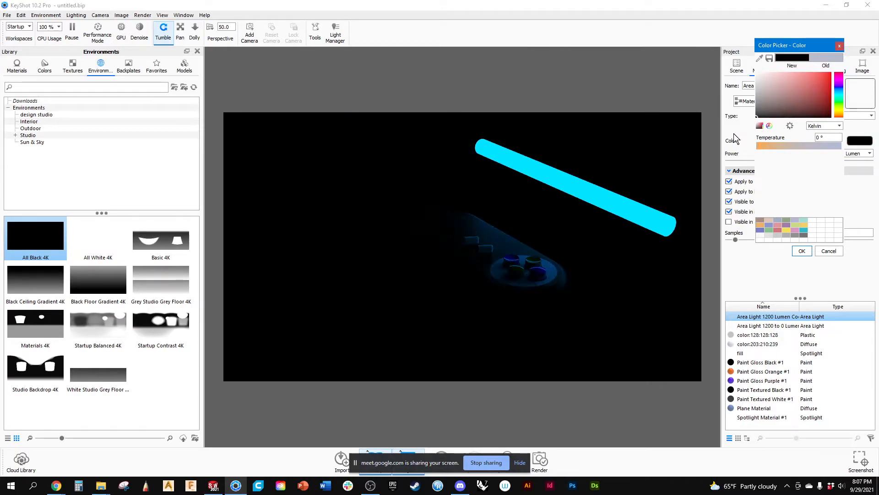
left_click(756, 113)
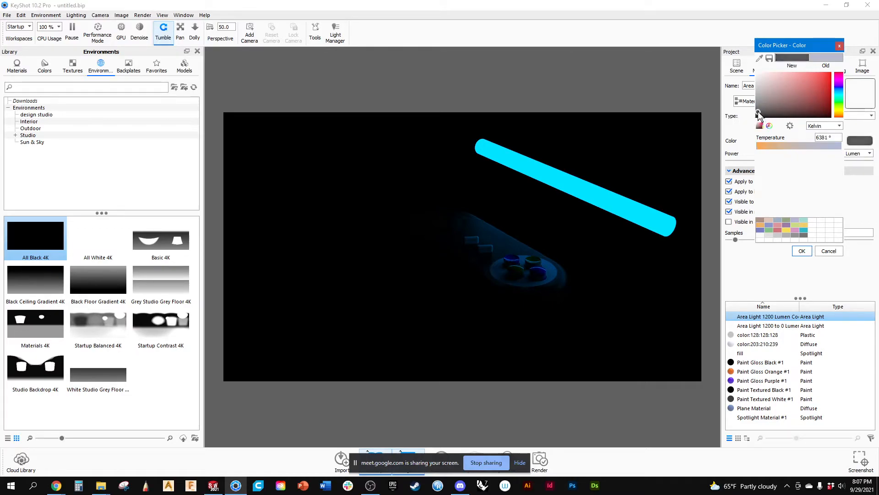
left_click_drag(754, 114, 752, 106)
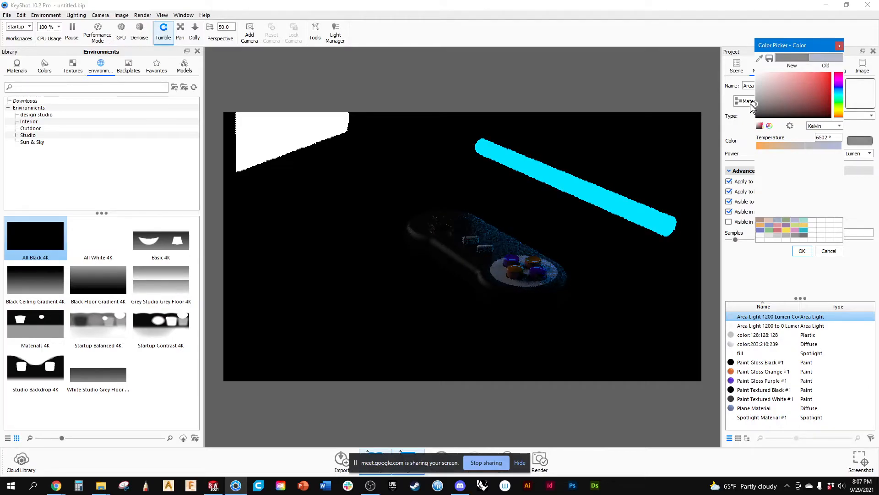
left_click_drag(685, 185, 573, 251)
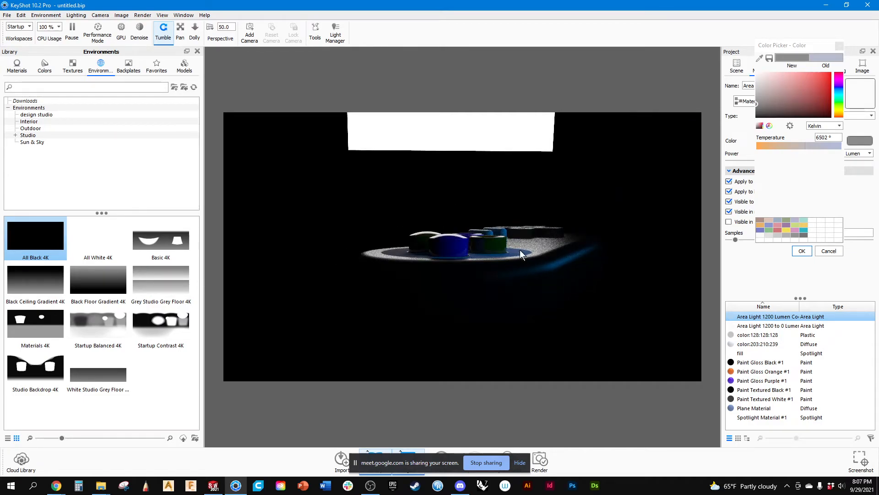
left_click_drag(514, 266, 539, 276)
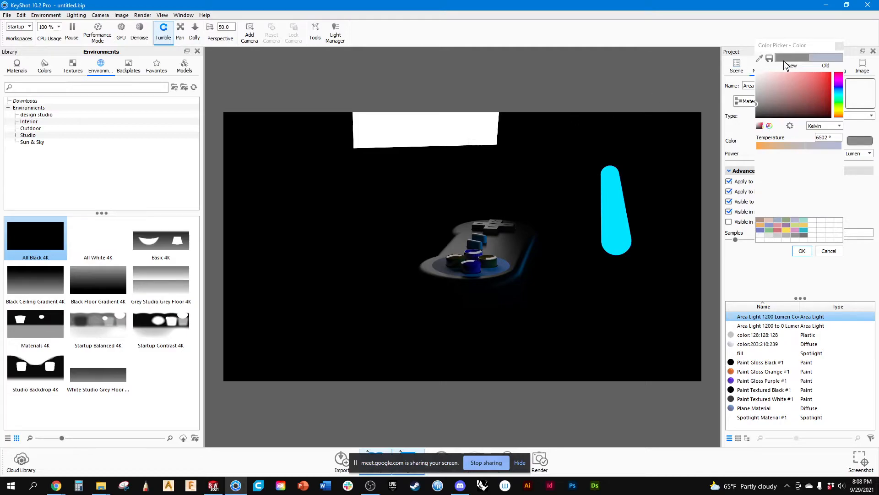
left_click(801, 250)
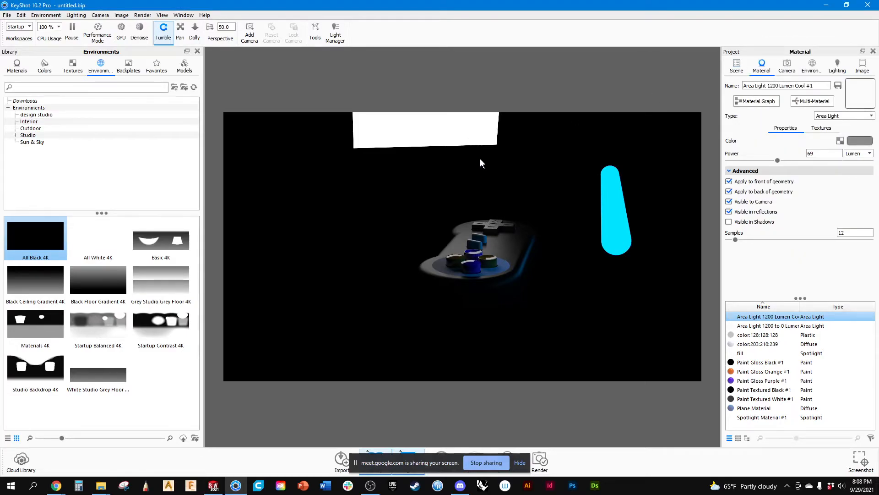
Reposition the area light plane by setting its translation to 29.0435 in Z and 50 in Y.
left_click(741, 67)
left_click(468, 130)
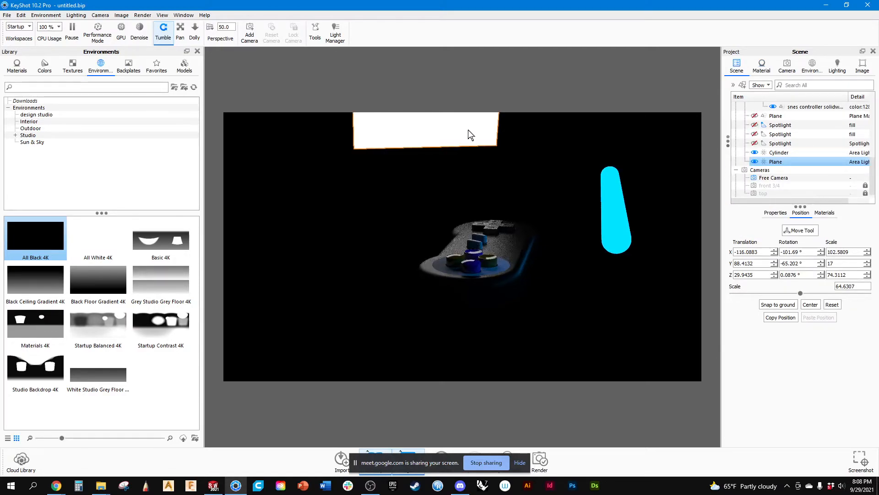
left_click(796, 230)
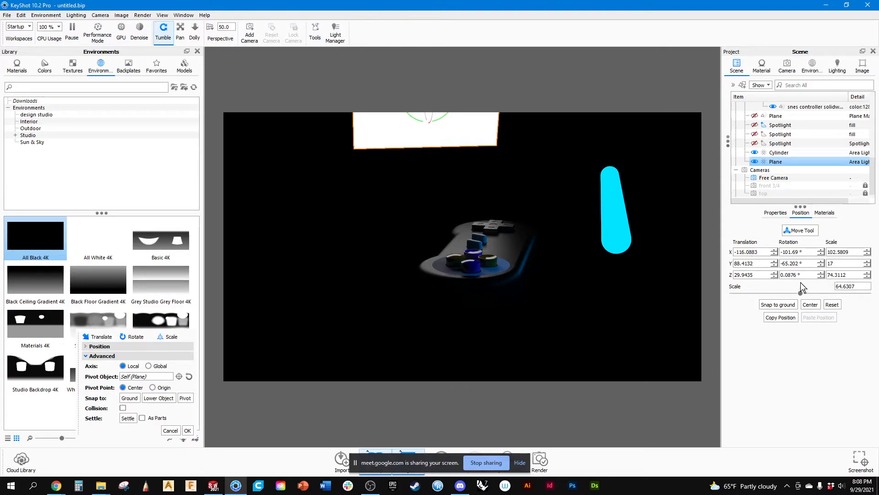
left_click(773, 277)
left_click(773, 277)
left_click(774, 277)
left_click(774, 276)
left_click(774, 276)
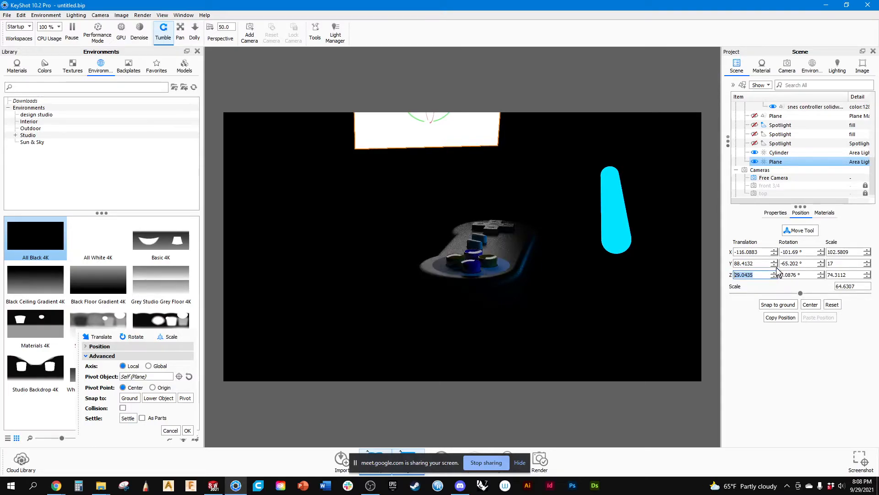
left_click(774, 266)
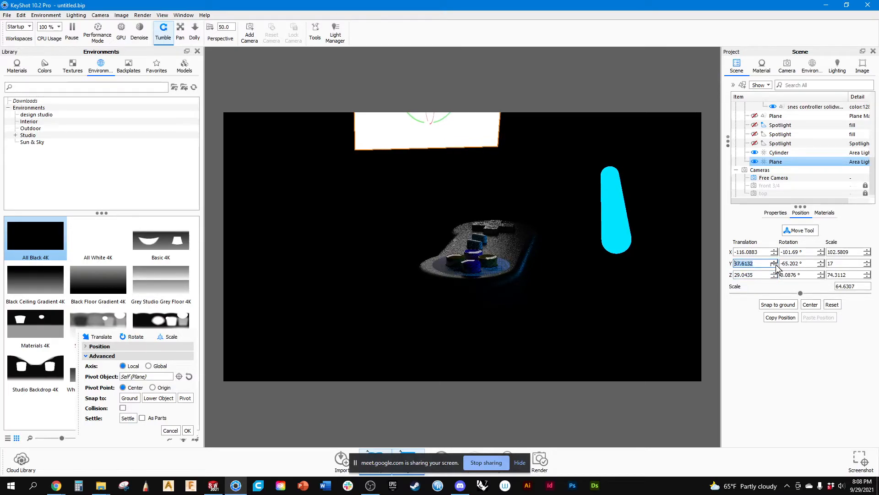
left_click(774, 265)
left_click(774, 265)
left_click(774, 266)
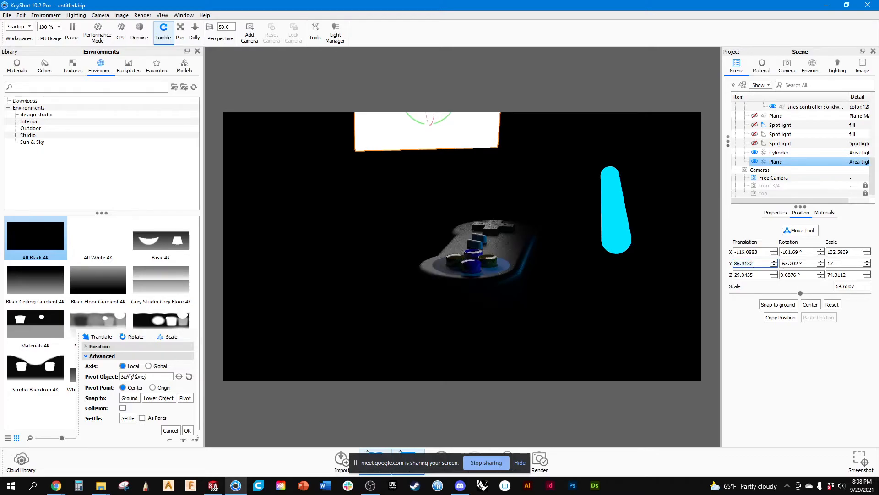
type("50")
key("Return")
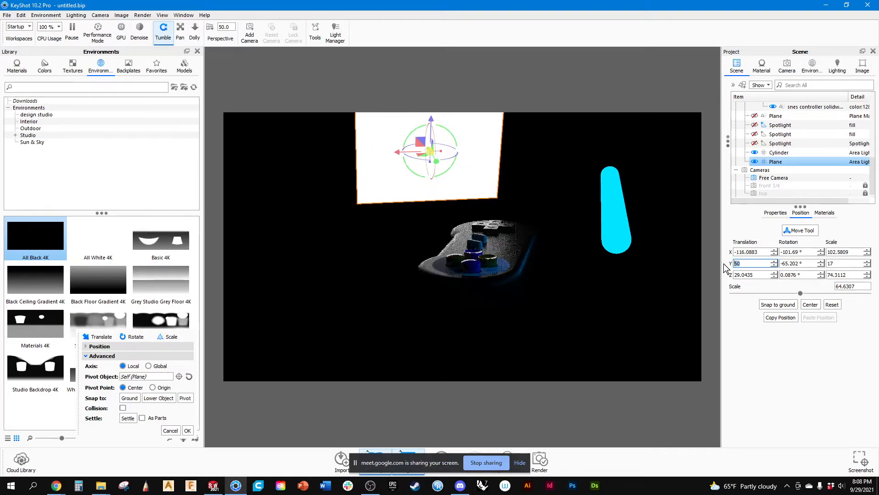
Lower the blue tube light by about 13.6 mm along its local X axis and check the lighting around the controller.
left_click_drag(505, 301, 575, 274)
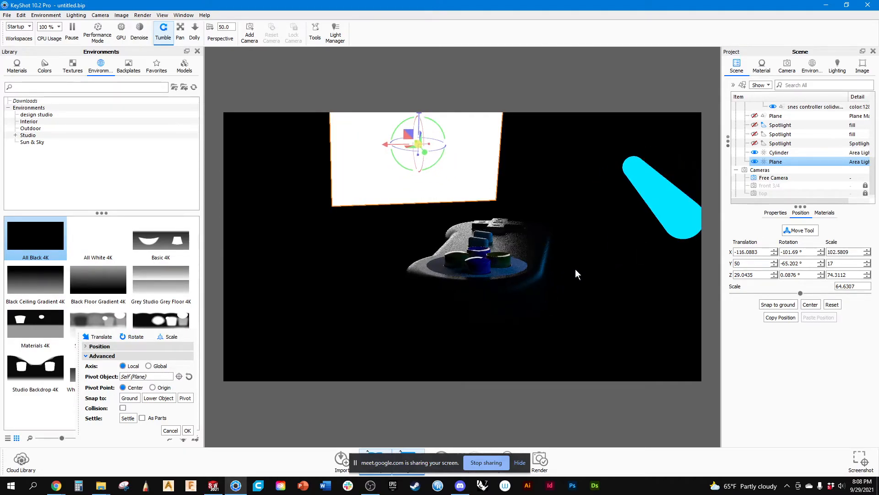
left_click(663, 204)
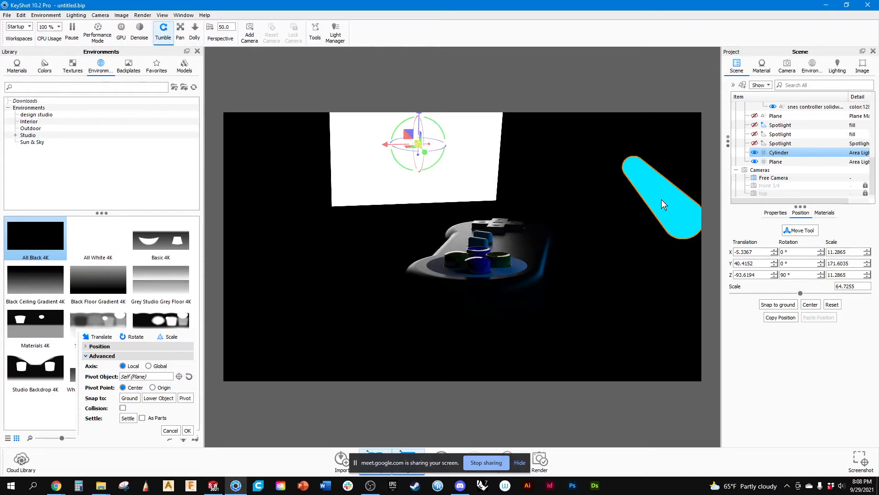
left_click(802, 231)
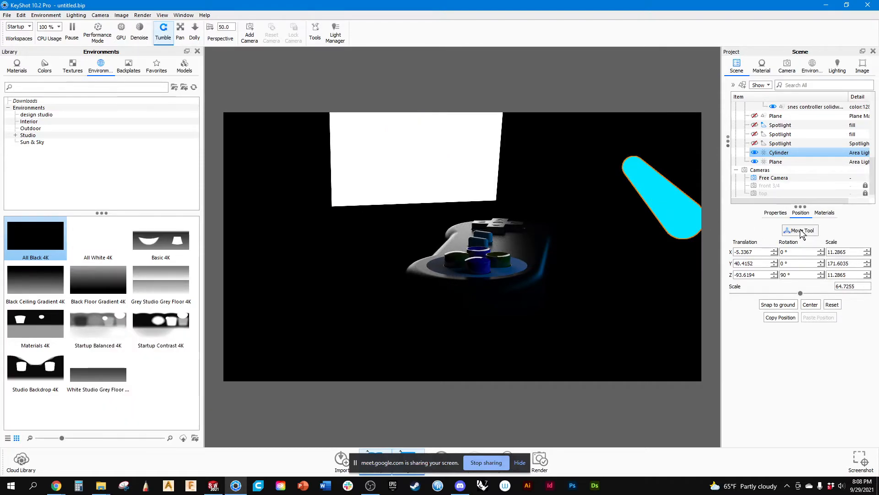
left_click_drag(680, 221, 657, 224)
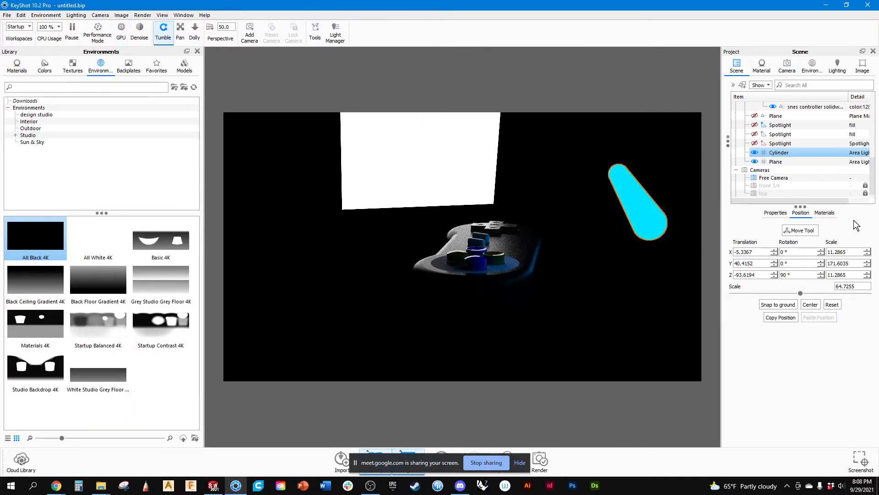
left_click(813, 229)
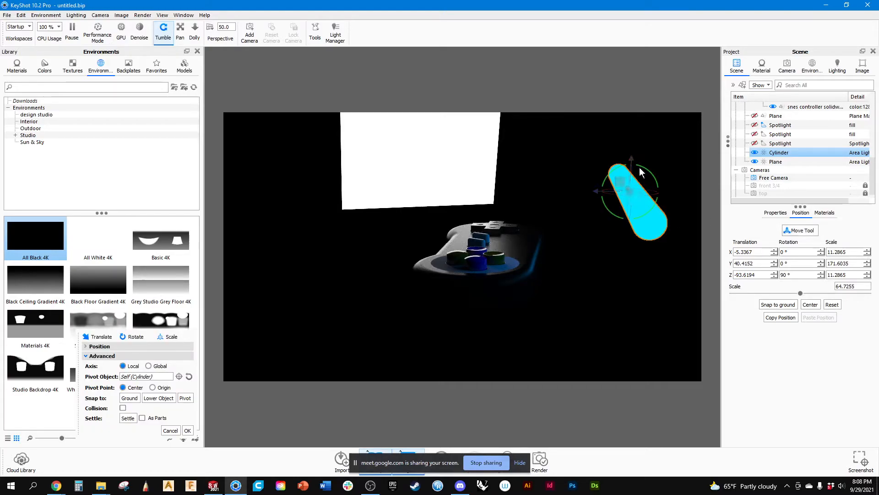
left_click_drag(633, 160, 635, 190)
left_click_drag(508, 263, 517, 260)
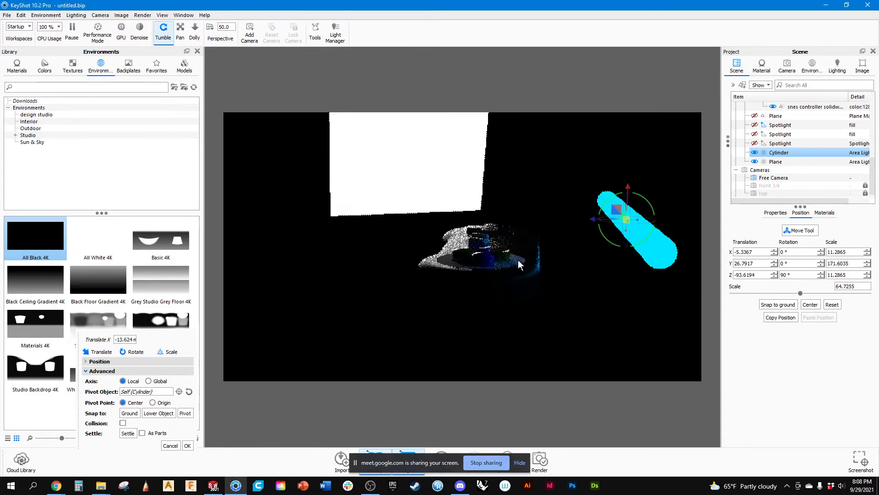
scroll(522, 260, "up", 2)
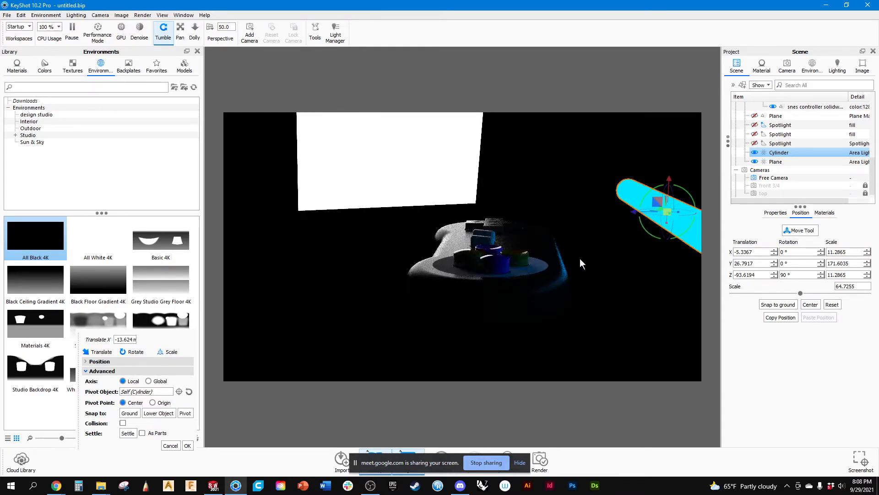
left_click_drag(580, 259, 543, 271)
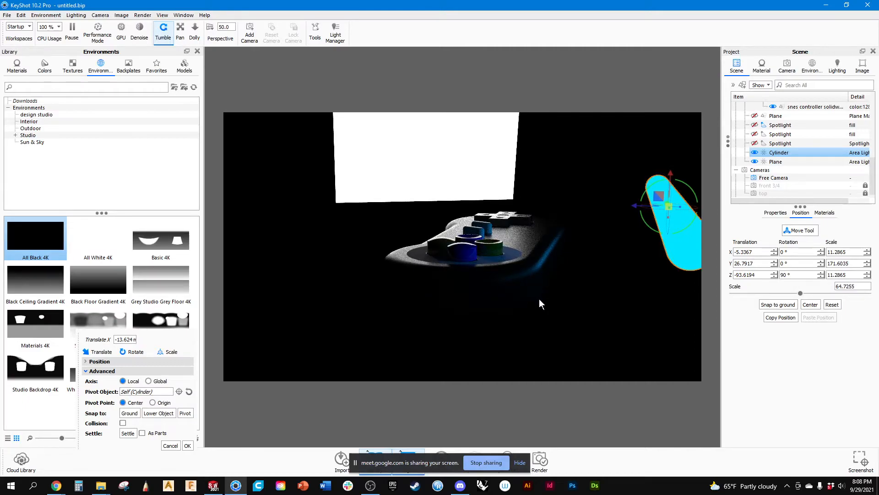
left_click_drag(422, 268, 498, 285)
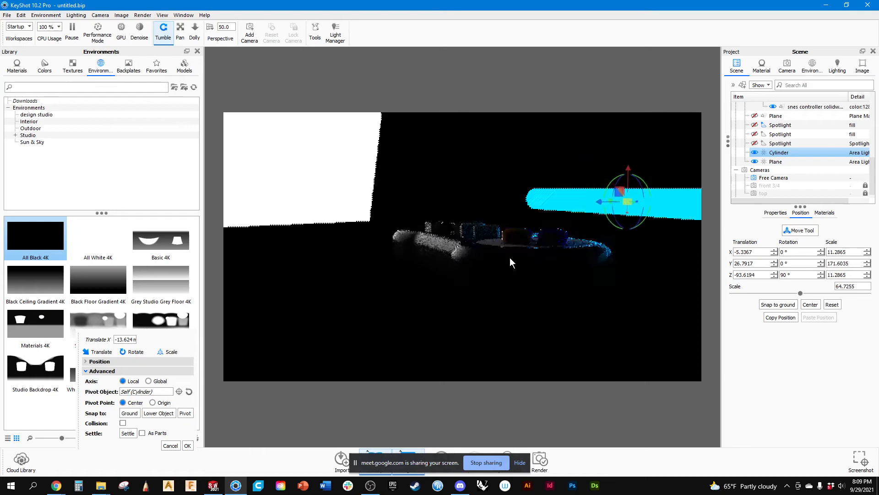
left_click_drag(504, 254, 435, 291)
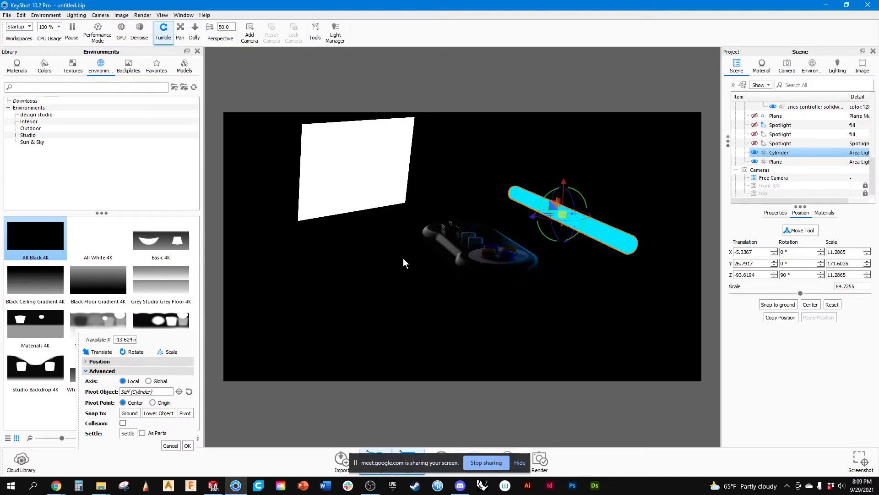
Unhide the ground plane, frame the controller in a close three-quarter view, and accept the tube light's move.
left_click(754, 116)
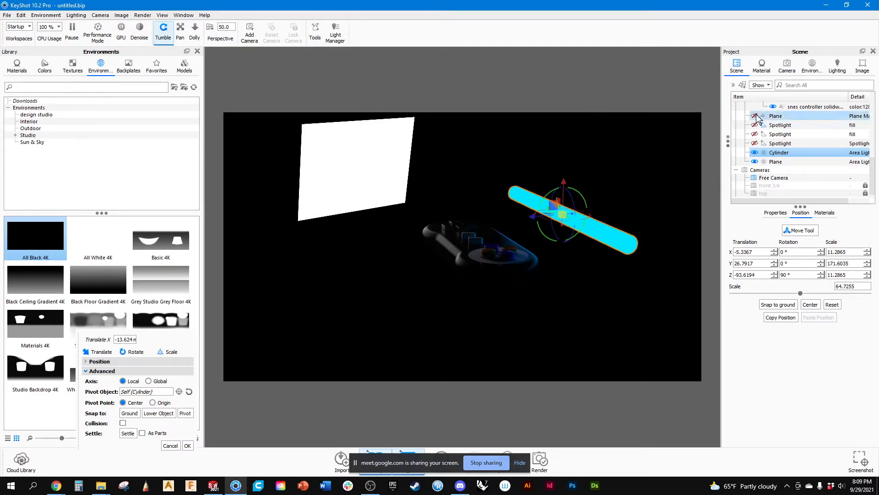
left_click_drag(501, 225, 482, 236)
scroll(537, 297, "up", 4)
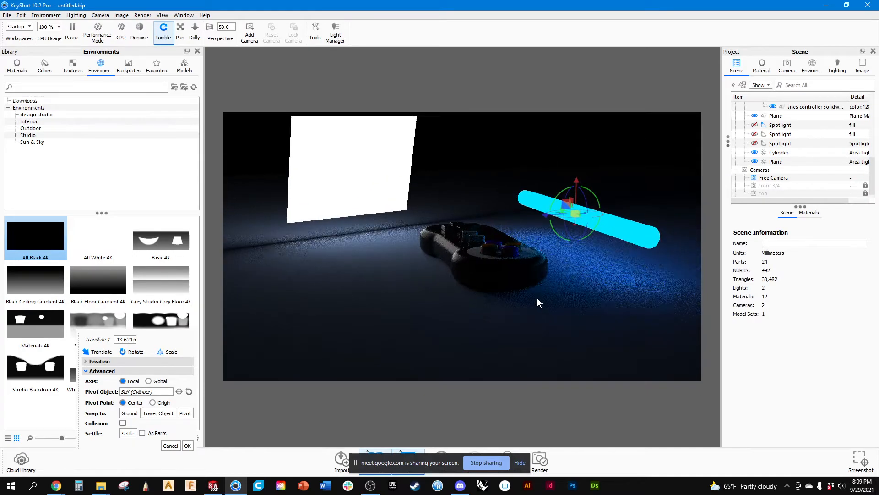
left_click_drag(536, 300, 440, 317)
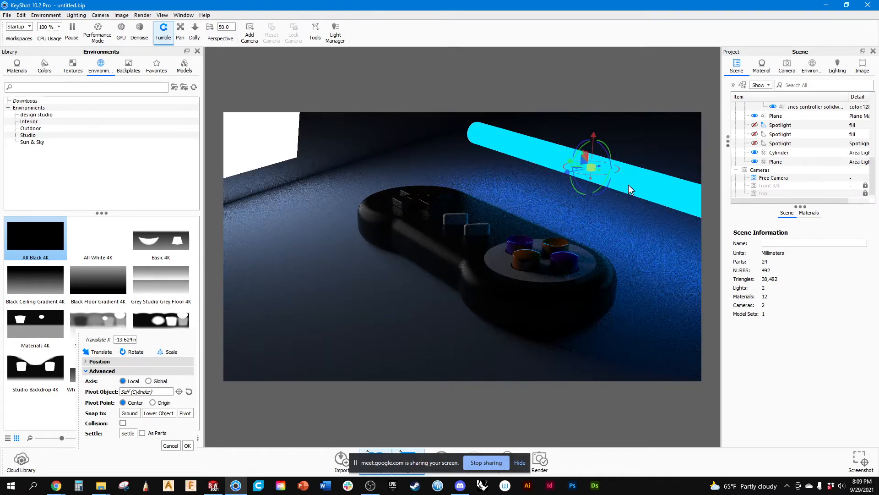
left_click_drag(512, 289, 512, 292)
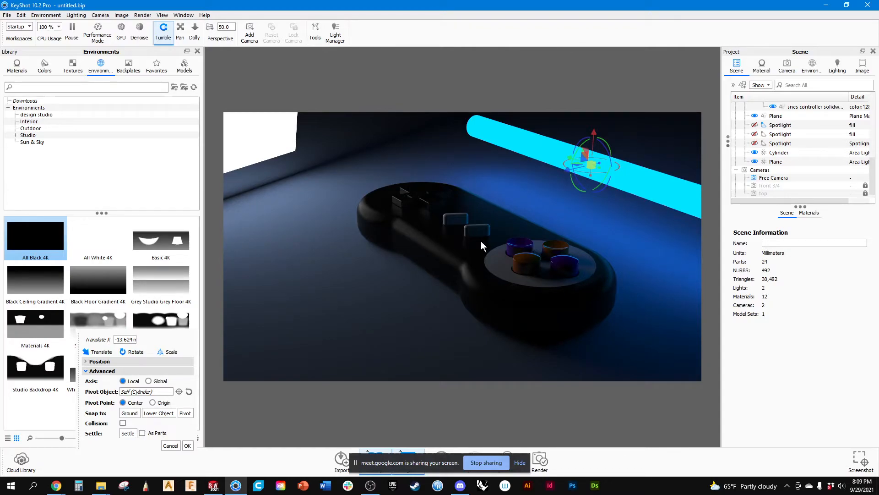
left_click(188, 445)
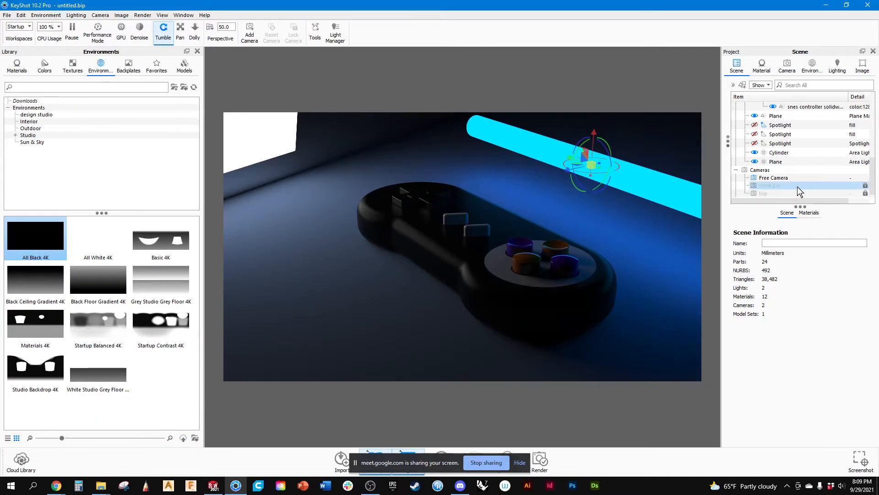
Make both area light materials, the grey panel light and the blue tube light, invisible to the camera.
left_click(761, 66)
left_click(750, 316)
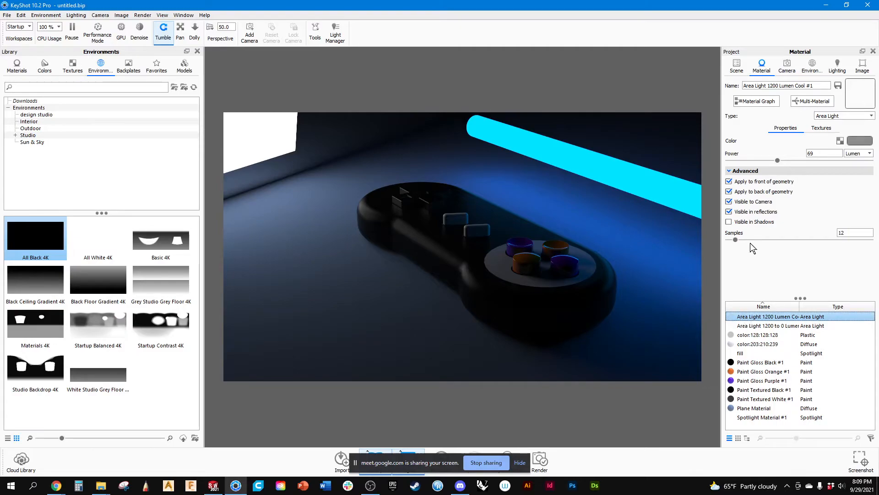
left_click(729, 201)
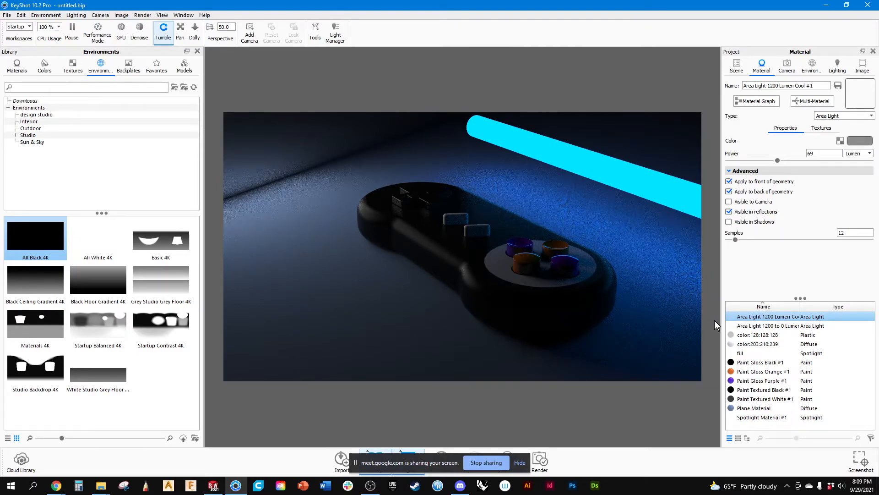
left_click(744, 326)
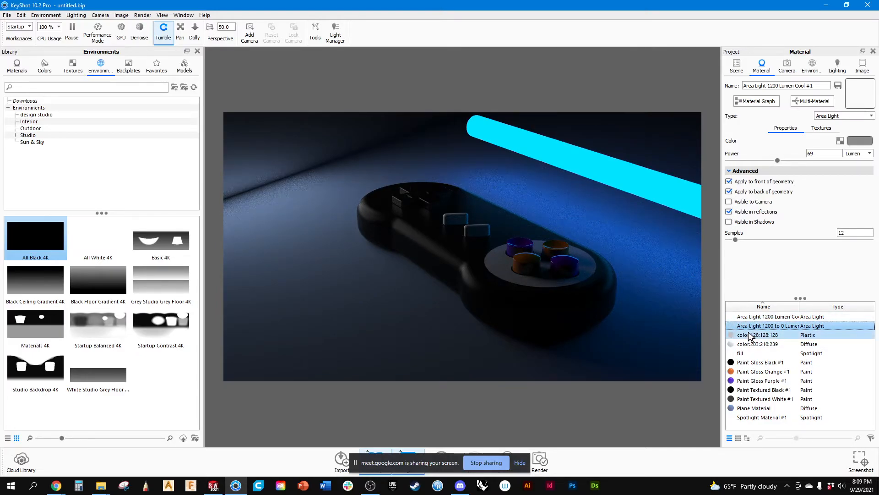
left_click(747, 317)
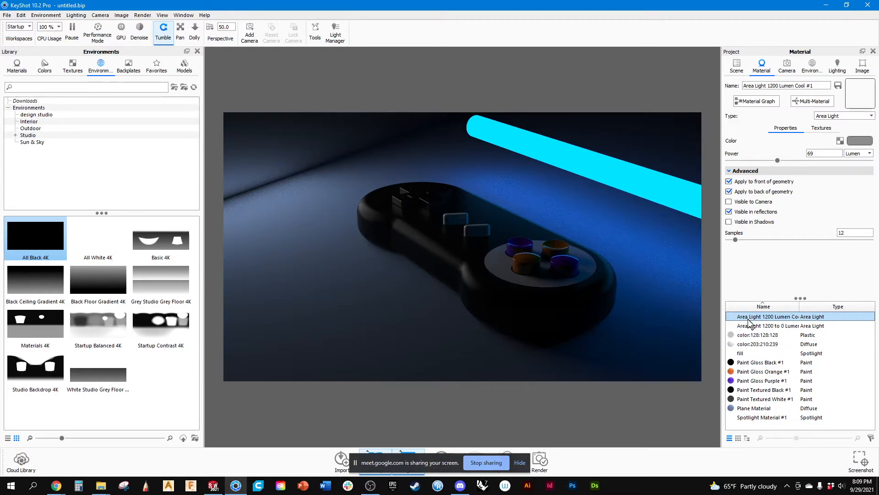
left_click(742, 326)
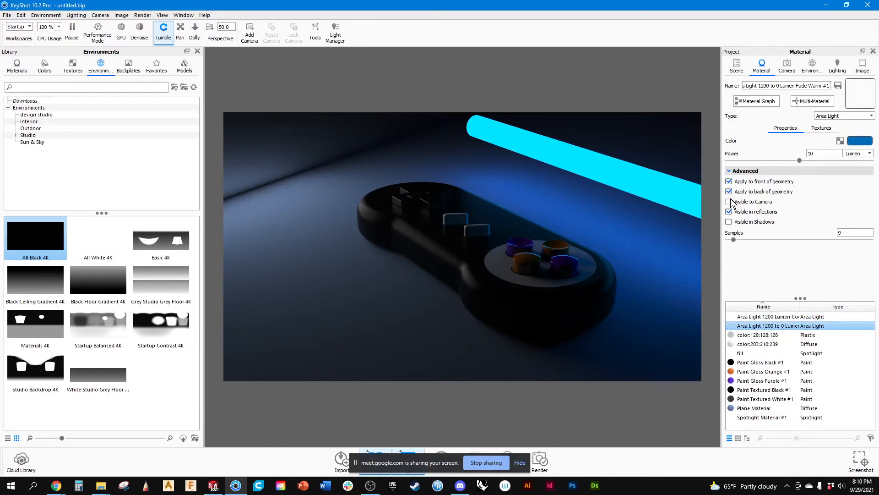
Try the panel light without visibility in reflections, and turn that option back on.
left_click(756, 317)
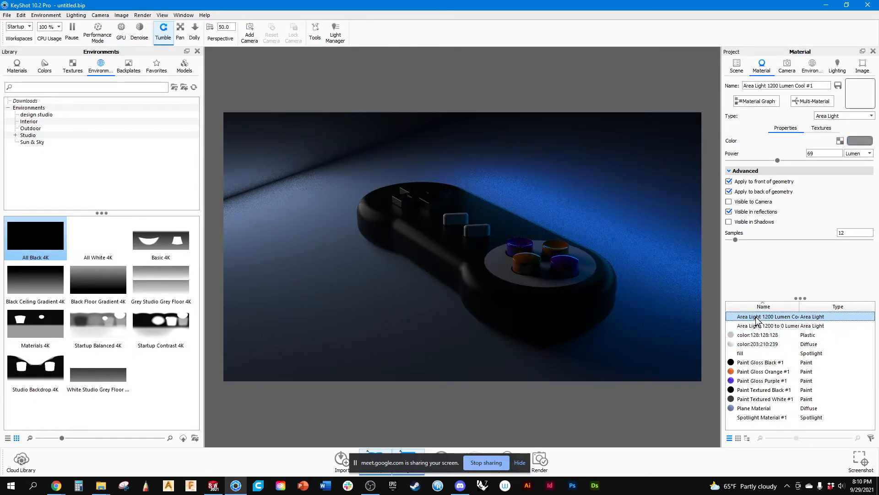
left_click(728, 212)
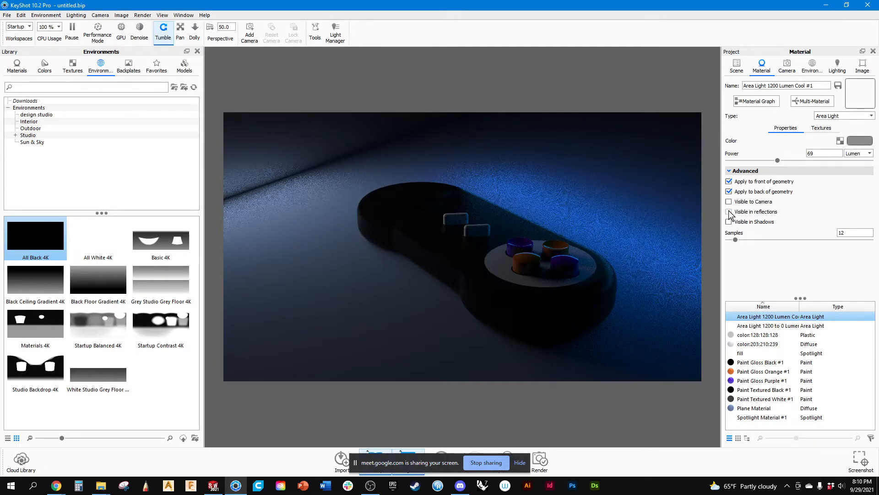
left_click(729, 212)
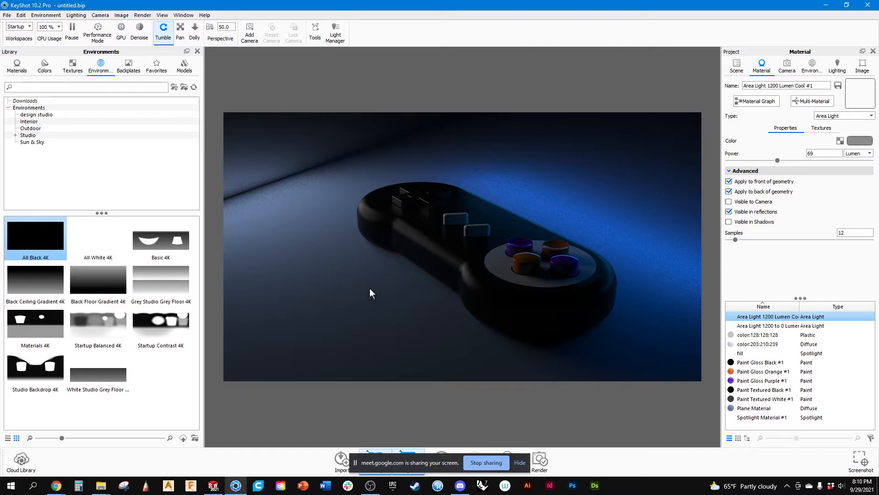
Change the ground plane material's color to near-white #FBFBFB and accept it.
left_click(755, 408)
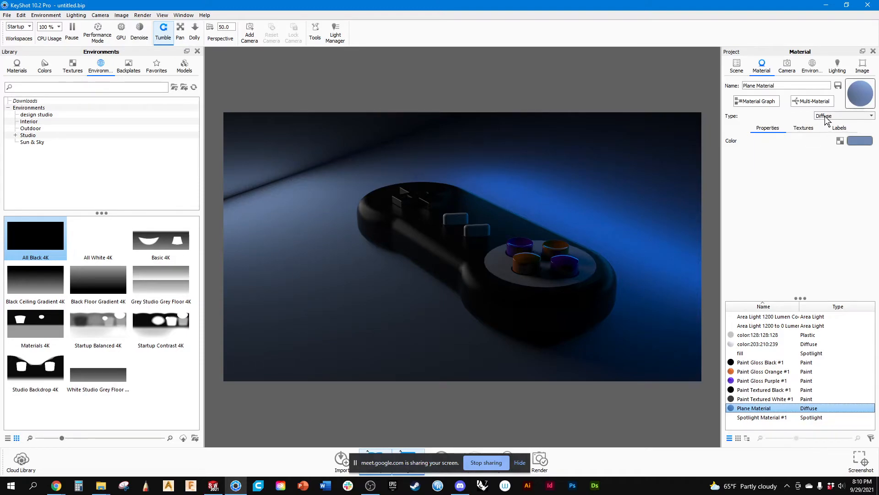
left_click(858, 143)
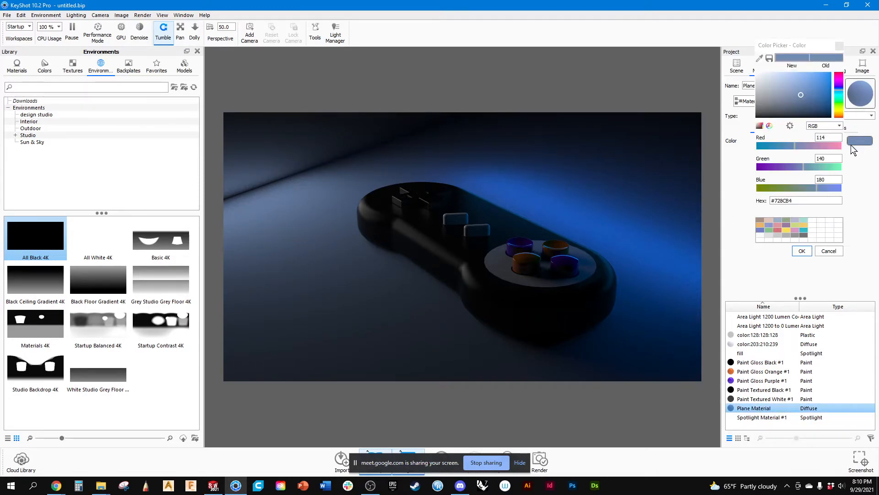
left_click(763, 83)
left_click_drag(762, 82, 753, 75)
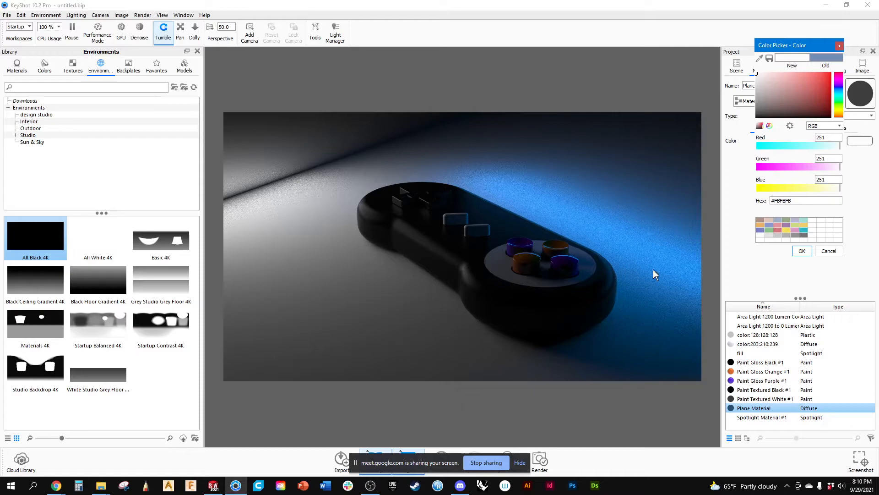
left_click(802, 251)
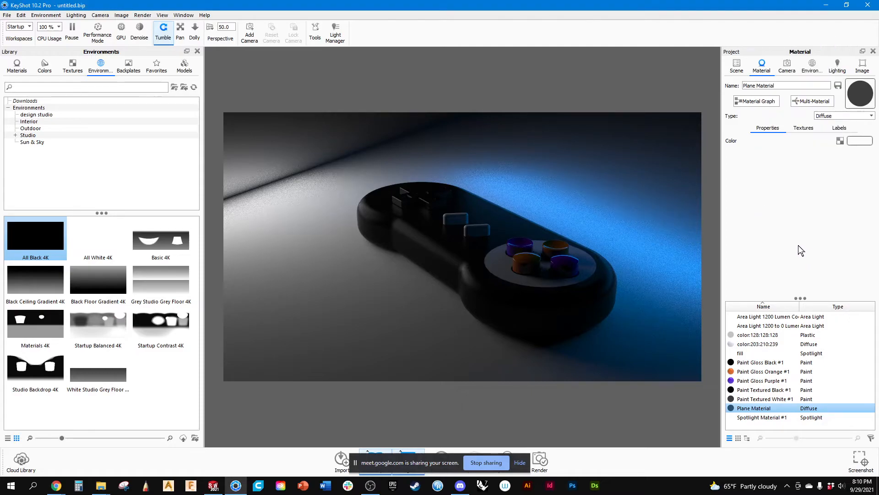
Try the Paint and Liquid types on the ground plane material, and settle on Plastic.
left_click(824, 117)
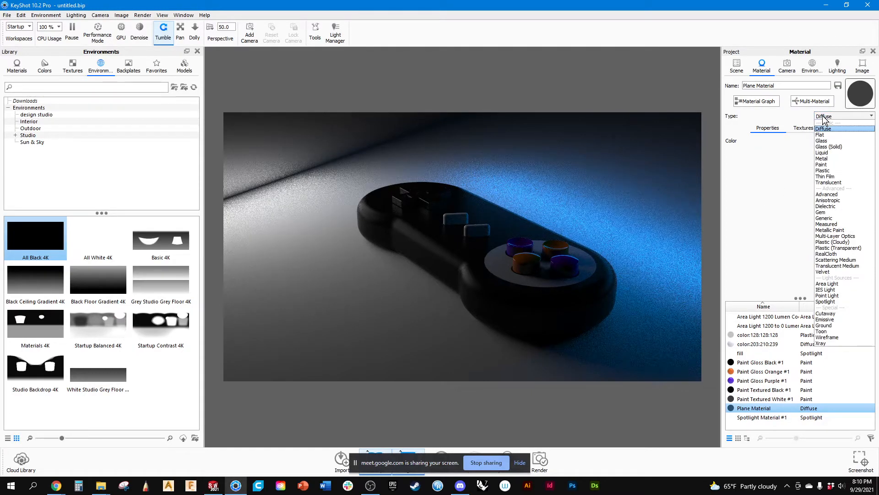
left_click(826, 165)
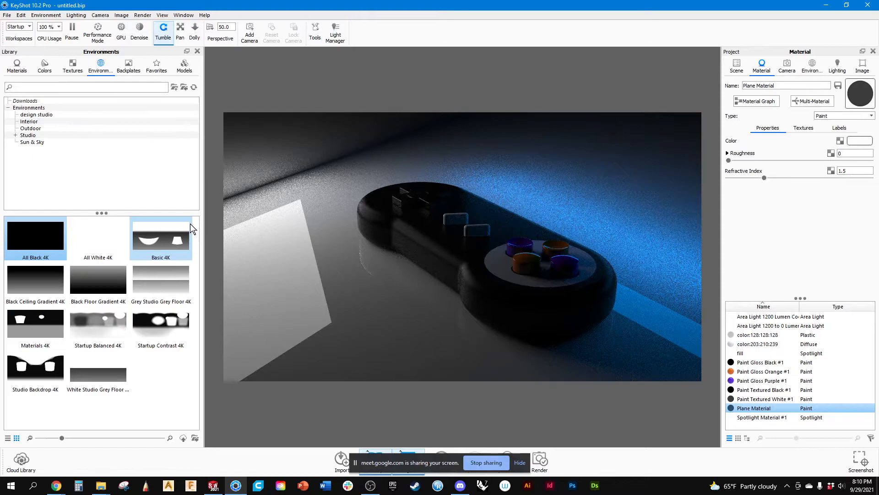
left_click(840, 117)
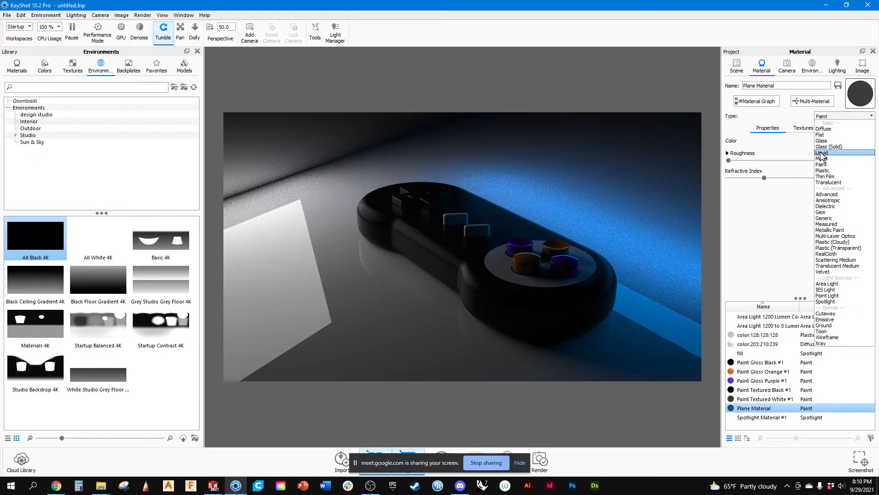
left_click(822, 153)
left_click(835, 117)
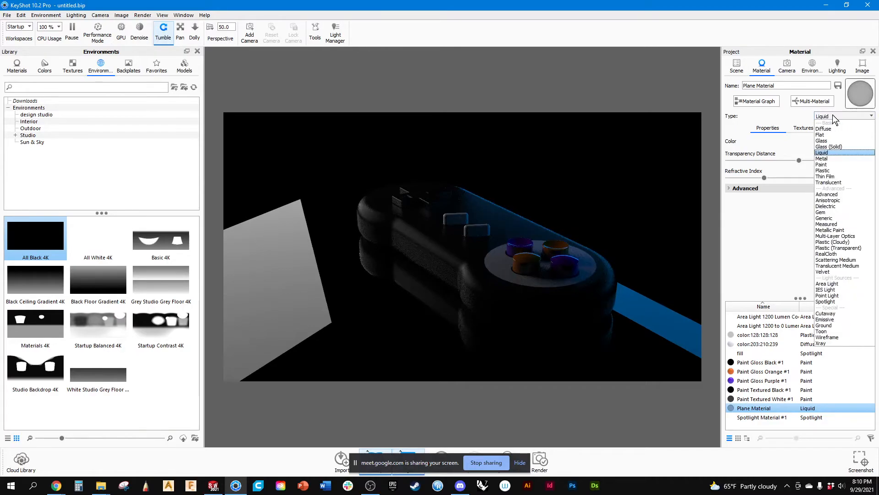
left_click(826, 170)
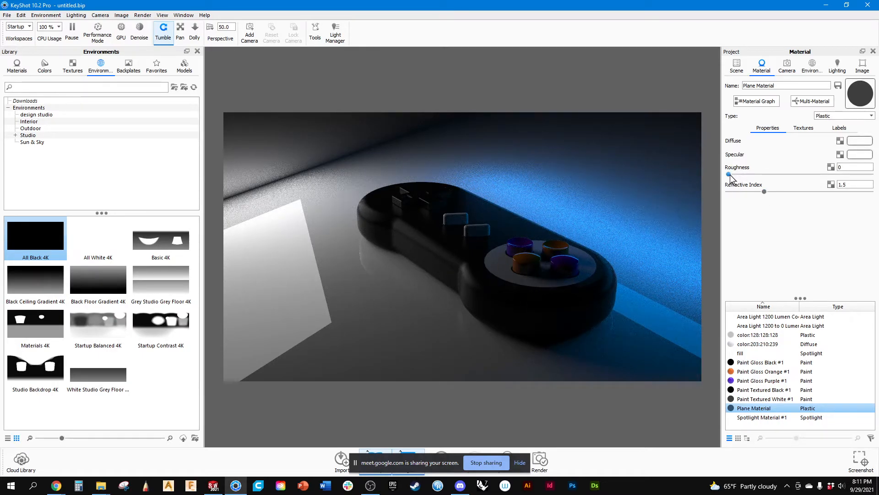
Set the ground plane material's refractive index to 2.626 and roughness to 0.0795, and check the floor reflections around the controller.
left_click_drag(764, 192, 842, 186)
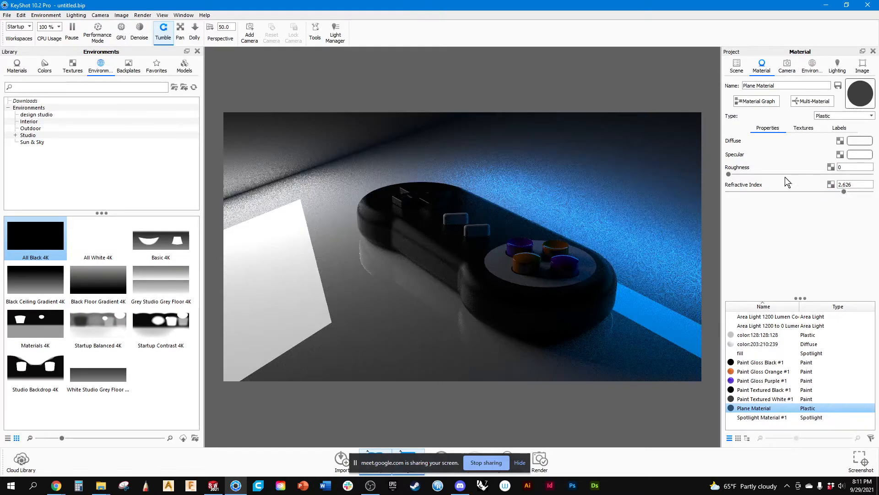
left_click_drag(729, 175, 764, 174)
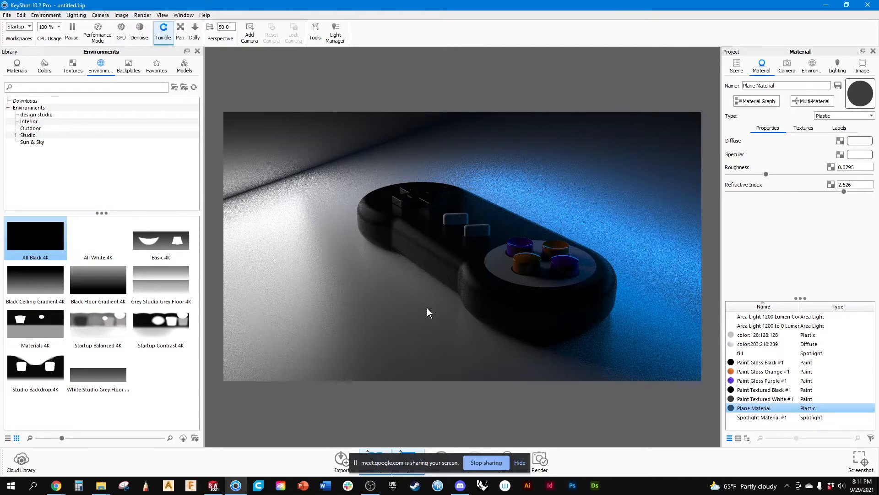
left_click_drag(427, 307, 489, 264)
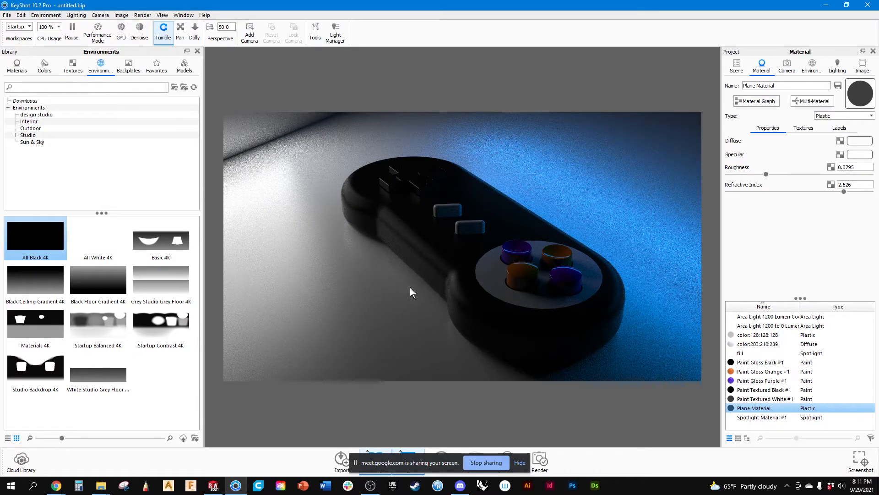
scroll(411, 291, "down", 3)
scroll(412, 286, "down", 3)
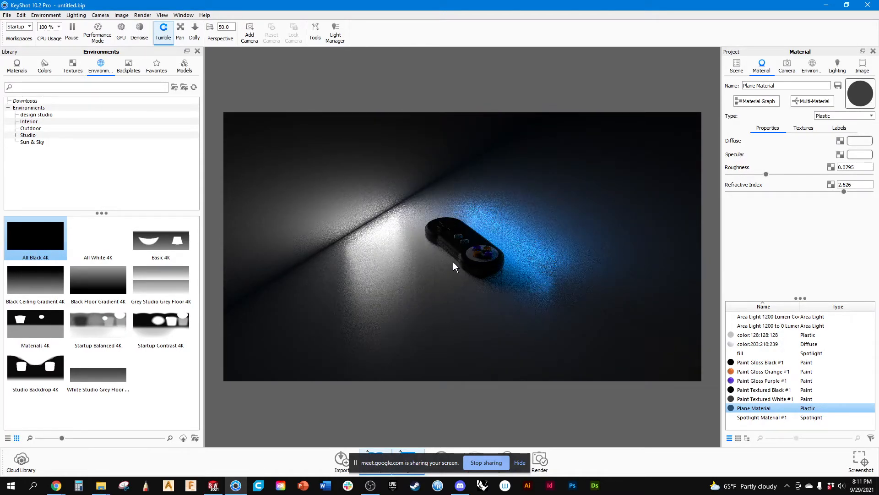
scroll(452, 263, "down", 2)
scroll(455, 252, "down", 4)
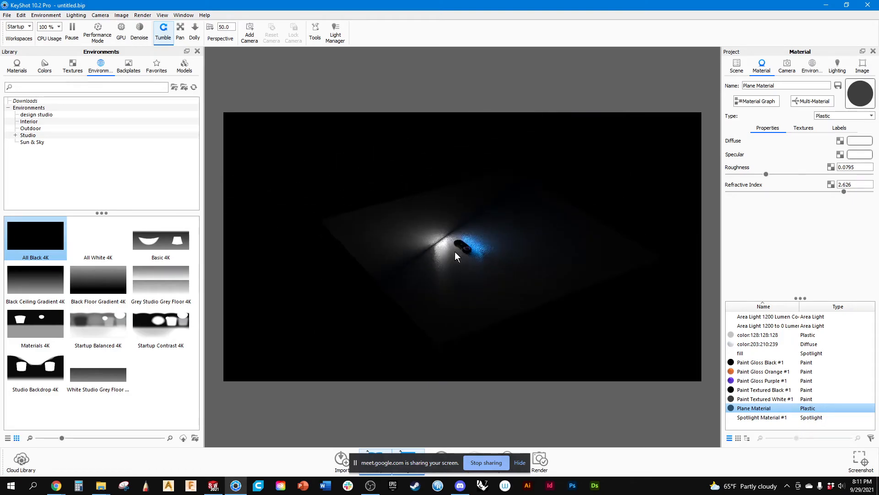
scroll(455, 251, "up", 4)
scroll(466, 246, "up", 8)
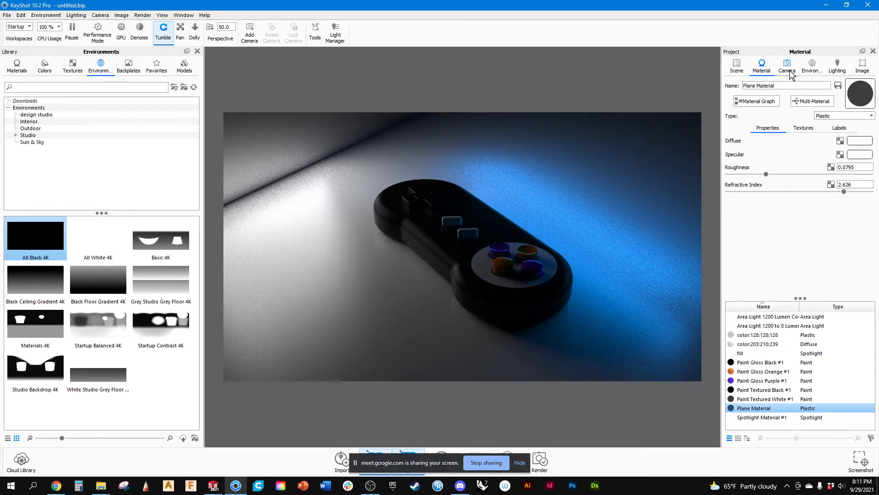
Hide the ground plane and switch the scene background from the lighting environment to a solid color.
left_click(736, 66)
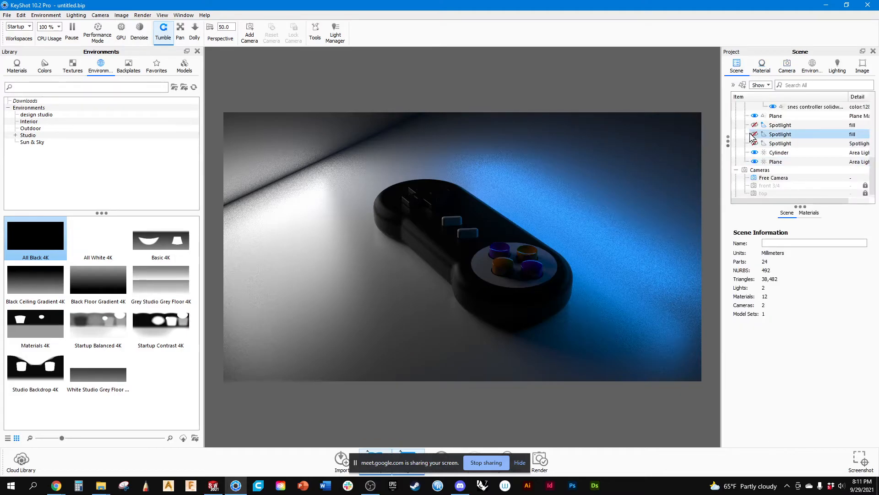
left_click(754, 116)
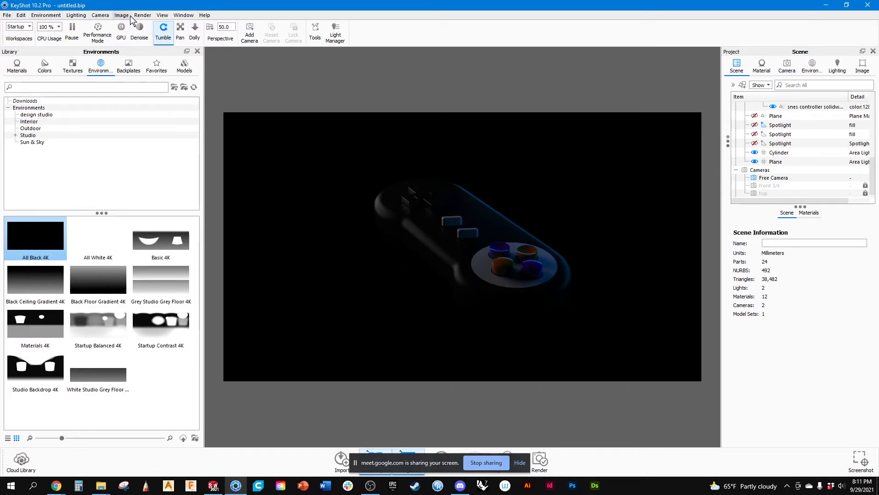
left_click(55, 17)
mouse_move(87, 25)
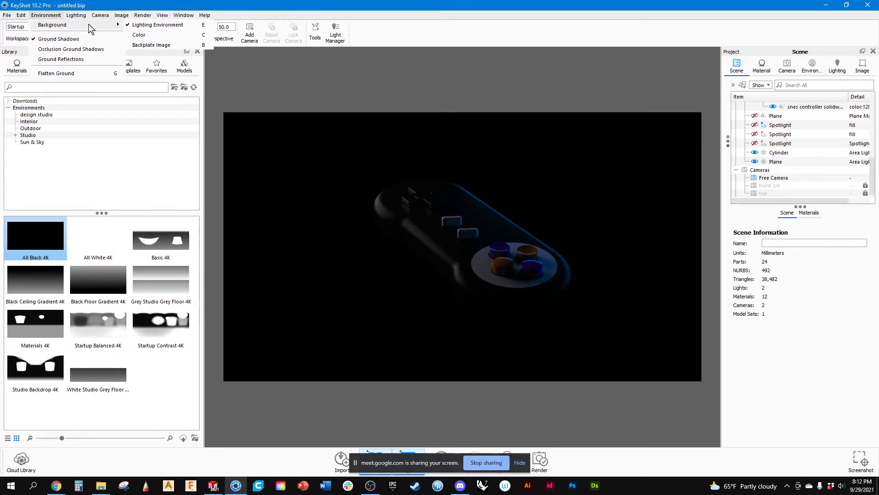
left_click(138, 35)
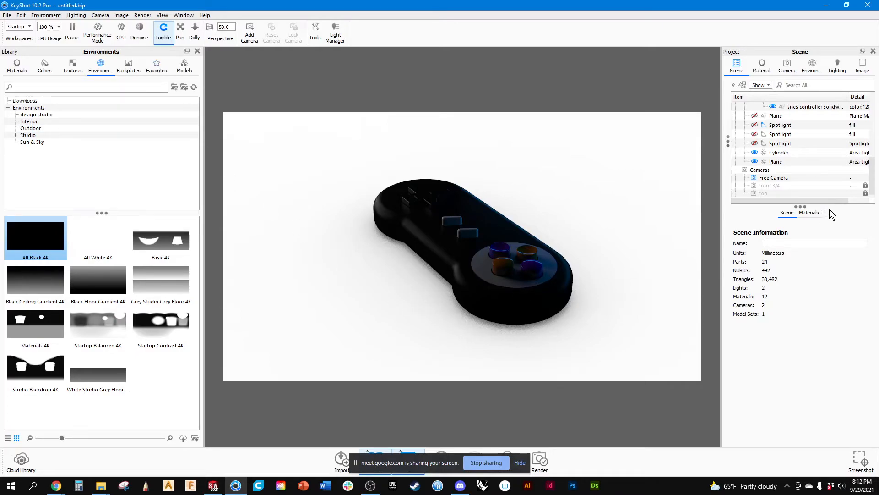
Change the environment's background color to dark red #BB0000.
left_click(810, 213)
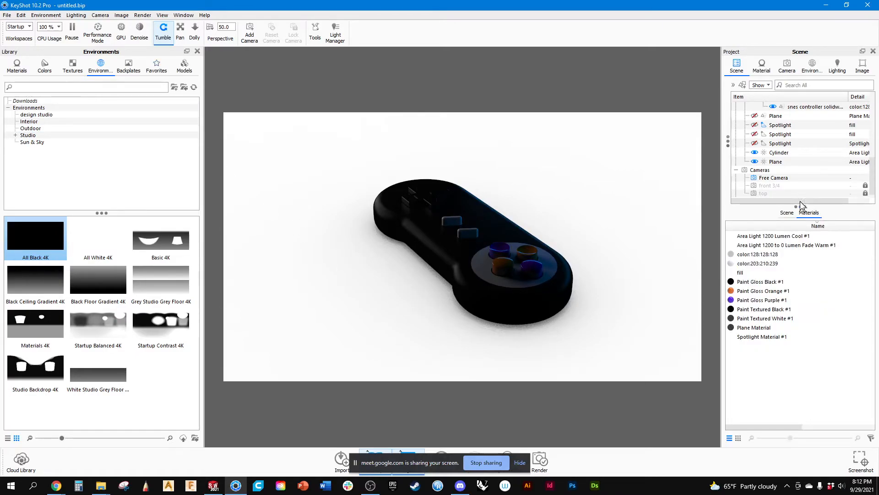
left_click(761, 66)
left_click(811, 66)
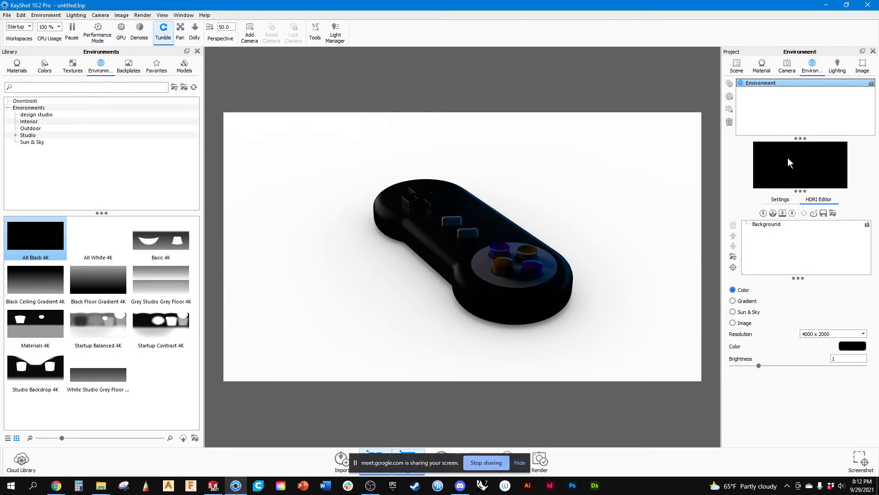
left_click(780, 199)
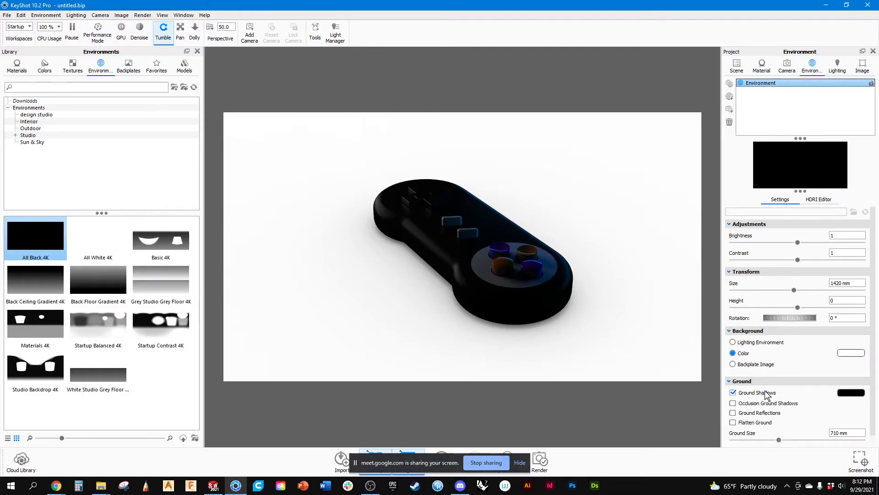
left_click(859, 354)
mouse_move(807, 113)
left_mouse_down()
mouse_move(829, 111)
mouse_move(778, 92)
mouse_move(813, 133)
mouse_move(831, 138)
mouse_move(833, 93)
left_mouse_up()
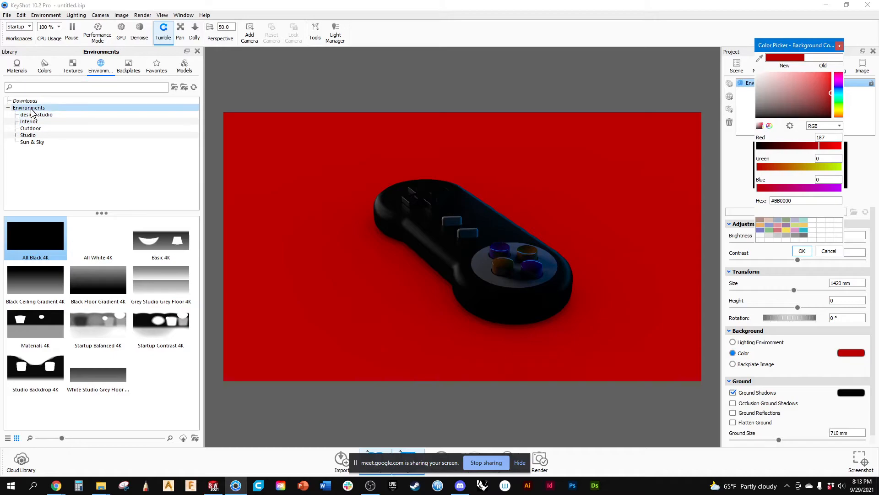
Add a Backdrop Ramp model to the scene around the controller and scale it by 0.689.
left_click(183, 67)
left_click_drag(9, 246, 527, 180)
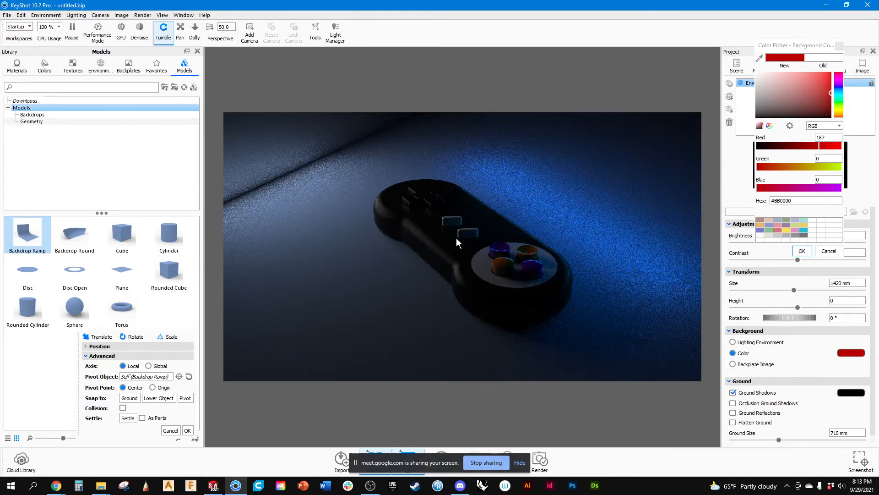
scroll(456, 238, "down", 9)
scroll(457, 237, "up", 2)
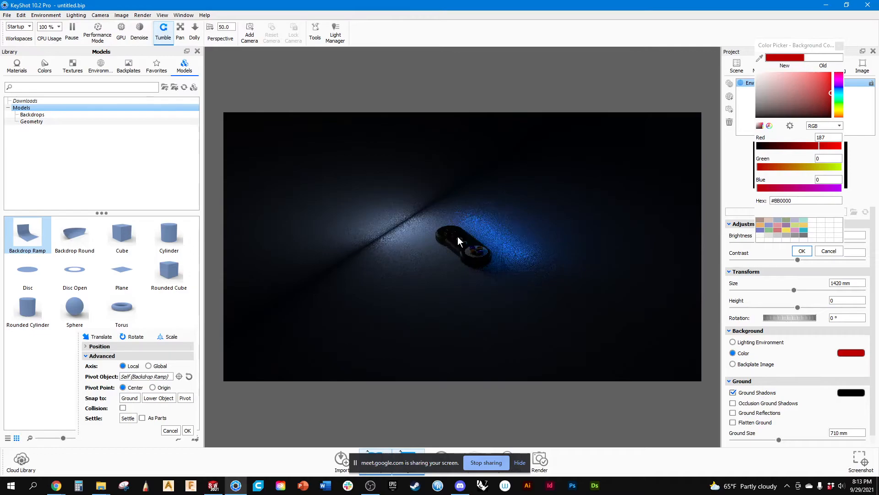
left_click_drag(458, 236, 124, 378)
scroll(365, 227, "down", 8)
left_click_drag(465, 142, 362, 234)
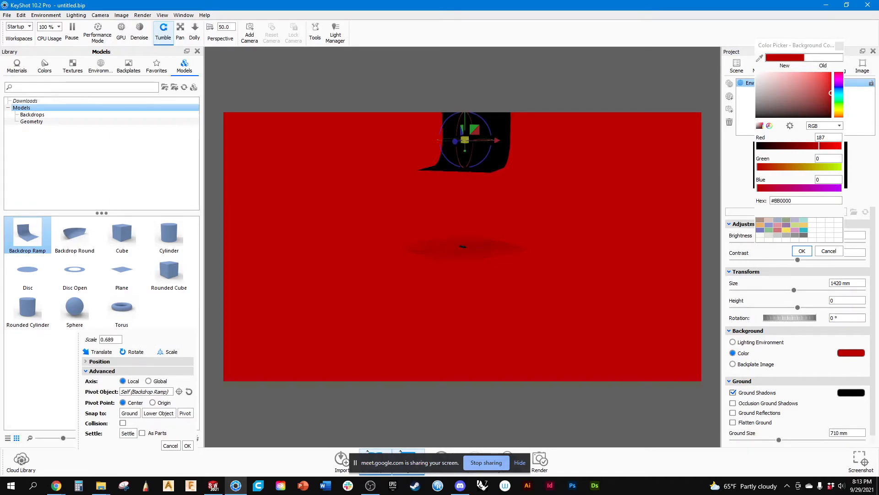
Accept the background color and snap the Backdrop Ramp to the ground beneath the controller.
left_click(802, 251)
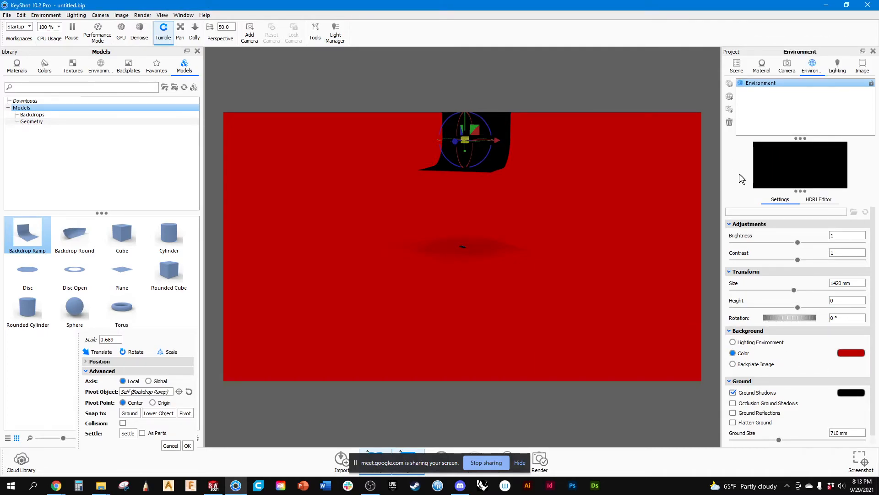
left_click(737, 66)
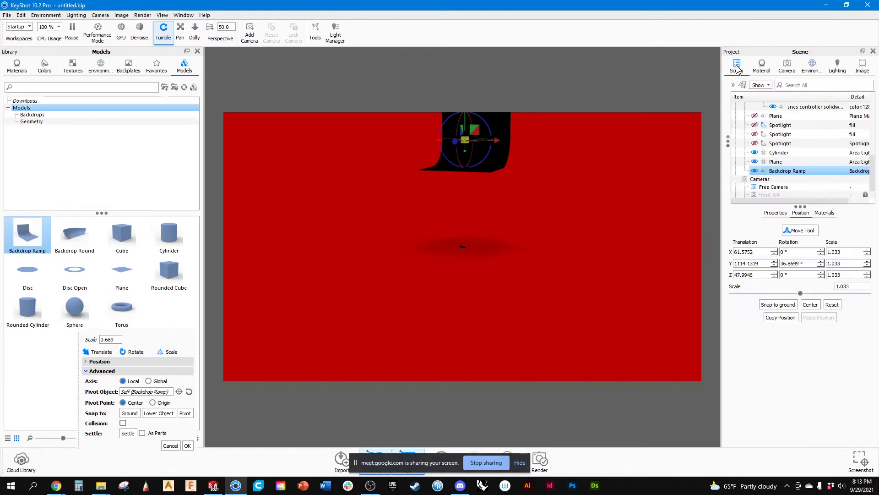
left_click(781, 305)
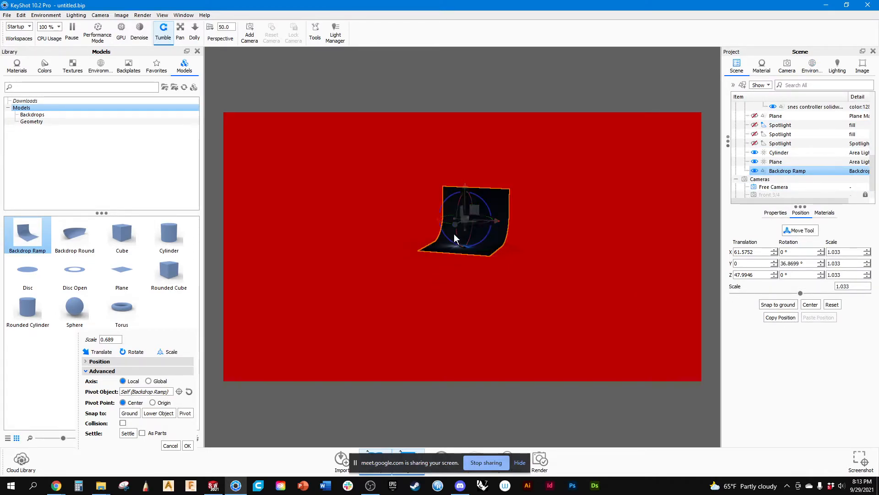
scroll(471, 246, "up", 5)
scroll(483, 237, "up", 5)
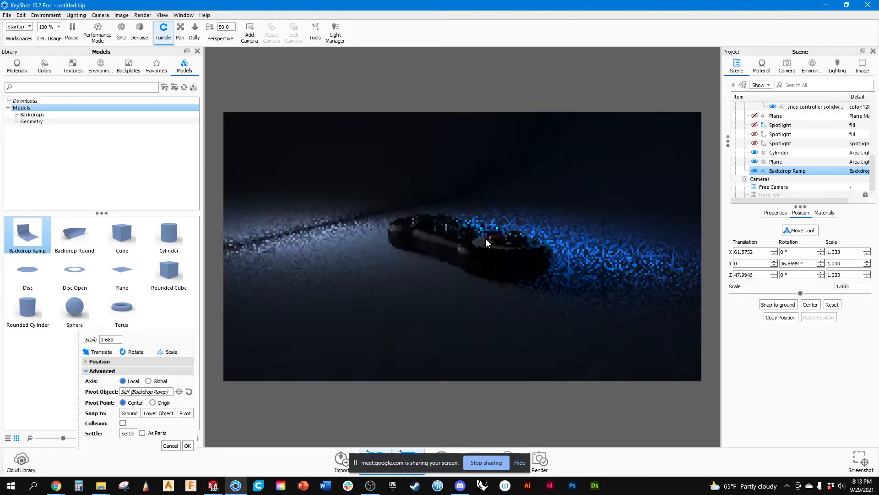
left_click_drag(455, 250, 754, 258)
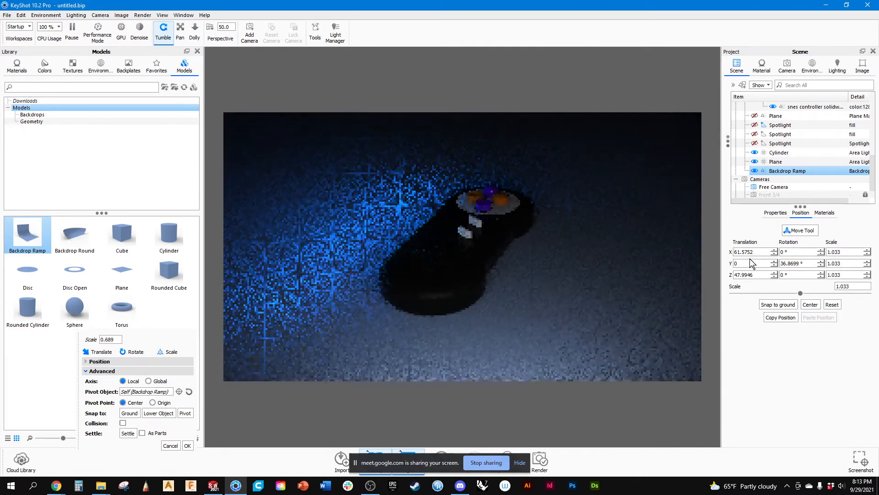
left_click_drag(507, 270, 647, 252)
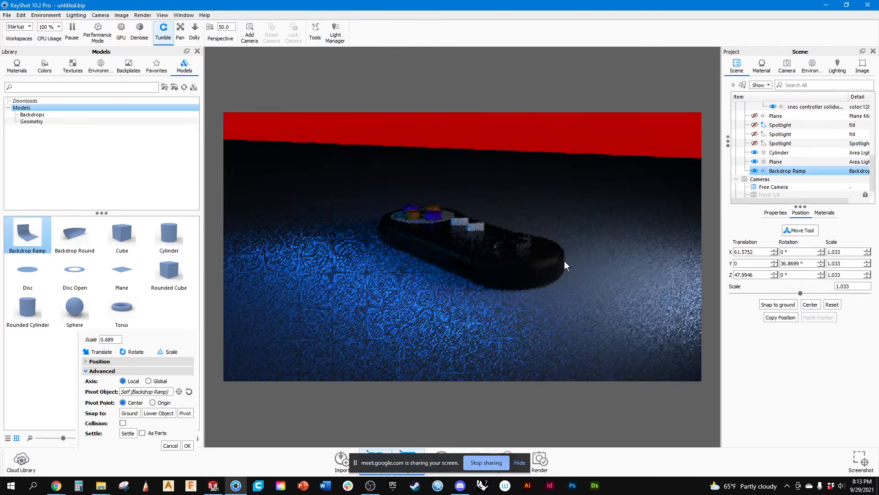
left_click_drag(575, 260, 189, 271)
left_click_drag(466, 257, 419, 281)
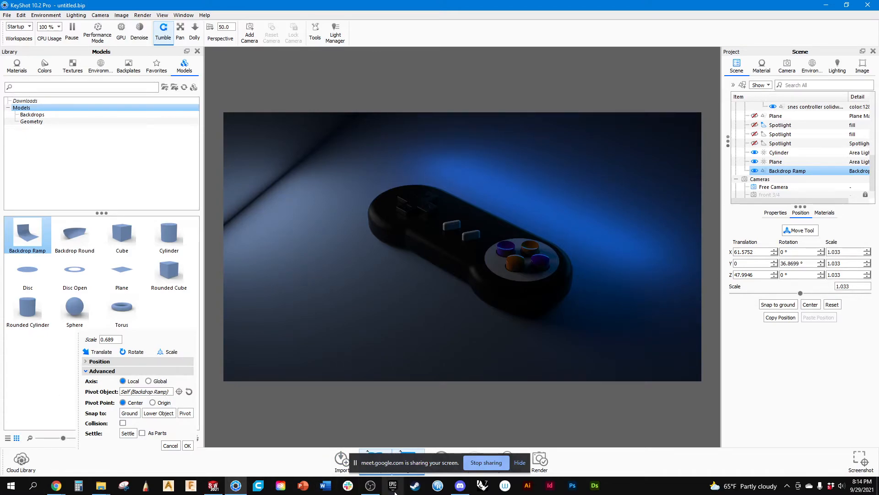
Switch to Discord, browse the rendering-insperation-keyshot channel and enlarge the blue desk lamp rendering, and return to KeyShot.
left_click(460, 485)
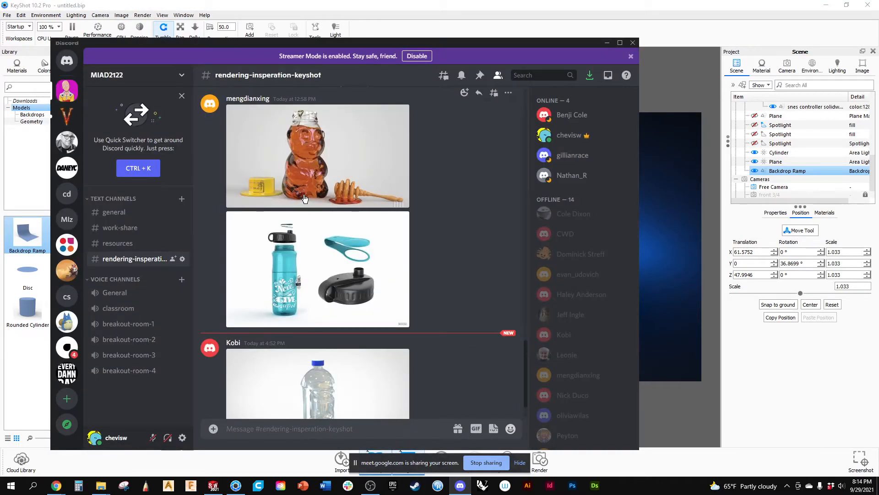
scroll(296, 304, "down", 1)
scroll(297, 296, "up", 10)
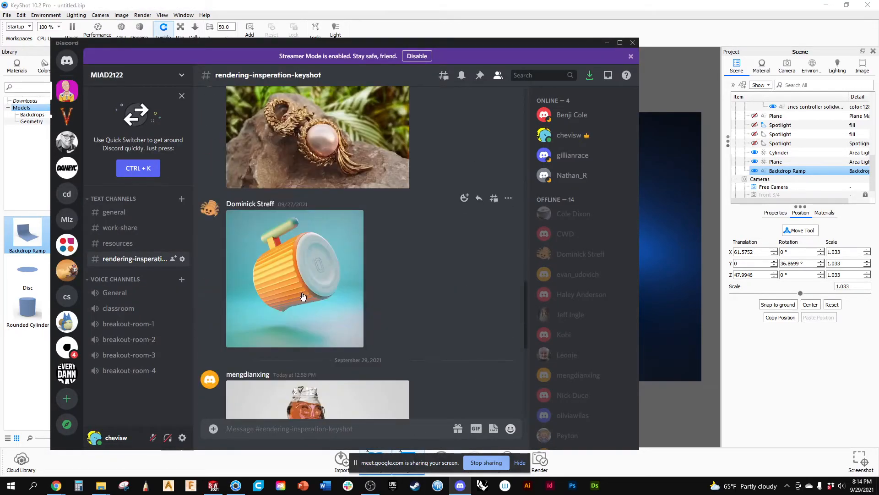
scroll(304, 294, "up", 10)
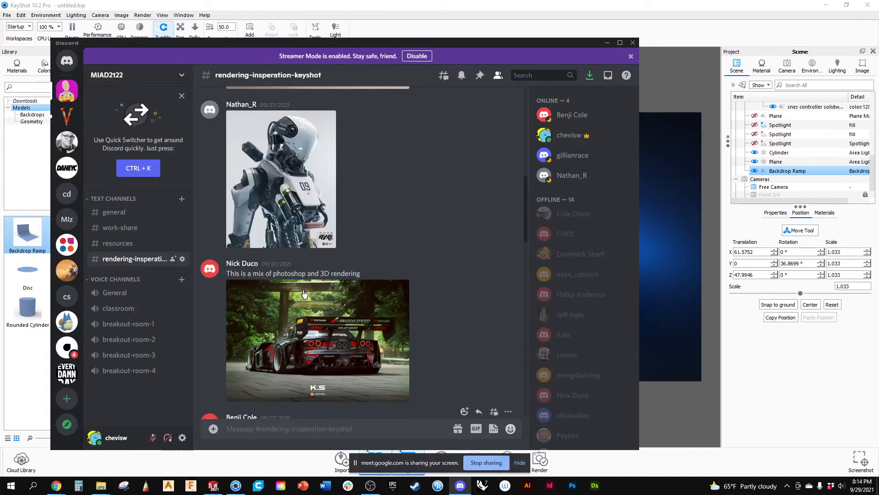
scroll(303, 295, "up", 3)
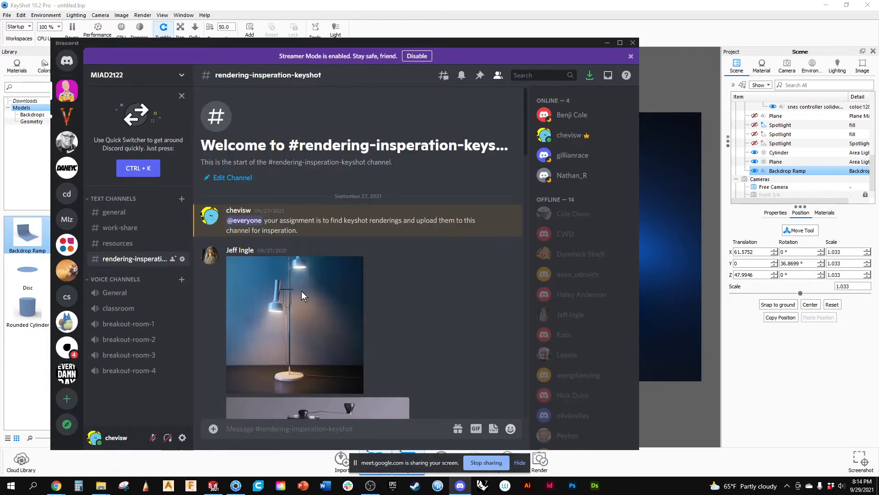
scroll(302, 293, "down", 3)
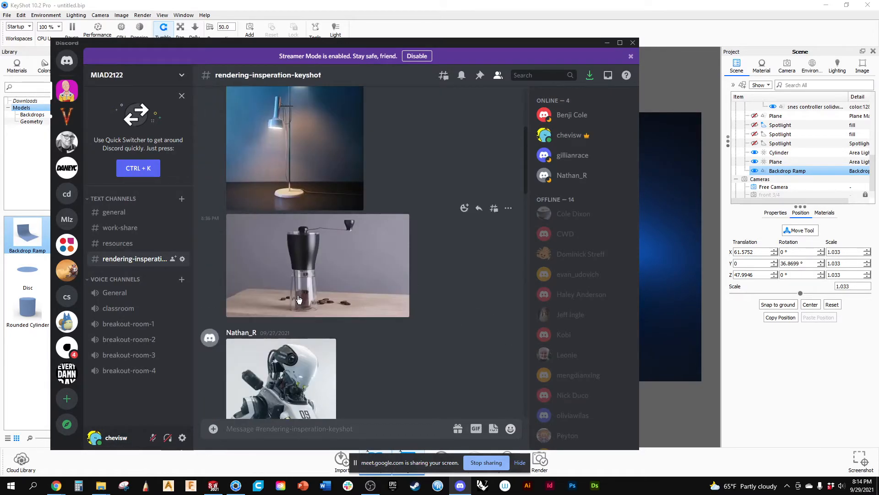
left_click(313, 151)
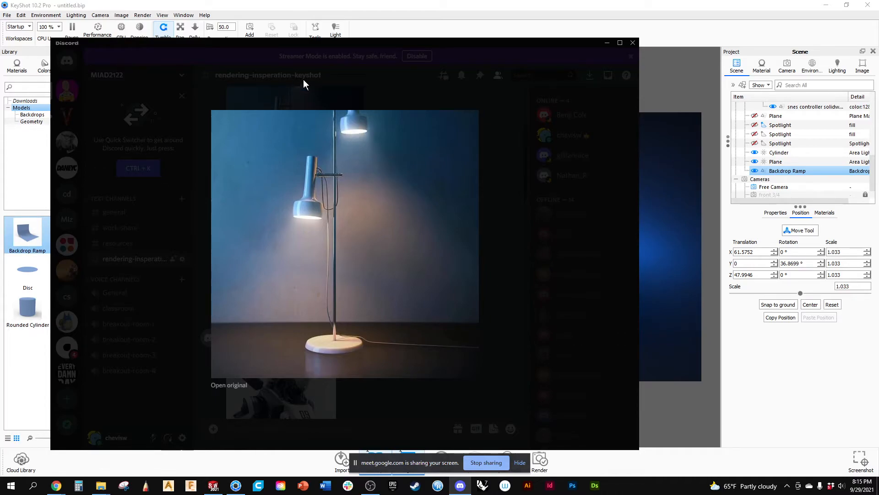
left_click(331, 8)
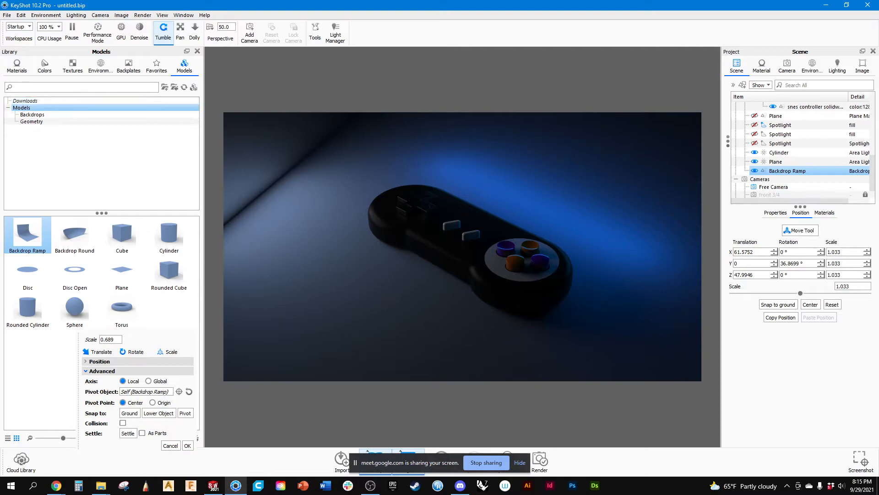
Accept the backdrop's placement and apply the Emissive White material to the pill-shaped button nearest the four round buttons.
left_click(17, 66)
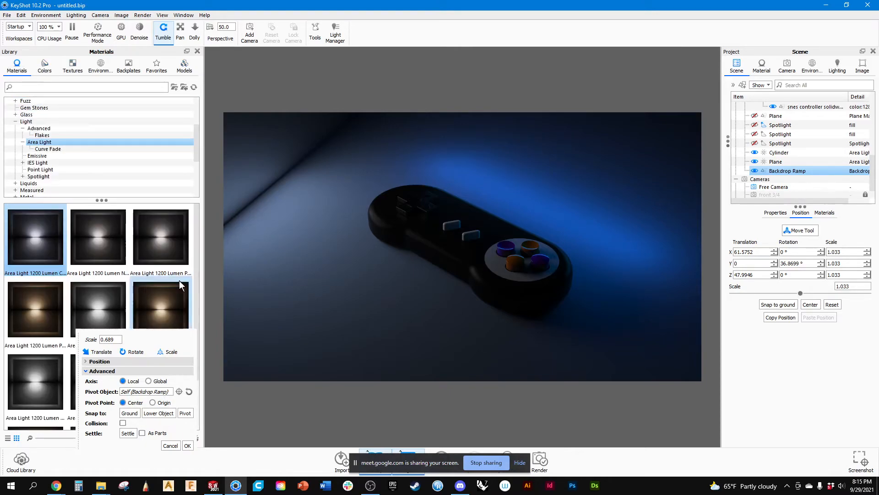
left_click(483, 257)
left_click(474, 236)
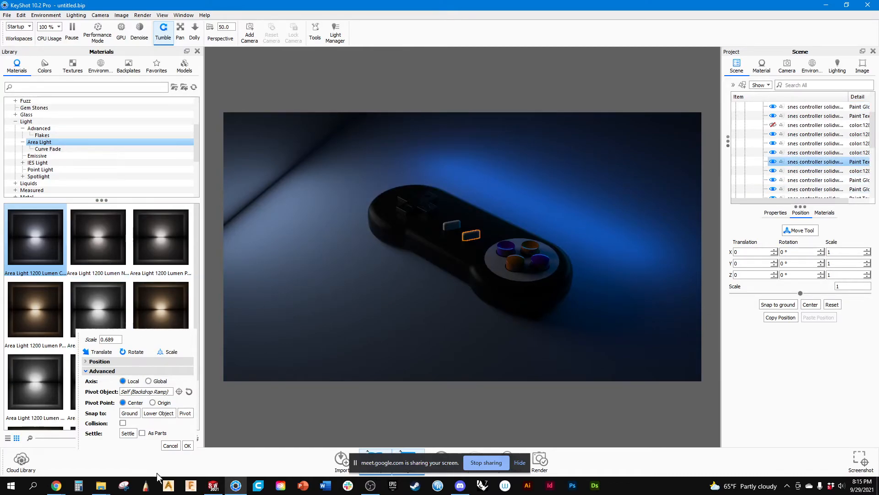
left_click(188, 445)
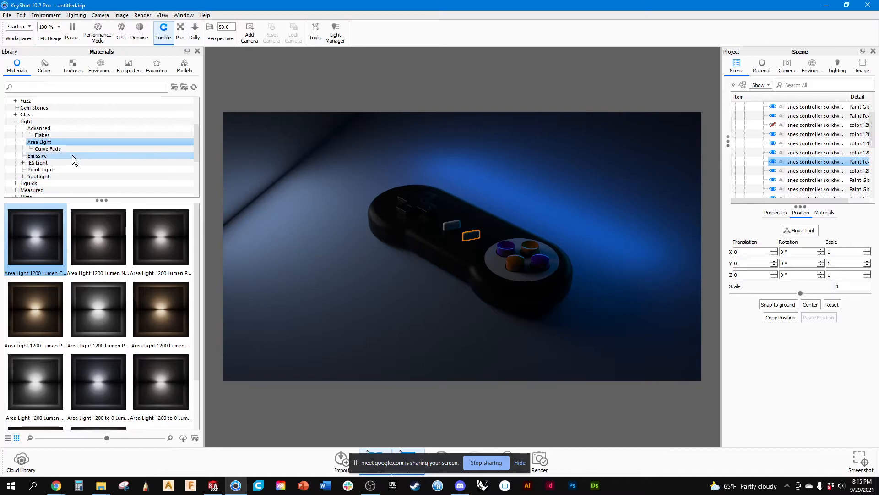
left_click(31, 156)
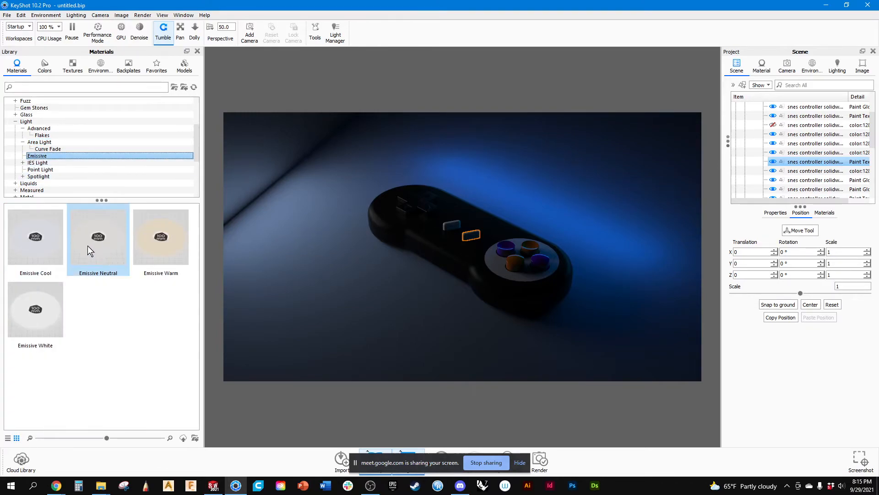
left_click_drag(48, 322, 806, 167)
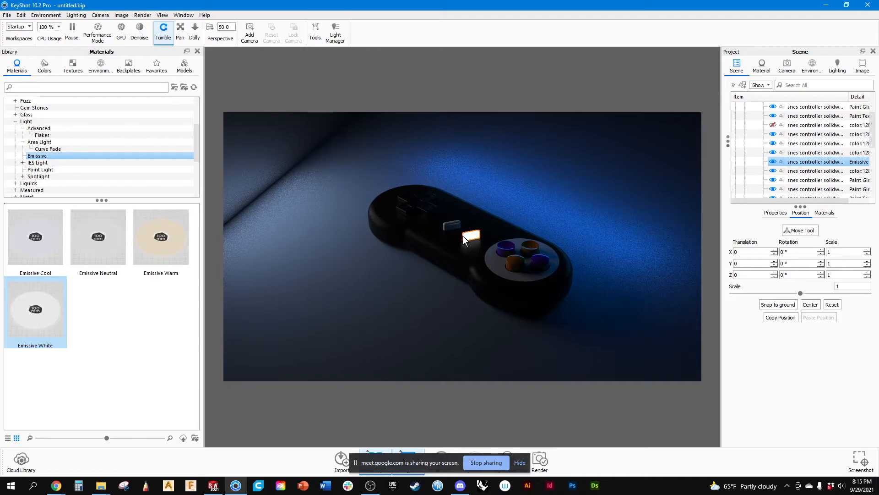
Set the Emissive White material's intensity to 1.392.
scroll(472, 238, "up", 5)
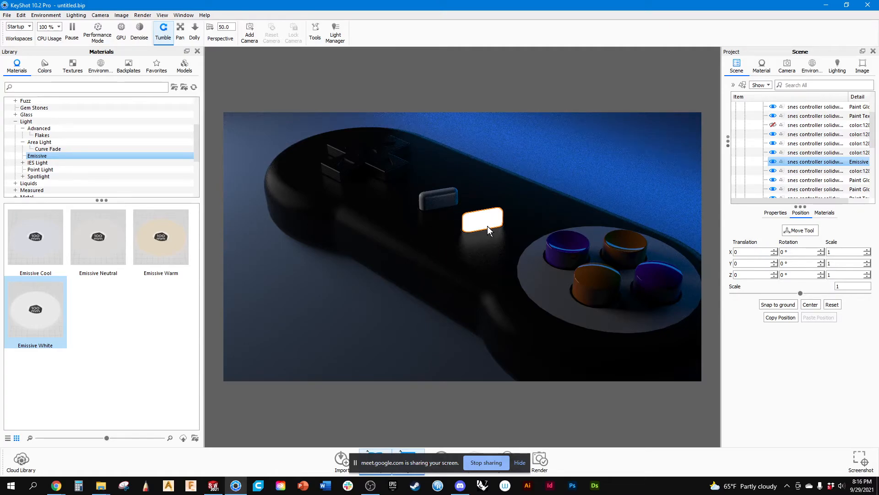
left_click(825, 214)
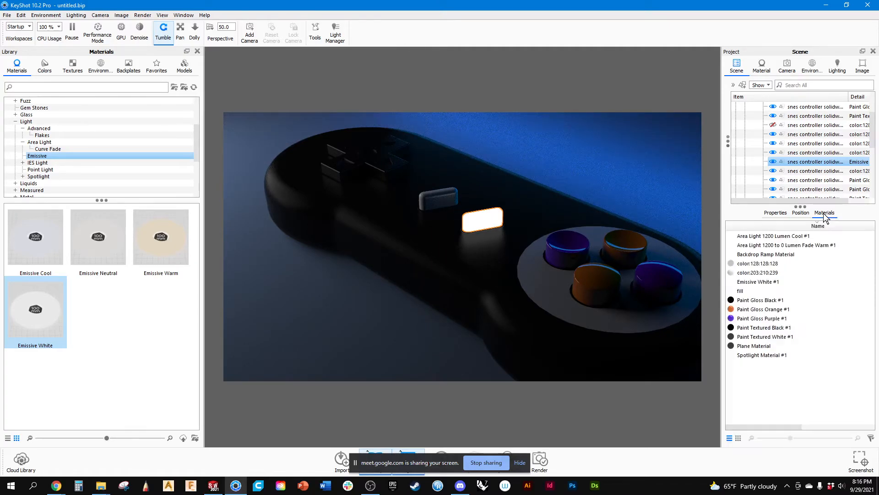
double_click(769, 282)
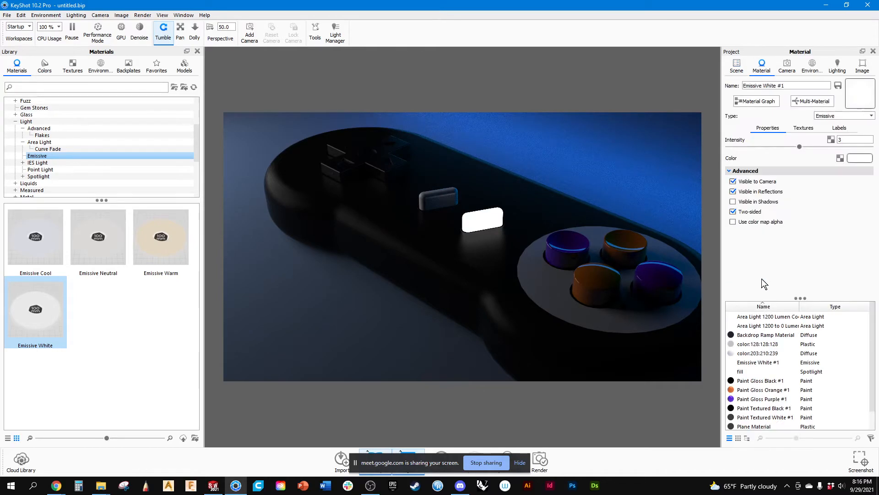
left_click_drag(799, 146, 764, 158)
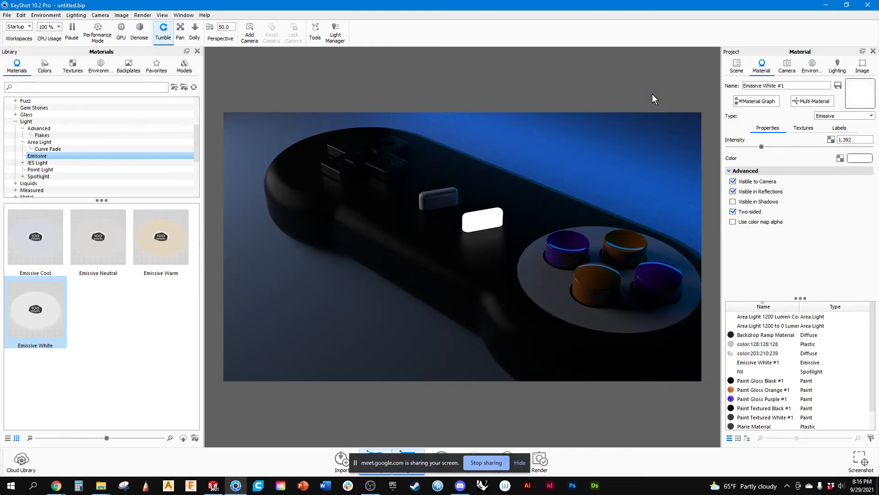
Select the glowing emissive button, locate its part in the scene tree and copy it.
left_click(494, 219)
left_click(737, 67)
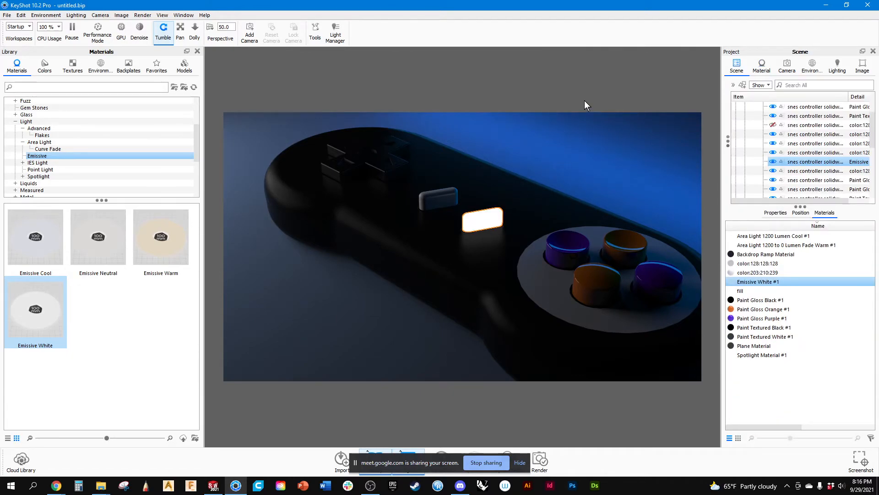
double_click(495, 219)
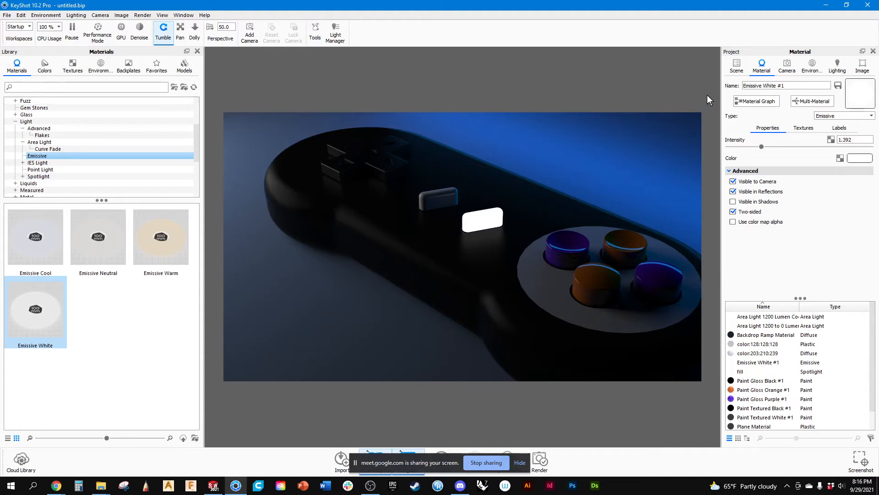
left_click(737, 65)
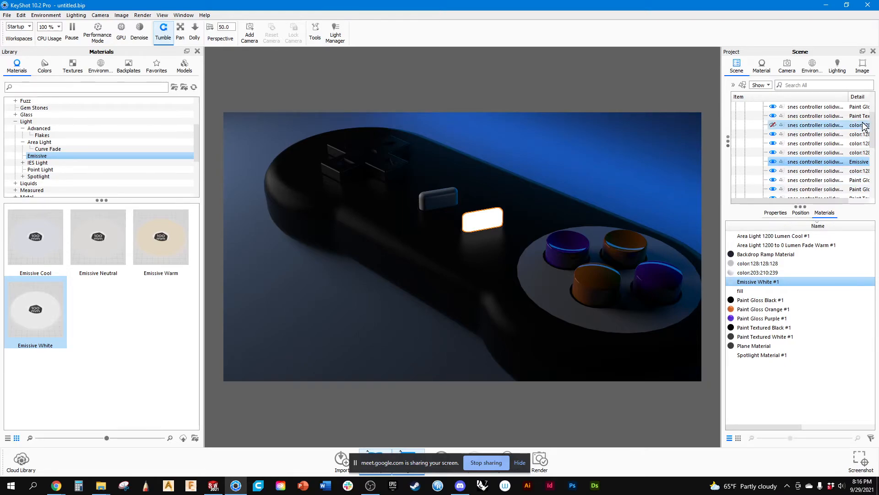
right_click(833, 166)
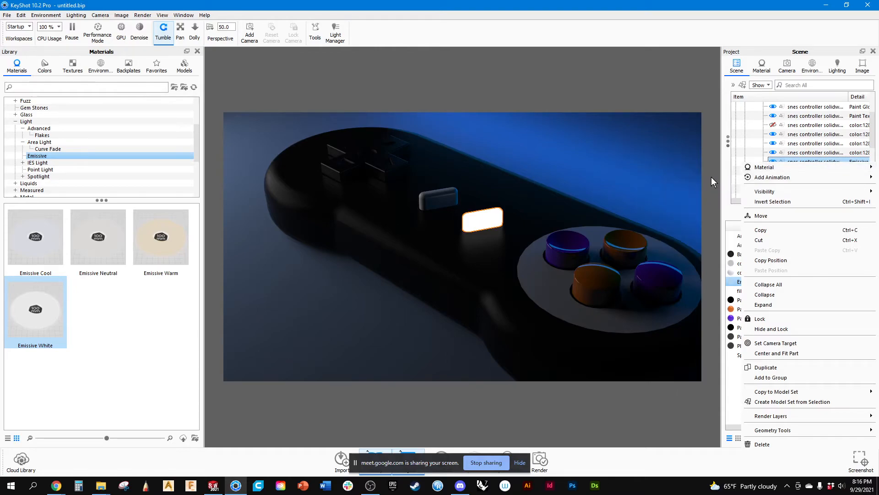
left_click(683, 88)
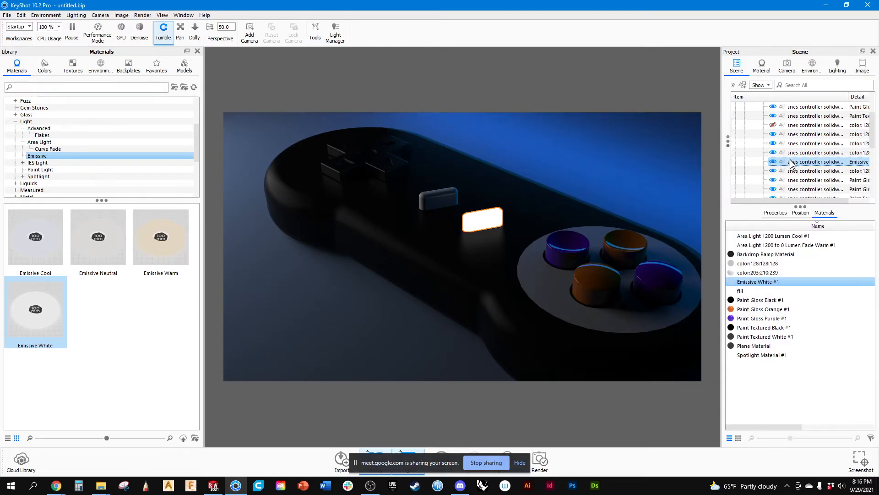
Paste the copied button directly under Model Sets, accepting the scene hierarchy change, and toggle the copy's visibility off and on.
scroll(792, 156, "up", 5)
left_click(789, 115)
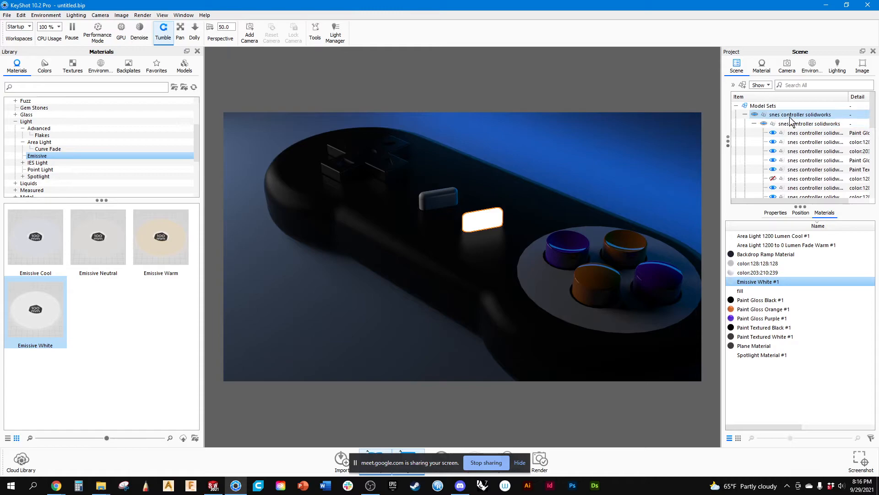
left_click(781, 117)
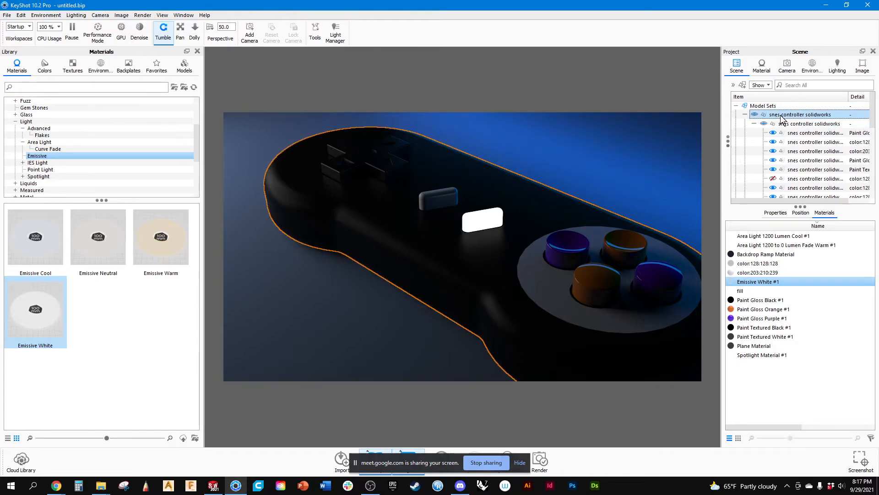
scroll(788, 127, "down", 7)
scroll(788, 129, "up", 7)
left_click(774, 107)
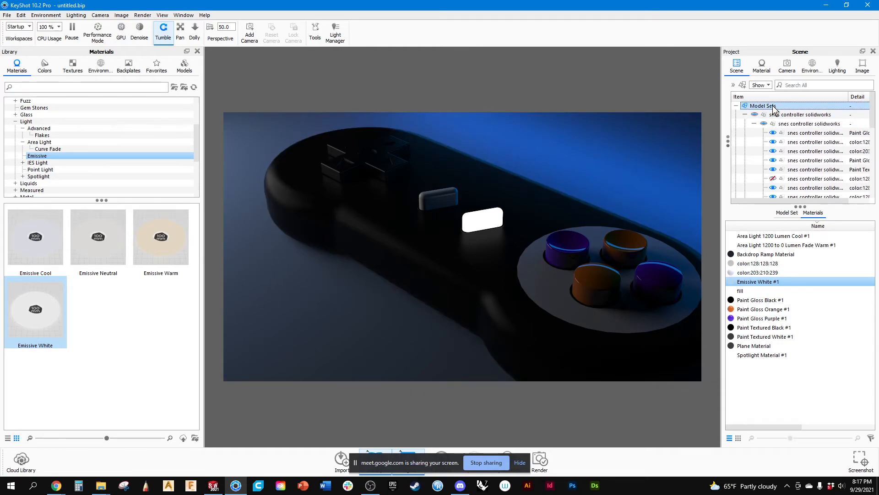
key("ctrl+v")
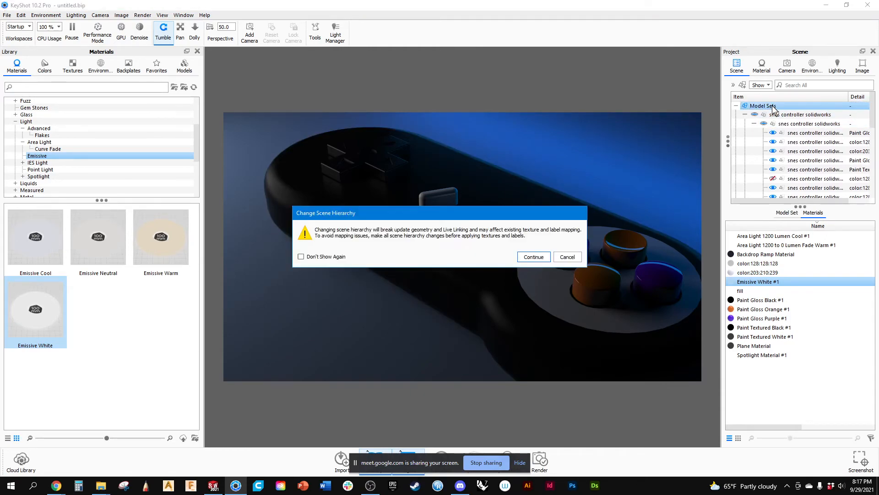
left_click(540, 256)
left_click(755, 115)
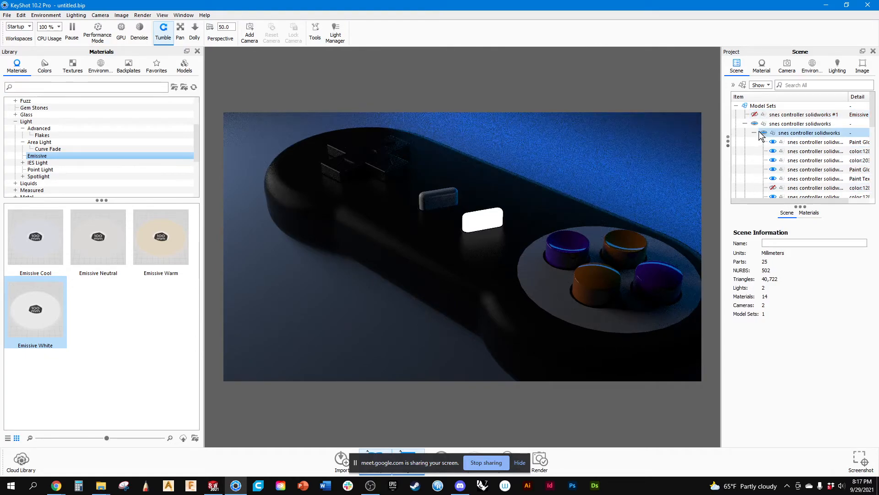
left_click(755, 114)
Scale the copied button part uniformly to 1.088.
left_click(782, 116)
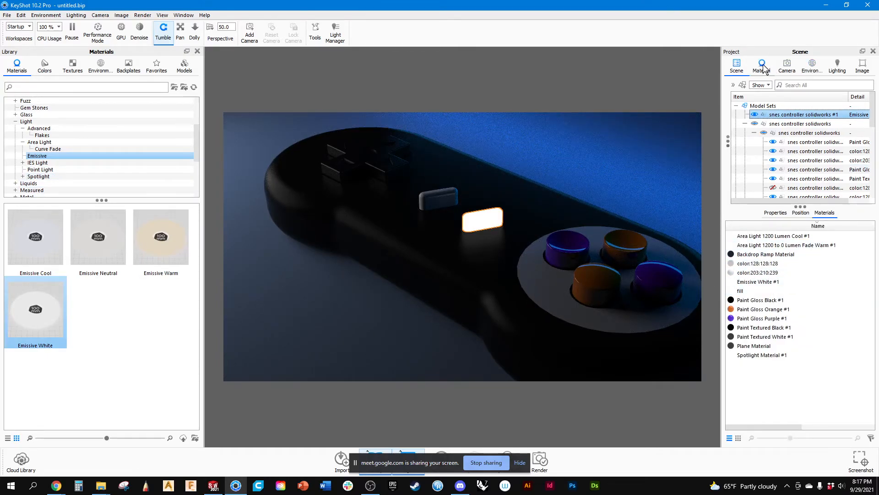
left_click(787, 213)
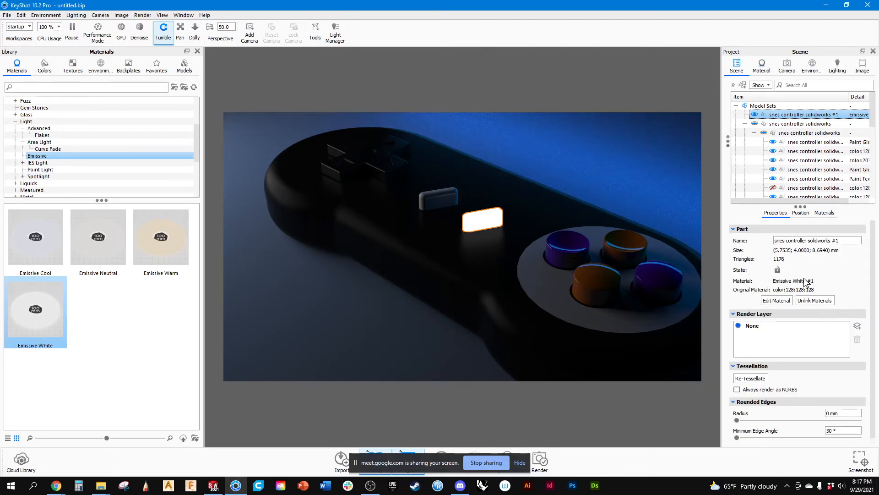
left_click(801, 213)
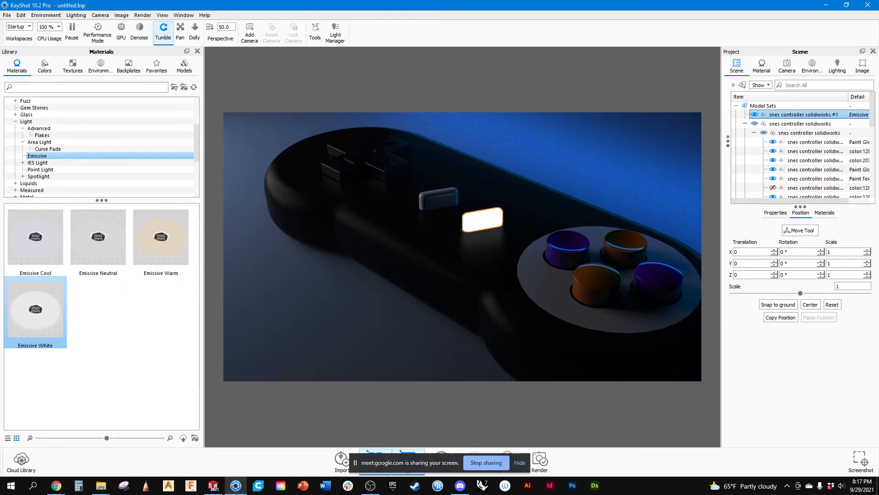
left_click_drag(801, 293, 807, 296)
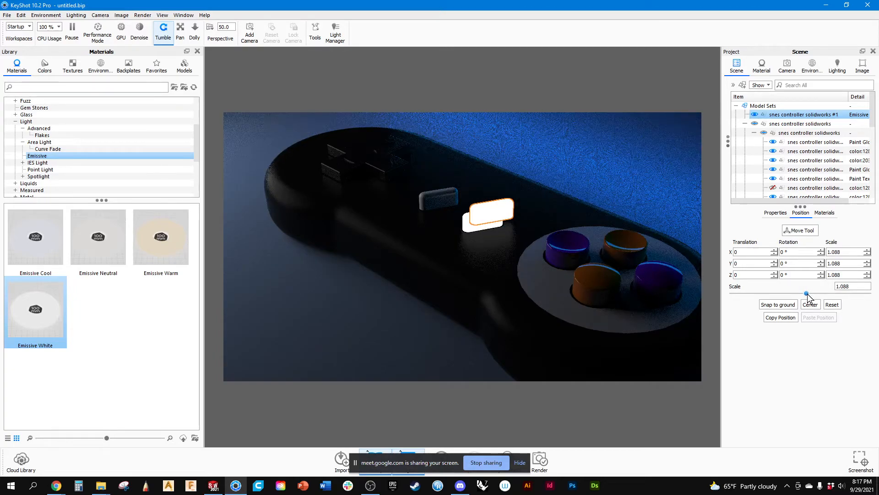
Move the enlarged copy so it encloses the original button, at about X -0.68, Y -1.03 and Z 2.78, and accept the placement.
left_click(799, 231)
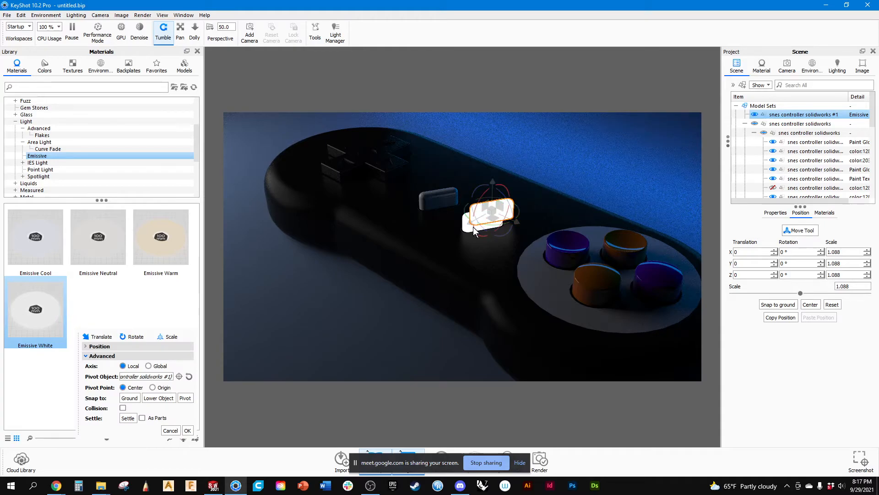
left_click_drag(470, 229, 461, 229)
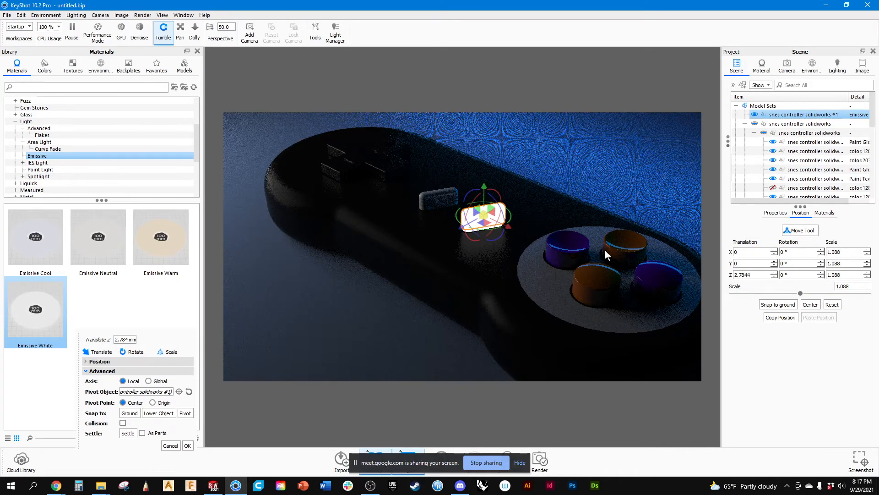
left_click_drag(552, 220, 536, 202)
scroll(536, 202, "up", 7)
middle_click_drag(587, 201, 577, 279)
left_click_drag(556, 171, 455, 260)
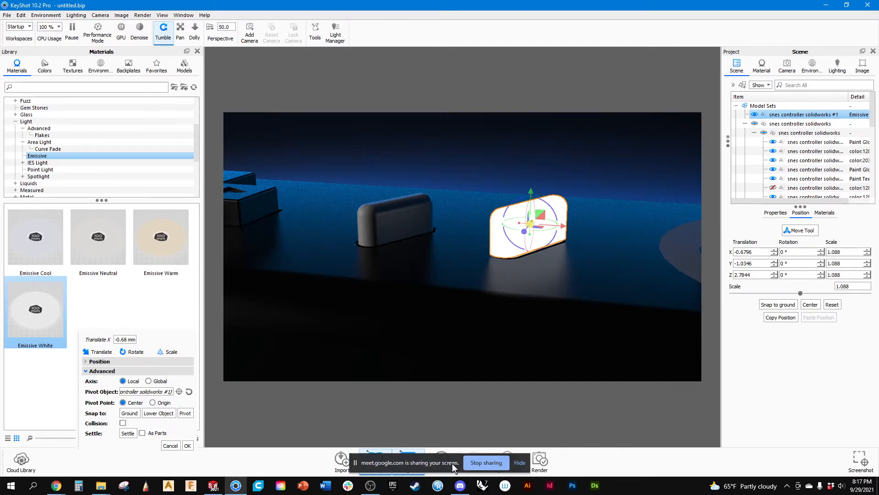
left_click(519, 462)
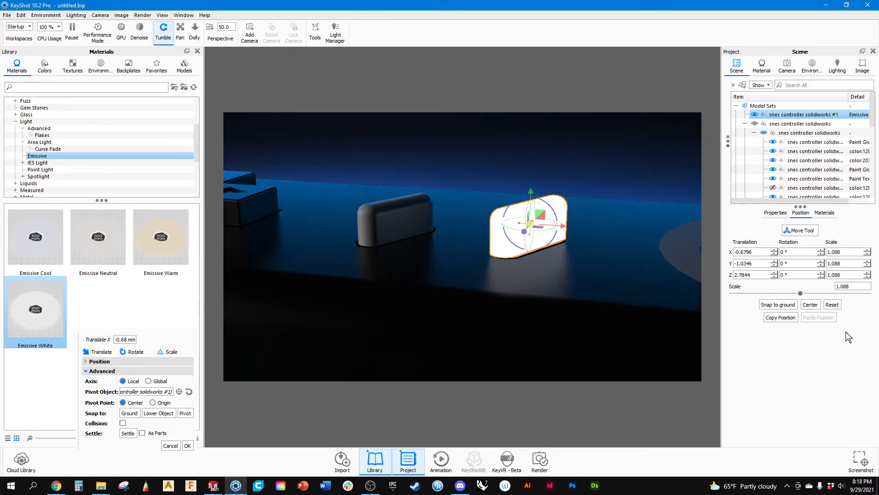
left_click(799, 229)
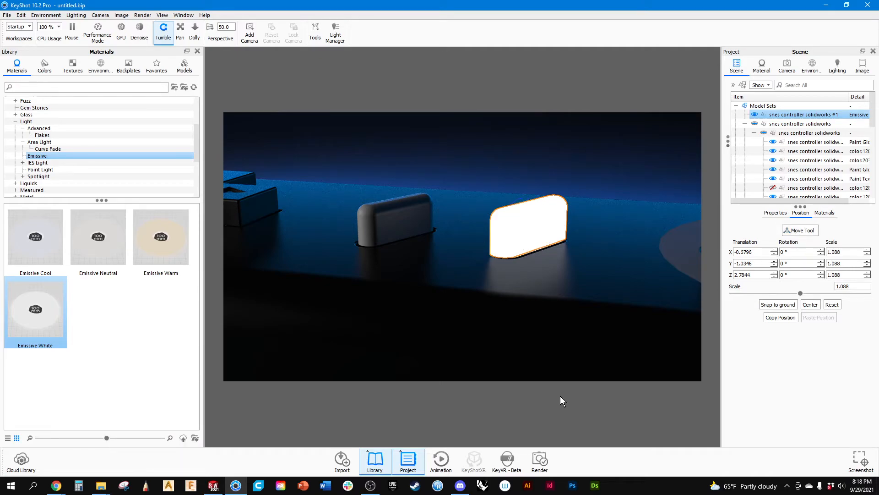
Apply the Glass Scratched White material from the textured glass library to the enlarged button copy.
left_click(15, 121)
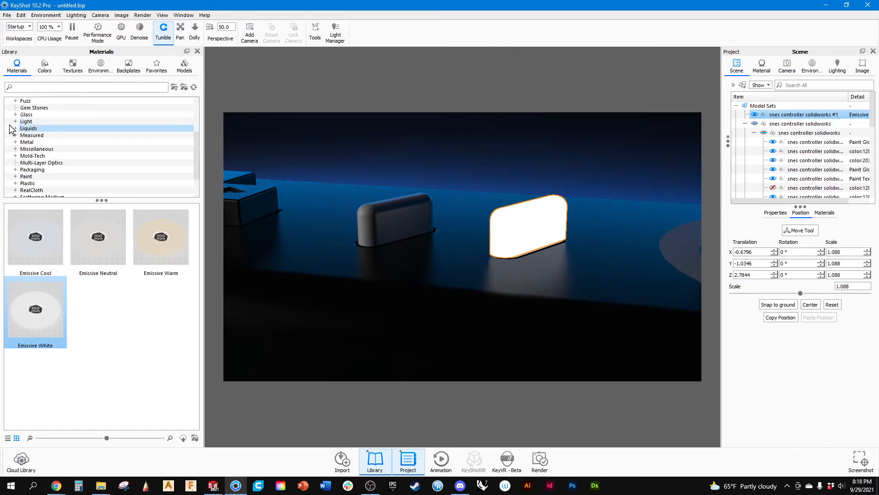
left_click(25, 115)
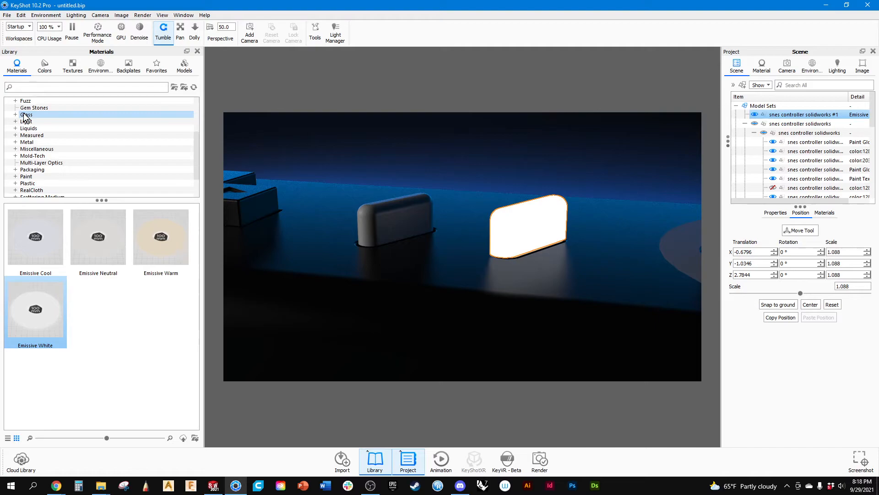
left_click(15, 114)
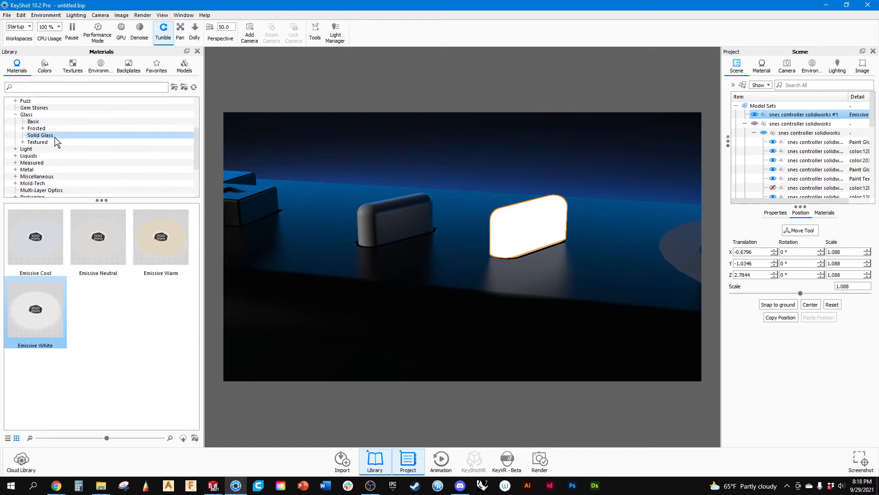
left_click(22, 143)
left_click(46, 163)
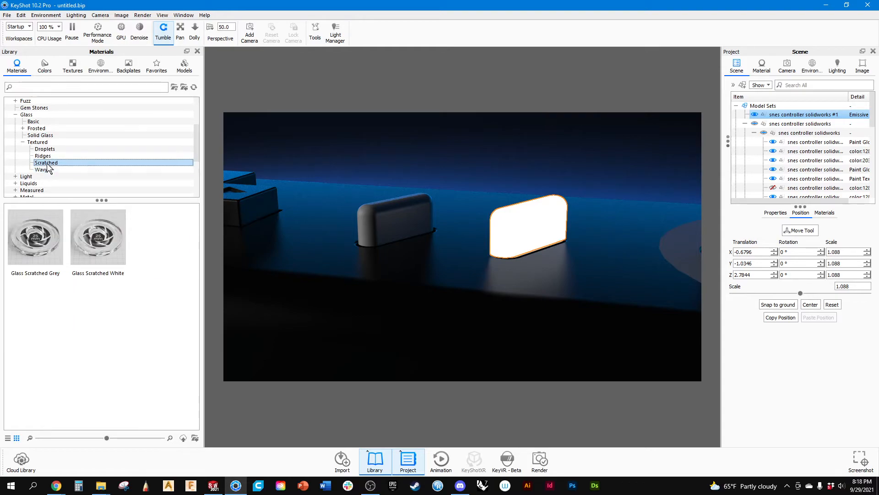
left_click_drag(109, 249, 799, 119)
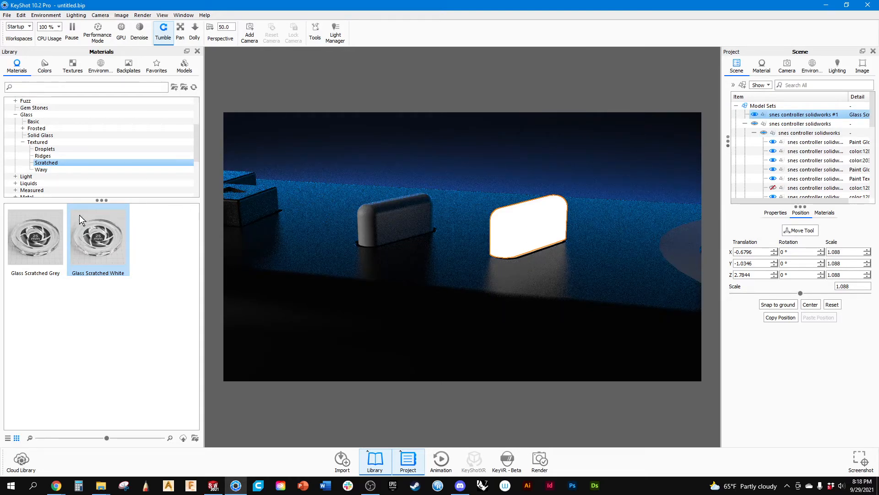
Apply the Clear Rough Plastic Blue material from the clear plastics to the enlarged button copy.
scroll(41, 167, "down", 5)
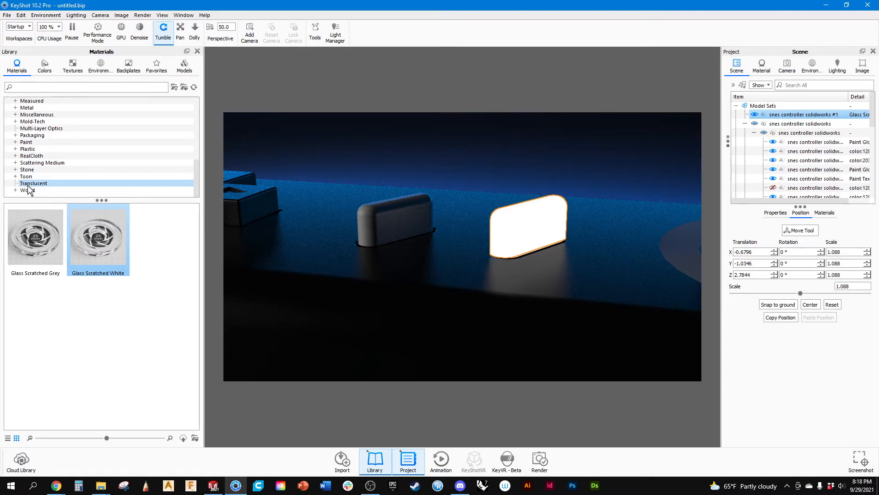
left_click(27, 149)
left_click(15, 148)
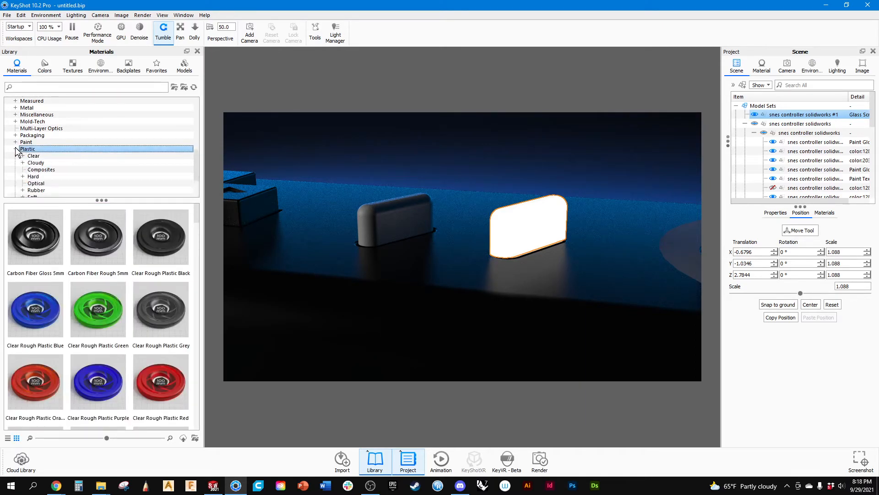
scroll(26, 163, "down", 1)
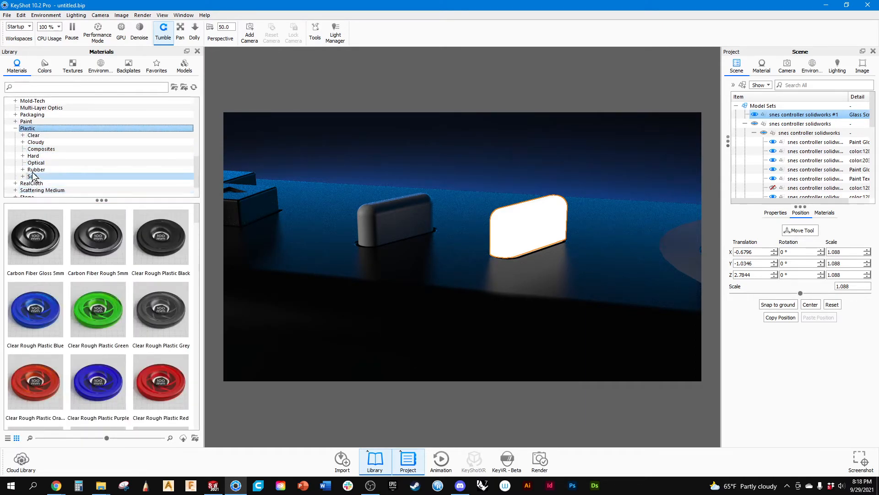
left_click(33, 164)
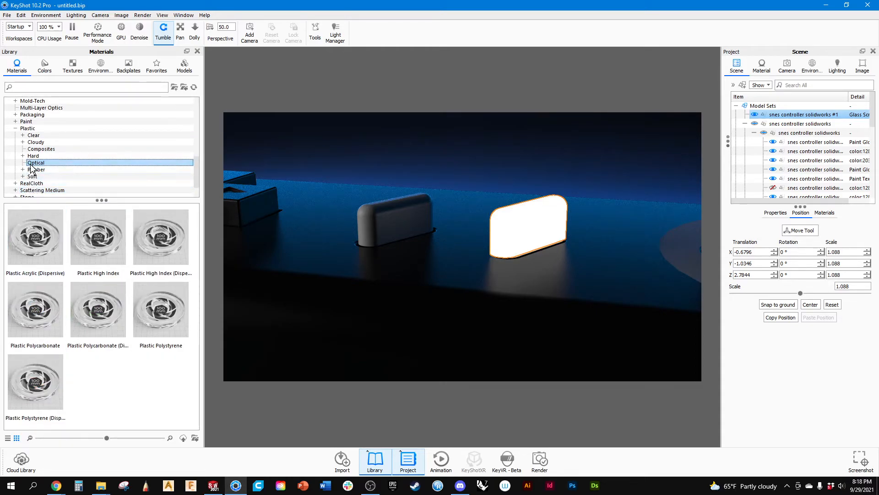
left_click(33, 135)
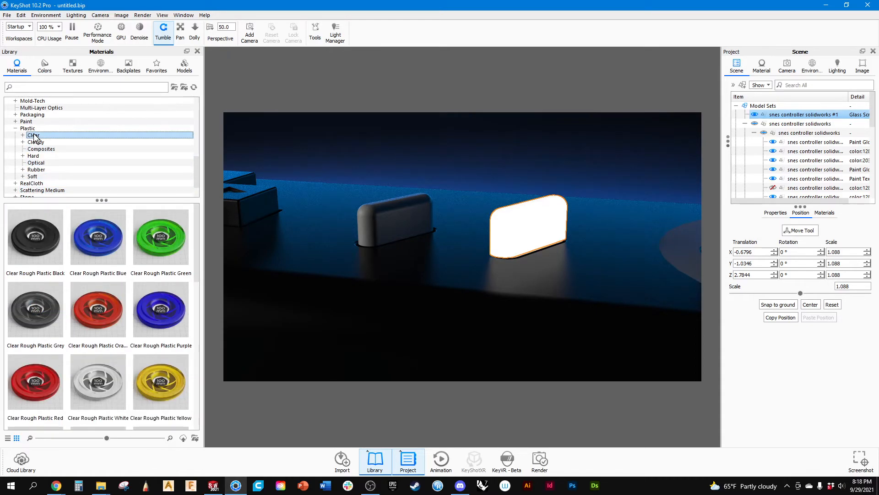
left_click_drag(107, 251, 793, 117)
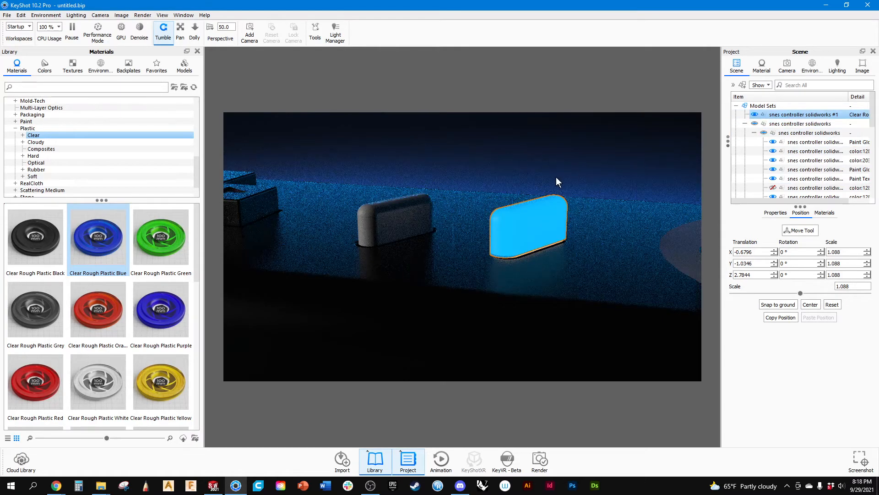
Set the Emissive White material's intensity to 0.582.
mouse_move(563, 260)
left_mouse_down()
mouse_move(562, 283)
mouse_move(563, 269)
mouse_move(587, 349)
mouse_move(679, 320)
mouse_move(689, 277)
mouse_move(656, 263)
mouse_move(575, 260)
left_mouse_up()
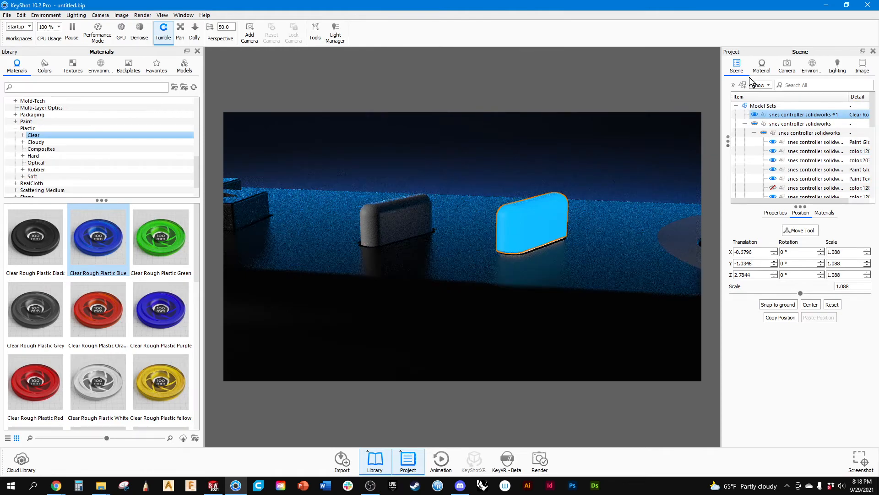
left_click(762, 67)
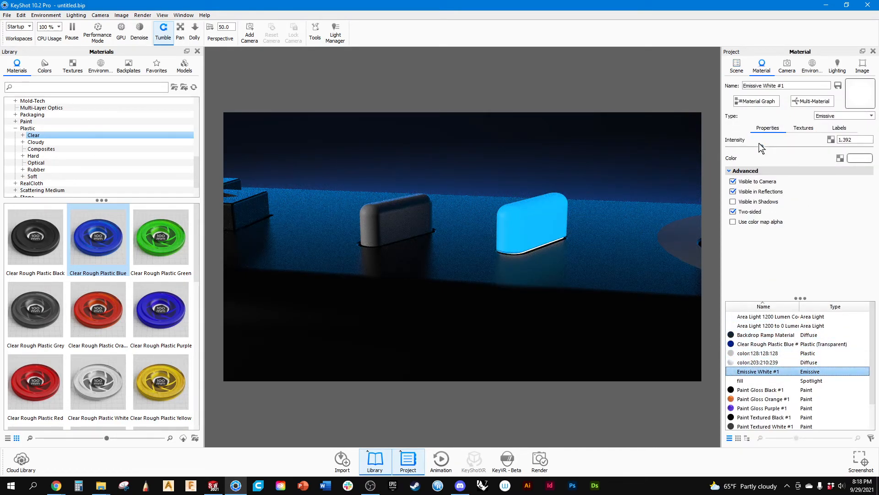
left_click_drag(763, 148, 744, 157)
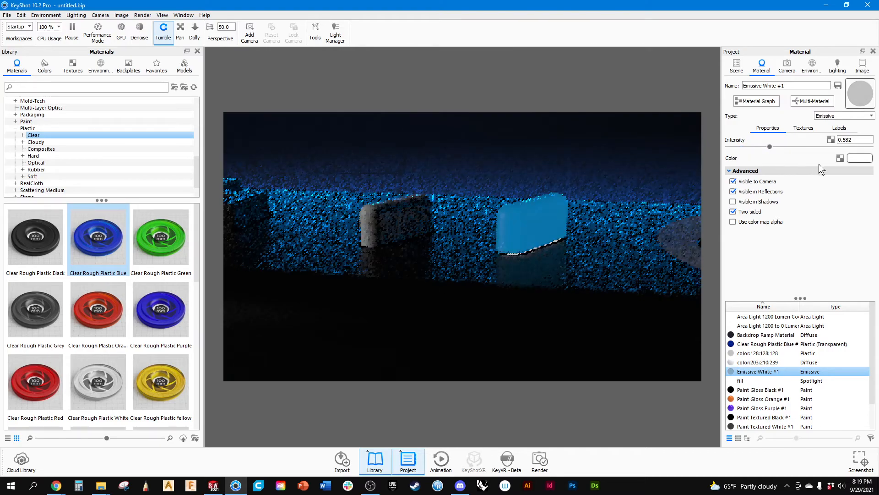
Set the Emissive White material's colour to a very pale pink-white, #FFF5F5, and accept it.
left_click(858, 159)
mouse_move(792, 112)
left_mouse_down()
mouse_move(837, 94)
mouse_move(812, 94)
left_mouse_up()
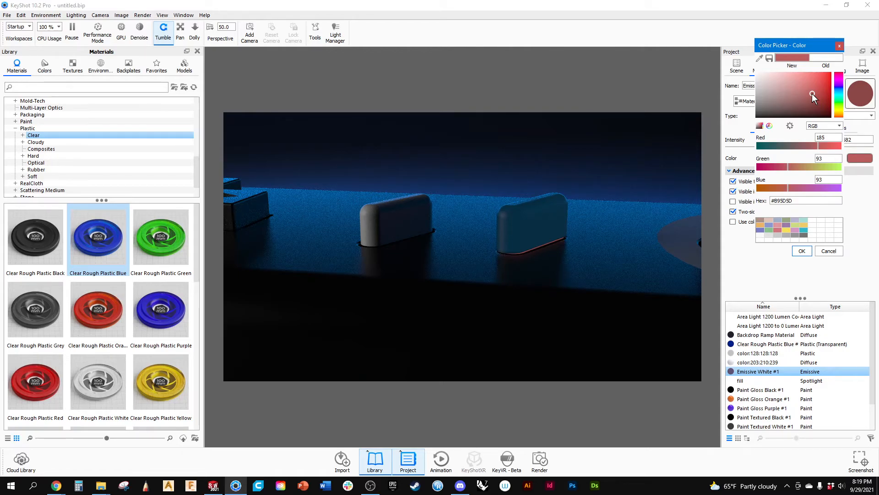
left_click_drag(812, 94, 762, 73)
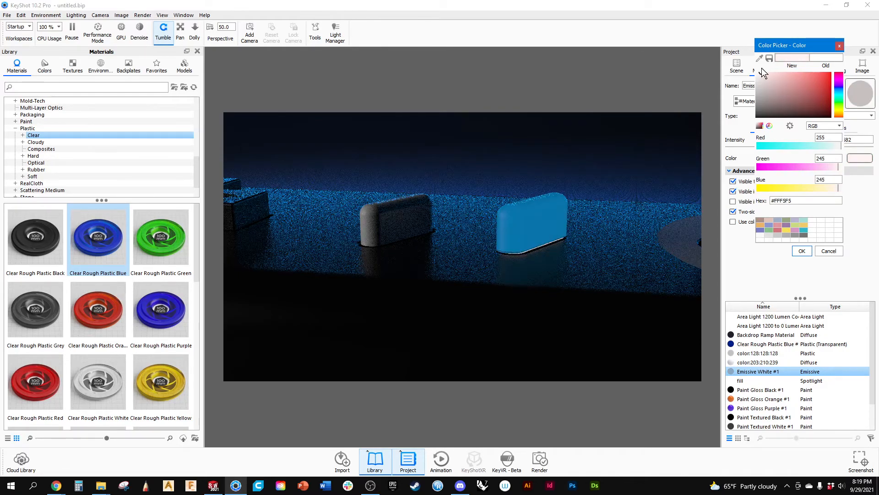
left_click(802, 251)
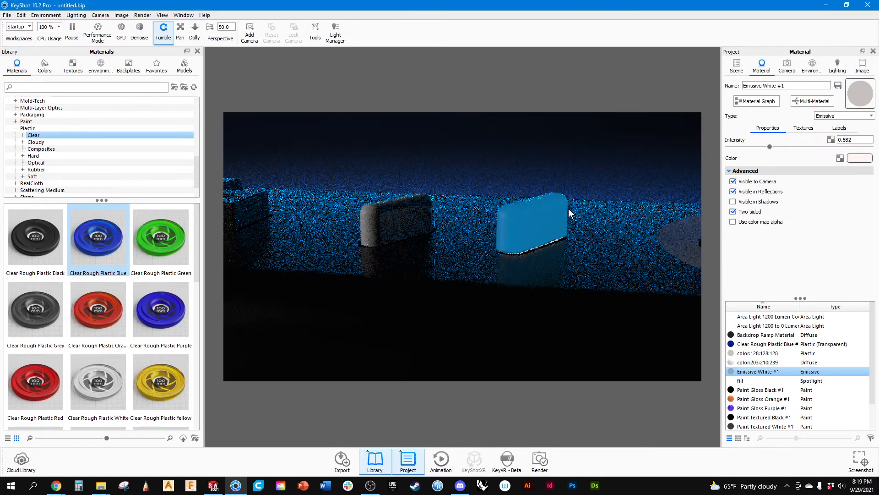
Set the refractive index of the Clear Rough Plastic Blue material on the enlarged button copy to 1.
scroll(544, 214, "up", 5)
left_click_drag(570, 240, 574, 275)
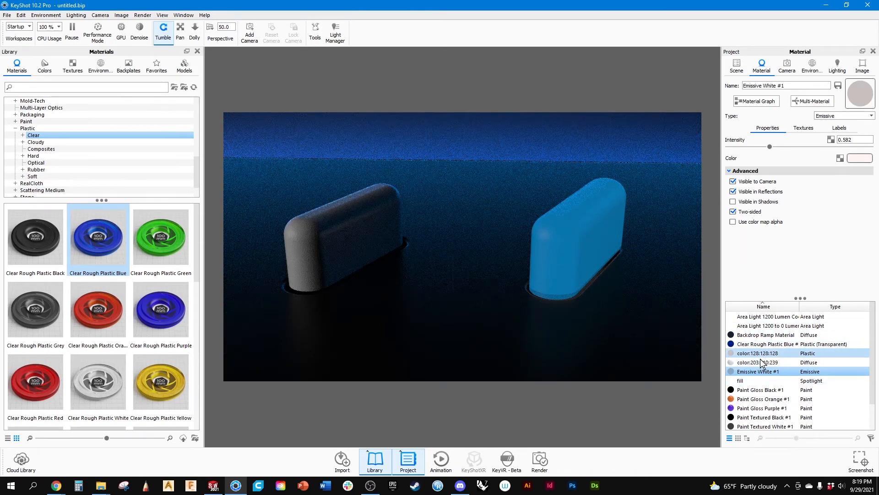
scroll(768, 353, "down", 1)
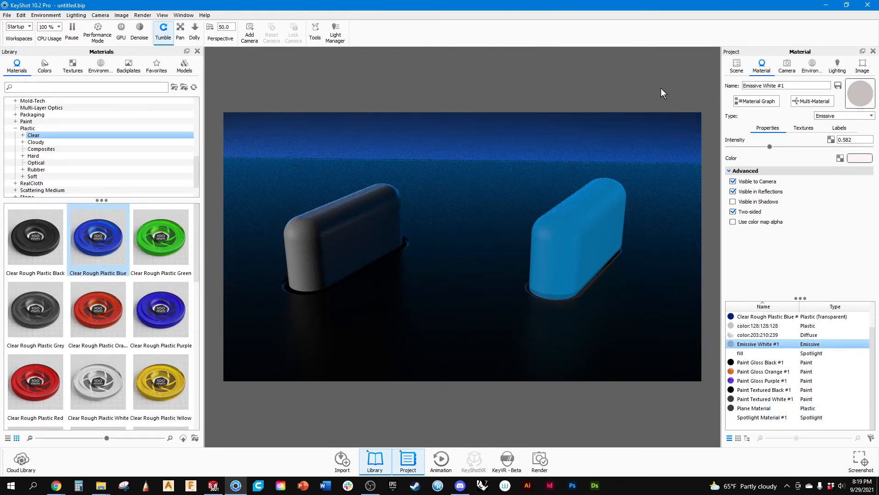
double_click(596, 200)
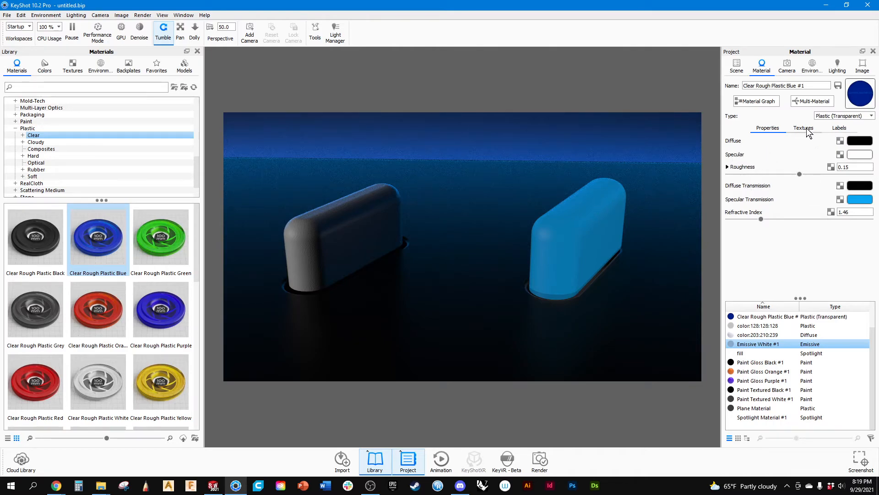
left_click_drag(760, 221, 723, 231)
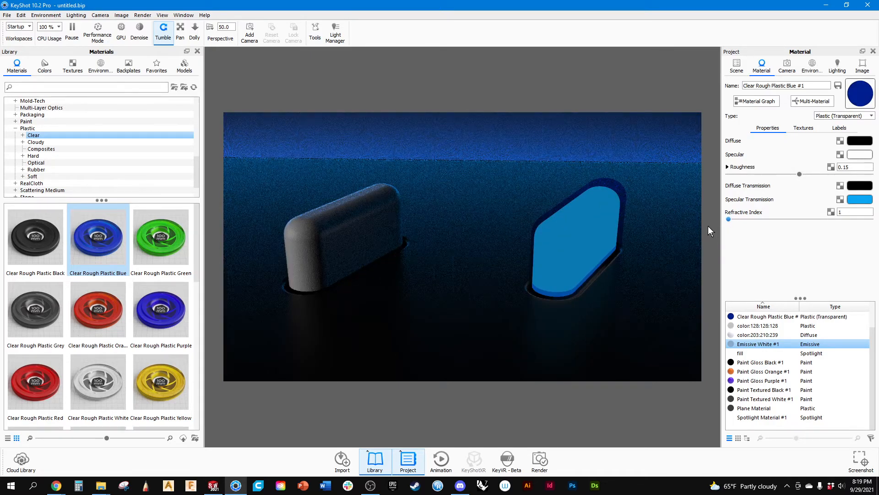
Examine the blue shell around the emissive button from several angles, up close and from farther away.
left_click_drag(581, 215, 620, 189)
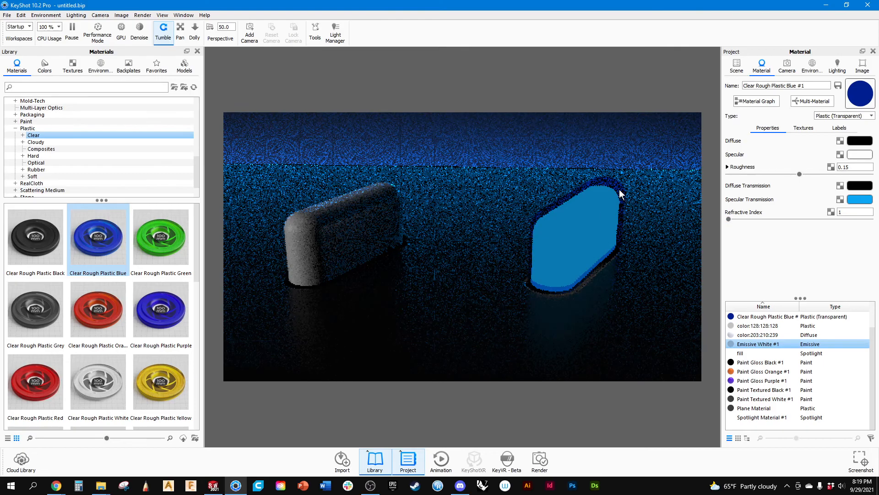
scroll(622, 190, "up", 5)
middle_click_drag(663, 183, 267, 280)
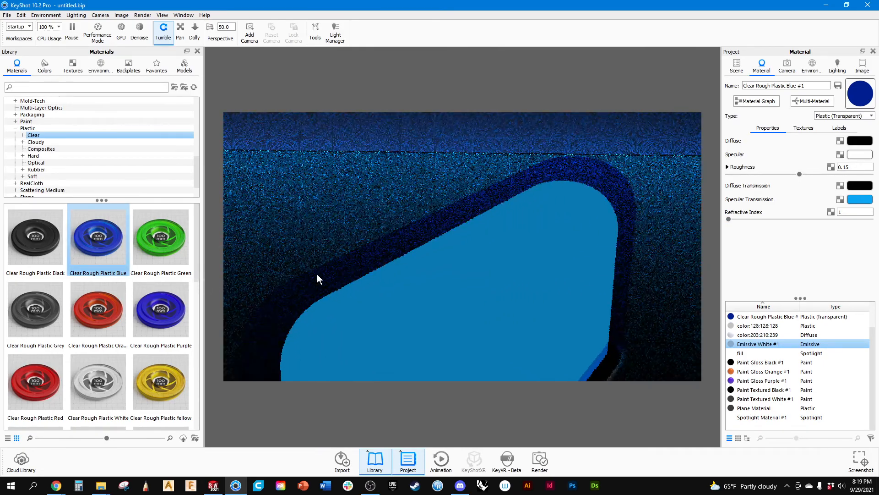
scroll(614, 187, "down", 10)
left_click_drag(483, 300, 446, 309)
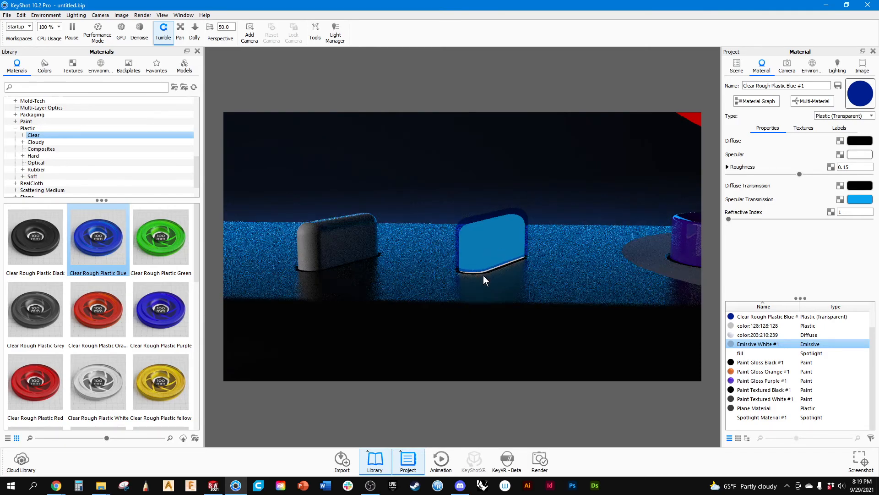
scroll(486, 263, "up", 8)
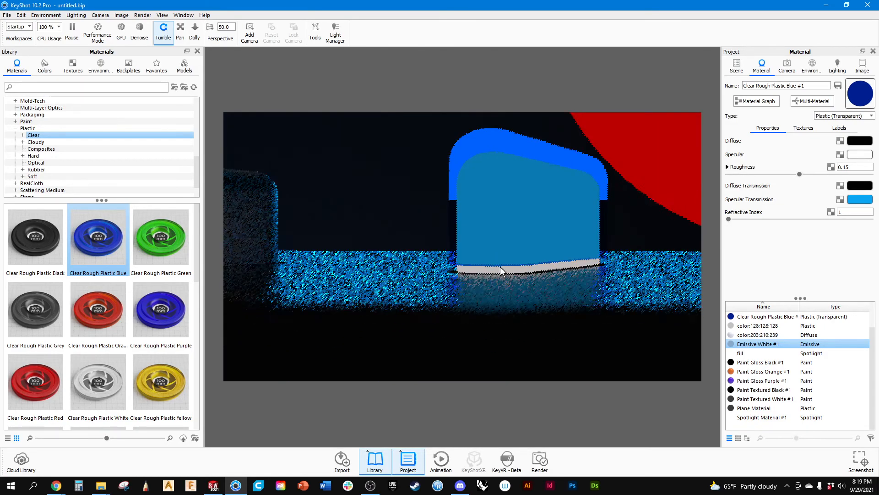
left_click_drag(499, 257, 520, 283)
scroll(520, 283, "down", 5)
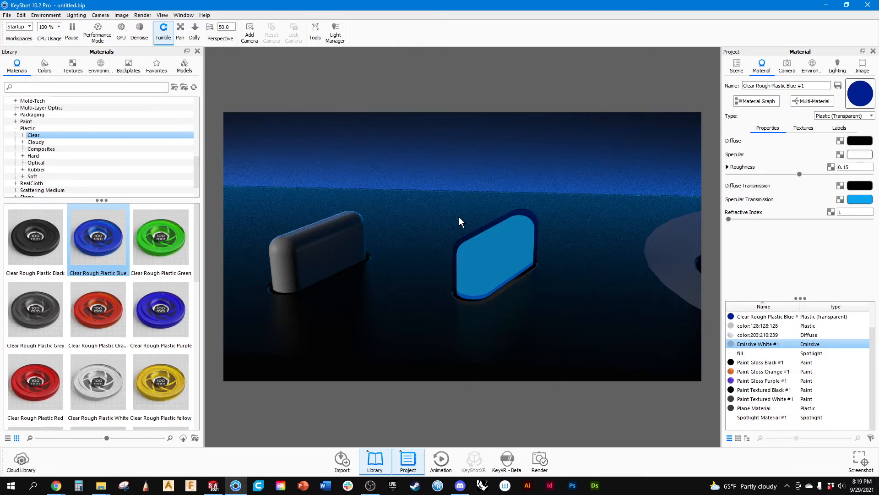
Lower the blue plastic's roughness and hide the enlarged button copy in the scene.
left_click_drag(799, 174, 737, 174)
left_click(737, 65)
left_click(758, 116)
left_click(754, 115)
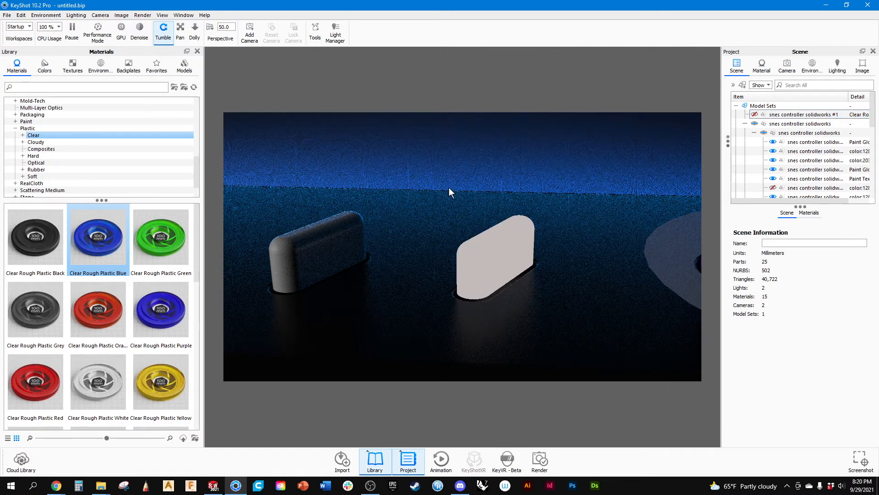
Apply the 30-degree Spotlight 60 material from the basic spotlight library to the grey button beside the emissive one.
scroll(37, 164, "up", 2)
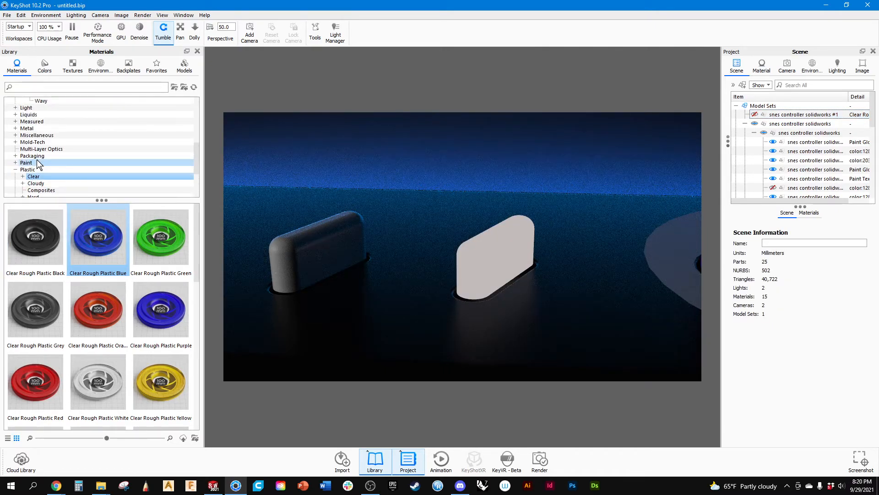
scroll(37, 166, "down", 4)
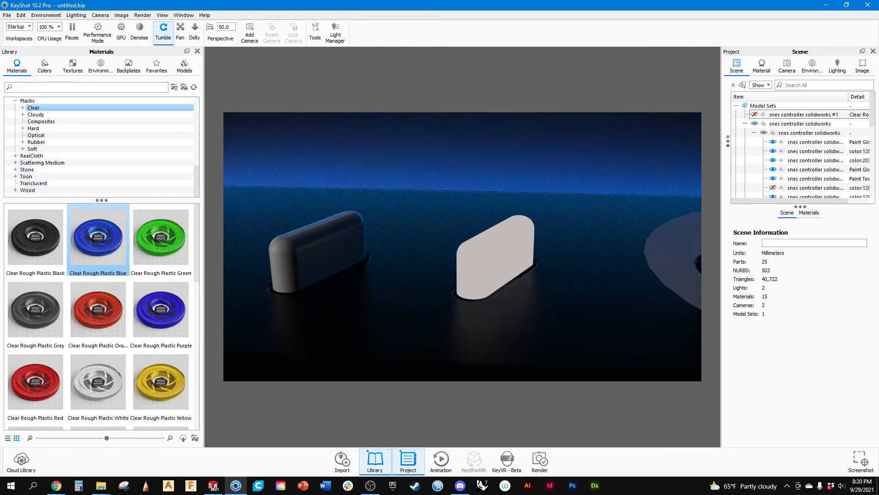
scroll(49, 160, "up", 6)
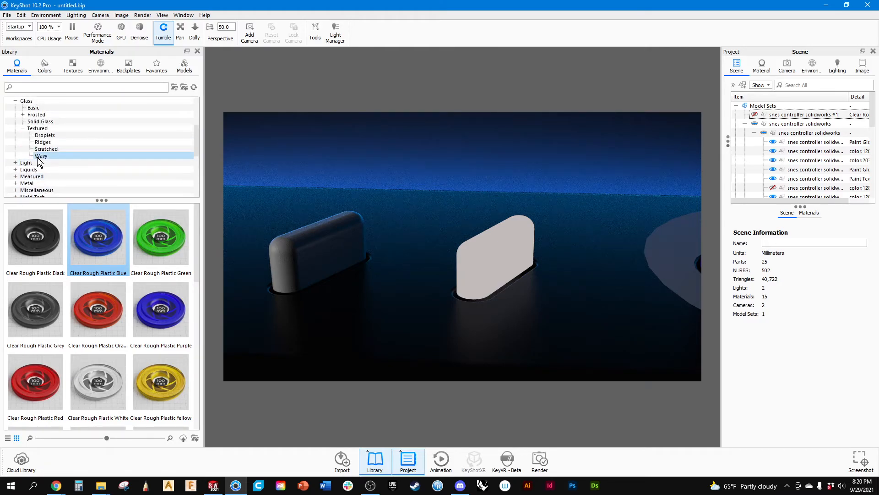
scroll(24, 159, "up", 4)
left_click(15, 183)
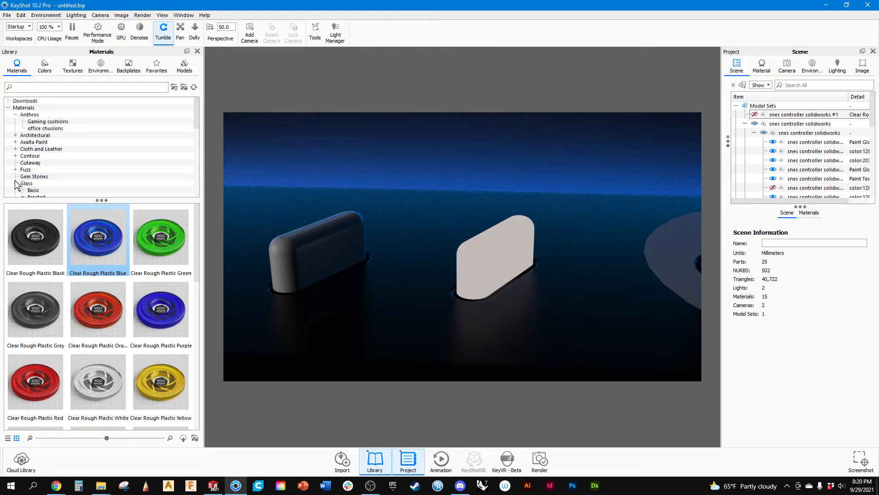
left_click(15, 190)
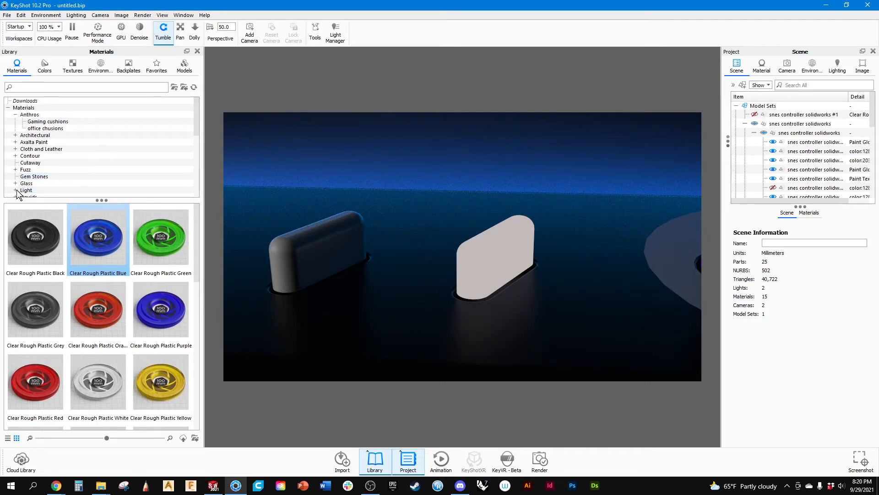
scroll(64, 160, "down", 4)
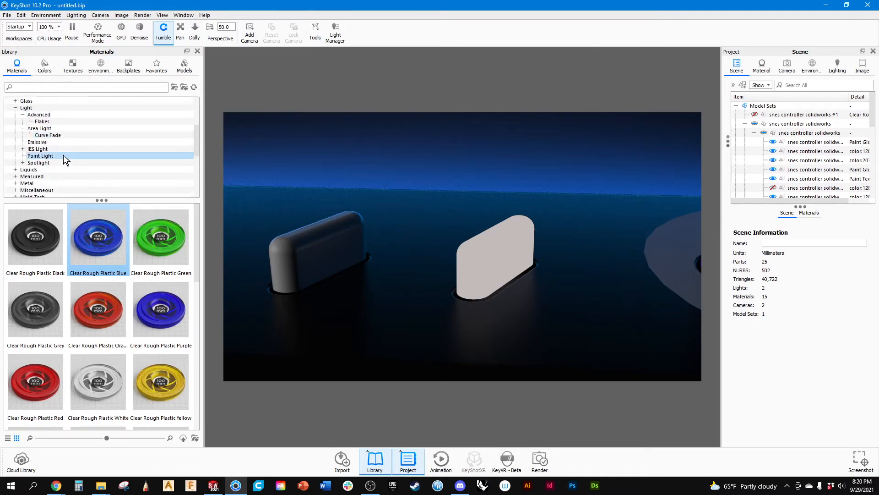
left_click(22, 162)
left_click(37, 170)
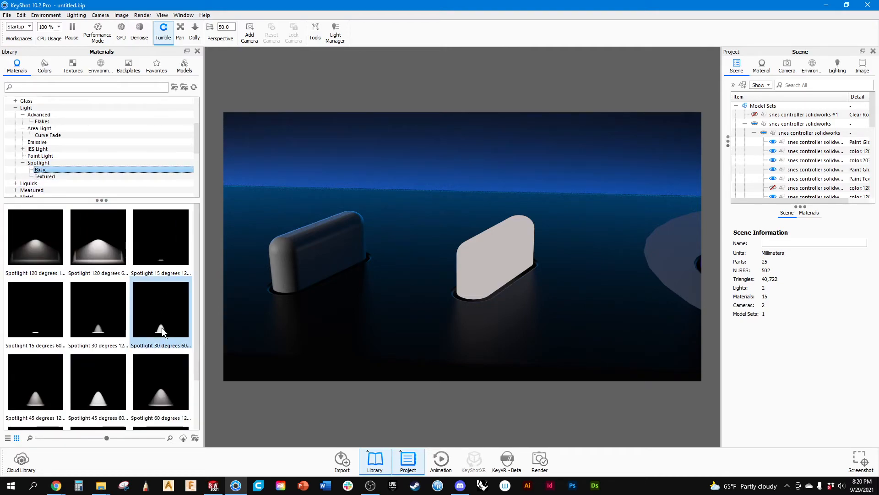
left_click_drag(162, 331, 322, 254)
scroll(324, 254, "down", 5)
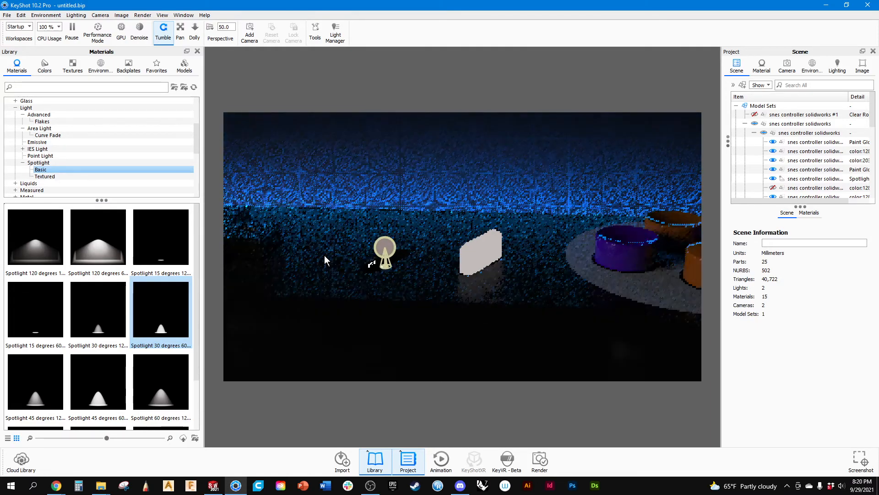
Select the spotlight part and widen its light radius until the beam reaches the neighbouring emissive button.
left_click(396, 240)
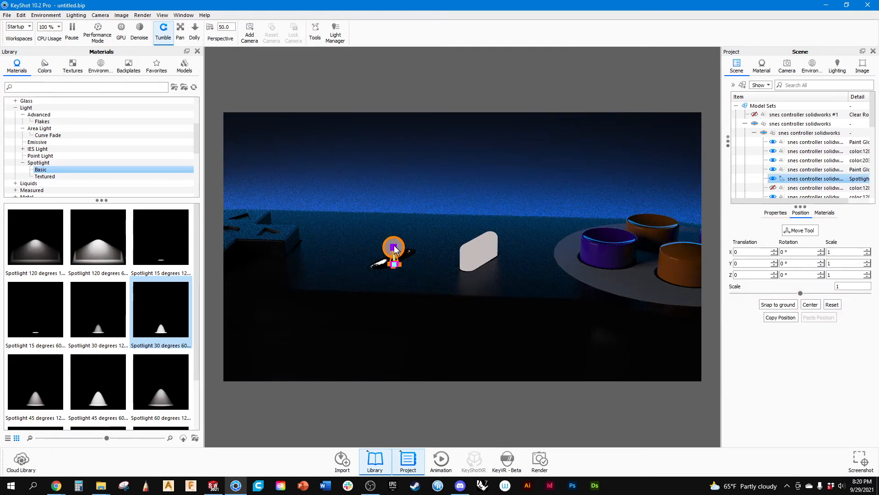
left_click_drag(393, 233, 393, 224)
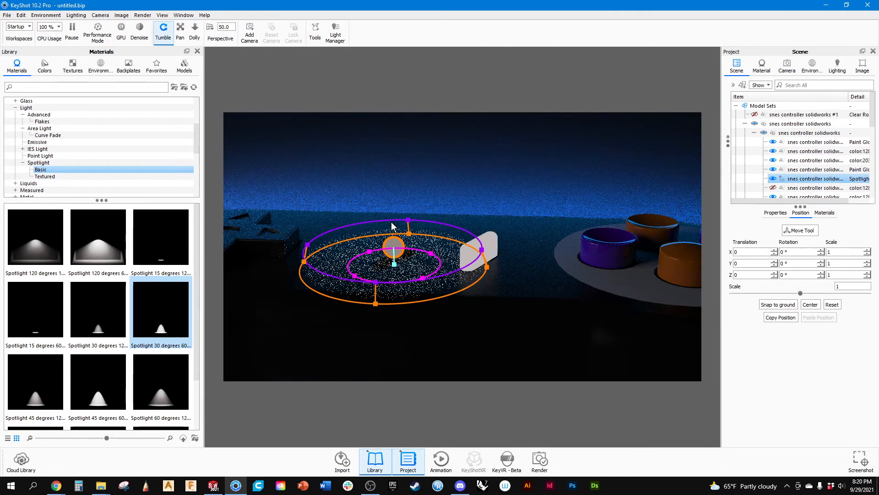
scroll(402, 268, "up", 5)
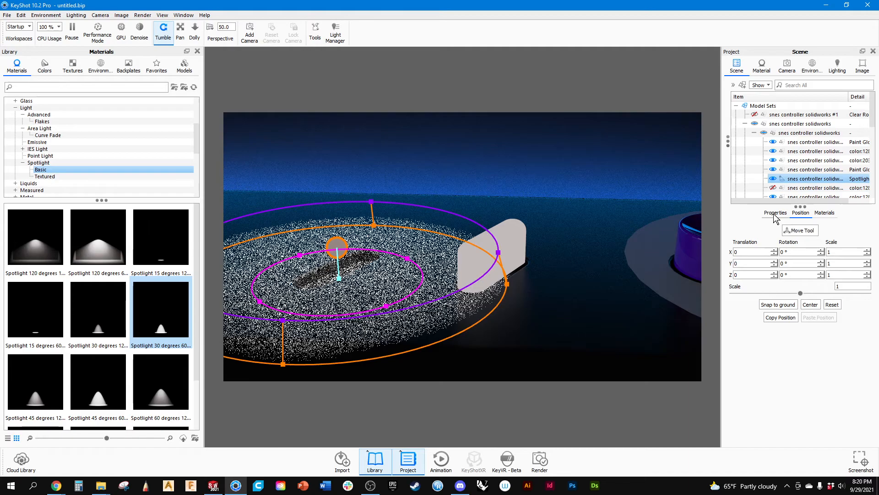
Move the spotlight above the controller to about Y 30.70 and Z 0.91 with the Move Tool.
left_click(800, 229)
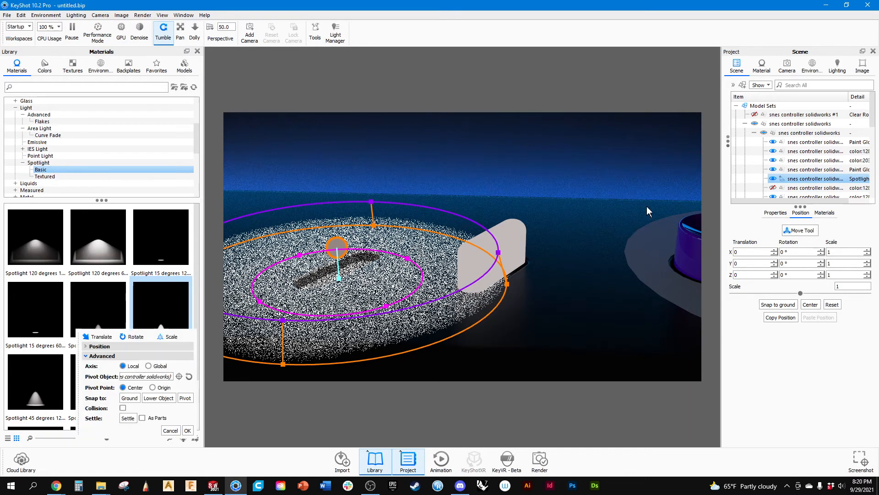
scroll(401, 222, "down", 5)
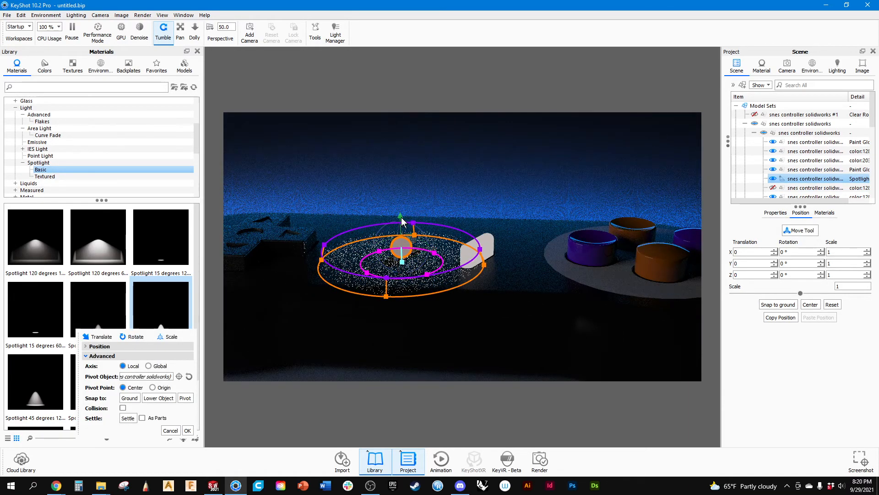
left_click_drag(402, 219, 397, 359)
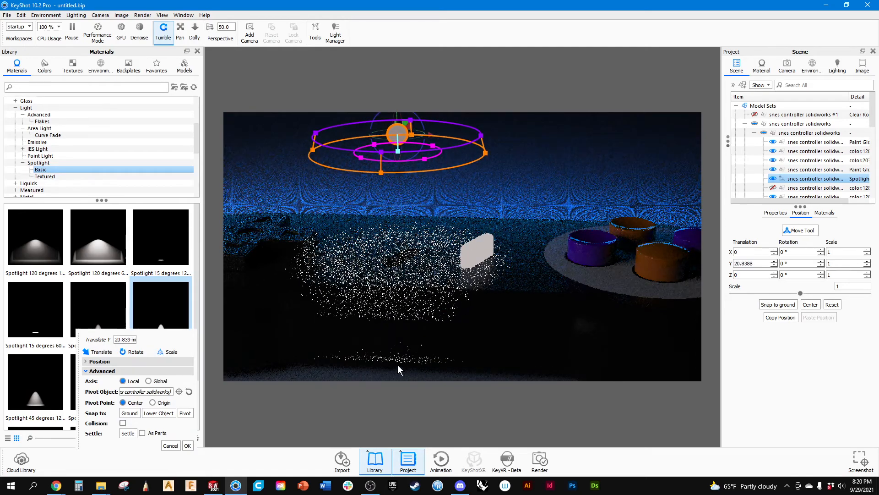
scroll(409, 212, "down", 5)
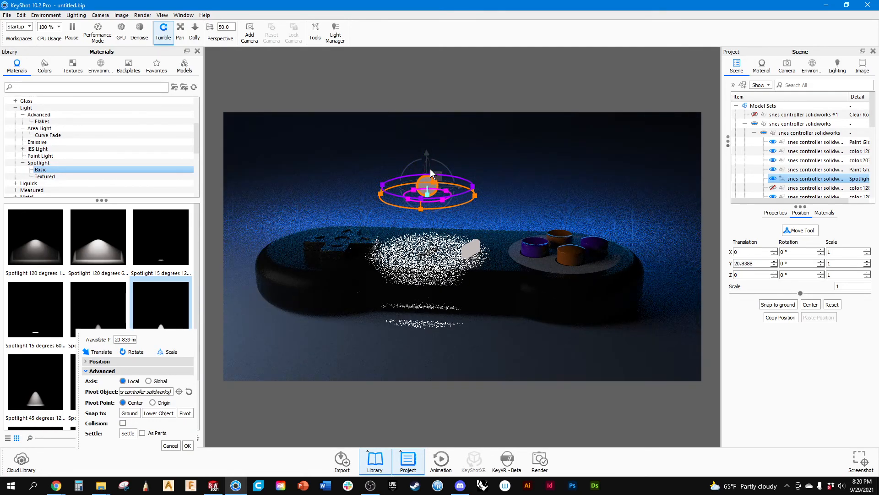
mouse_move(430, 168)
left_mouse_down()
mouse_move(430, 123)
mouse_move(476, 166)
mouse_move(426, 178)
mouse_move(429, 170)
left_mouse_up()
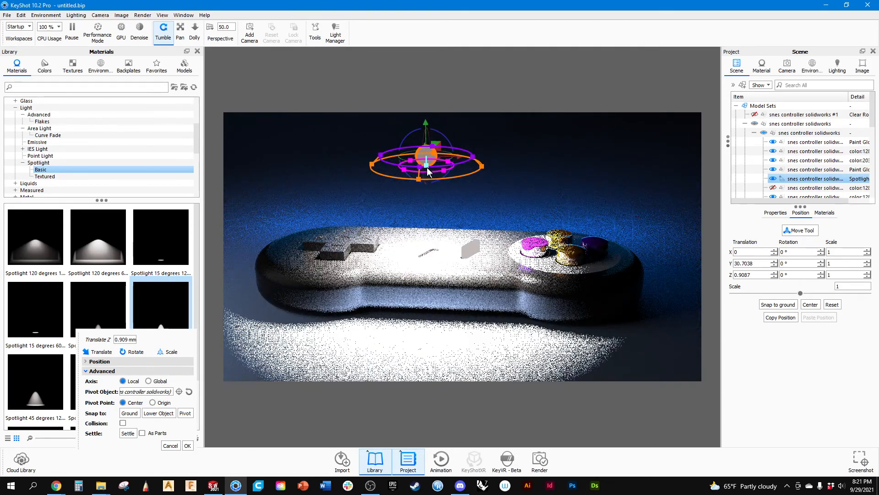
Extend the spotlight's target point down to the controller's top surface between the centre buttons.
scroll(428, 167, "up", 10)
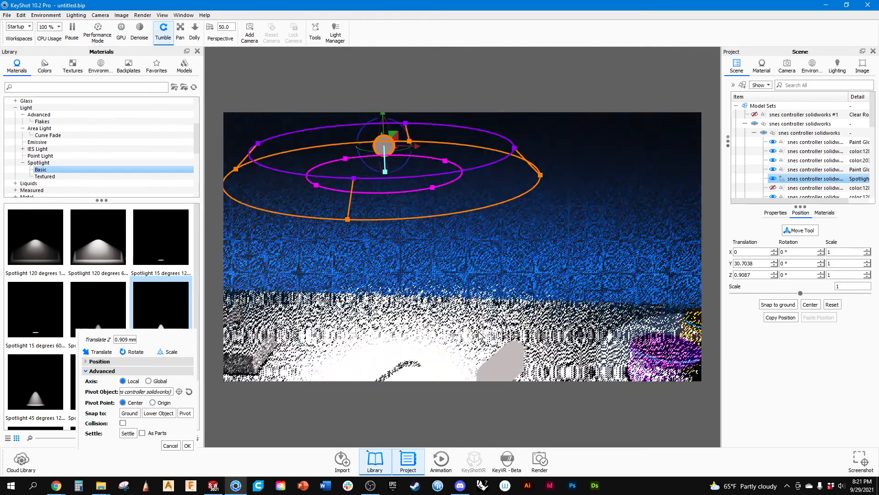
left_click_drag(408, 243, 418, 357)
scroll(447, 362, "down", 5)
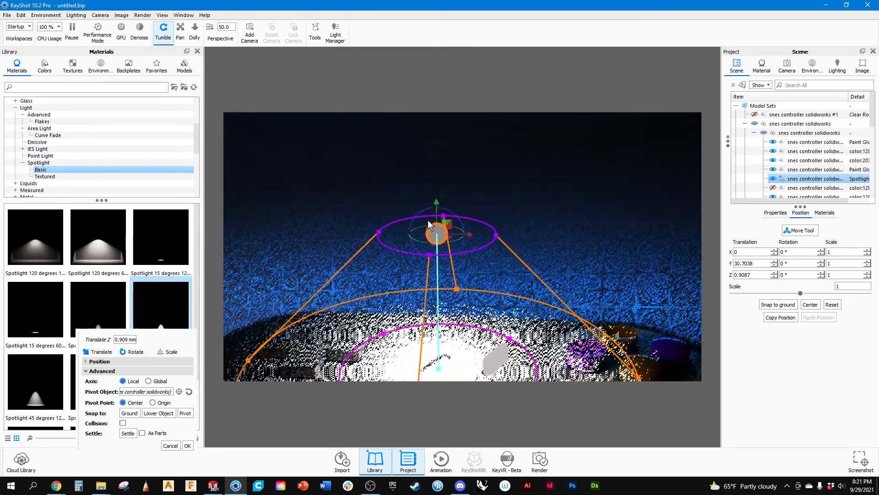
Try narrowing the spotlight's beam around the controller's centre, and view the desk-lamp reference image in Discord.
scroll(437, 231, "down", 3)
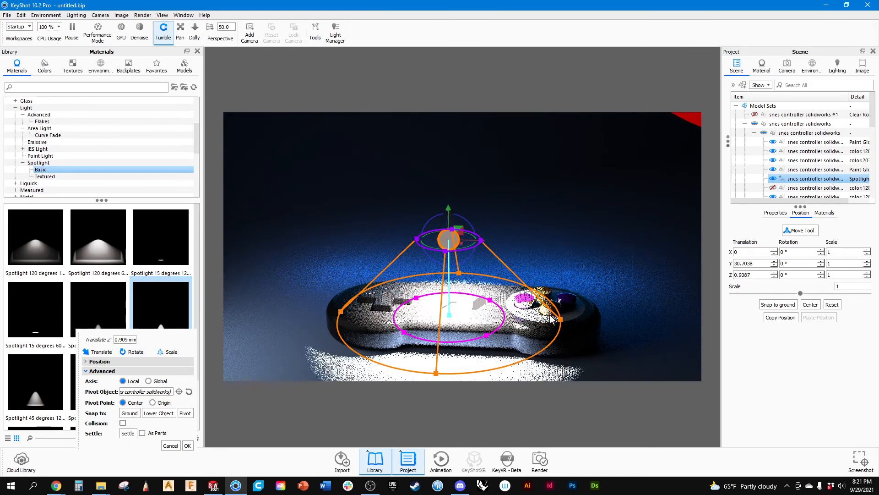
left_click_drag(561, 321, 508, 318)
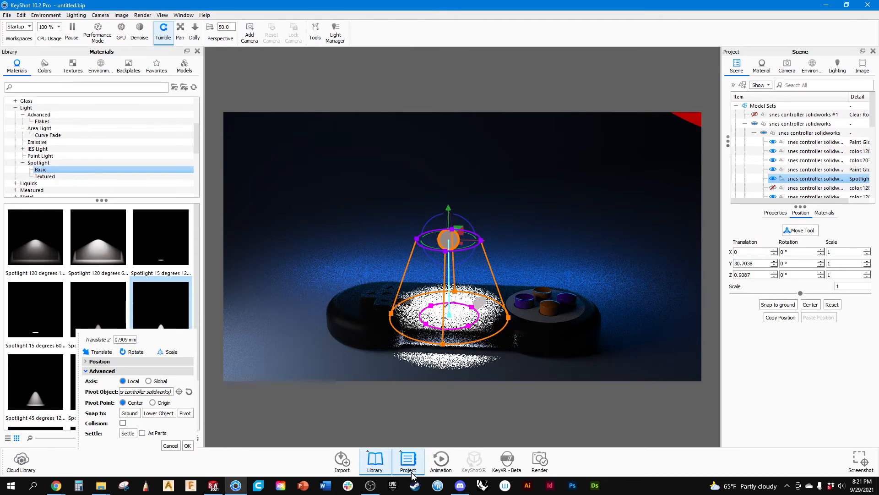
left_click(458, 485)
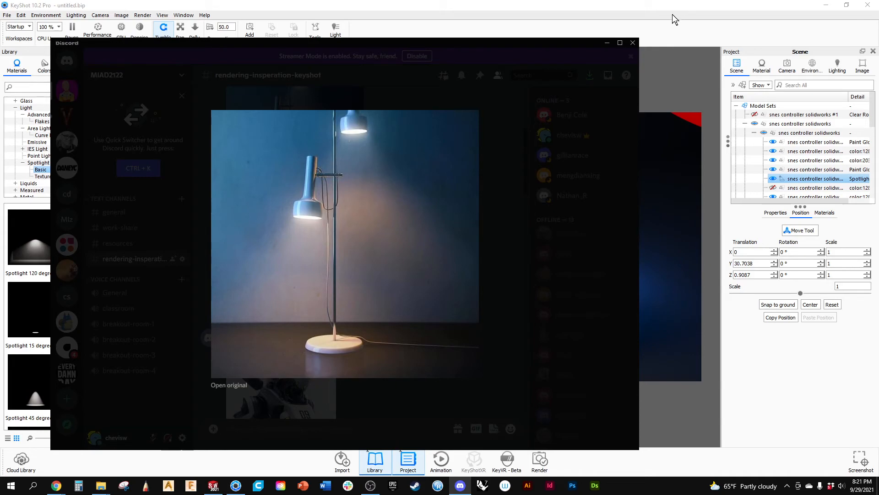
left_click(648, 9)
Undo the narrowing of the spotlight's beam and accept its placement.
left_click_drag(432, 277, 411, 272)
key("ctrl+z")
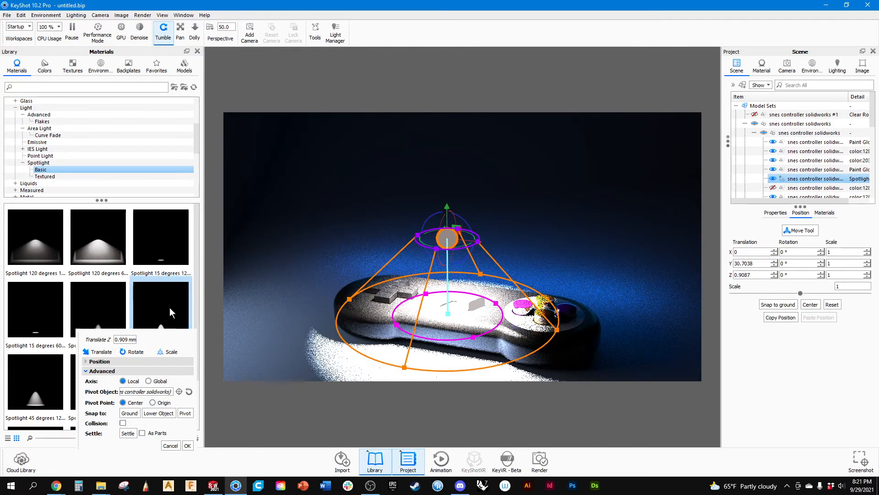
left_click(187, 446)
Apply the rainbow 60-degree spotlight material from the textured spotlight library to the spotlight part.
left_click(45, 176)
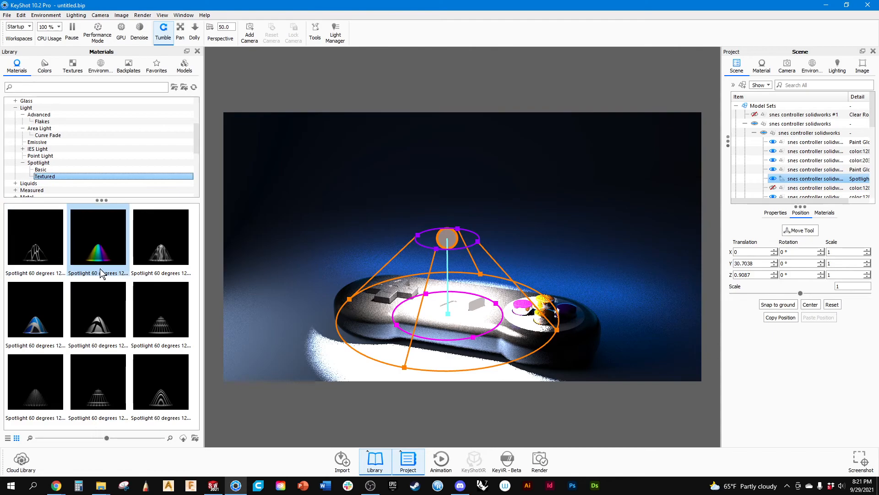
left_click_drag(96, 255, 795, 181)
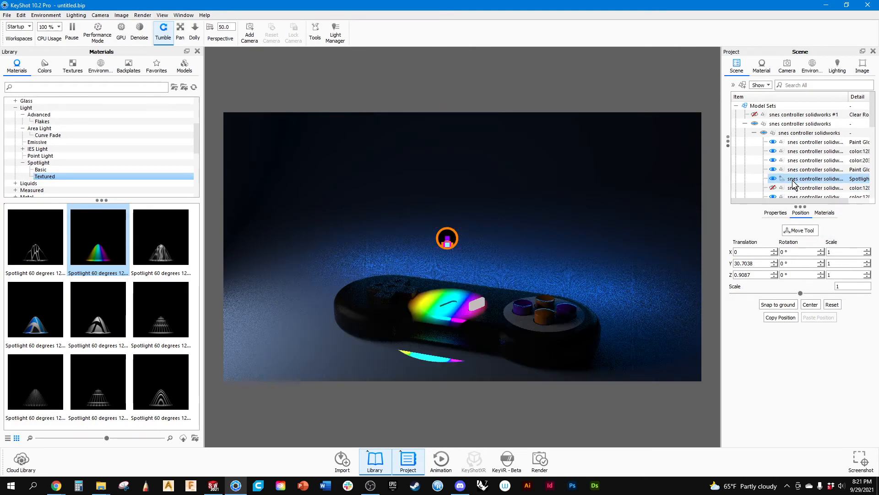
Try the honeycomb and concentric-ring 60-degree textured spotlight materials on the spotlight part above the controller.
scroll(459, 262, "up", 5)
scroll(466, 266, "down", 2)
left_click_drag(155, 326, 815, 184)
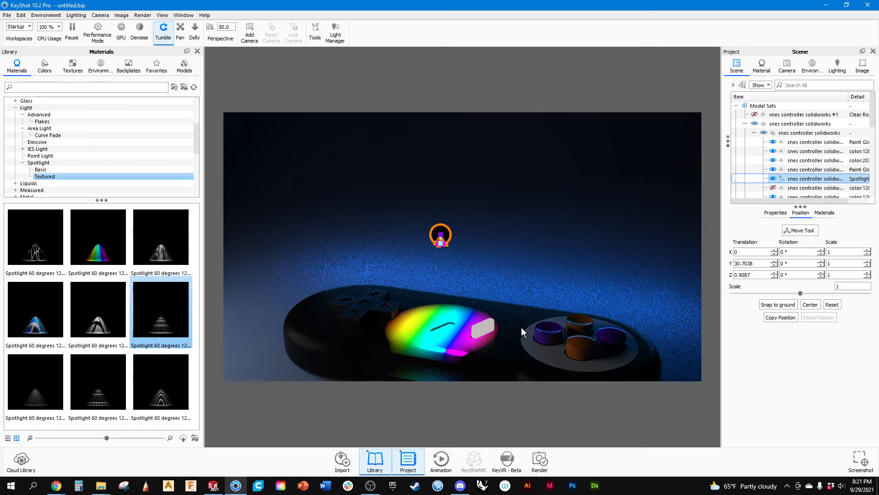
left_click_drag(513, 309, 324, 339)
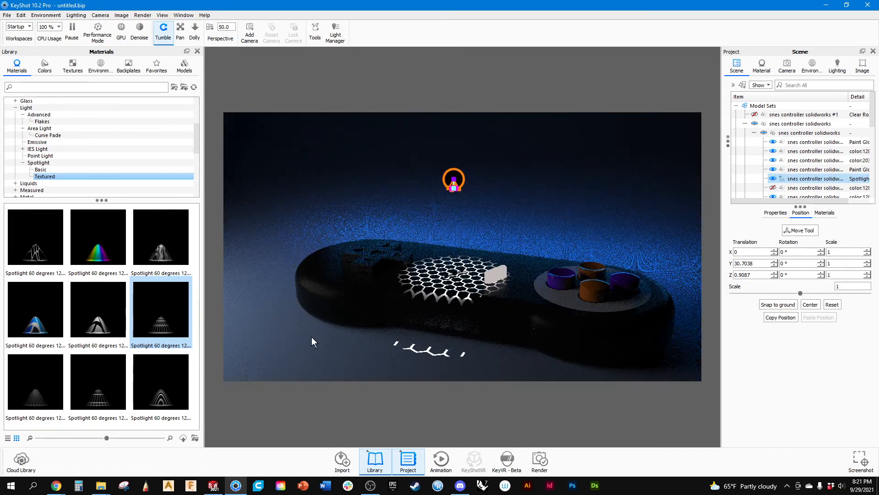
scroll(482, 298, "up", 4)
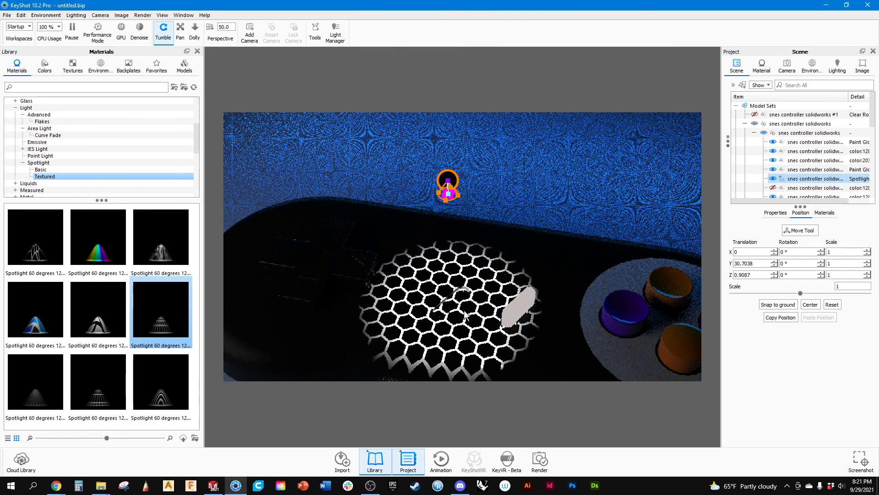
scroll(483, 297, "down", 6)
left_click_drag(166, 398, 848, 196)
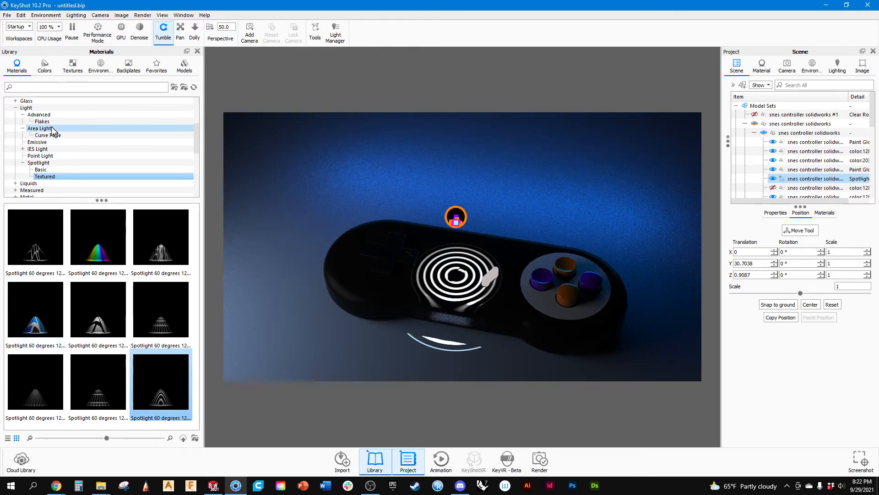
Try the warm orange and neutral 1200-lumen point light materials on the light part above the controller.
left_click(40, 156)
left_click_drag(155, 237, 824, 184)
mouse_move(416, 229)
left_mouse_down()
mouse_move(394, 217)
mouse_move(318, 270)
mouse_move(413, 224)
left_mouse_up()
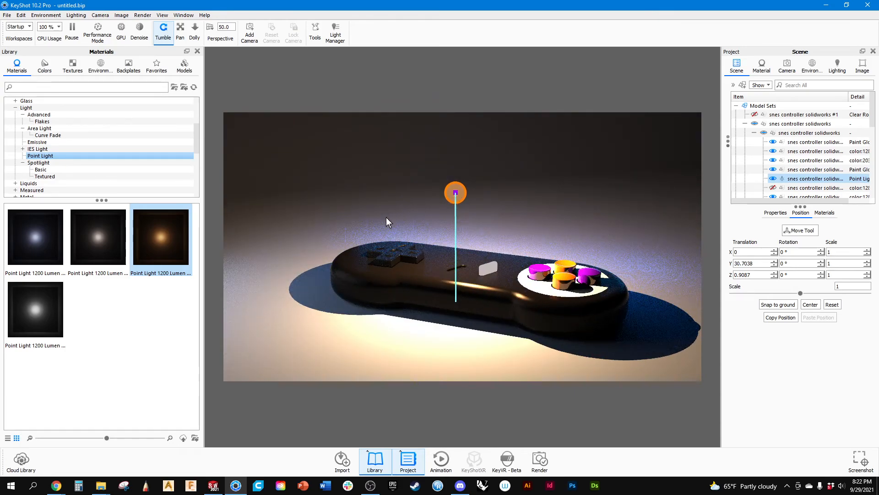
left_click_drag(481, 227, 367, 236)
left_click_drag(98, 238, 789, 184)
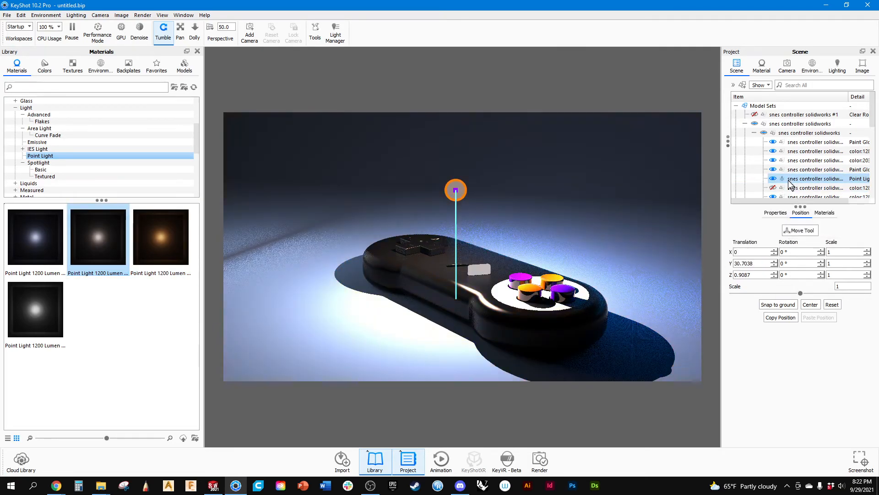
Try the Flat moon 480 down LED IES light on the part above the controller and view its light spread.
left_click(37, 149)
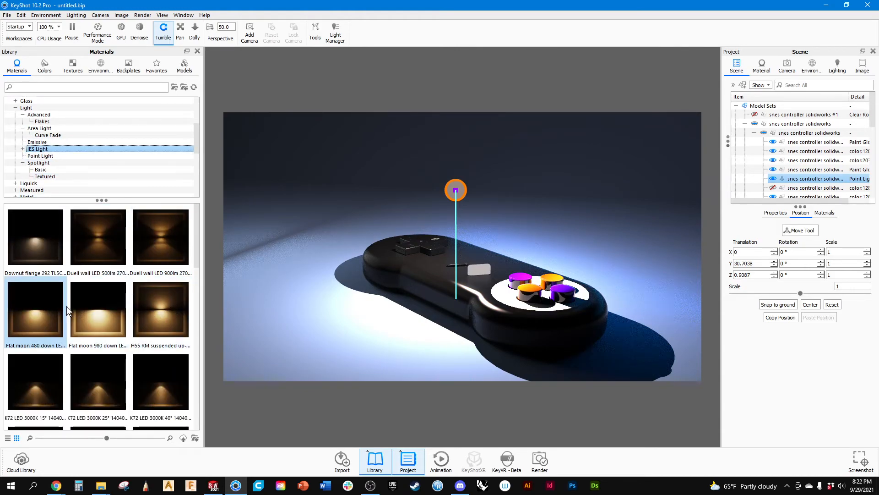
left_click_drag(45, 312, 804, 180)
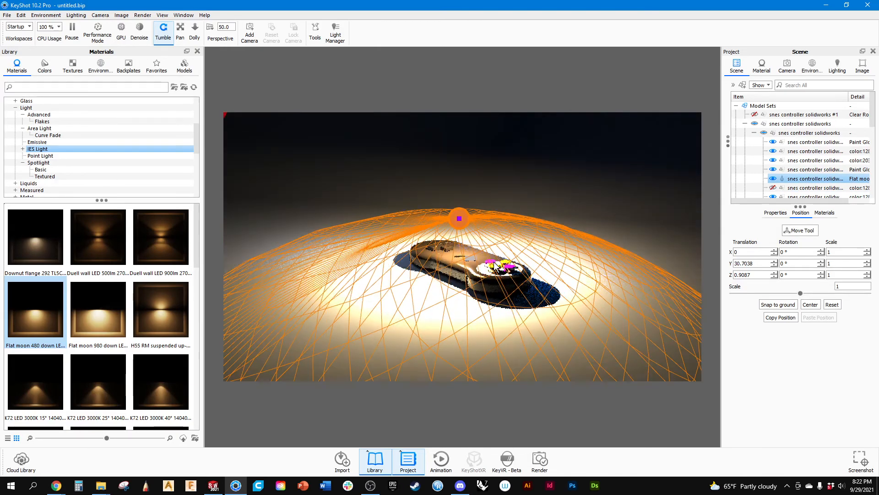
left_click_drag(403, 270, 390, 304)
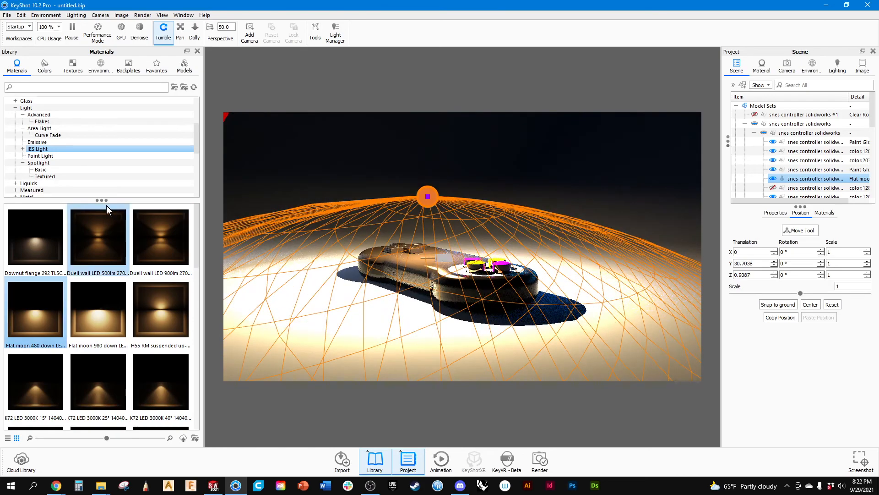
Look through the emissive, curve-fade and flakes light materials, and try Emissive Fireflies Red on the light part.
left_click(42, 143)
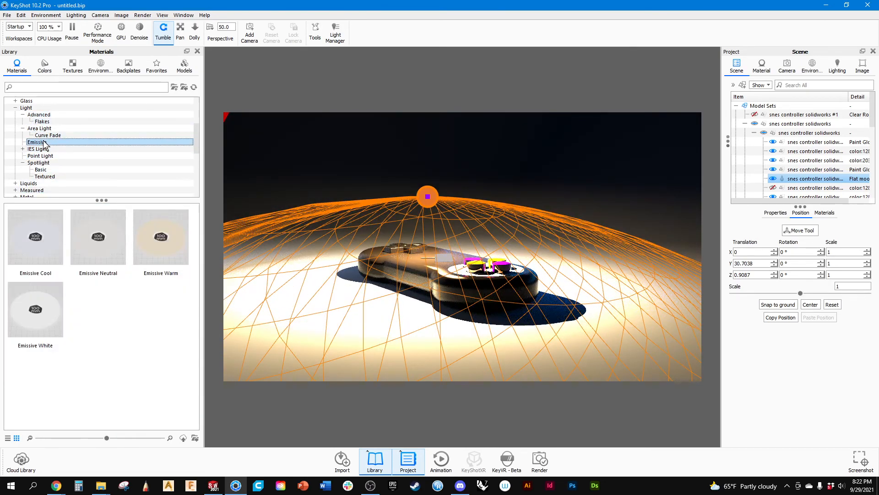
left_click(43, 136)
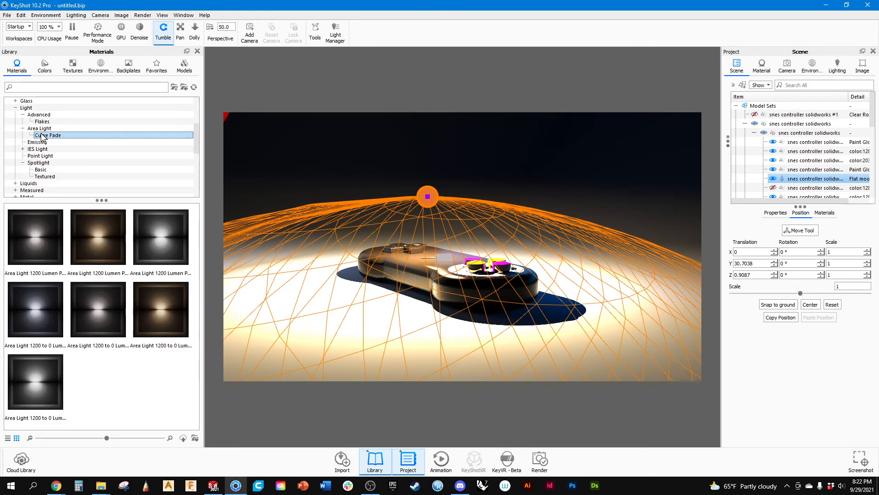
left_click(42, 122)
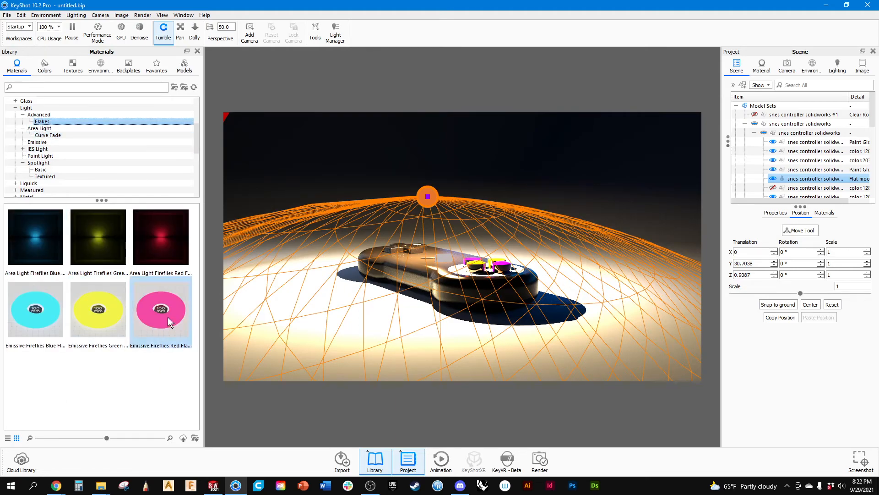
left_click_drag(164, 331, 799, 178)
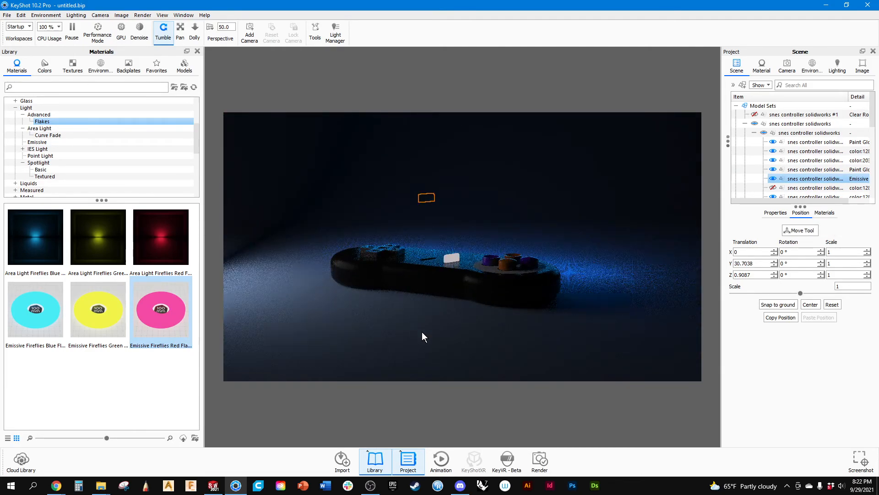
Apply the Area Light Fireflies Blue flakes material to the light part and view the controller up close.
left_click_drag(35, 236, 814, 182)
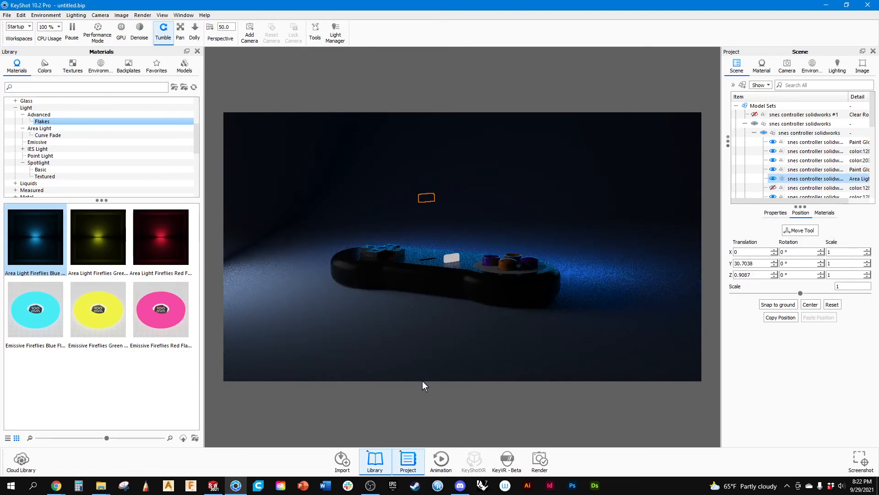
left_click_drag(468, 342, 457, 350)
scroll(463, 263, "up", 5)
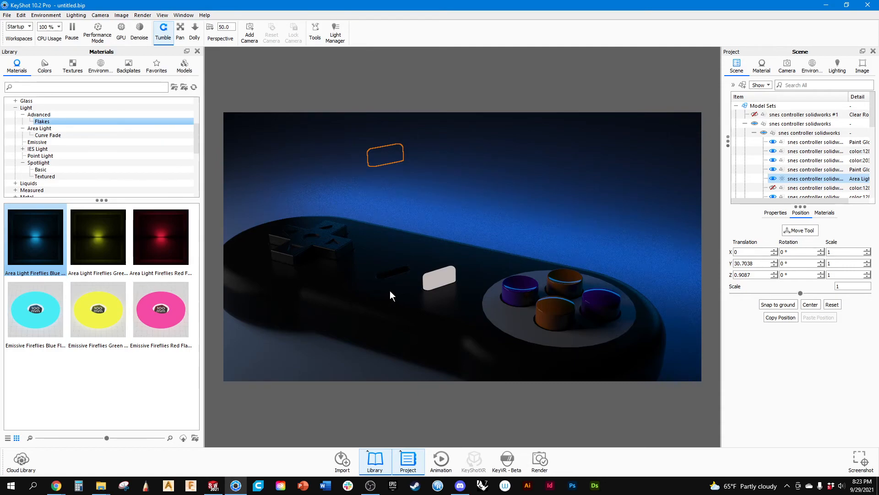
left_click(438, 276)
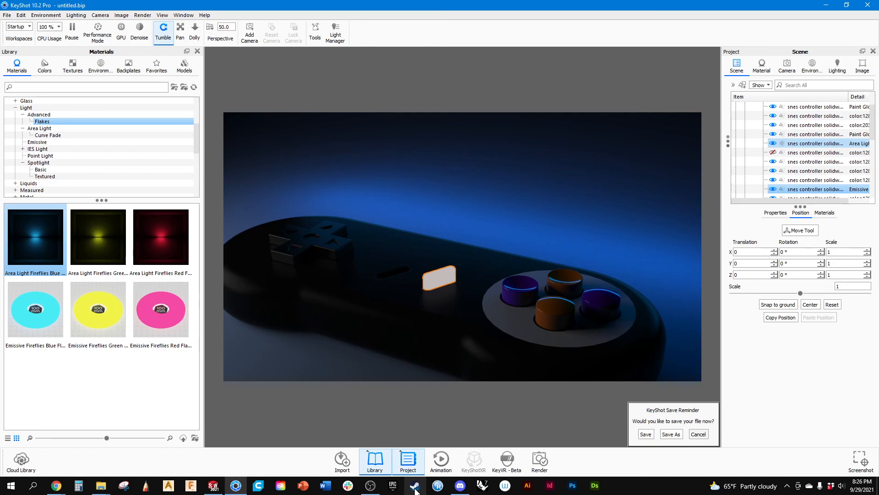
mouse_move(371, 485)
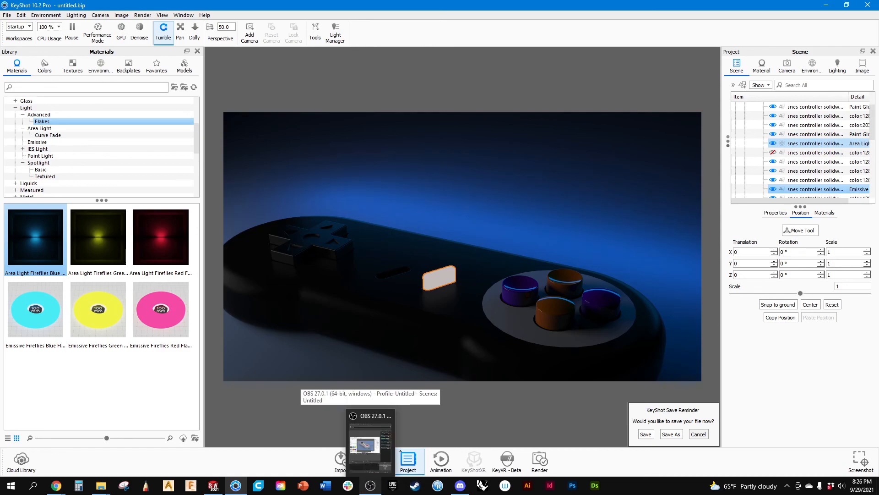
left_click(370, 485)
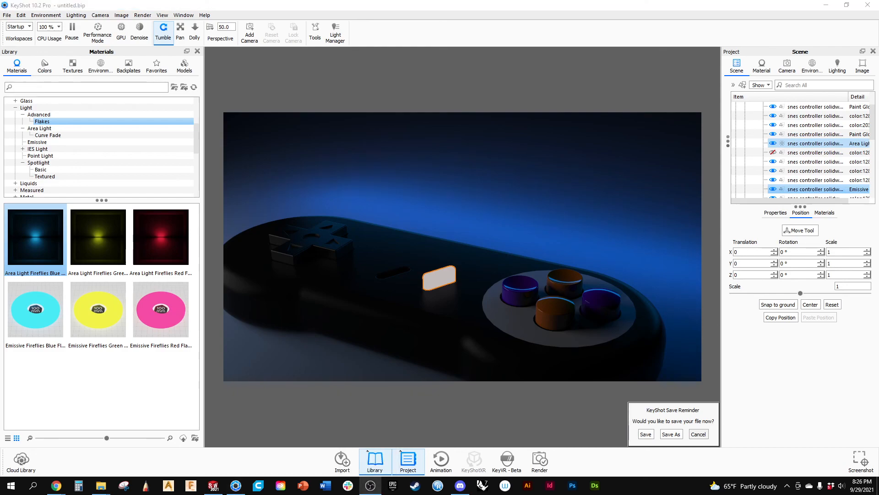